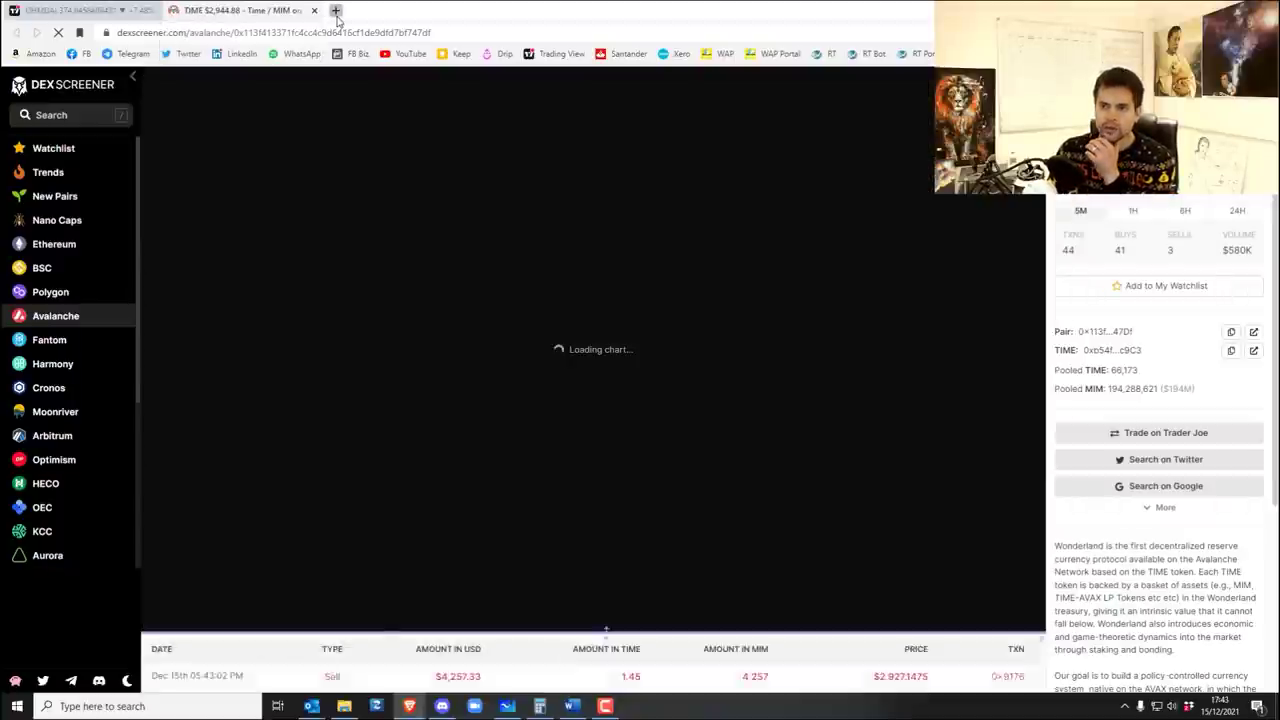
# Open the bookmarked TIME Chart in a new tab, examine its daily price history from October 2021 onward, and close the tab.
pyautogui.click(336, 11)
pyautogui.click(1262, 53)
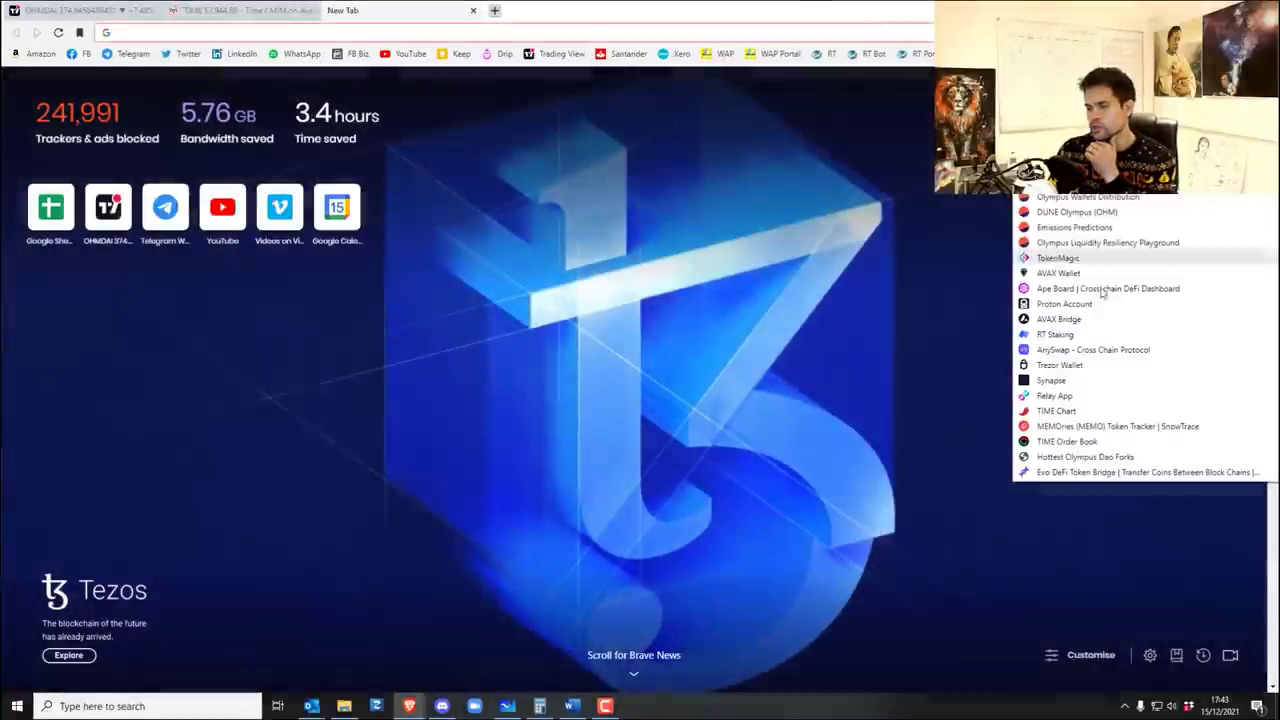
pyautogui.click(1100, 411)
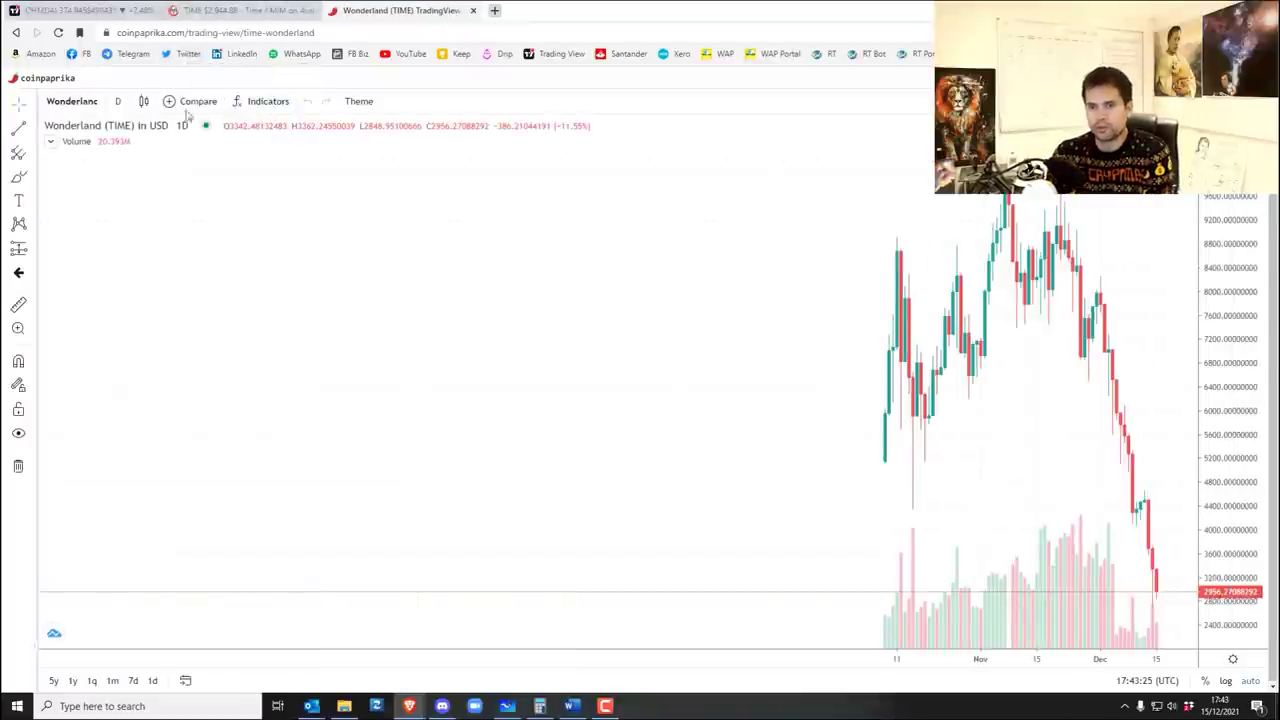
pyautogui.scroll(3, 833, 243)
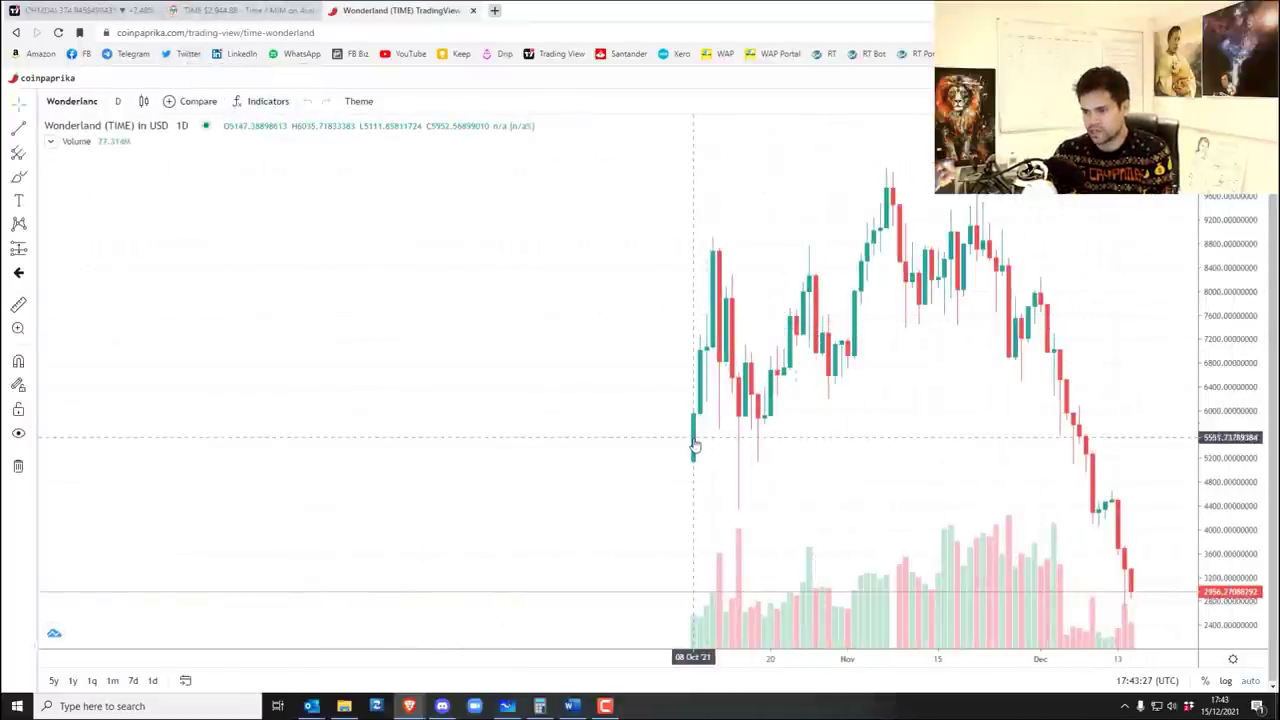
pyautogui.moveTo(749, 443); pyautogui.dragTo(551, 443)
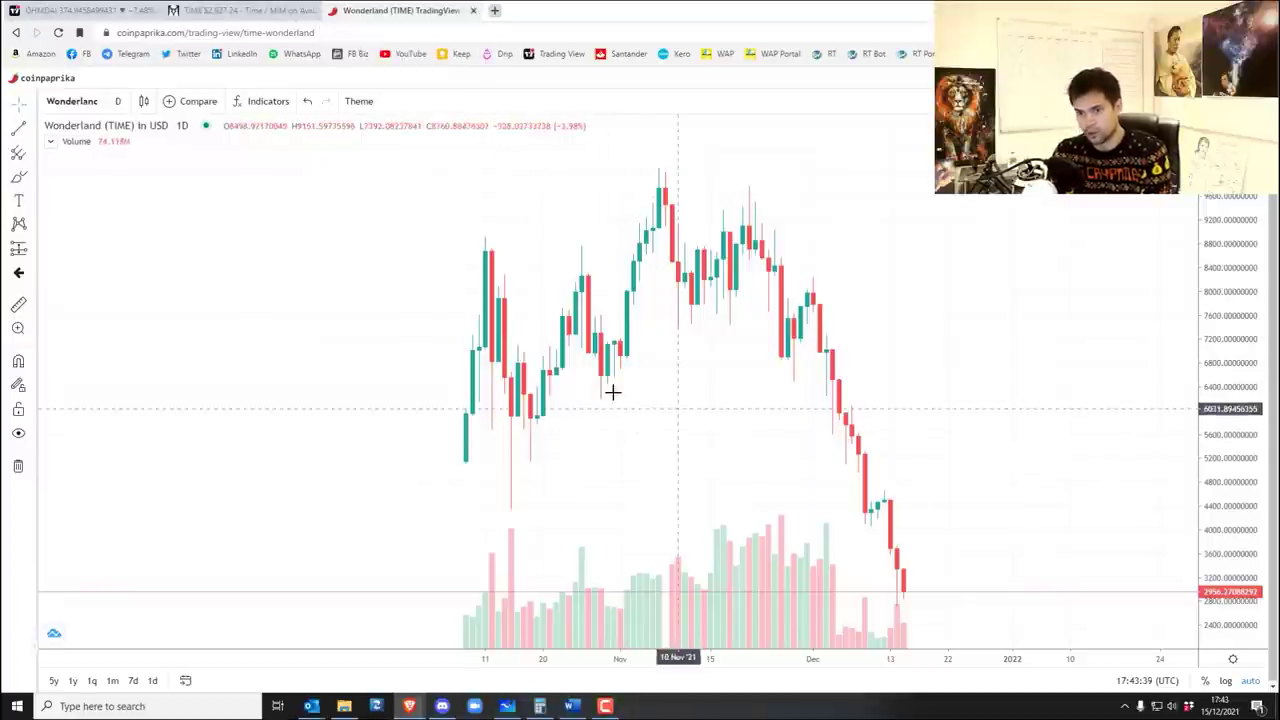
pyautogui.click(473, 10)
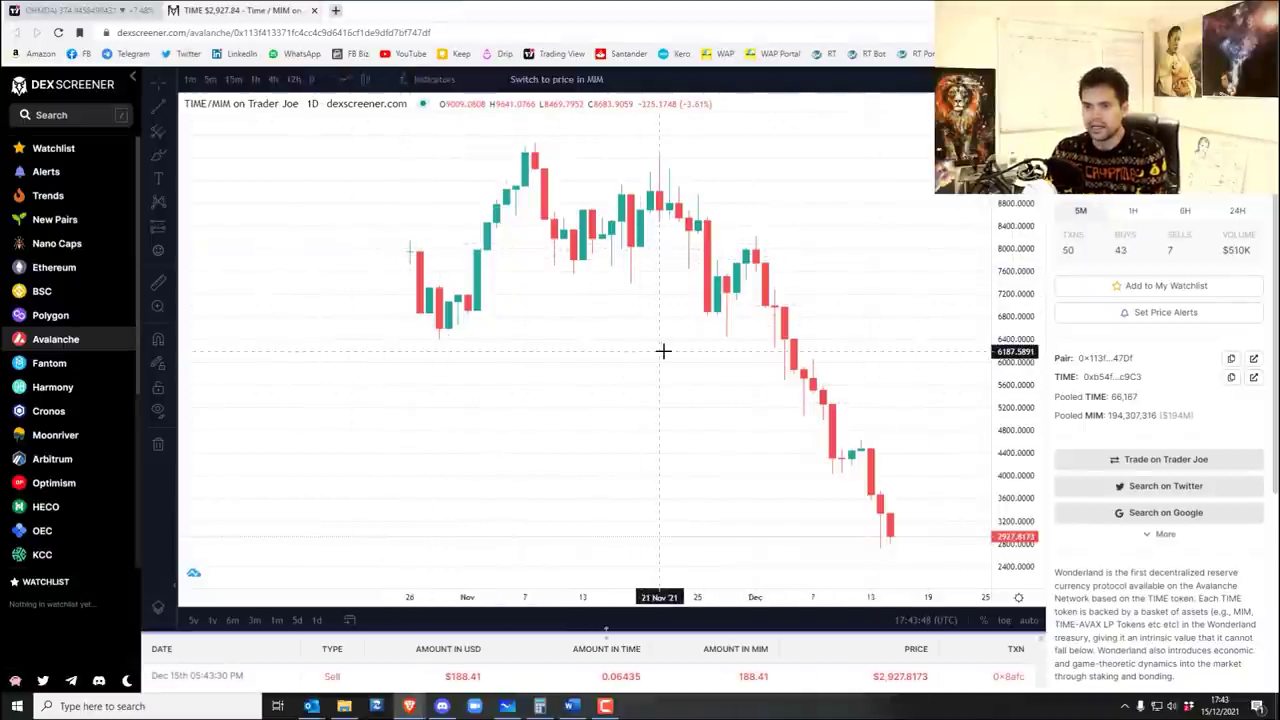
# Draw an ascending trend line under the lows of the daily candles, from about 5,550 to about 9,200 in mid-December.
pyautogui.scroll(-3, 663, 345)
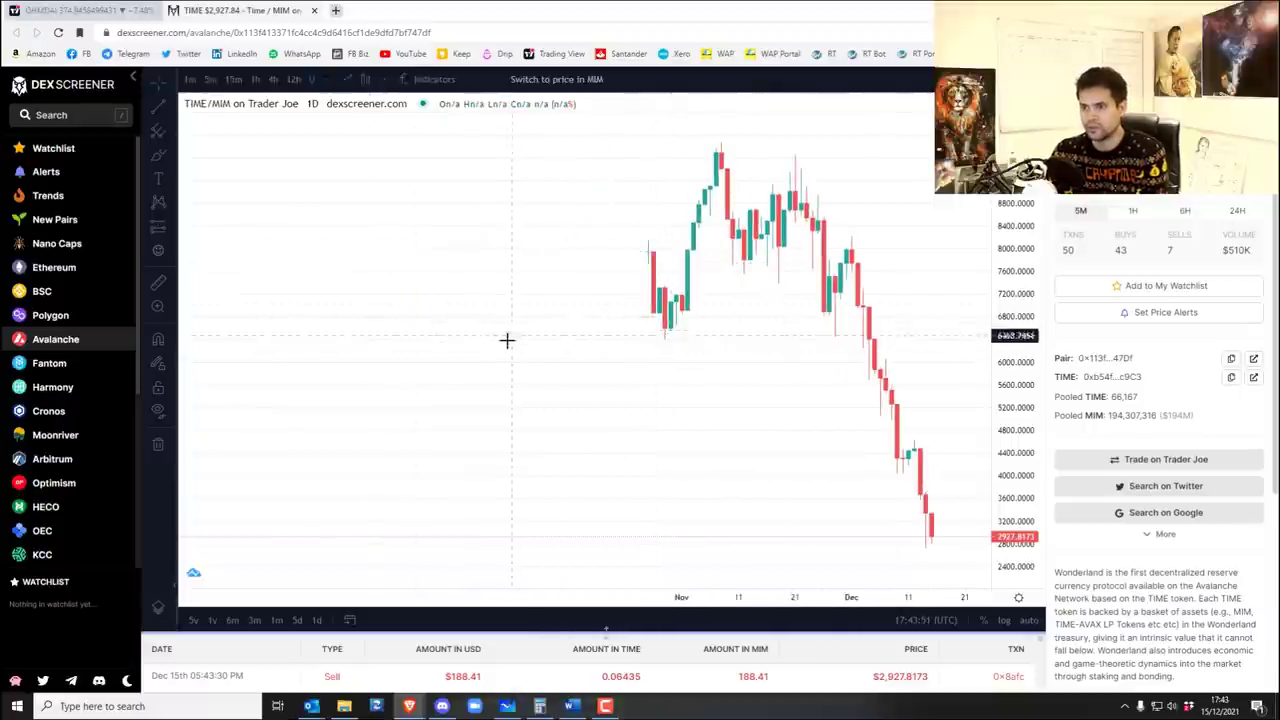
pyautogui.moveTo(503, 346); pyautogui.dragTo(423, 403)
pyautogui.scroll(2, 443, 389)
pyautogui.moveTo(512, 460); pyautogui.dragTo(508, 366)
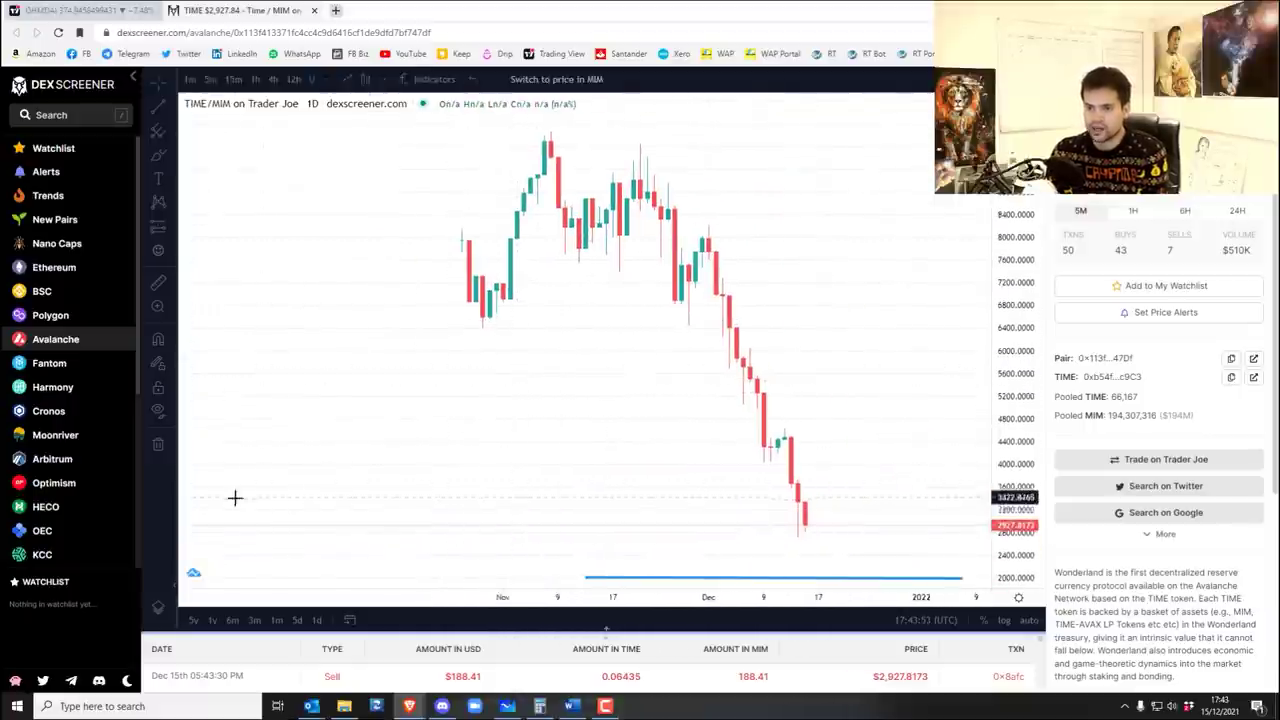
pyautogui.moveTo(396, 439); pyautogui.dragTo(340, 445)
pyautogui.click(158, 130)
pyautogui.click(310, 413)
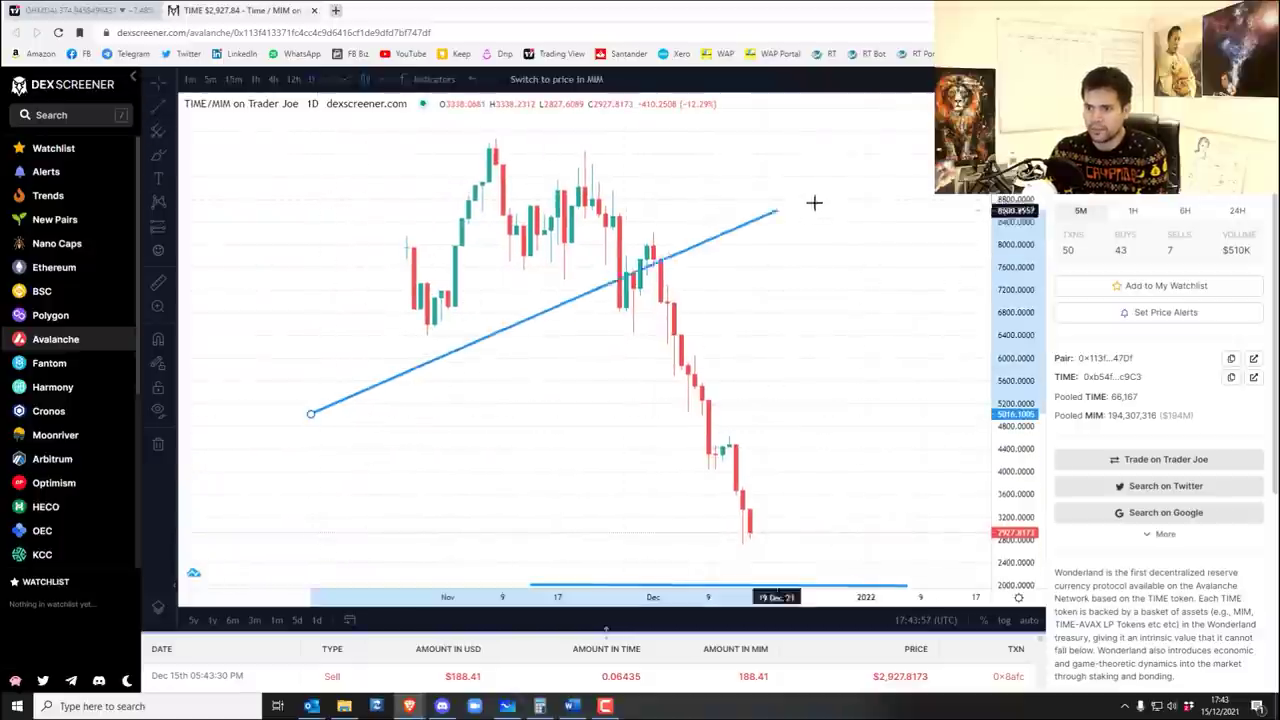
pyautogui.click(756, 176)
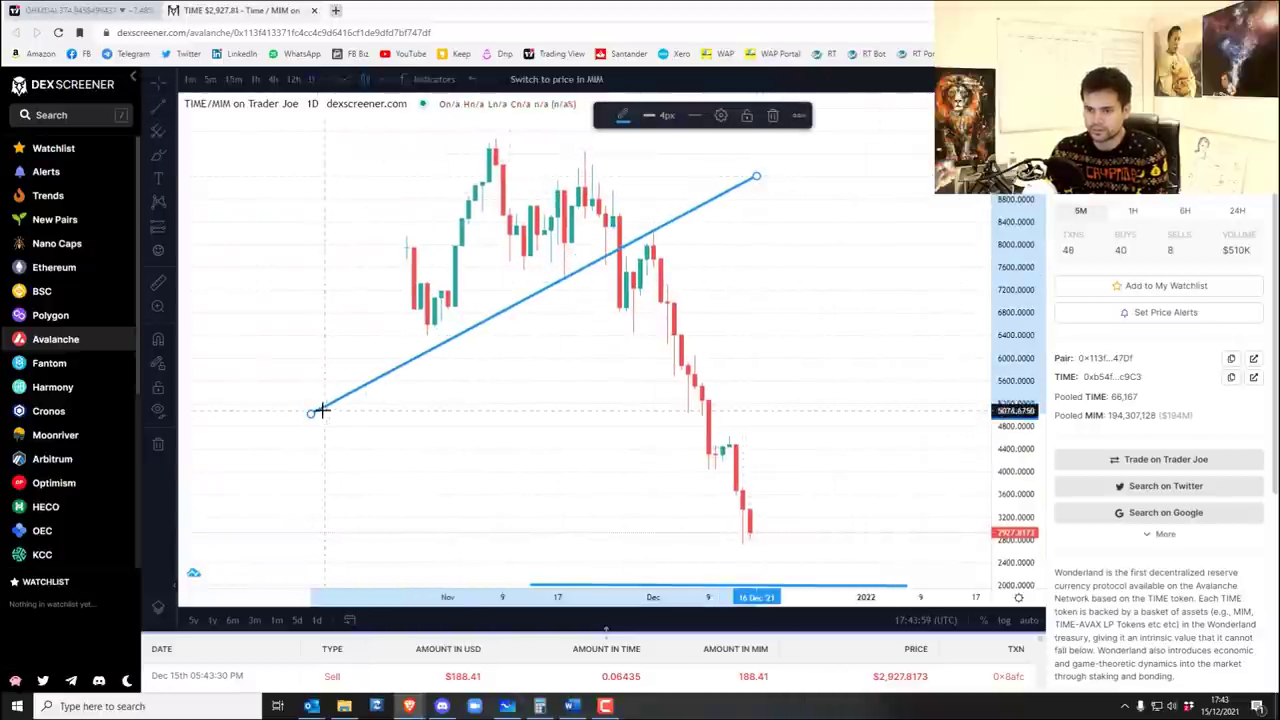
pyautogui.moveTo(311, 417); pyautogui.dragTo(324, 383)
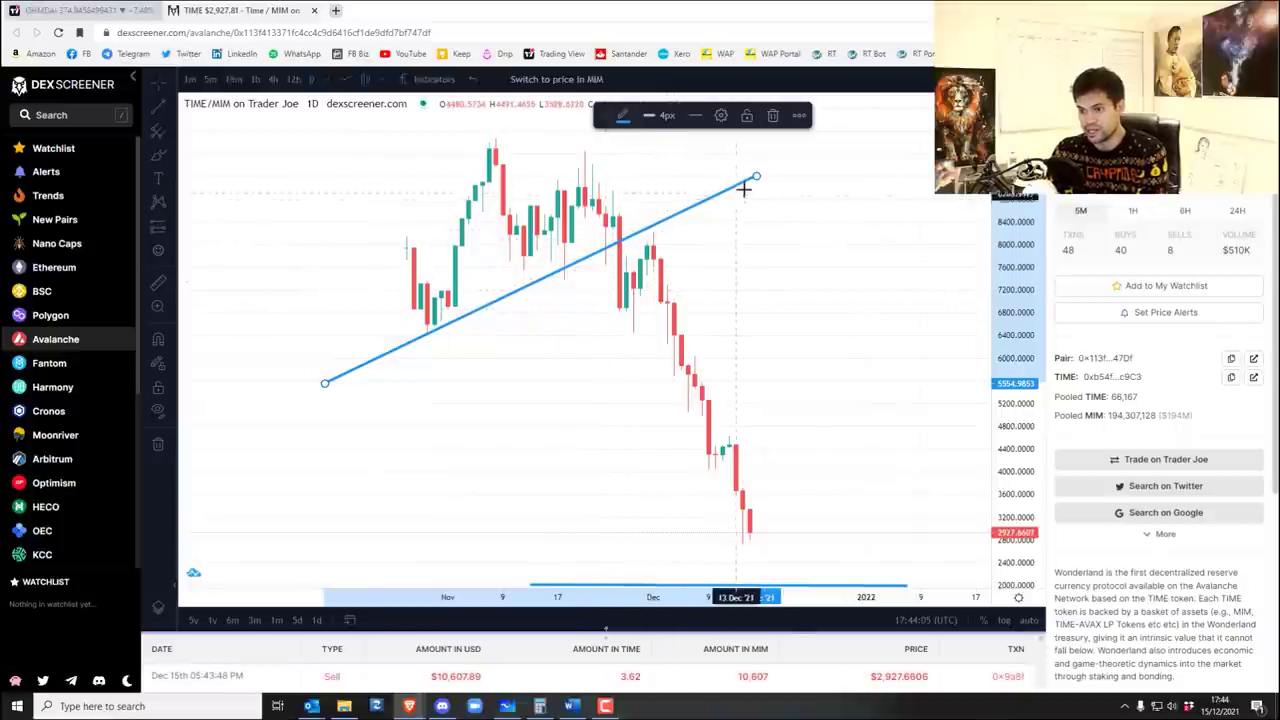
pyautogui.moveTo(757, 176); pyautogui.dragTo(762, 176)
# Sketch freehand brush curves around the retest of the ascending trend line and along the following decline, and delete the decline curve.
pyautogui.click(158, 155)
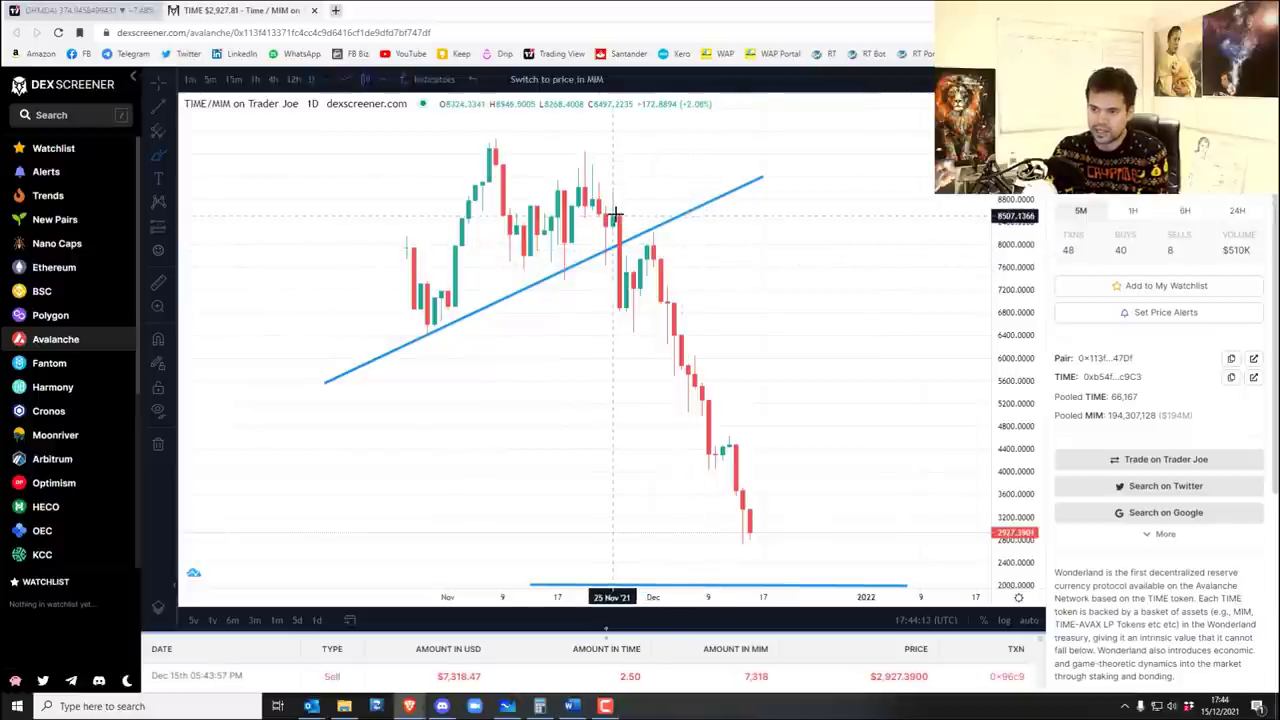
pyautogui.click(617, 244)
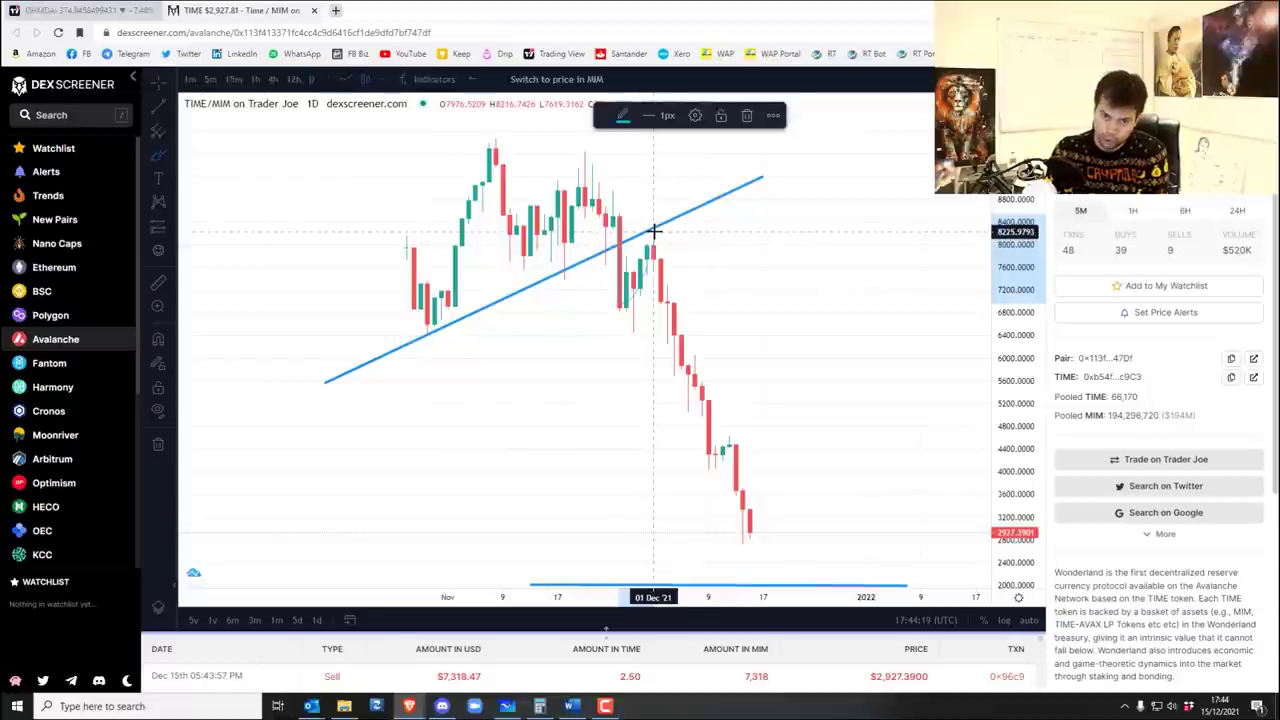
pyautogui.moveTo(660, 233); pyautogui.dragTo(719, 356)
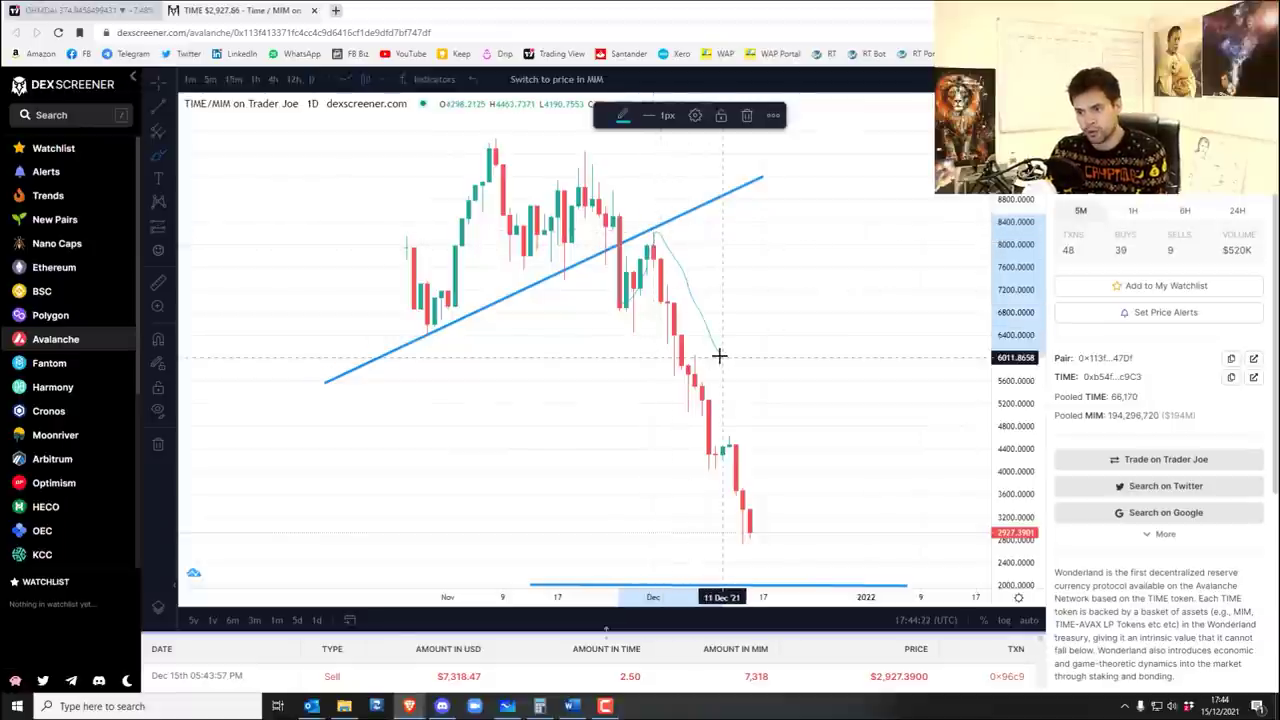
pyautogui.click(746, 116)
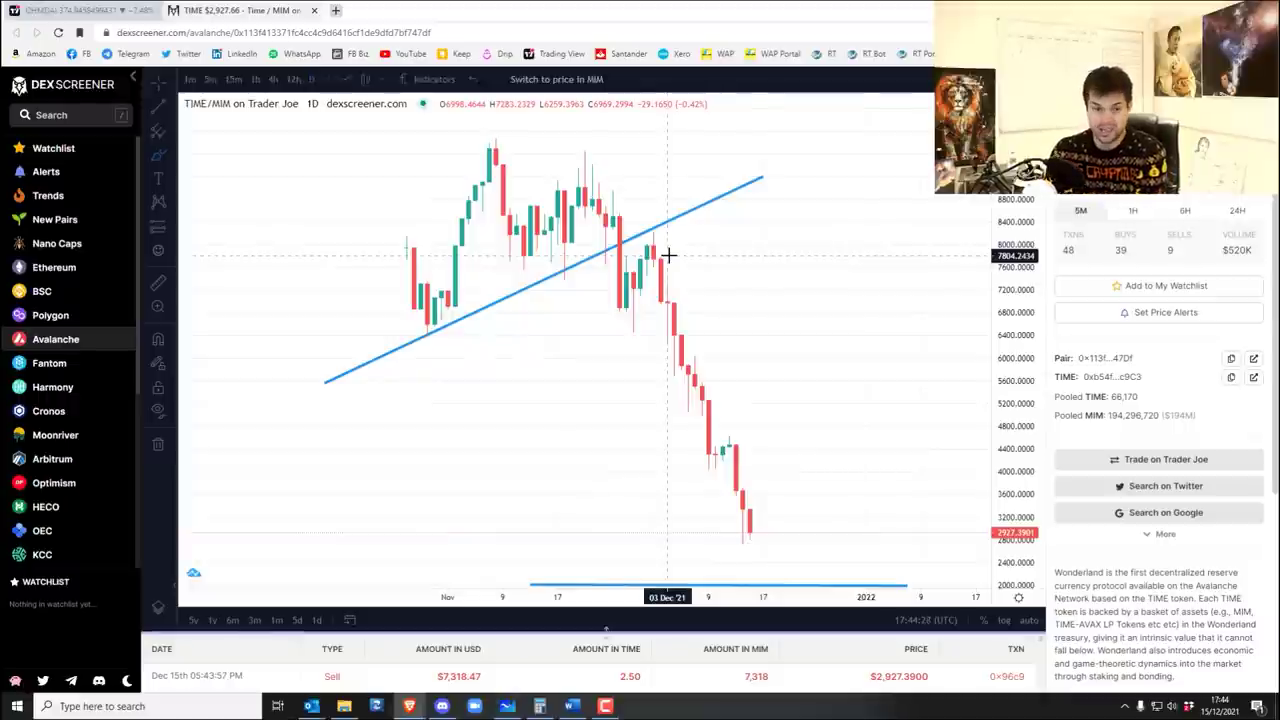
# Circle successive groups of candles along the December decline freehand with the brush, and undo the circles.
pyautogui.moveTo(680, 249)
pyautogui.mouseDown()
pyautogui.moveTo(706, 254)
pyautogui.moveTo(697, 323)
pyautogui.moveTo(663, 323)
pyautogui.moveTo(723, 394)
pyautogui.moveTo(700, 425)
pyautogui.moveTo(728, 398)
pyautogui.mouseUp()
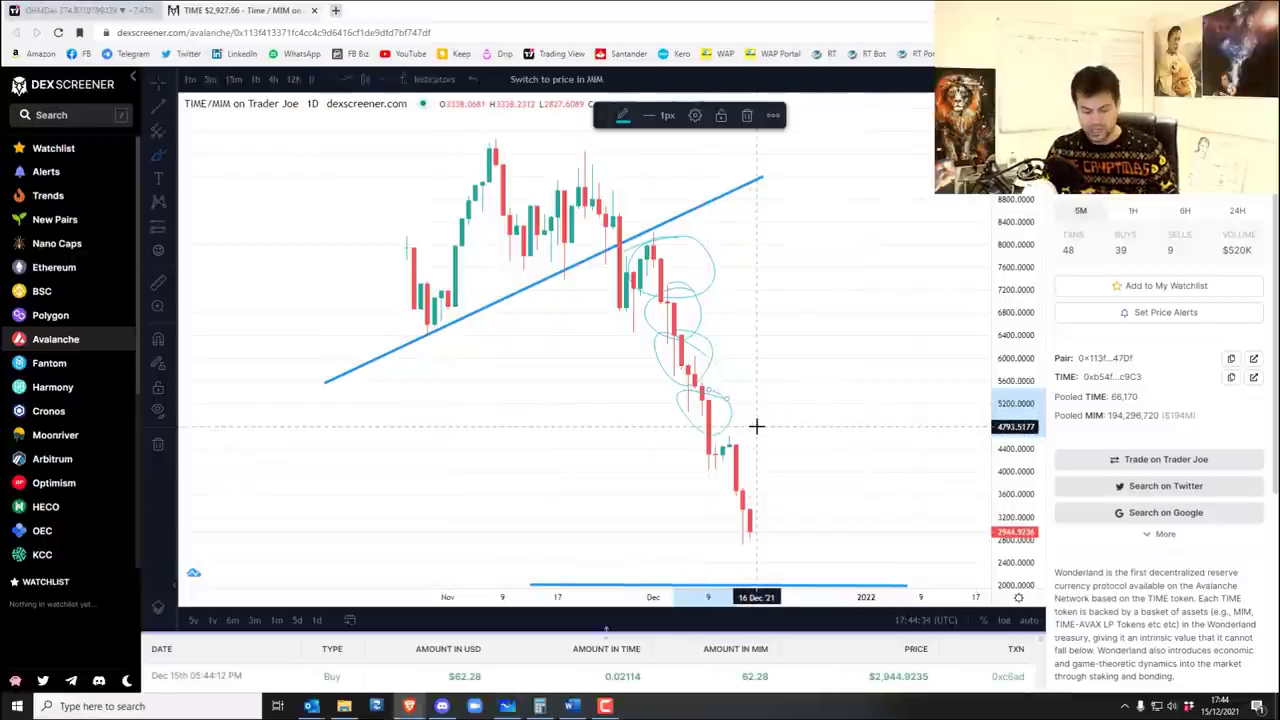
pyautogui.hotkey('ctrl', 'z')
pyautogui.hotkey('ctrl', 'z')
pyautogui.hotkey('ctrl', 'z')
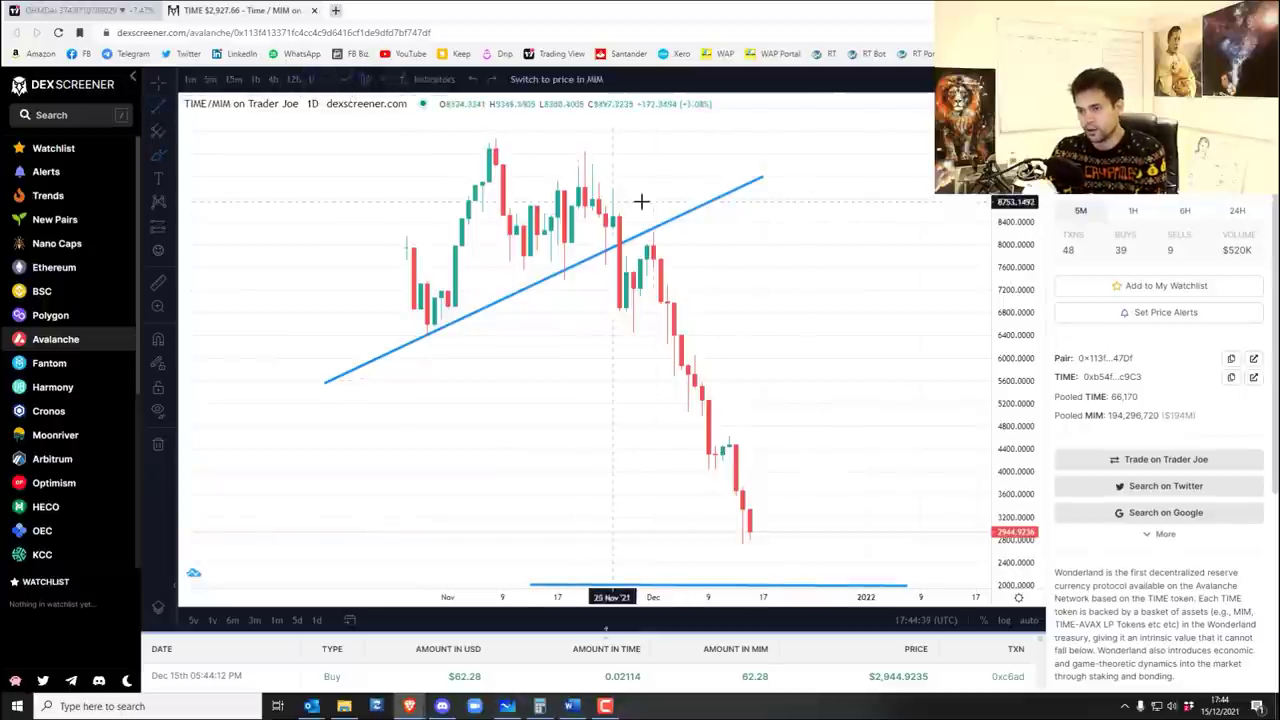
# Draw a descending trend line along the lower highs, from 26 Nov '21 to about 2,570 on 21 Dec '21.
pyautogui.click(598, 168)
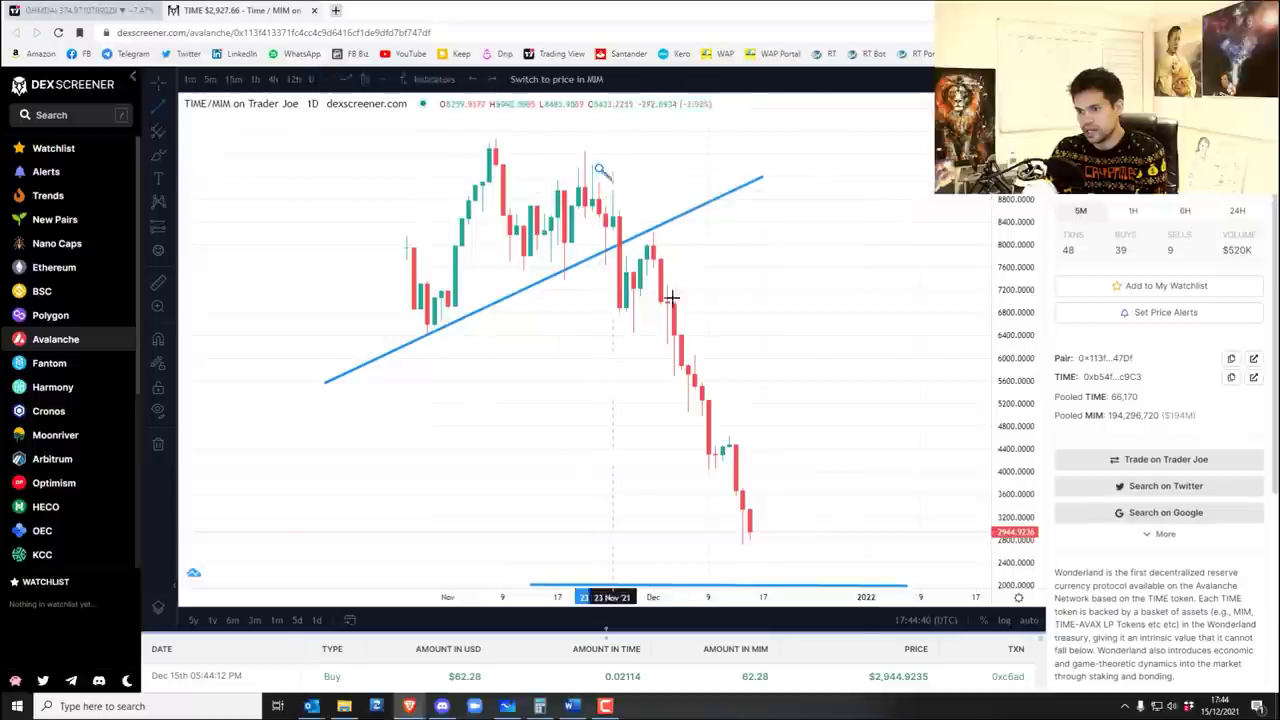
pyautogui.click(811, 567)
pyautogui.moveTo(598, 168)
pyautogui.mouseDown()
pyautogui.moveTo(626, 170)
pyautogui.moveTo(616, 161)
pyautogui.mouseUp()
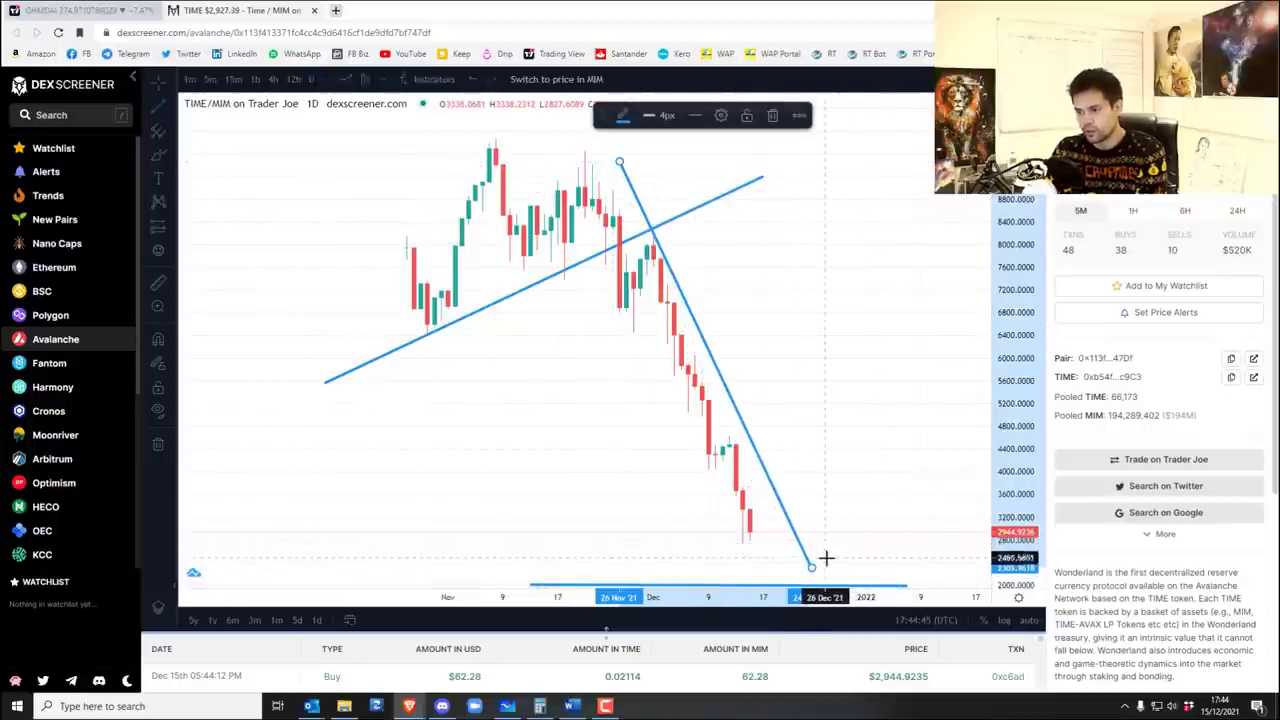
pyautogui.moveTo(810, 566); pyautogui.dragTo(790, 552)
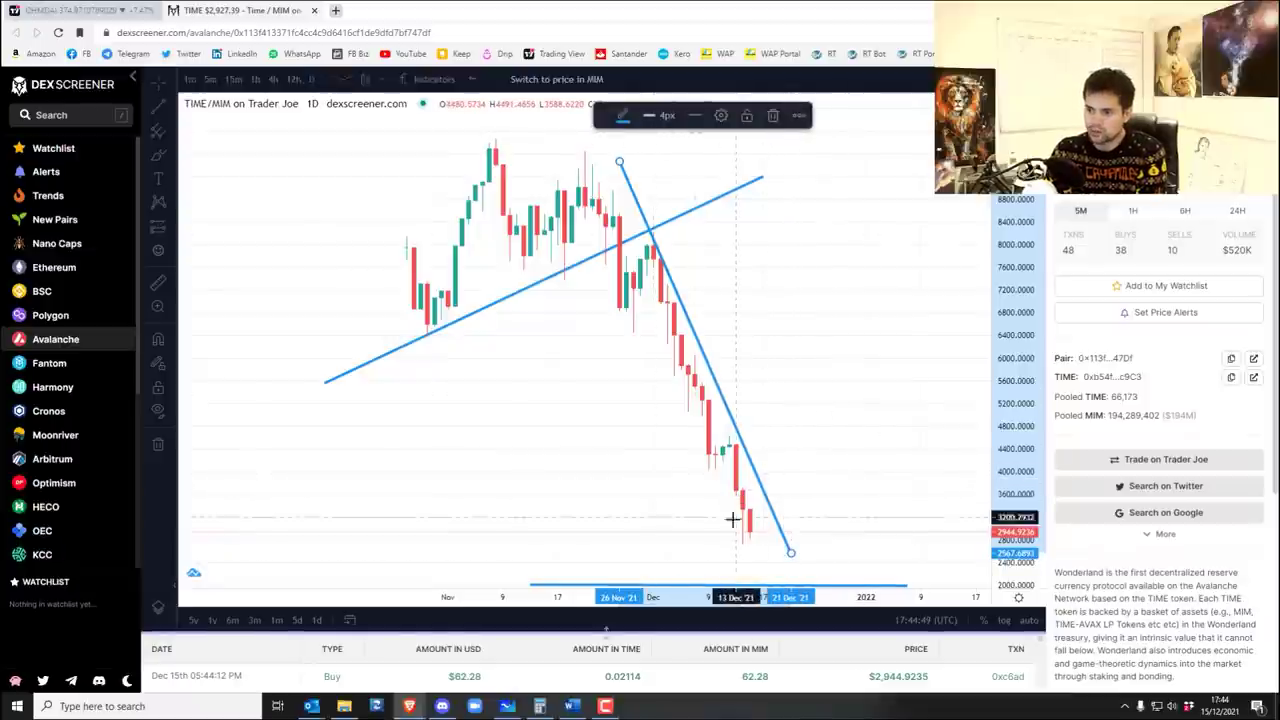
# Delete the horizontal line at about 2,000 below the candles.
pyautogui.moveTo(803, 486); pyautogui.dragTo(721, 380)
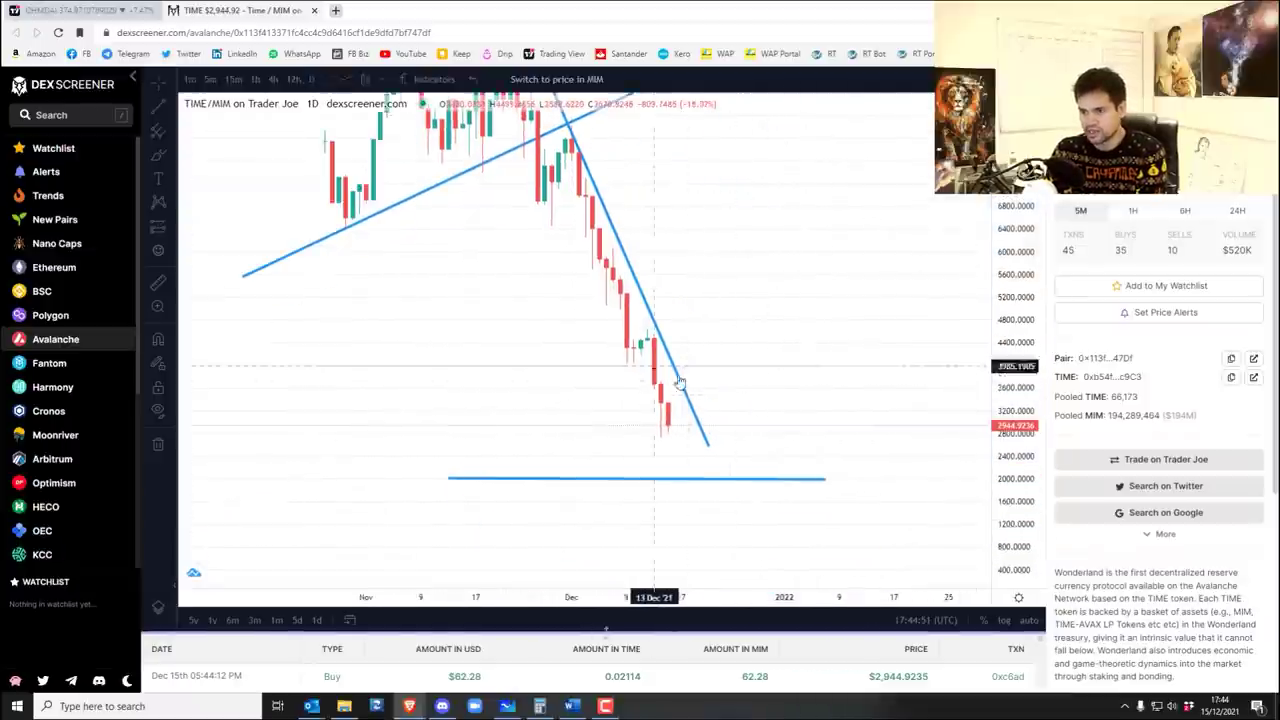
pyautogui.click(740, 478)
pyautogui.press('Delete')
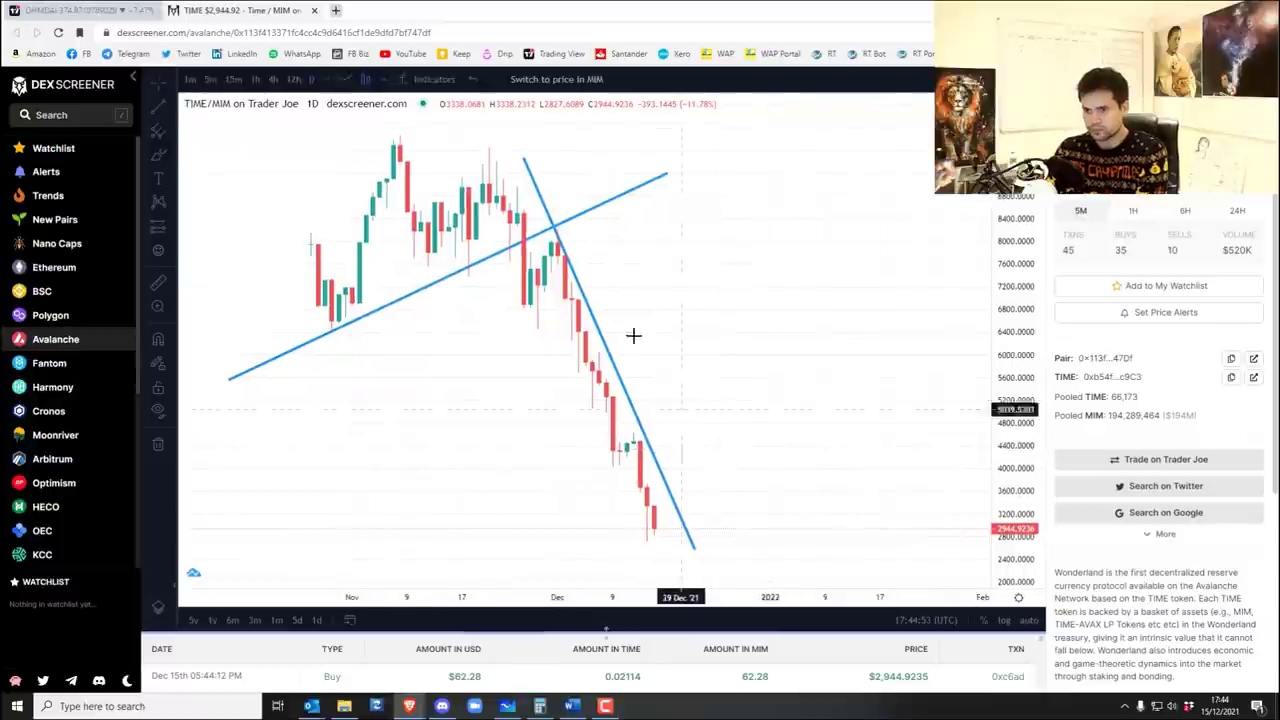
# Switch to the 4-hour timeframe and realign both ends of the descending trend line with the lower highs, ending at about 2,200.
pyautogui.moveTo(747, 390); pyautogui.dragTo(852, 383)
pyautogui.moveTo(994, 258); pyautogui.dragTo(992, 370)
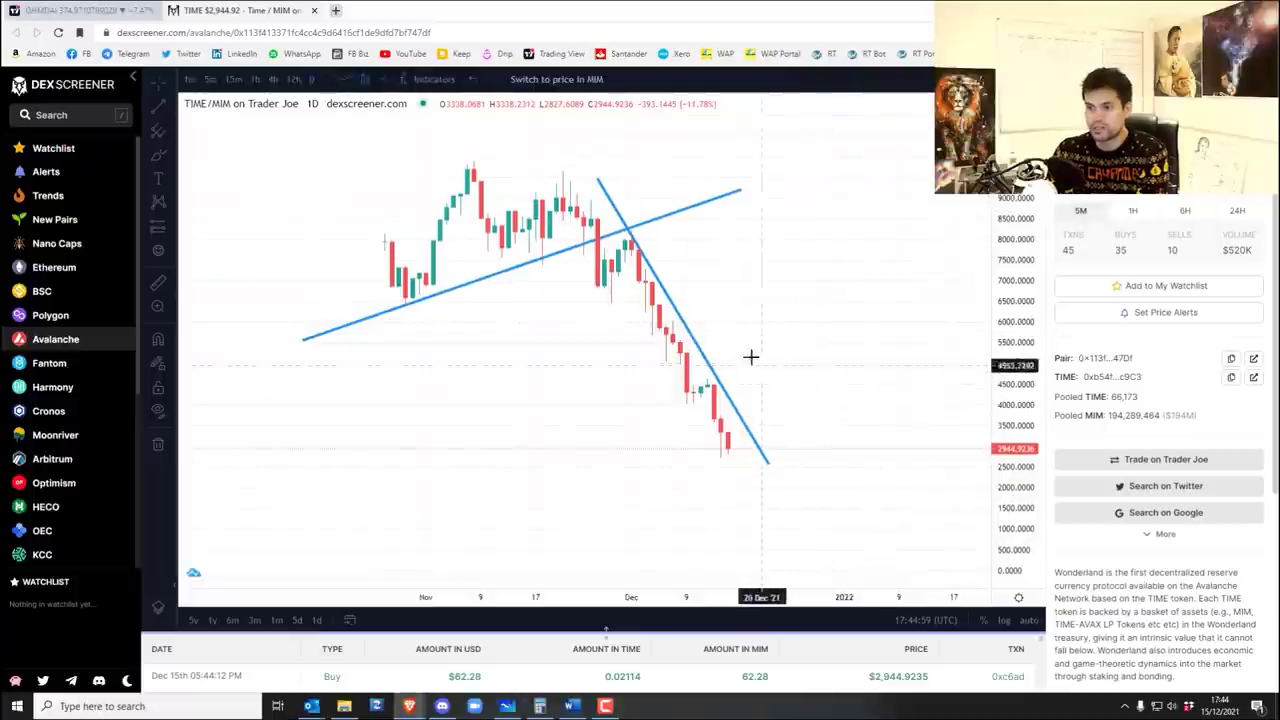
pyautogui.scroll(3, 655, 374)
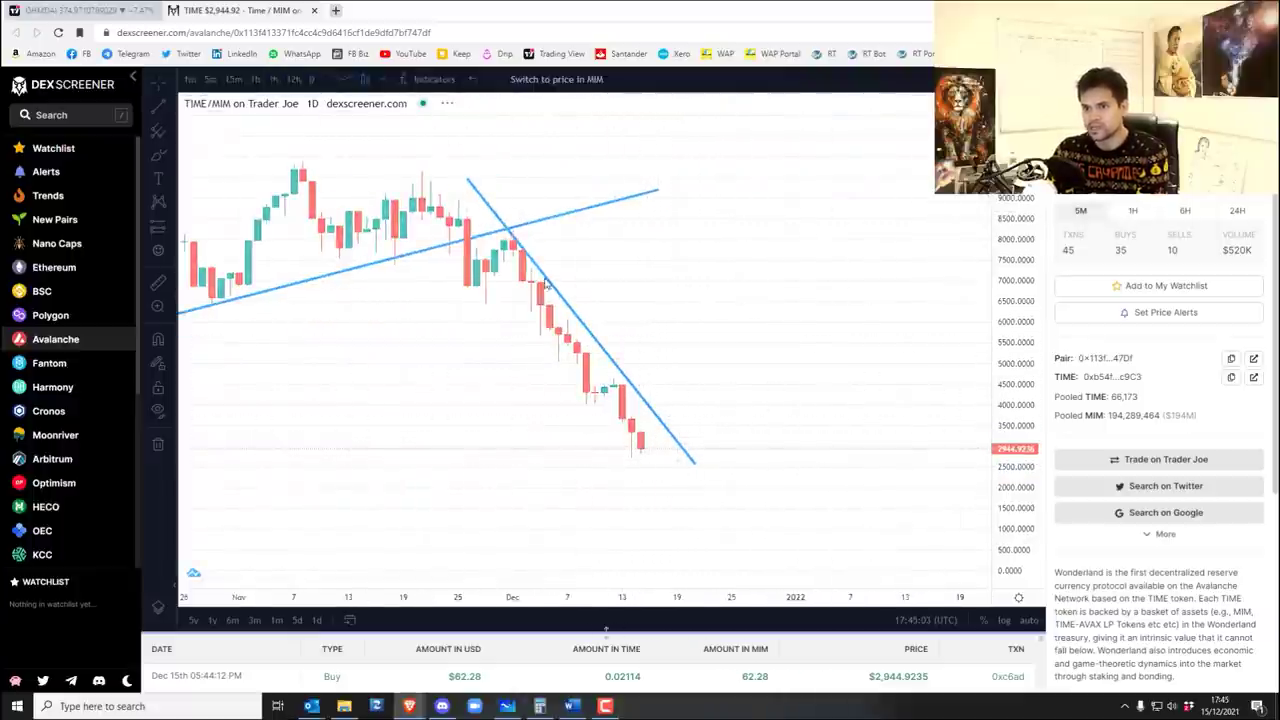
pyautogui.scroll(-8, 812, 508)
pyautogui.scroll(3, 780, 505)
pyautogui.moveTo(466, 383); pyautogui.dragTo(508, 460)
pyautogui.moveTo(914, 446); pyautogui.dragTo(793, 383)
pyautogui.moveTo(888, 474); pyautogui.dragTo(873, 483)
pyautogui.moveTo(328, 194); pyautogui.dragTo(343, 189)
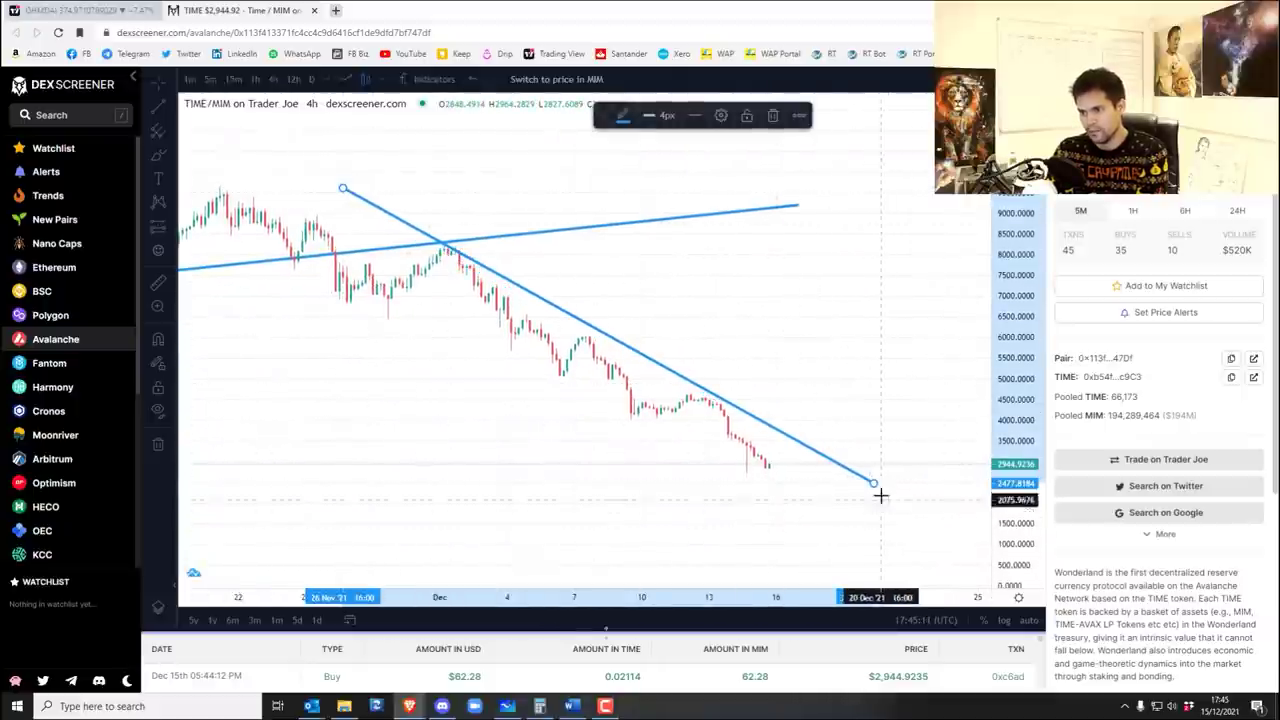
pyautogui.moveTo(873, 483); pyautogui.dragTo(874, 492)
# Examine how price follows the descending trend line on the 4-hour chart and on the 1-hour timeframe.
pyautogui.moveTo(492, 436); pyautogui.dragTo(490, 405)
pyautogui.scroll(5, 483, 402)
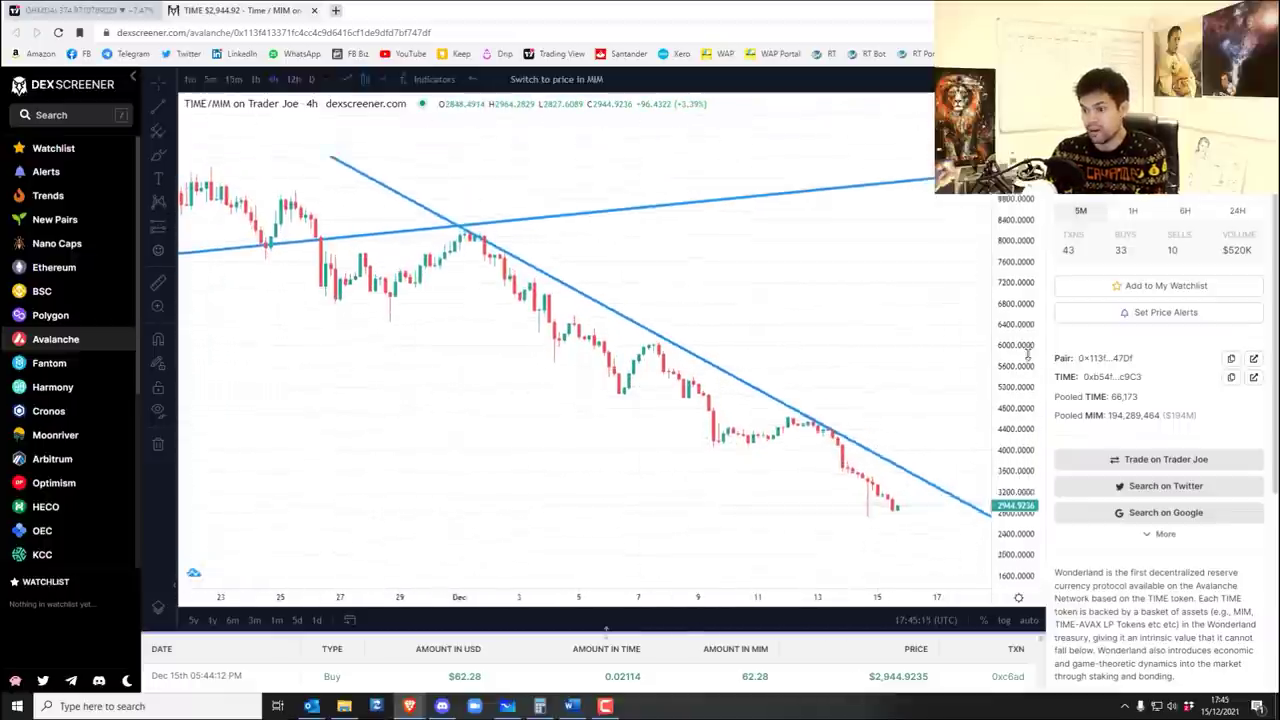
pyautogui.moveTo(1028, 343); pyautogui.dragTo(1025, 403)
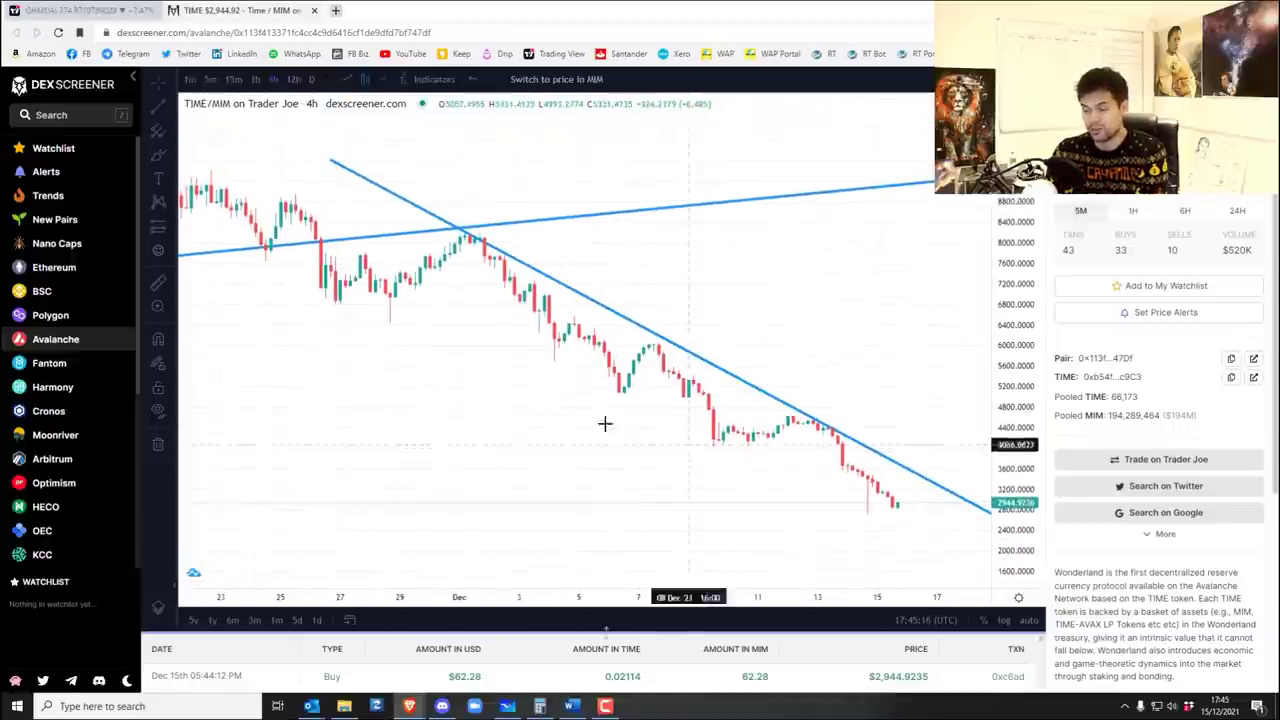
pyautogui.click(256, 80)
pyautogui.scroll(5, 677, 383)
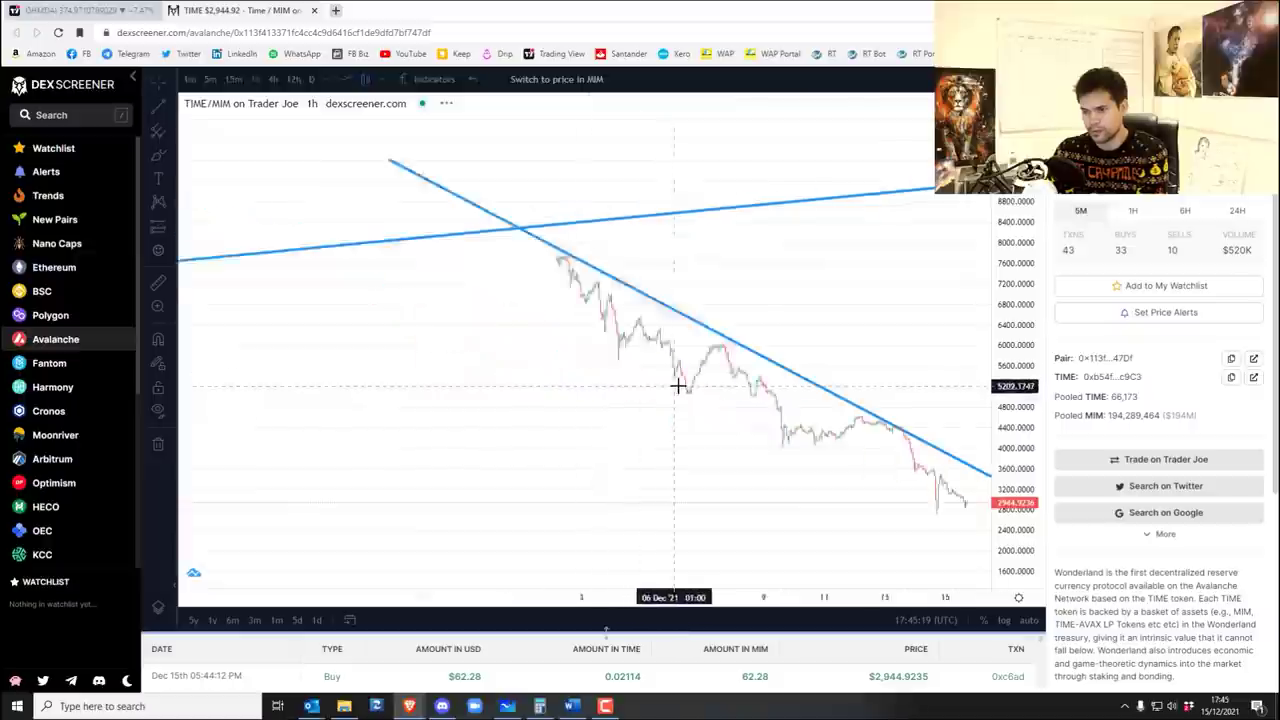
pyautogui.scroll(2, 680, 385)
pyautogui.scroll(3, 629, 369)
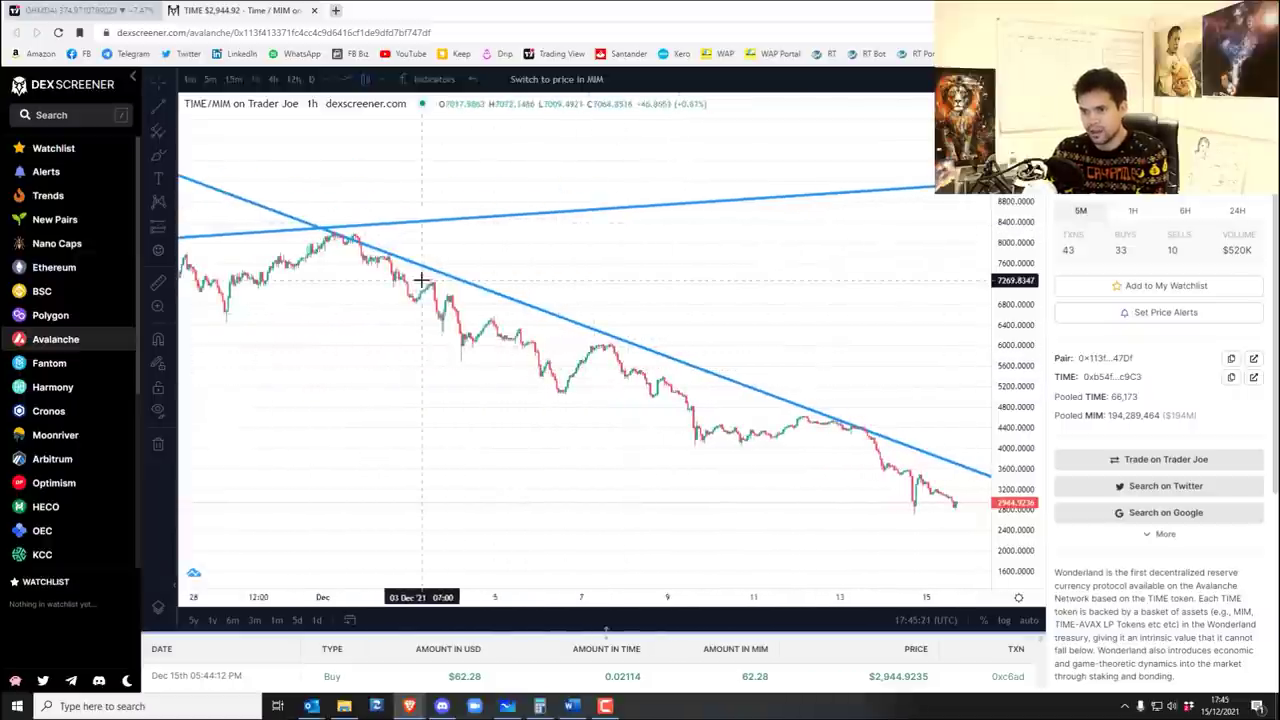
pyautogui.moveTo(403, 360); pyautogui.dragTo(369, 317)
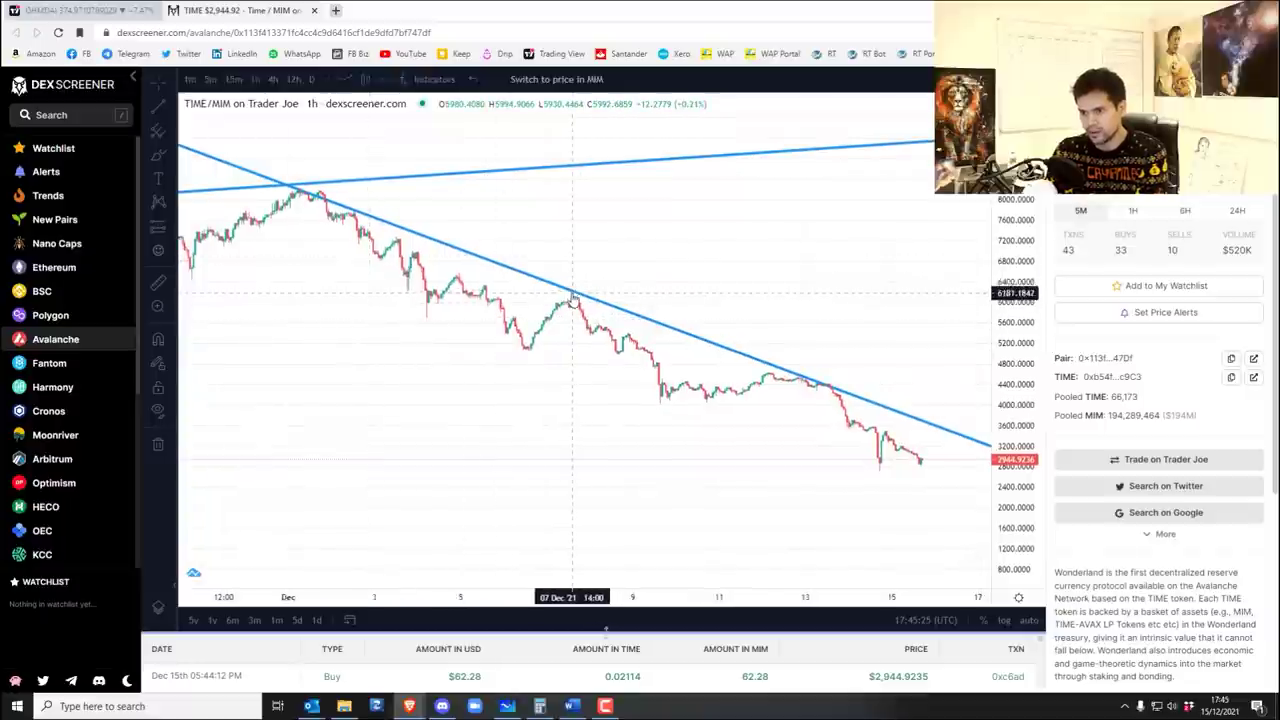
pyautogui.moveTo(793, 385); pyautogui.dragTo(663, 409)
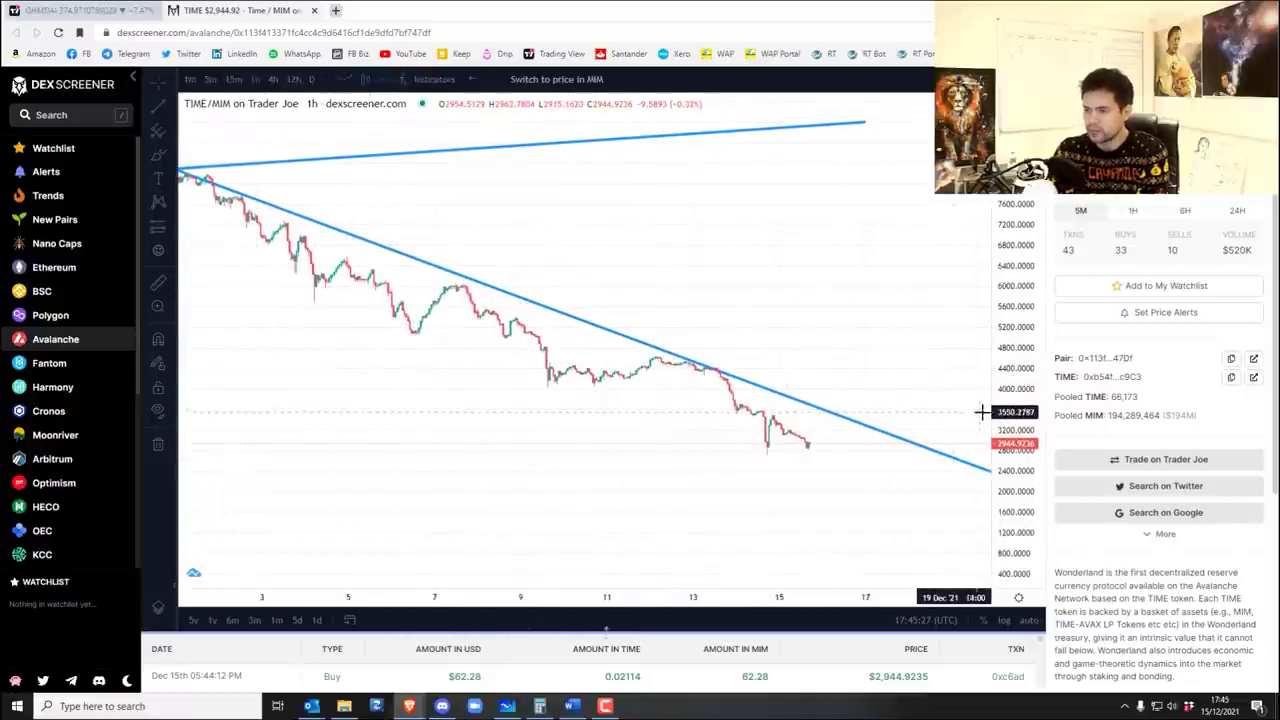
pyautogui.moveTo(1013, 420); pyautogui.dragTo(1014, 251)
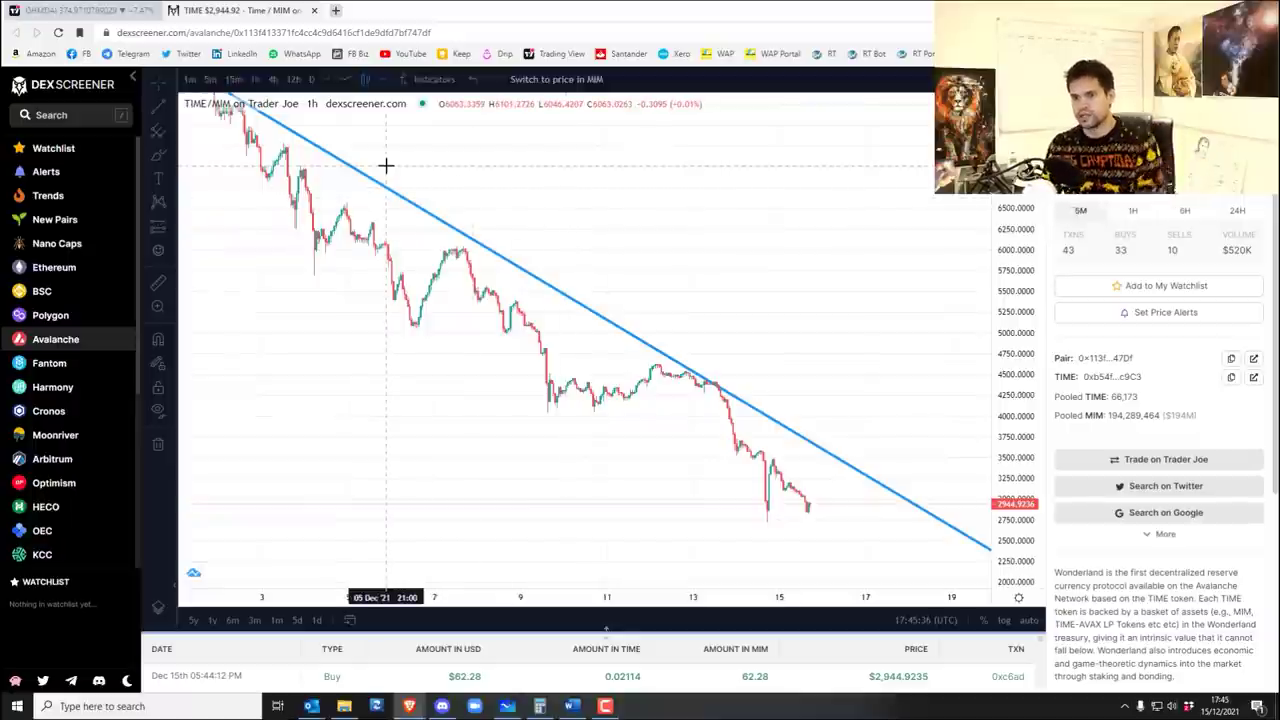
# Return to the daily timeframe and move the descending trend line's lower end to about 2,330 on 21 Dec '21.
pyautogui.click(312, 81)
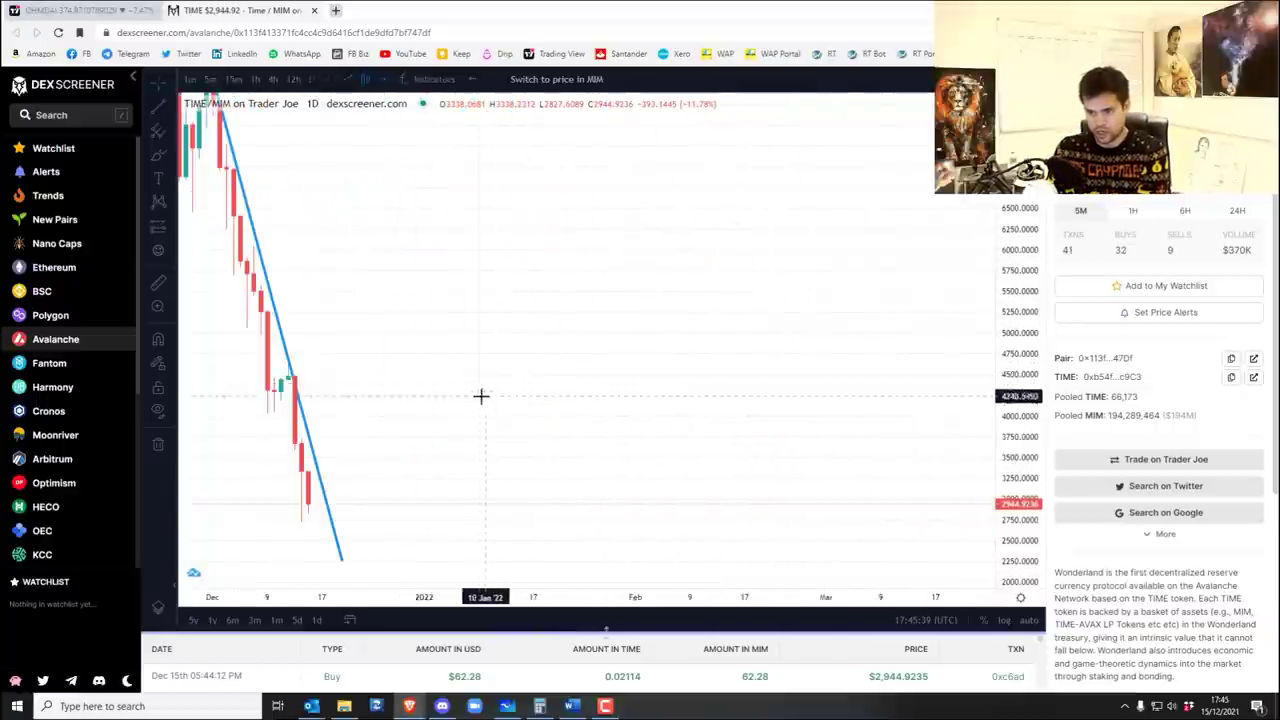
pyautogui.moveTo(480, 397); pyautogui.dragTo(1020, 500)
pyautogui.moveTo(528, 344); pyautogui.dragTo(503, 375)
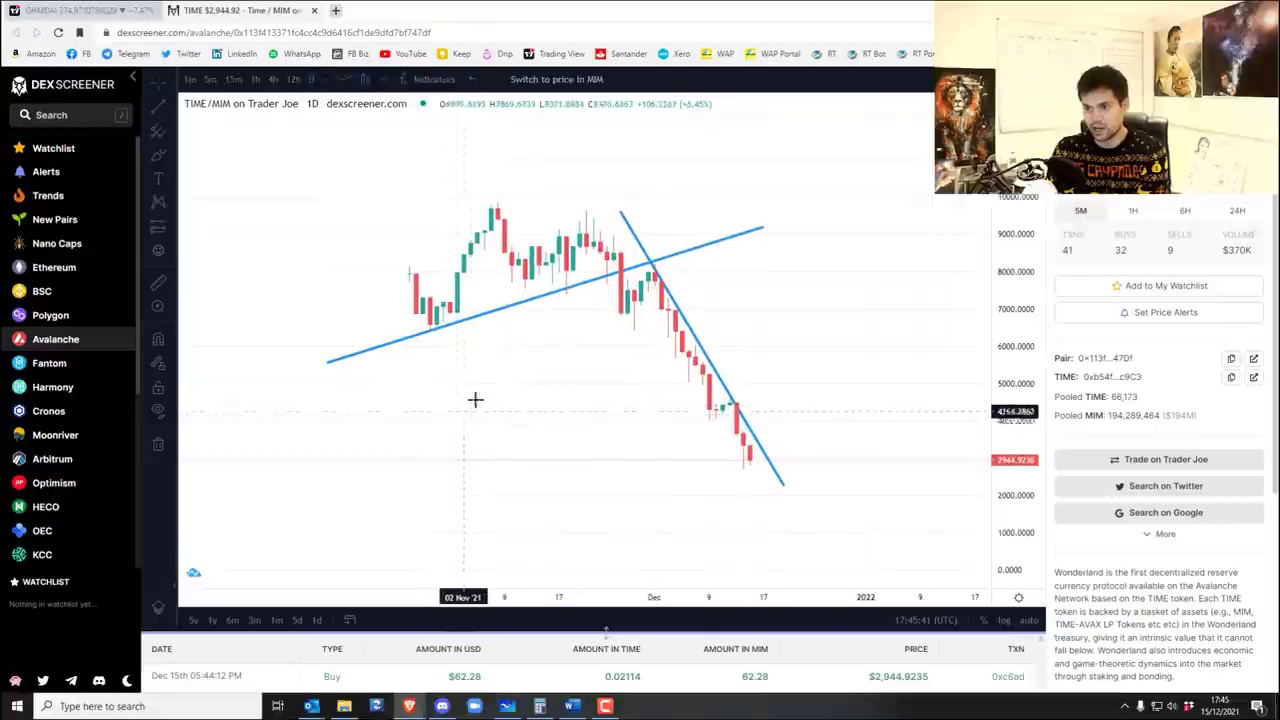
pyautogui.moveTo(536, 415); pyautogui.dragTo(489, 431)
pyautogui.scroll(2, 603, 375)
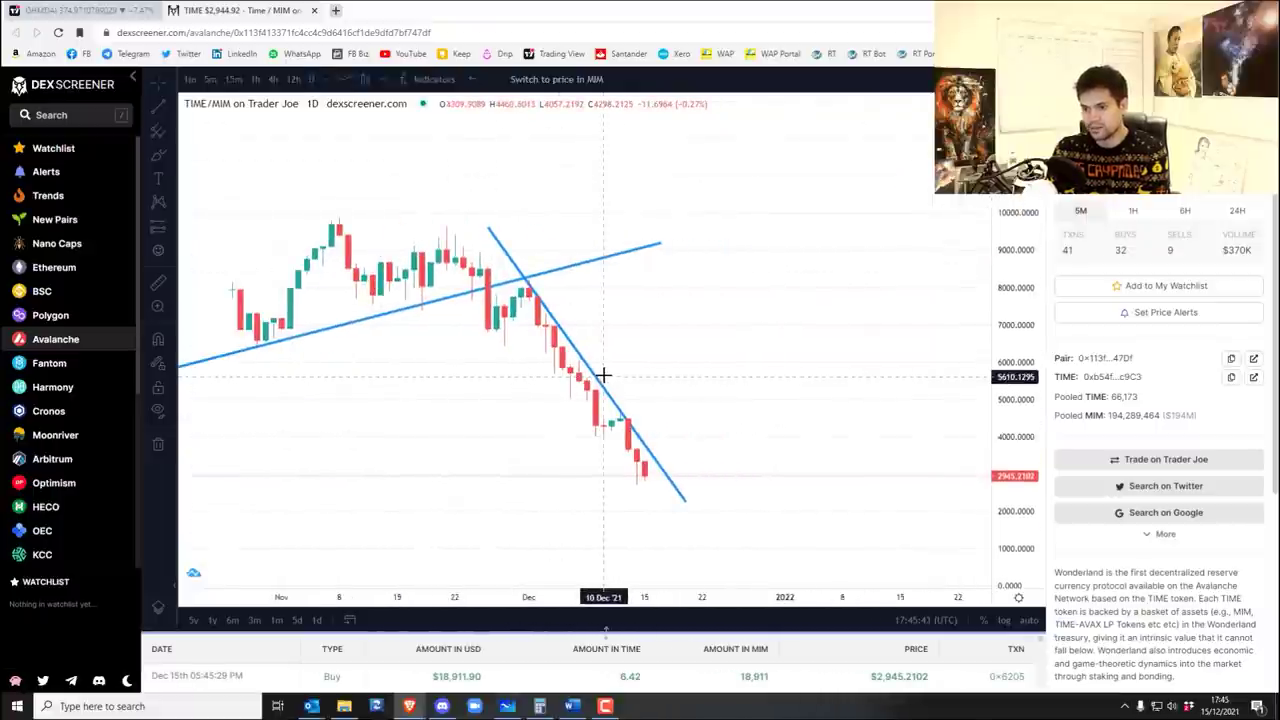
pyautogui.click(686, 506)
pyautogui.moveTo(686, 503); pyautogui.dragTo(693, 499)
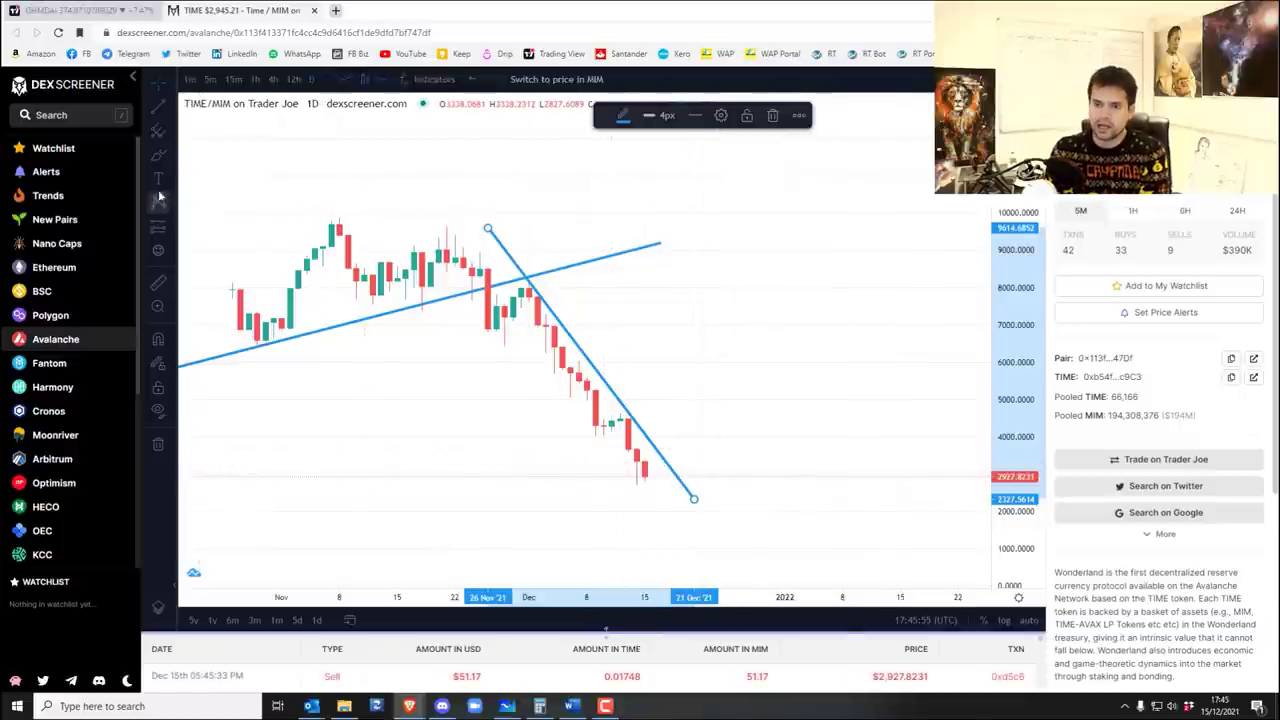
# Sketch four short upward-curving brush strokes branching off the descending trend line between about 6,000 and 3,000.
pyautogui.click(159, 158)
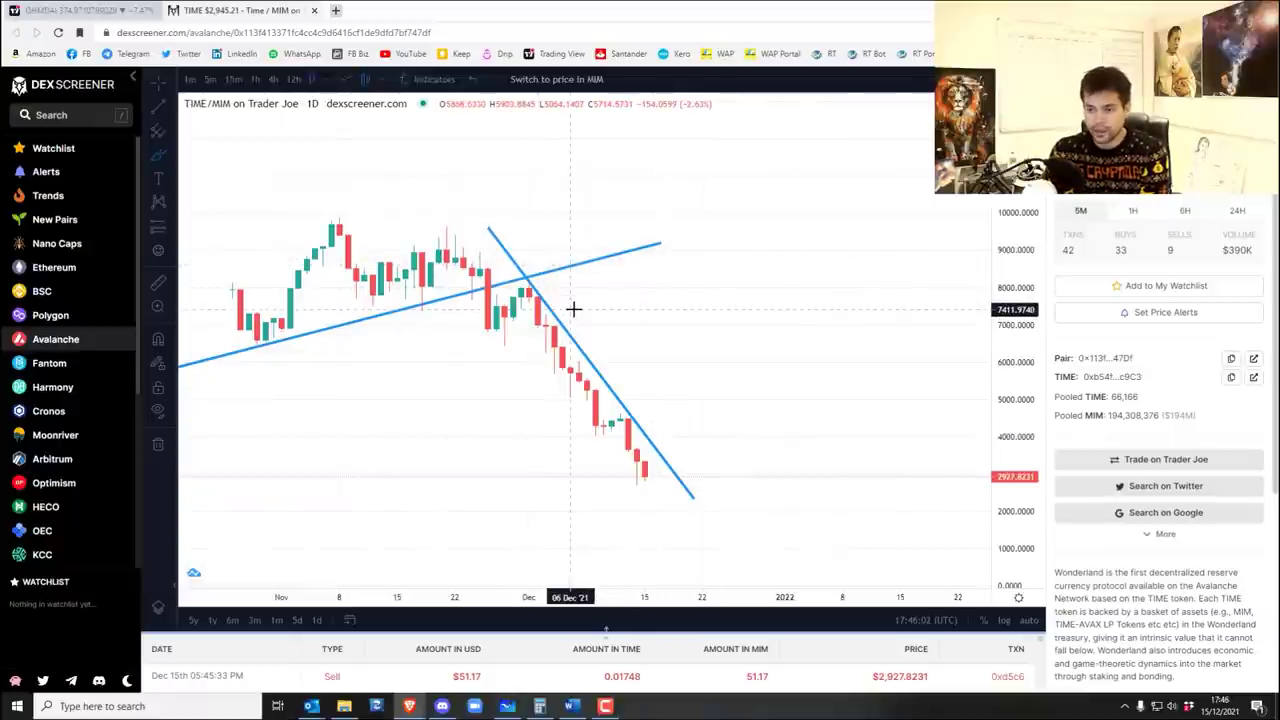
pyautogui.moveTo(595, 362); pyautogui.dragTo(678, 345)
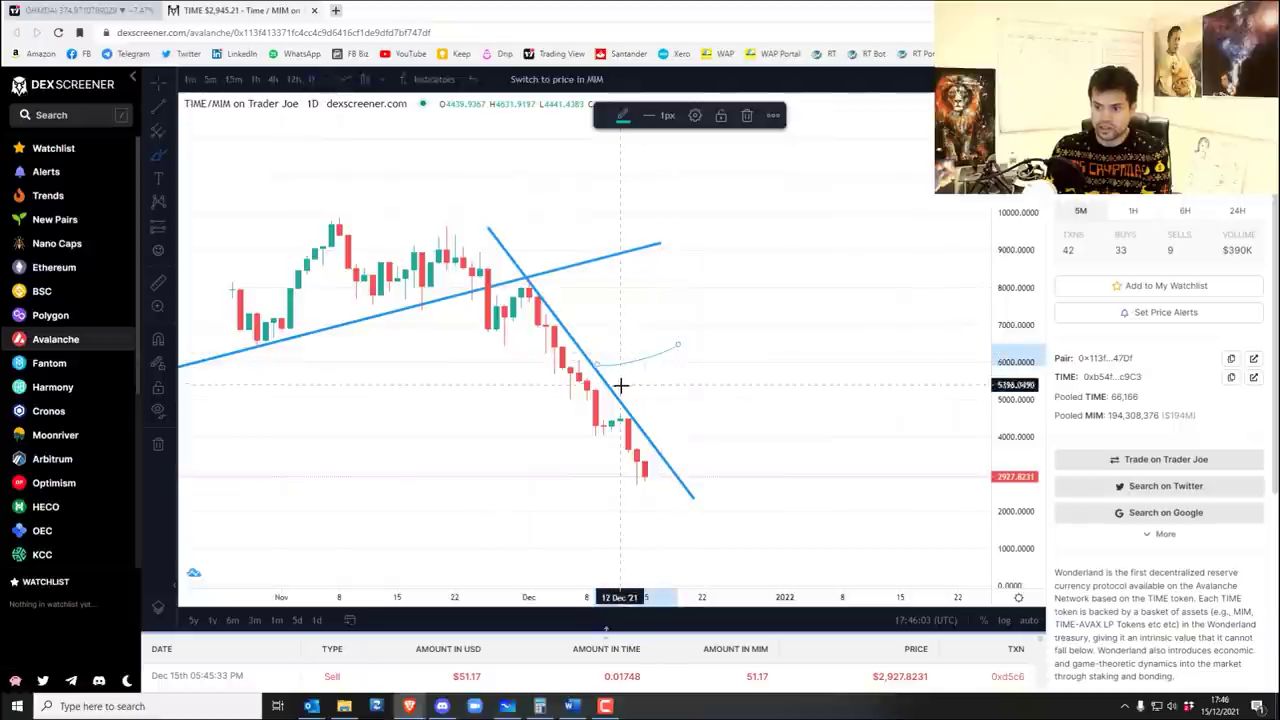
pyautogui.moveTo(620, 401); pyautogui.dragTo(703, 378)
pyautogui.moveTo(655, 439); pyautogui.dragTo(711, 419)
pyautogui.moveTo(684, 479); pyautogui.dragTo(768, 452)
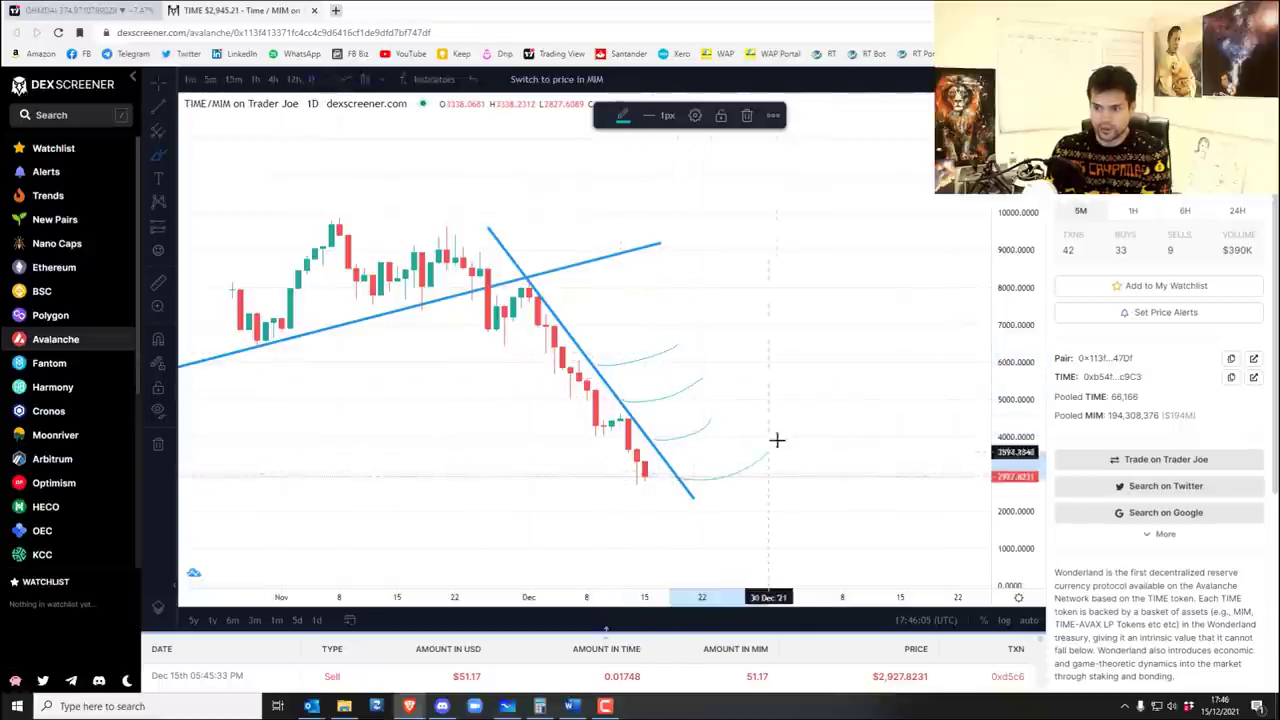
# Remove all drawings from the price chart and switch it to the 1-hour timeframe.
pyautogui.click(158, 445)
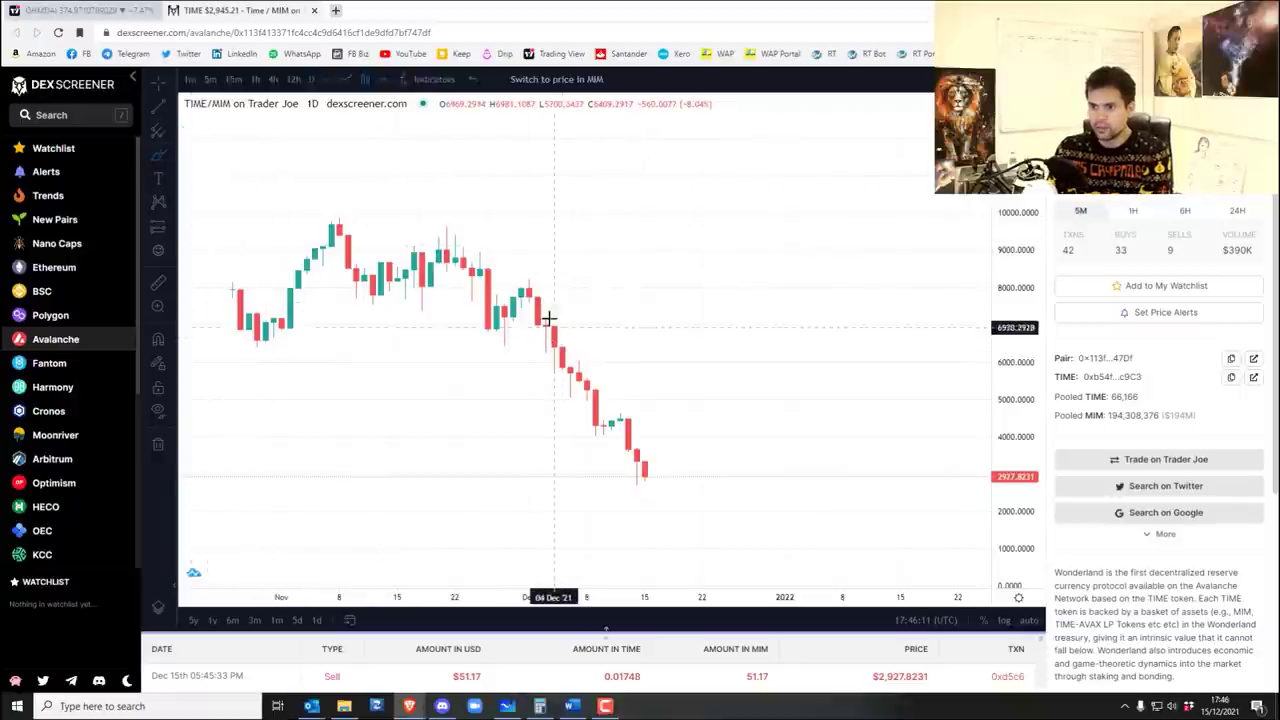
pyautogui.click(249, 80)
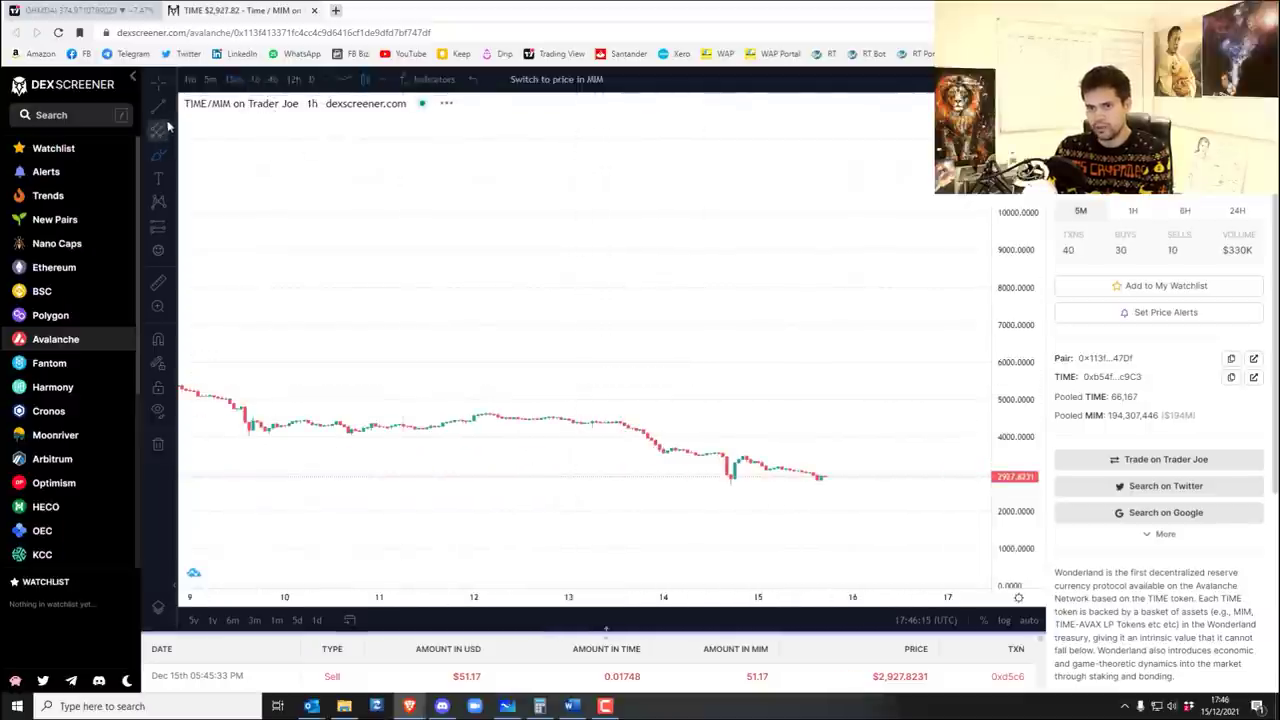
pyautogui.moveTo(1008, 450); pyautogui.dragTo(1008, 200)
pyautogui.moveTo(760, 335); pyautogui.dragTo(1029, 137)
pyautogui.moveTo(1005, 455); pyautogui.dragTo(1005, 316)
pyautogui.hscroll(-3, 743, 331)
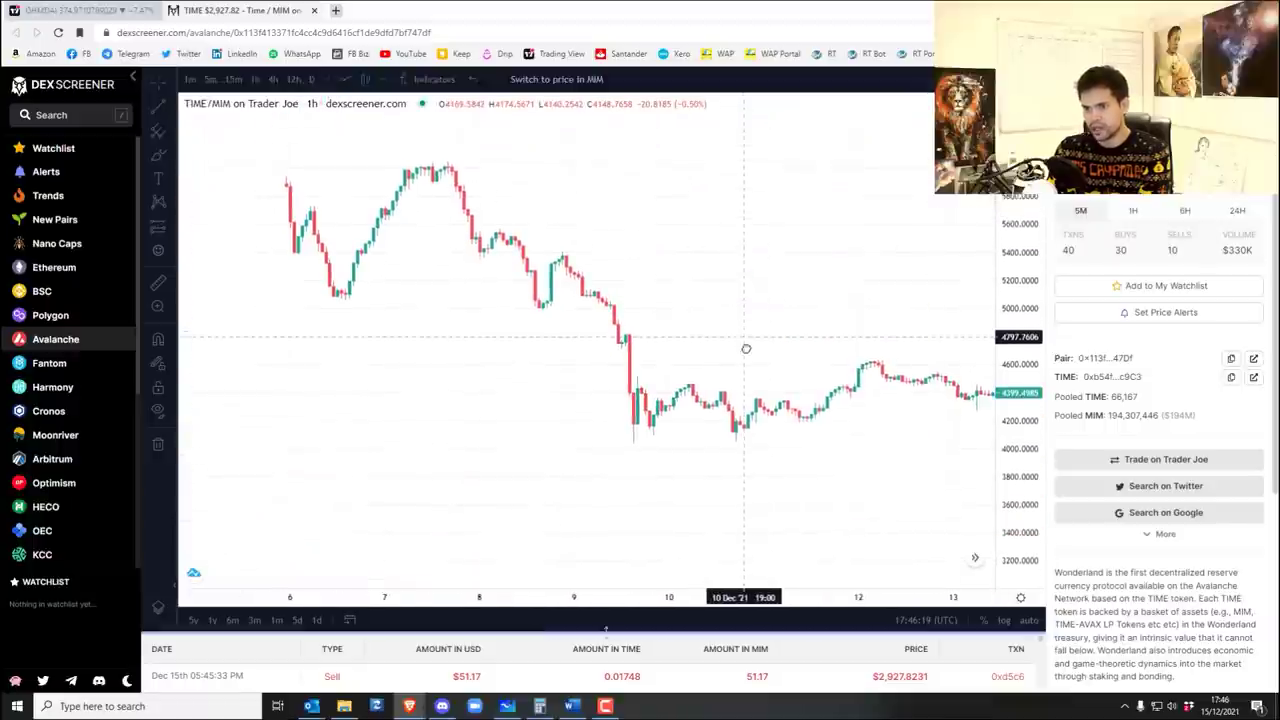
# Circle the start of the 9 Dec drop near 4,900 and the rebound spike near 4,500 with the brush.
pyautogui.click(158, 155)
pyautogui.click(632, 365)
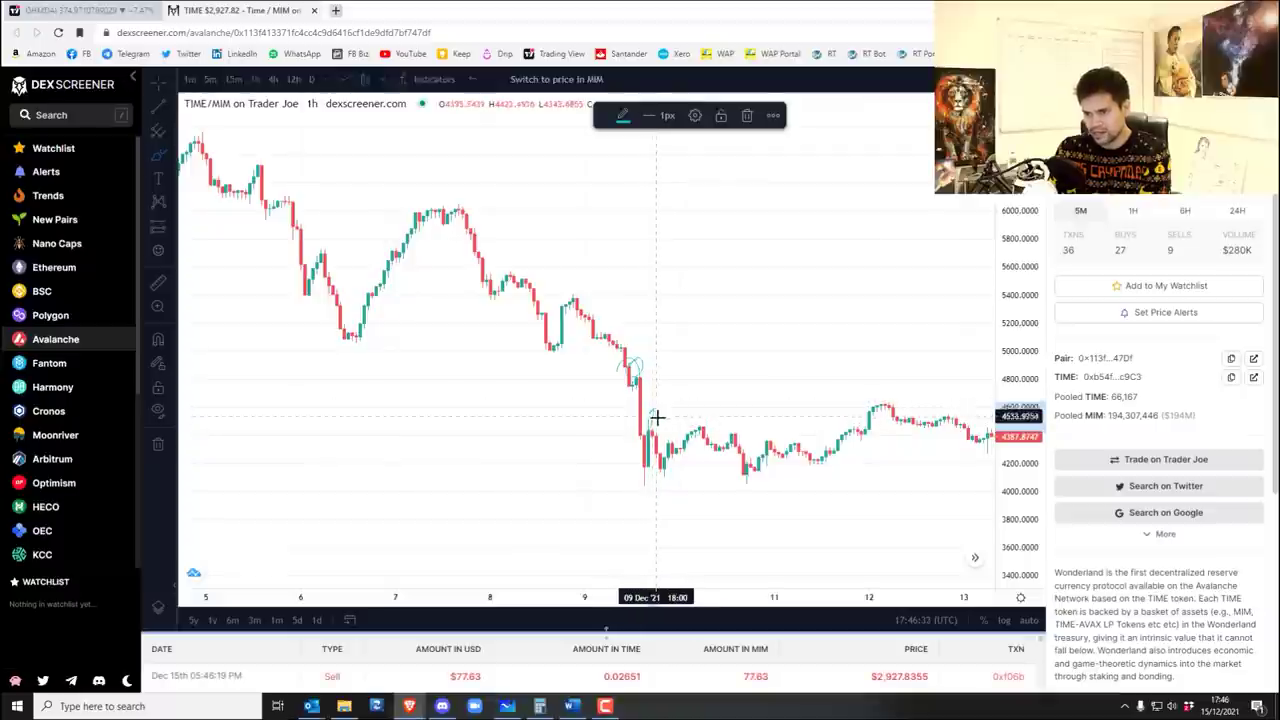
pyautogui.moveTo(652, 409); pyautogui.dragTo(657, 422)
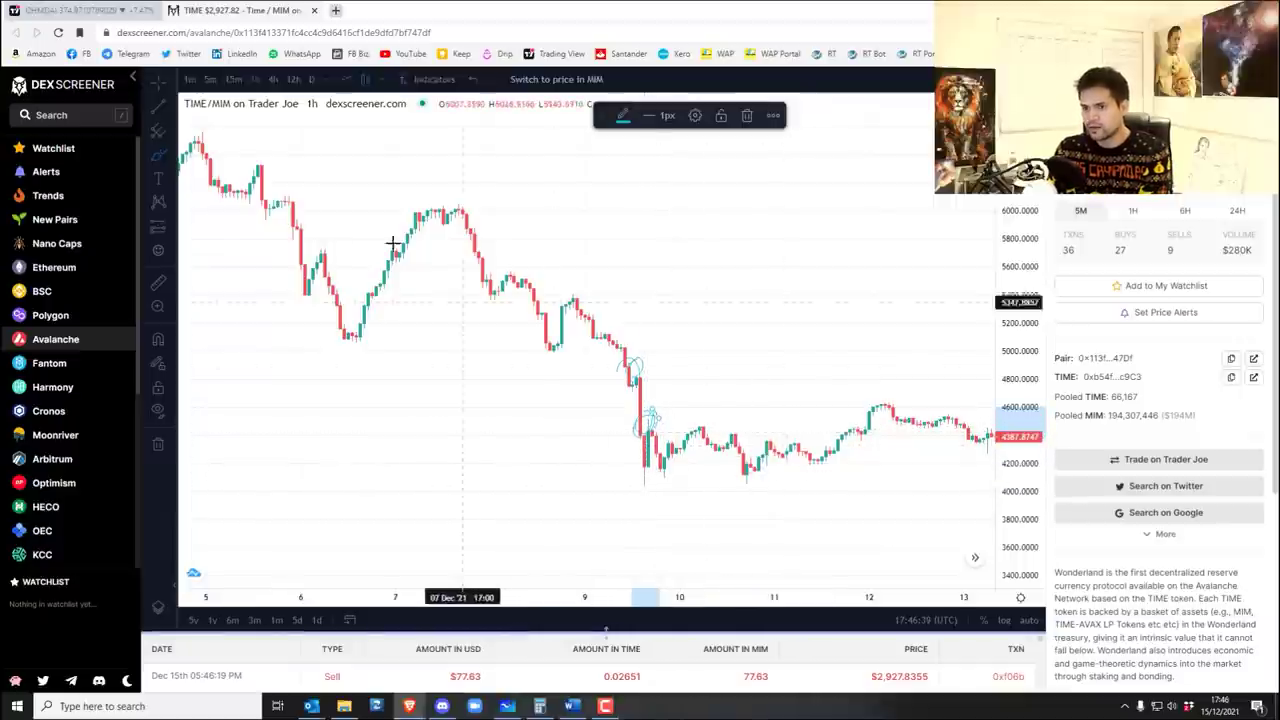
# Draw a rising trend line under the 9–13 Dec lows from about 4,050 and a nearly flat one across from about 4,470 to 4,420.
pyautogui.moveTo(766, 414); pyautogui.dragTo(613, 388)
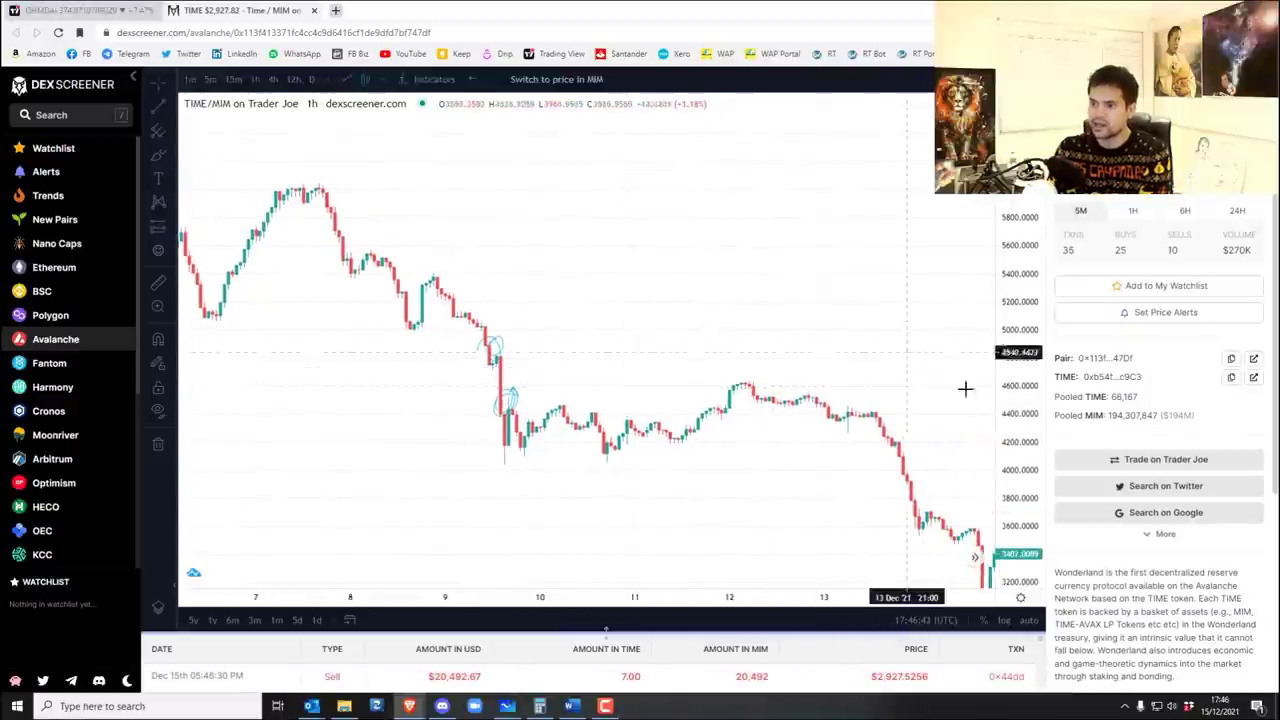
pyautogui.moveTo(1012, 406); pyautogui.dragTo(1012, 314)
pyautogui.moveTo(866, 391); pyautogui.dragTo(841, 326)
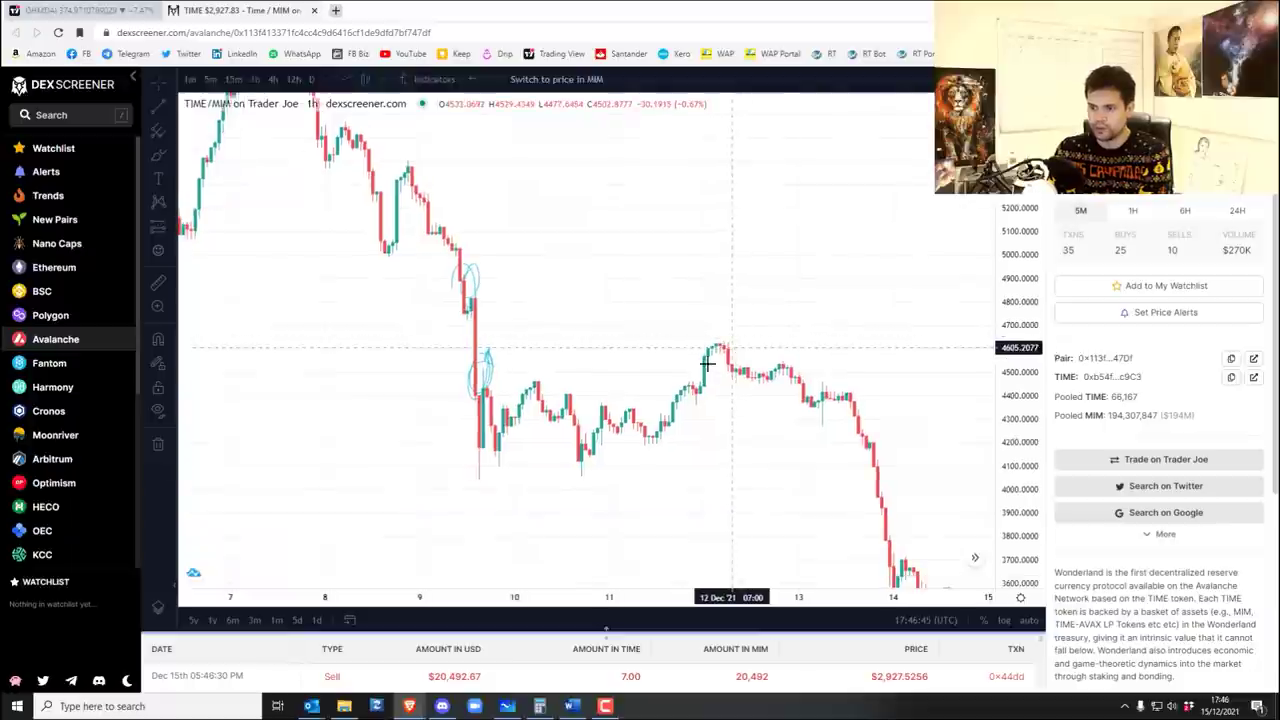
pyautogui.click(487, 479)
pyautogui.click(948, 380)
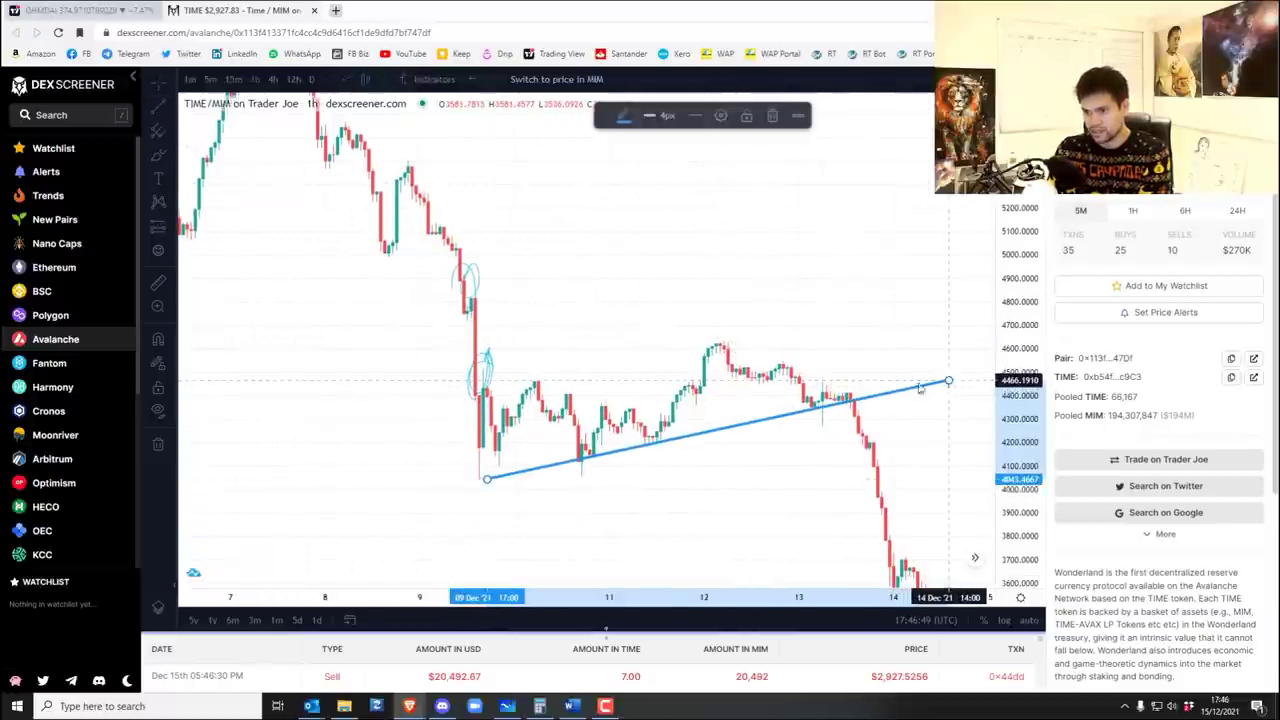
pyautogui.click(483, 380)
pyautogui.click(929, 390)
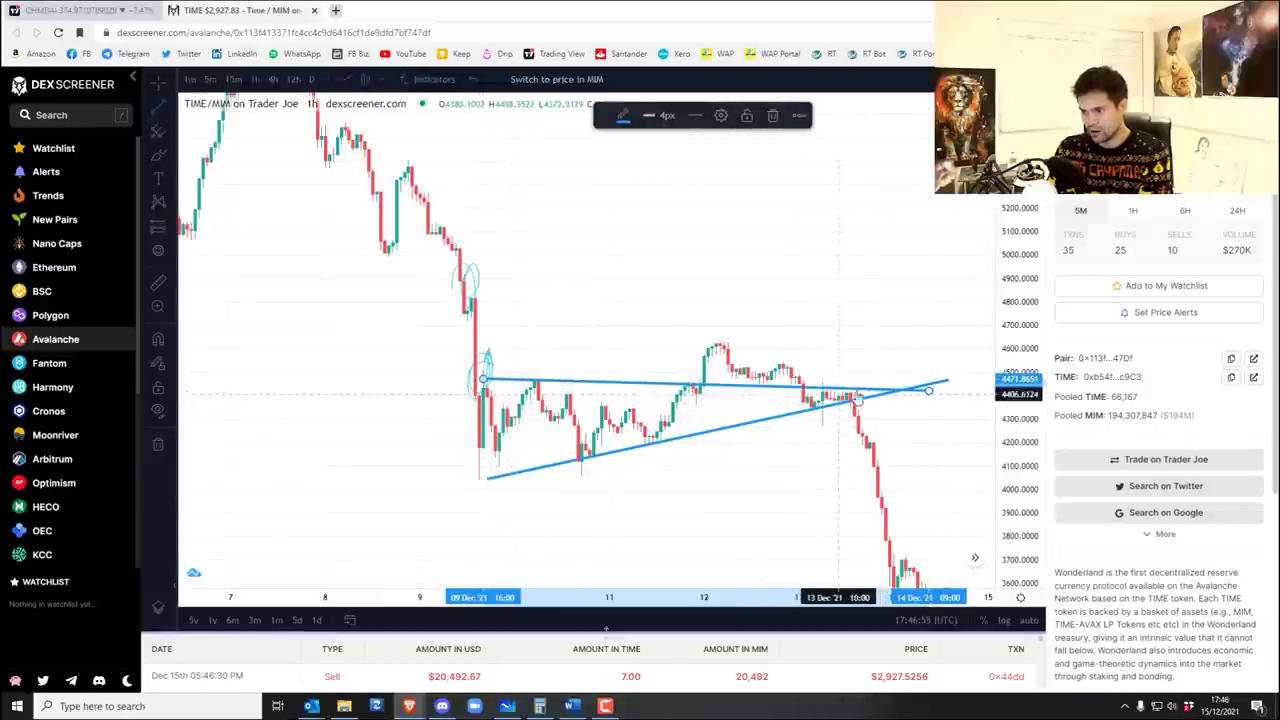
# Examine the price action after the two converging trend lines on the 1-hour chart and on the 12-hour timeframe.
pyautogui.moveTo(942, 500); pyautogui.dragTo(846, 311)
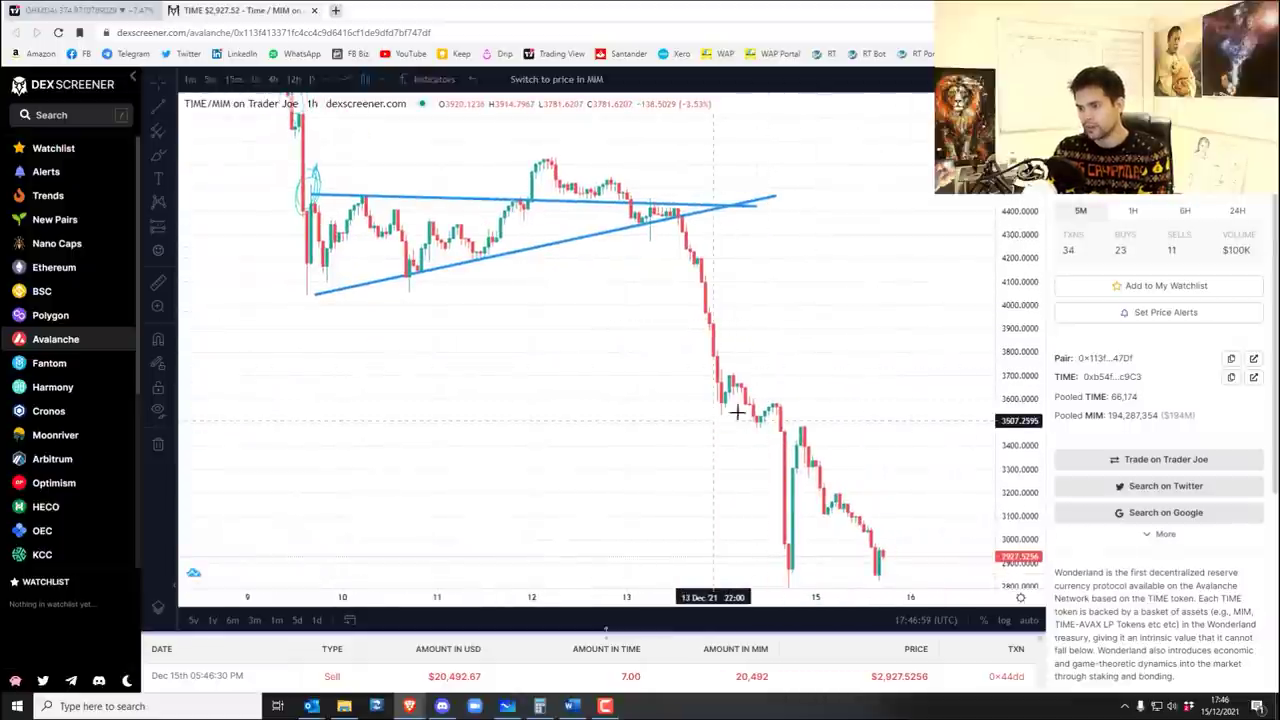
pyautogui.moveTo(871, 395); pyautogui.dragTo(800, 360)
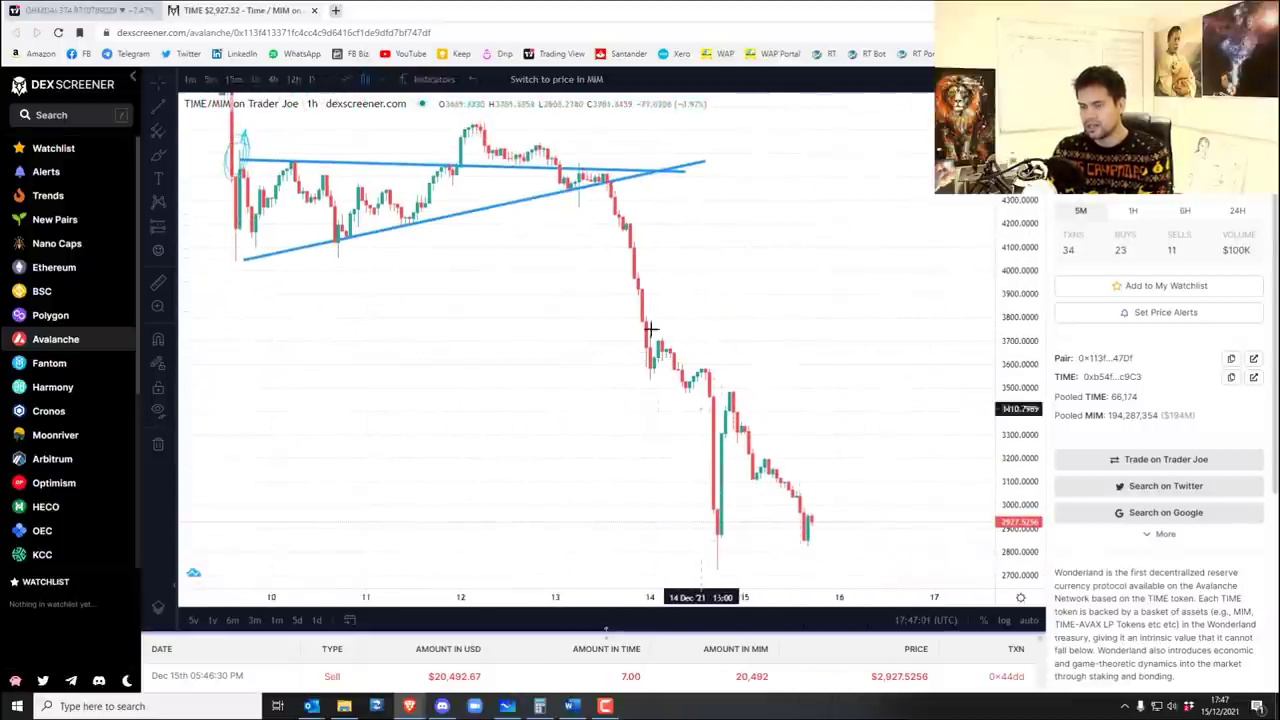
pyautogui.moveTo(611, 289); pyautogui.dragTo(769, 546)
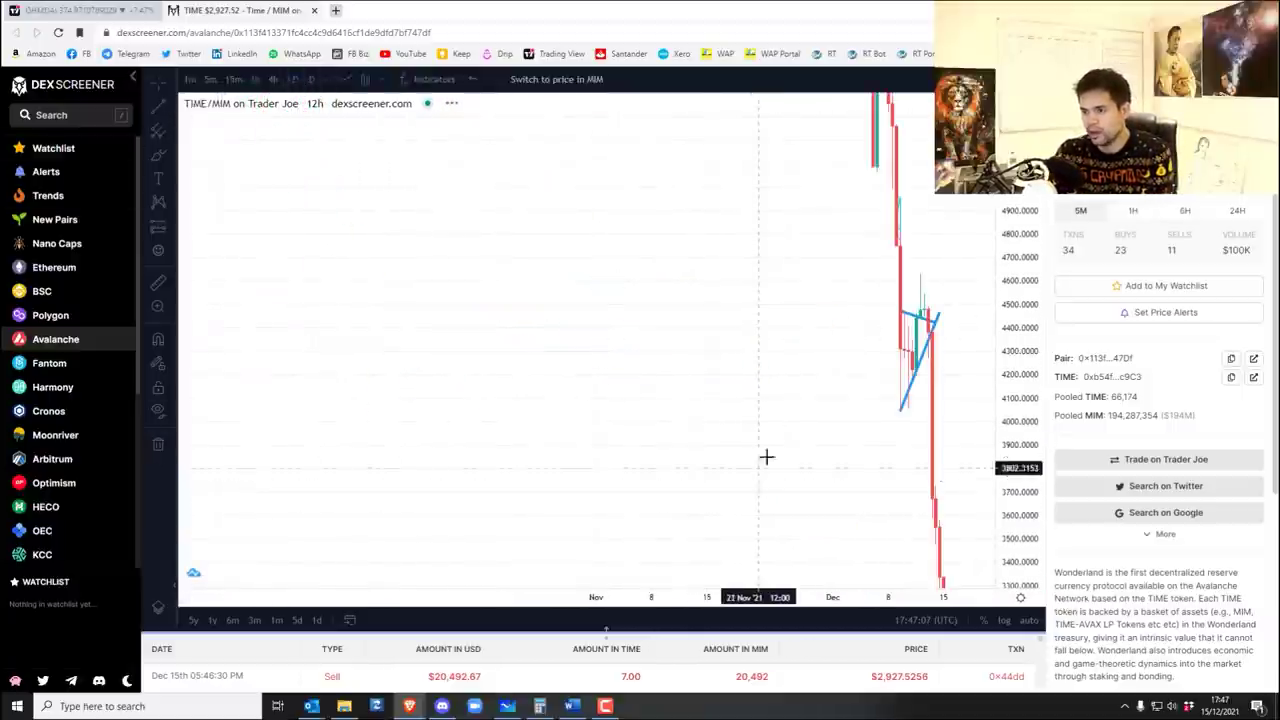
pyautogui.scroll(8, 788, 443)
pyautogui.moveTo(1037, 380); pyautogui.dragTo(1037, 585)
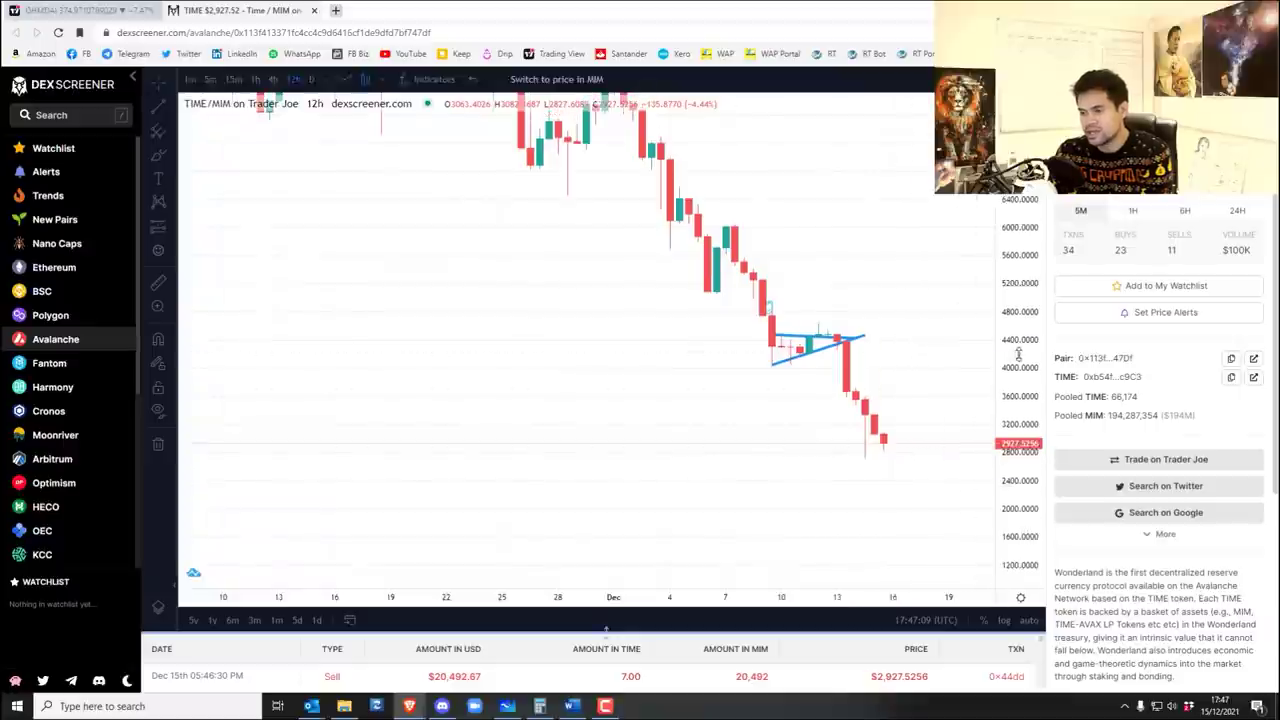
pyautogui.moveTo(1017, 354); pyautogui.dragTo(997, 486)
pyautogui.moveTo(694, 371); pyautogui.dragTo(646, 405)
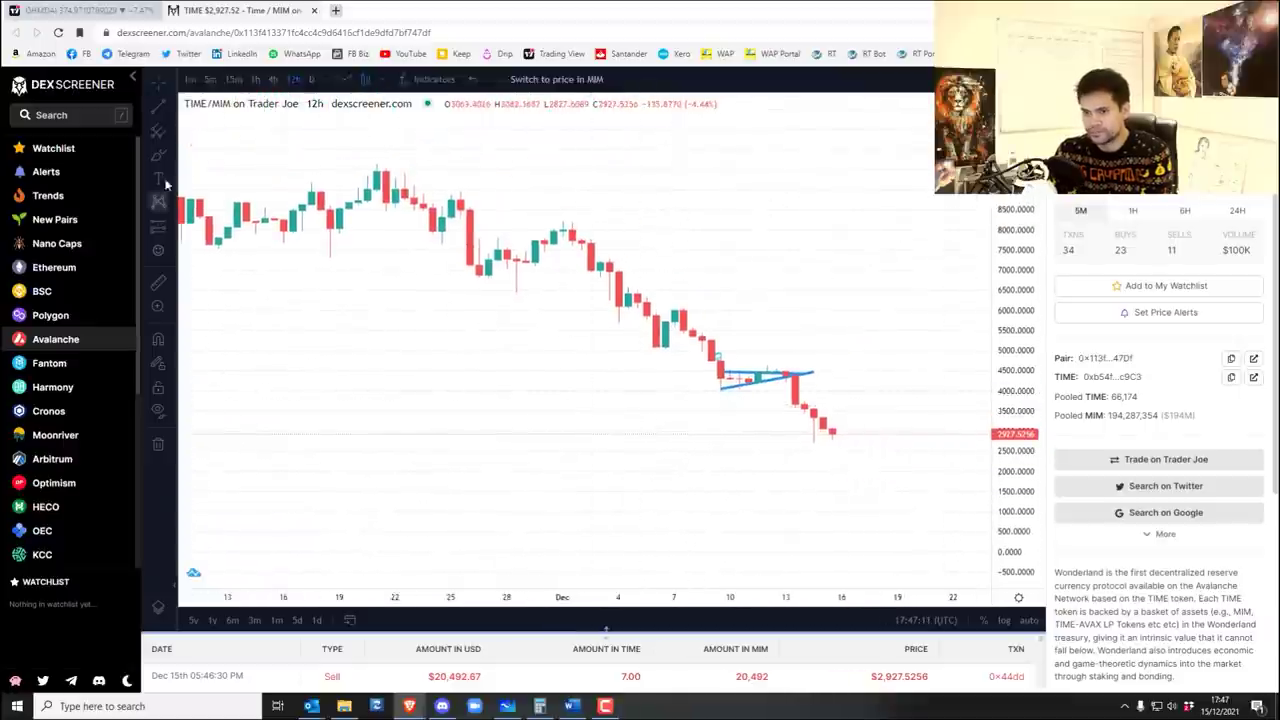
# Return to the 1-hour timeframe and delete the brush circles and both converging trend lines.
pyautogui.click(257, 80)
pyautogui.scroll(-8, 780, 366)
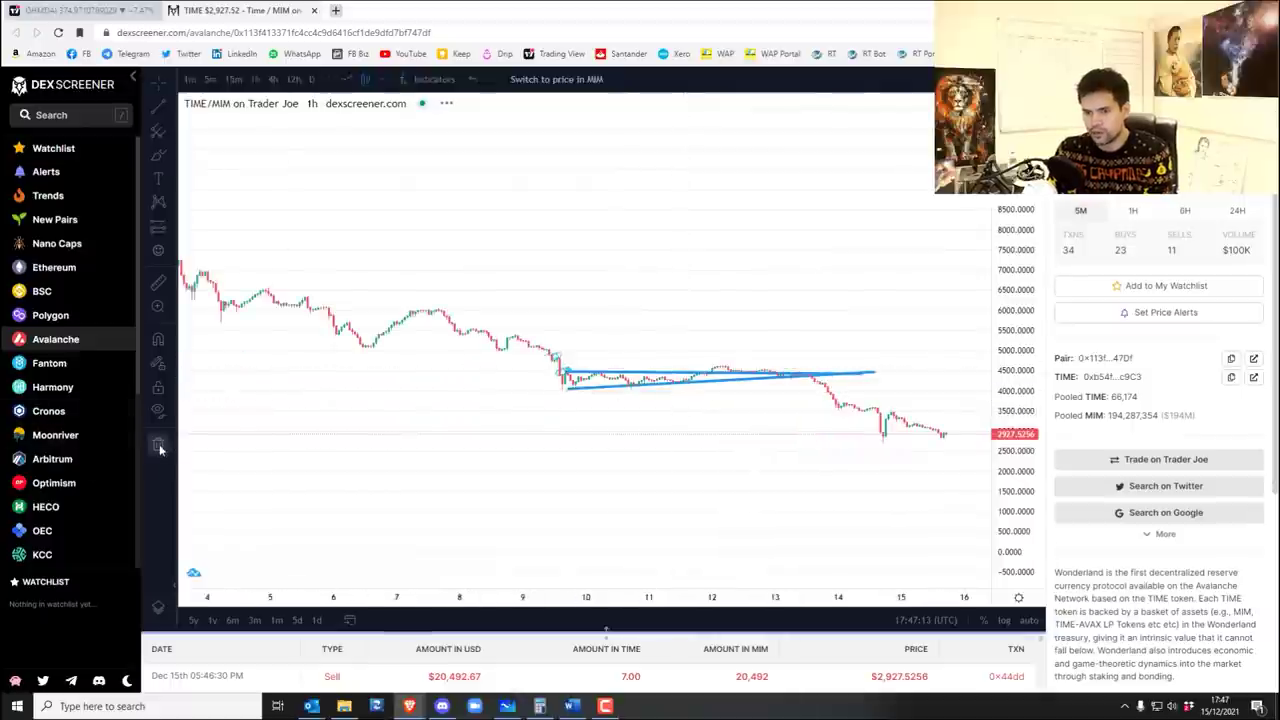
pyautogui.scroll(-5, 775, 261)
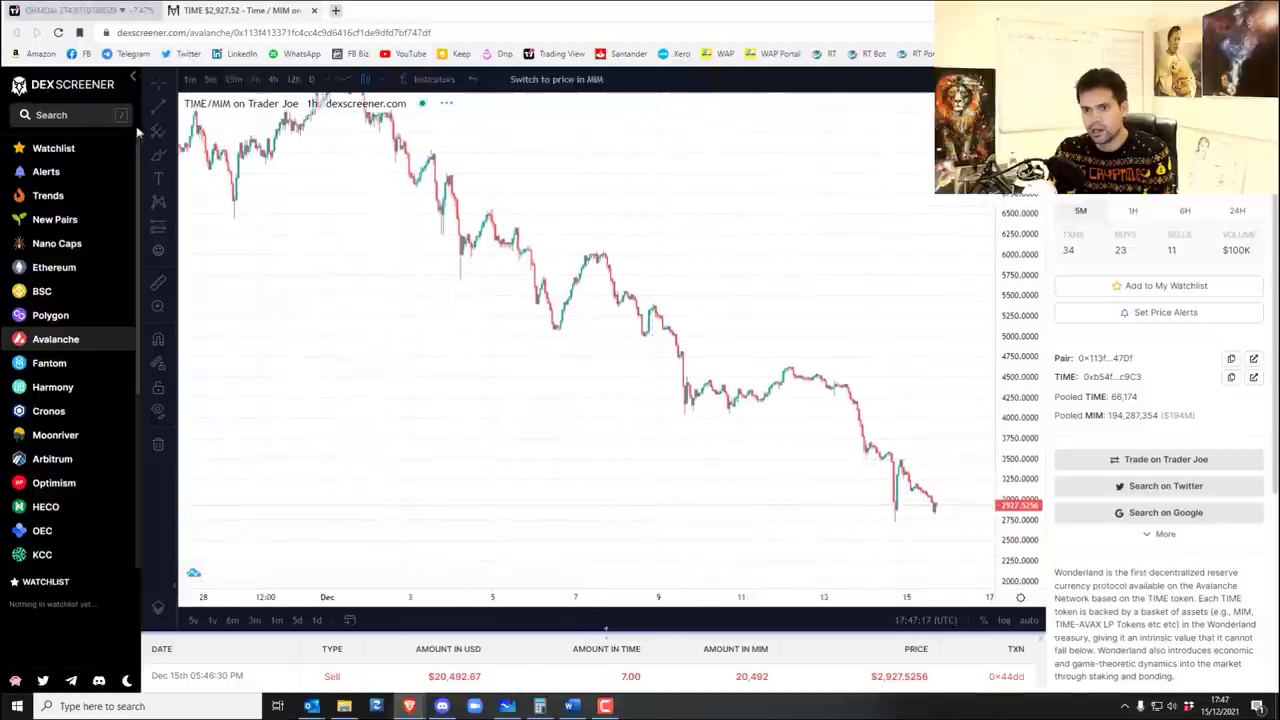
# Draw a descending trend line beneath the lows from 28 Nov '21 to about 2,300 on 16 Dec '21, fine-tuning its upper end.
pyautogui.moveTo(240, 172); pyautogui.dragTo(963, 556)
pyautogui.moveTo(240, 168); pyautogui.dragTo(243, 160)
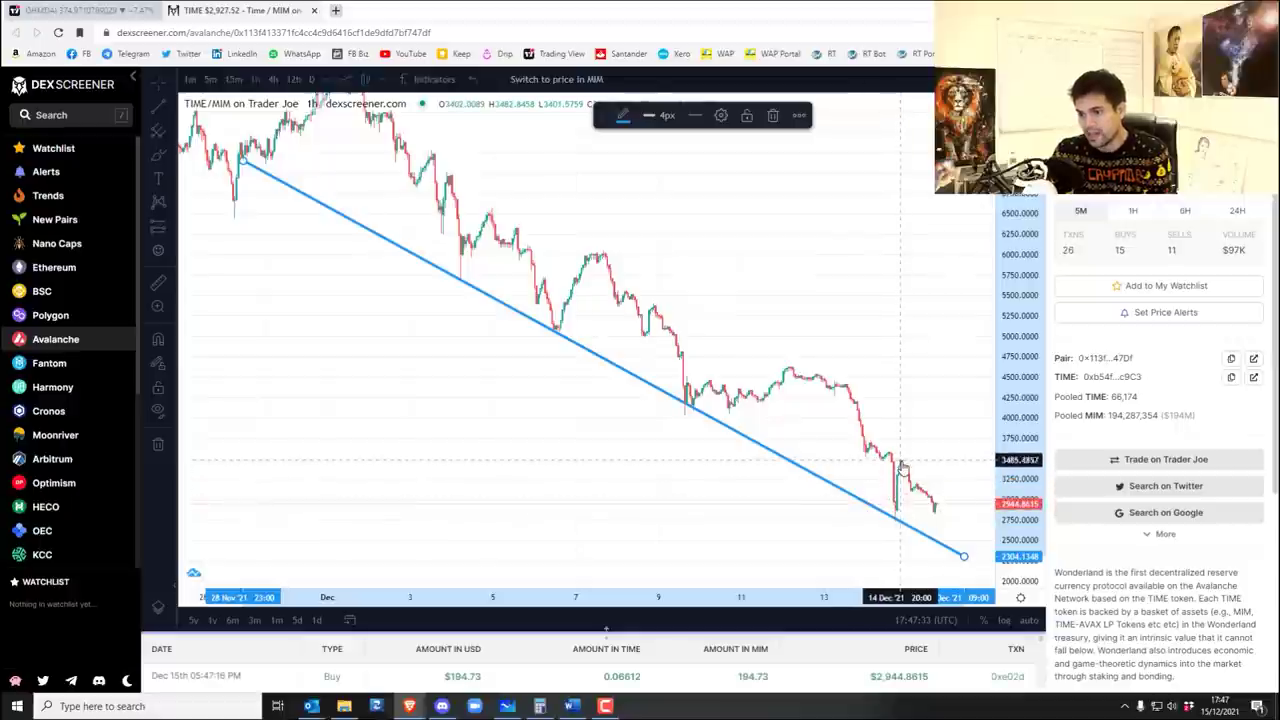
pyautogui.scroll(2, 905, 460)
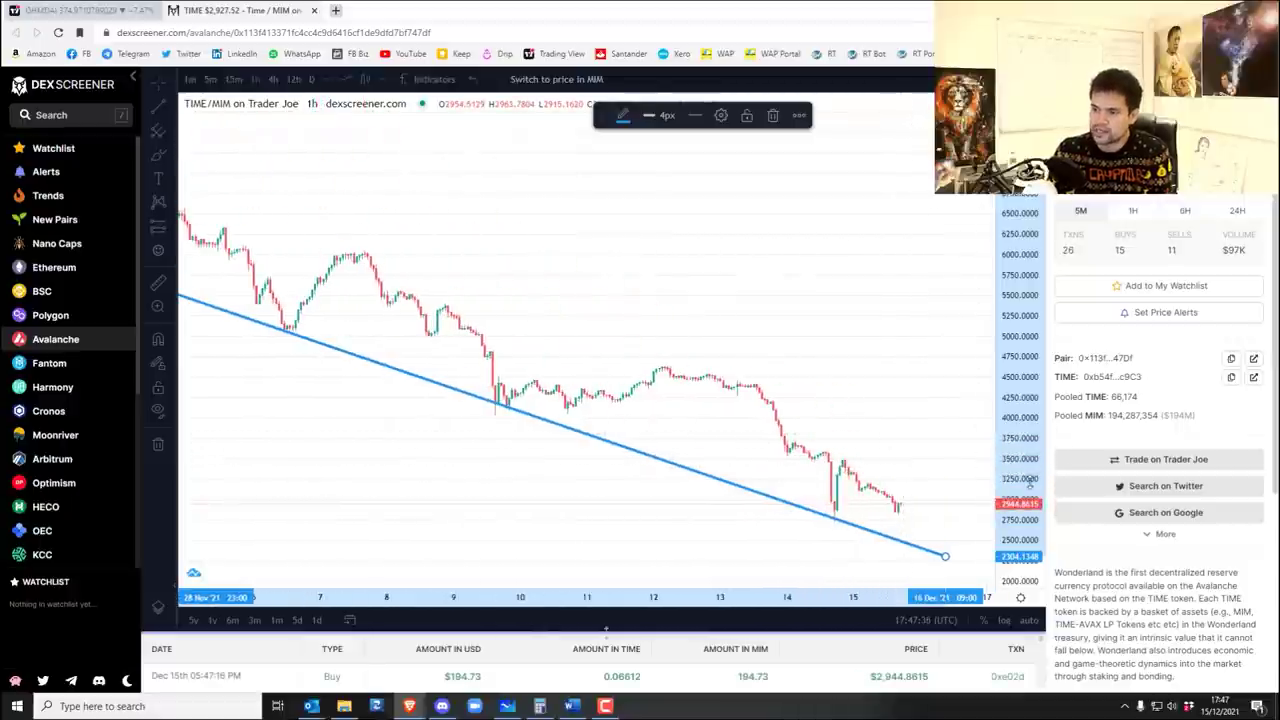
pyautogui.scroll(2, 945, 445)
pyautogui.scroll(-2, 920, 400)
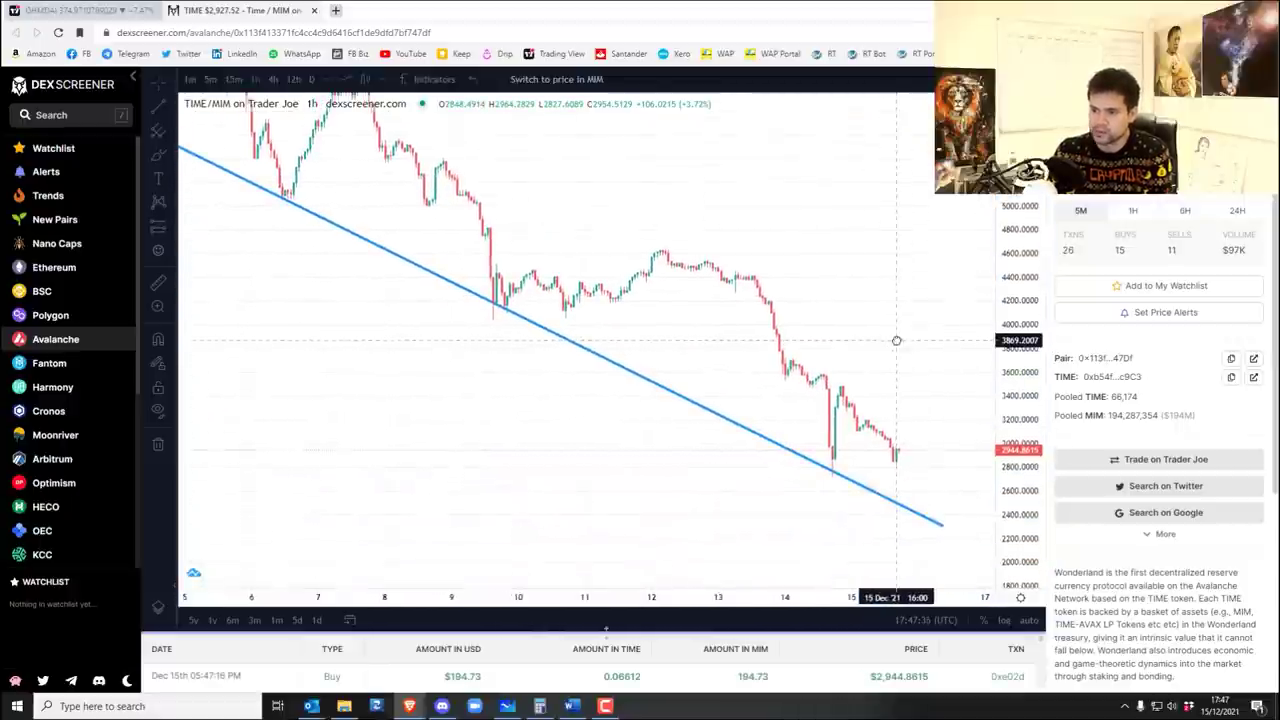
# Open the TIME/MIM pair on chrtr.io in a new tab and set the maximum trades to show to 500.
pyautogui.click(337, 10)
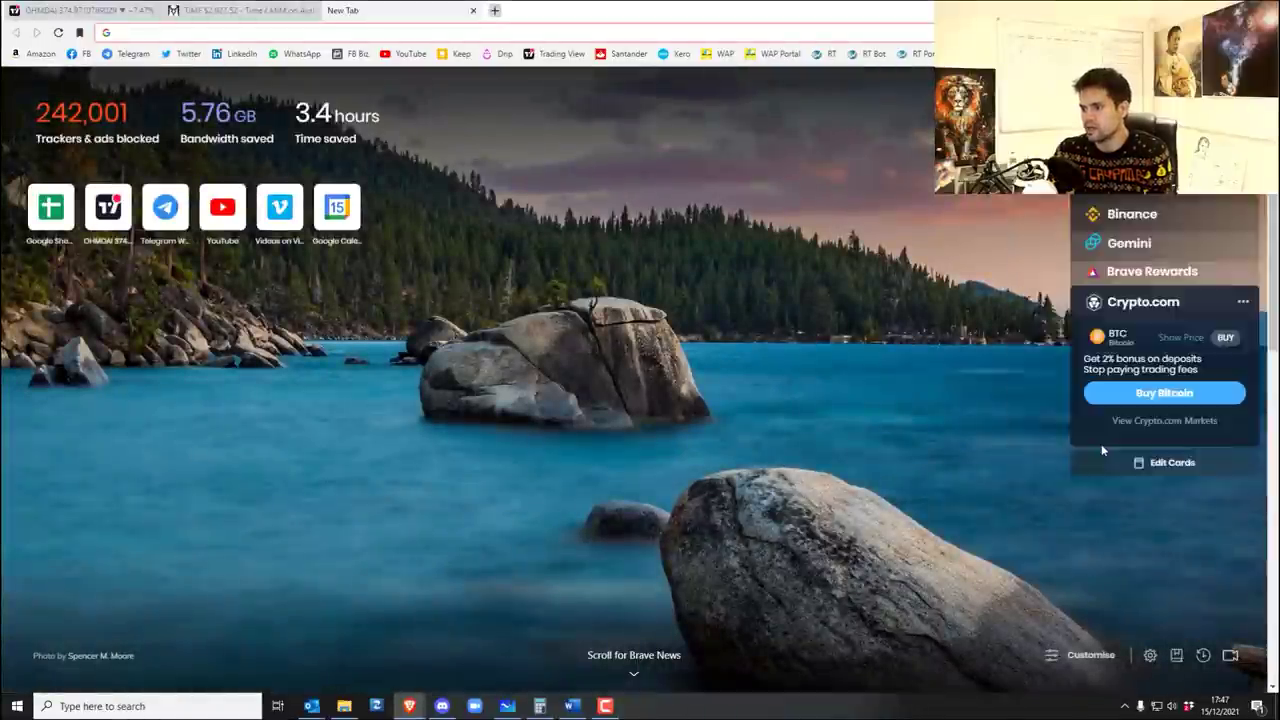
pyautogui.hotkey('ctrl', 'v')
pyautogui.press('Return')
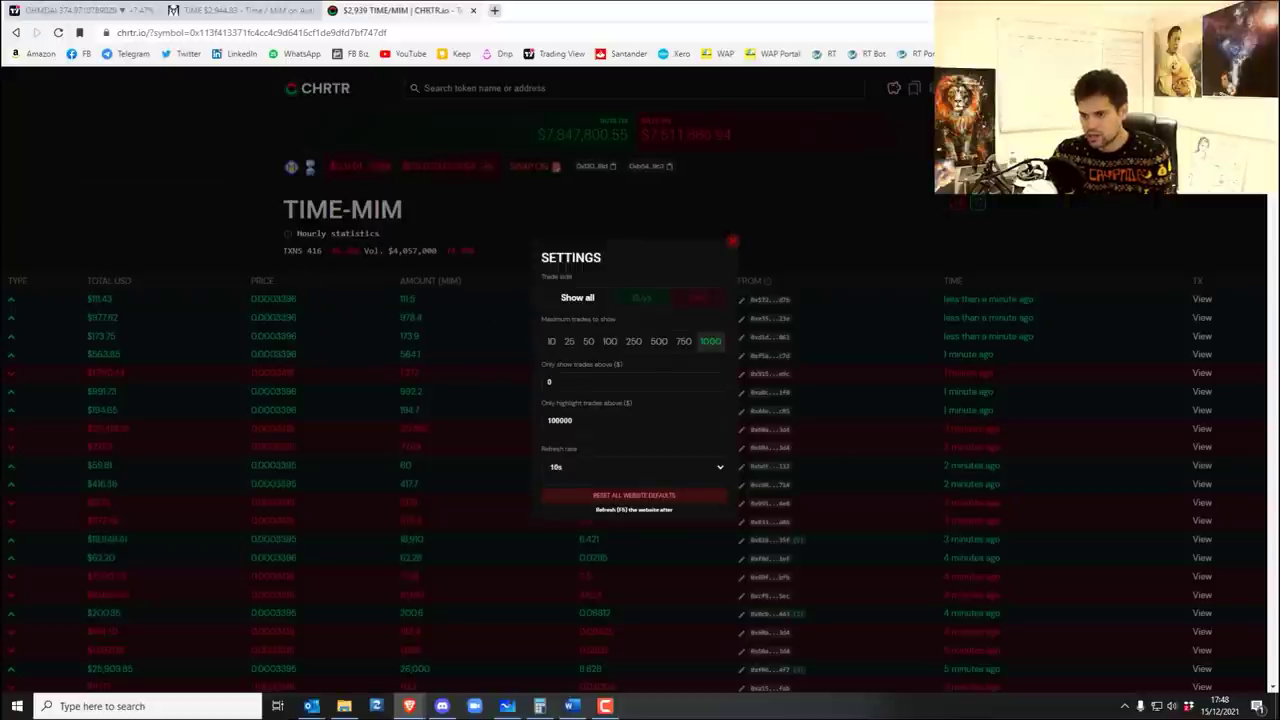
pyautogui.click(655, 341)
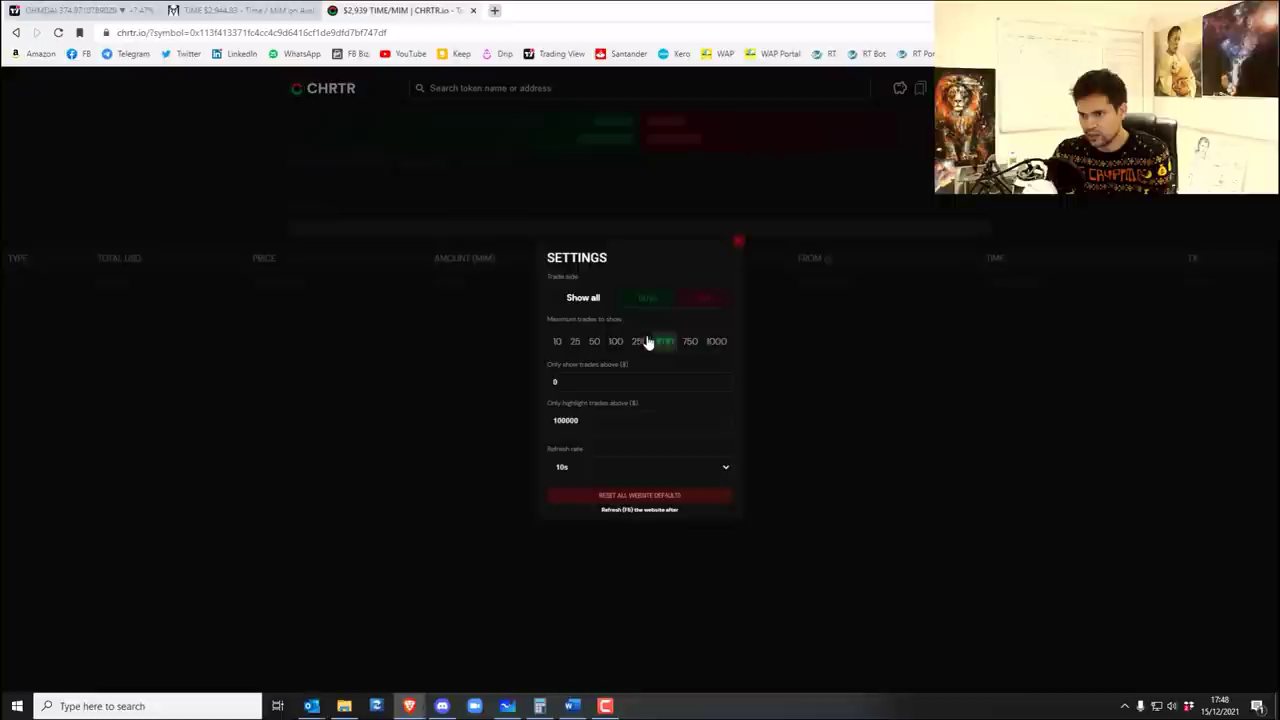
pyautogui.click(737, 245)
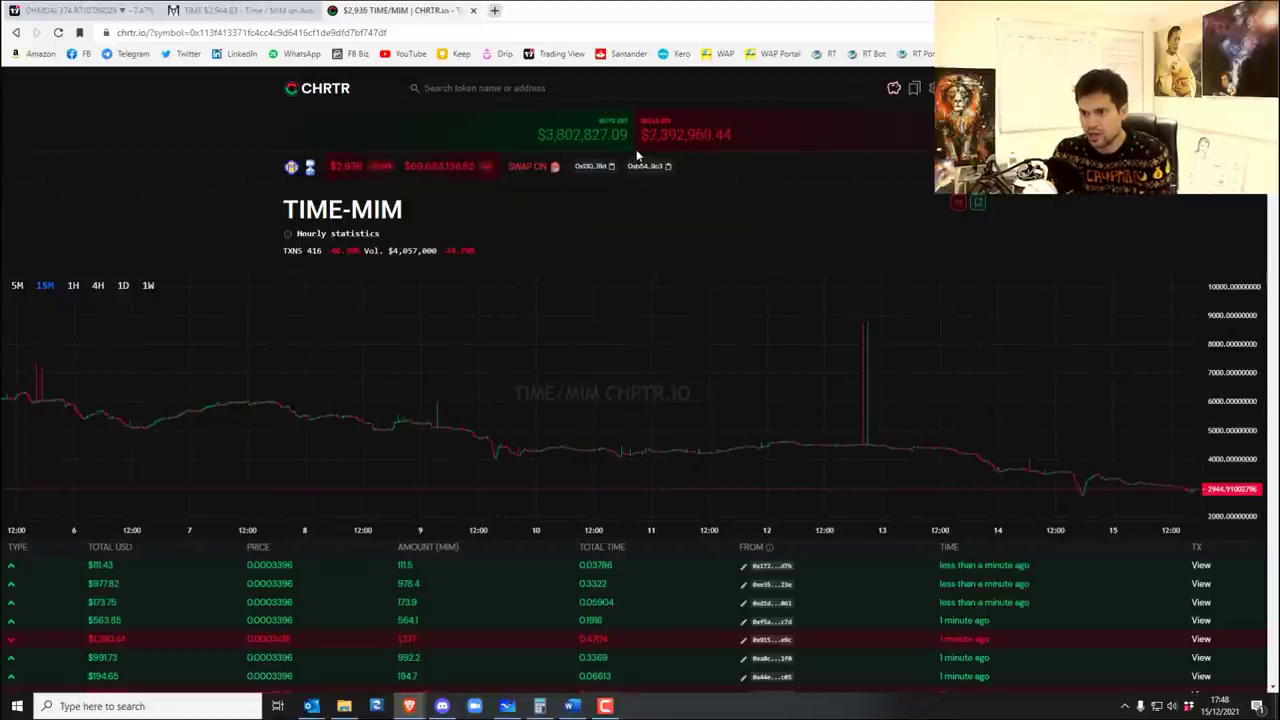
# Compare the total buy value with the total sell value for the TIME-MIM trades.
pyautogui.moveTo(628, 135); pyautogui.dragTo(518, 137)
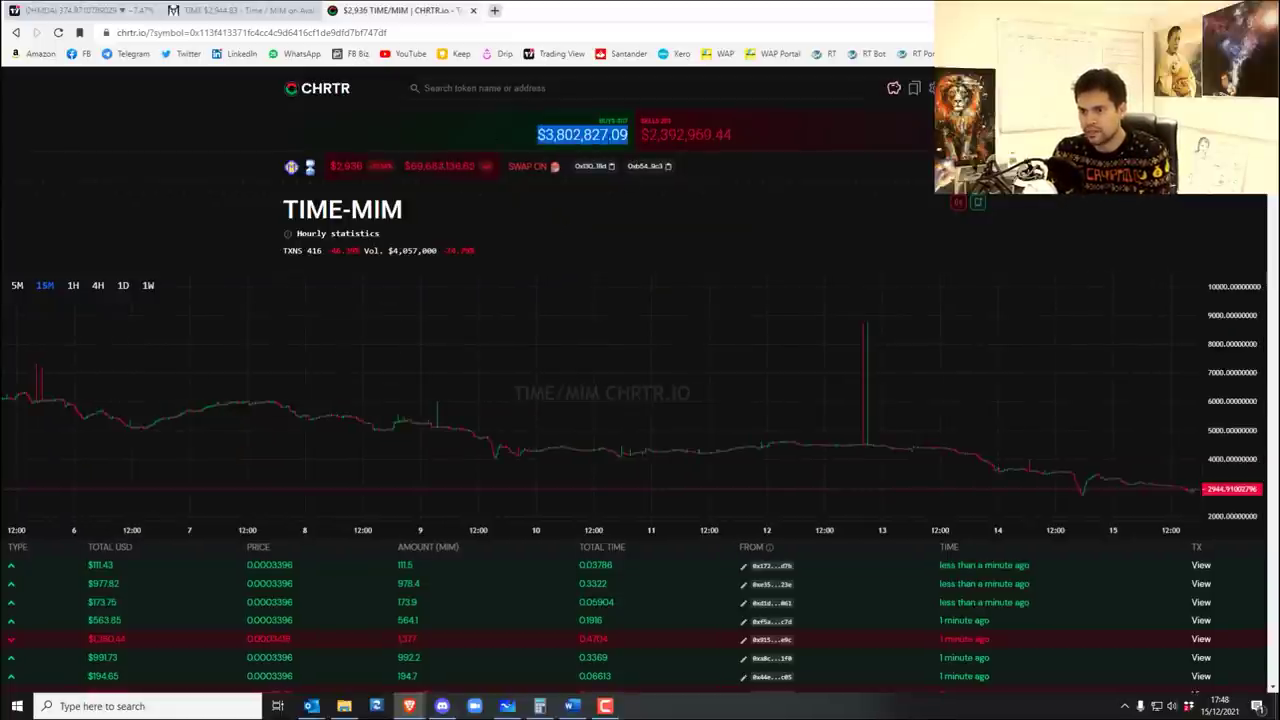
pyautogui.tripleClick(750, 137)
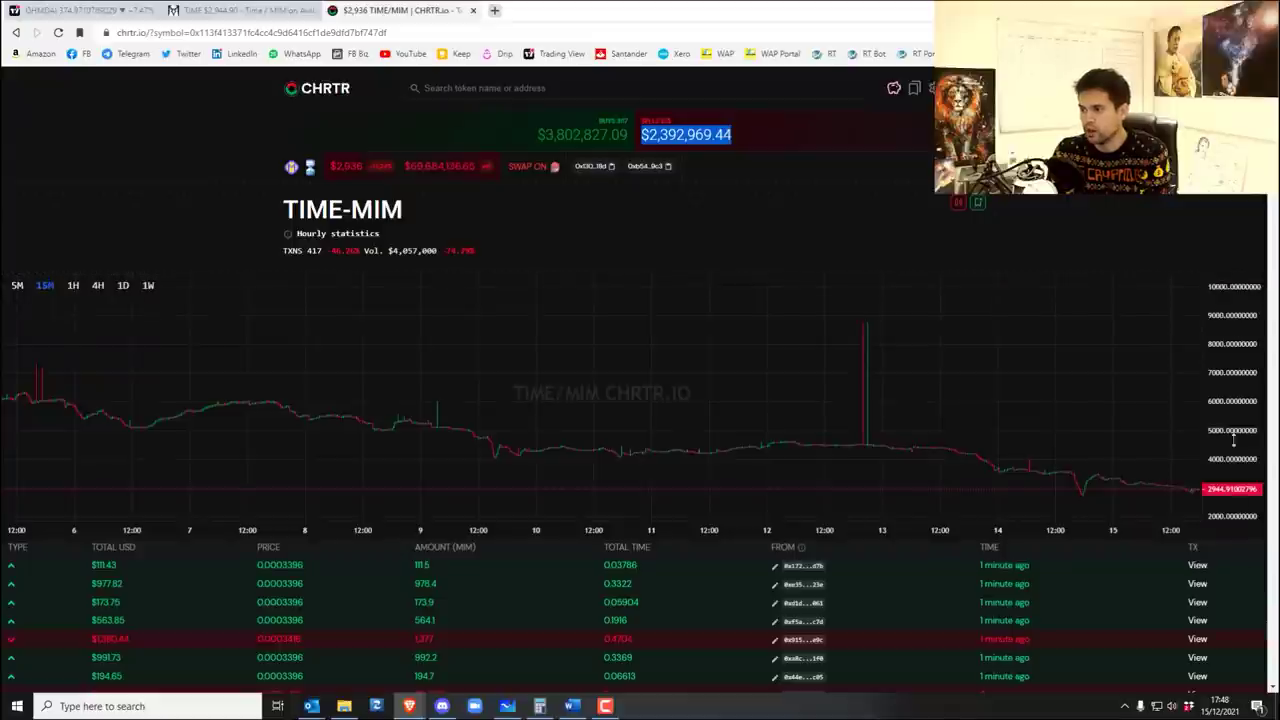
pyautogui.moveTo(1238, 451); pyautogui.dragTo(1232, 270)
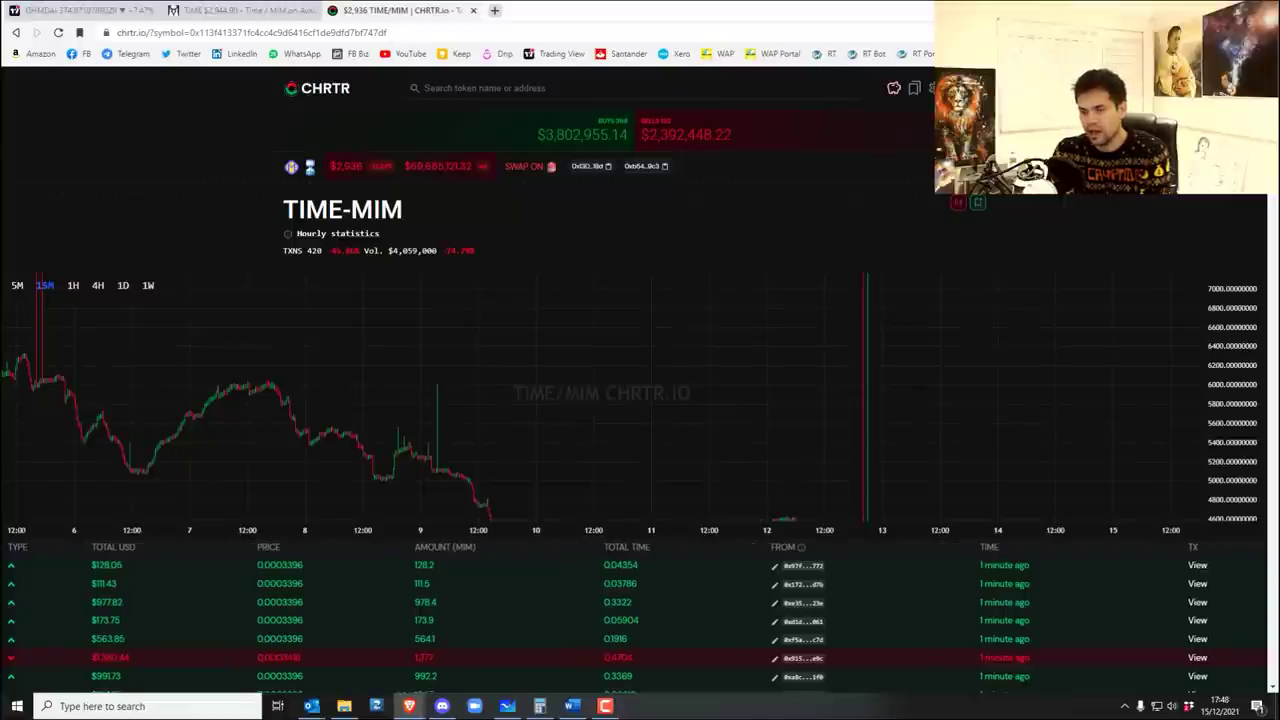
pyautogui.moveTo(641, 135); pyautogui.dragTo(712, 135)
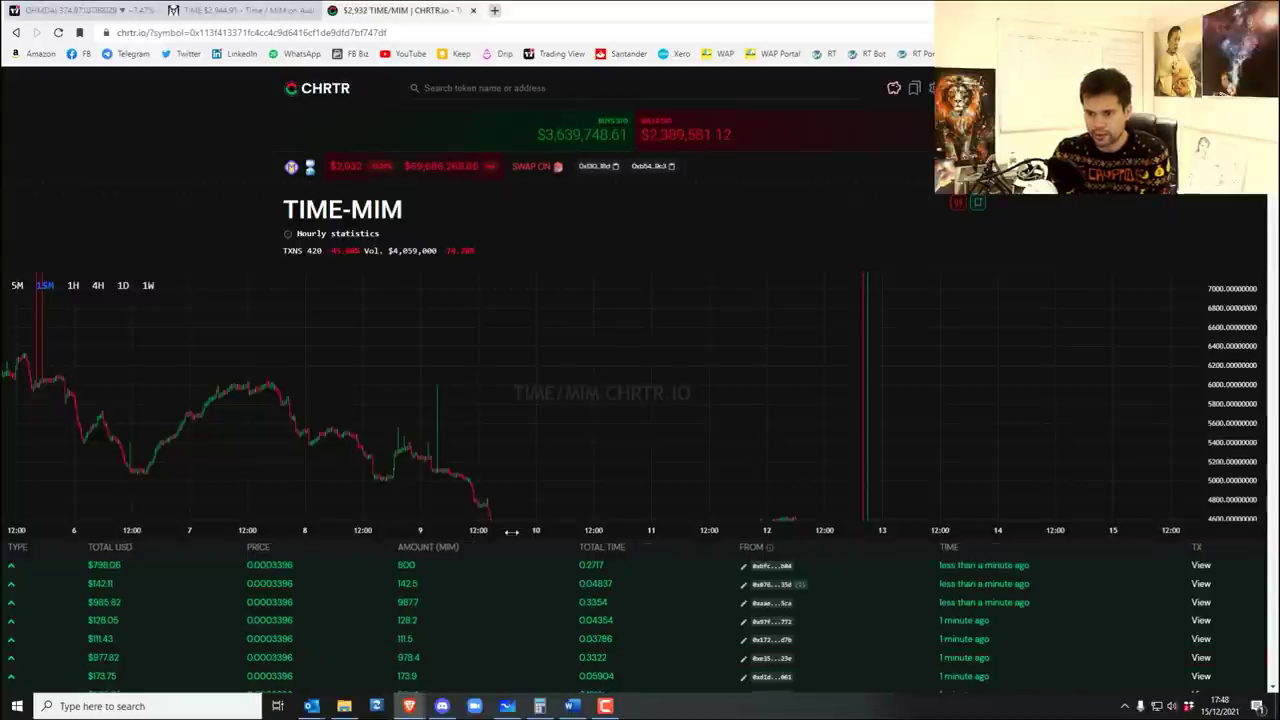
# Examine the recent TIME-MIM trade list, comparing the dollar sizes of the individual buys and sells.
pyautogui.scroll(-3, 540, 533)
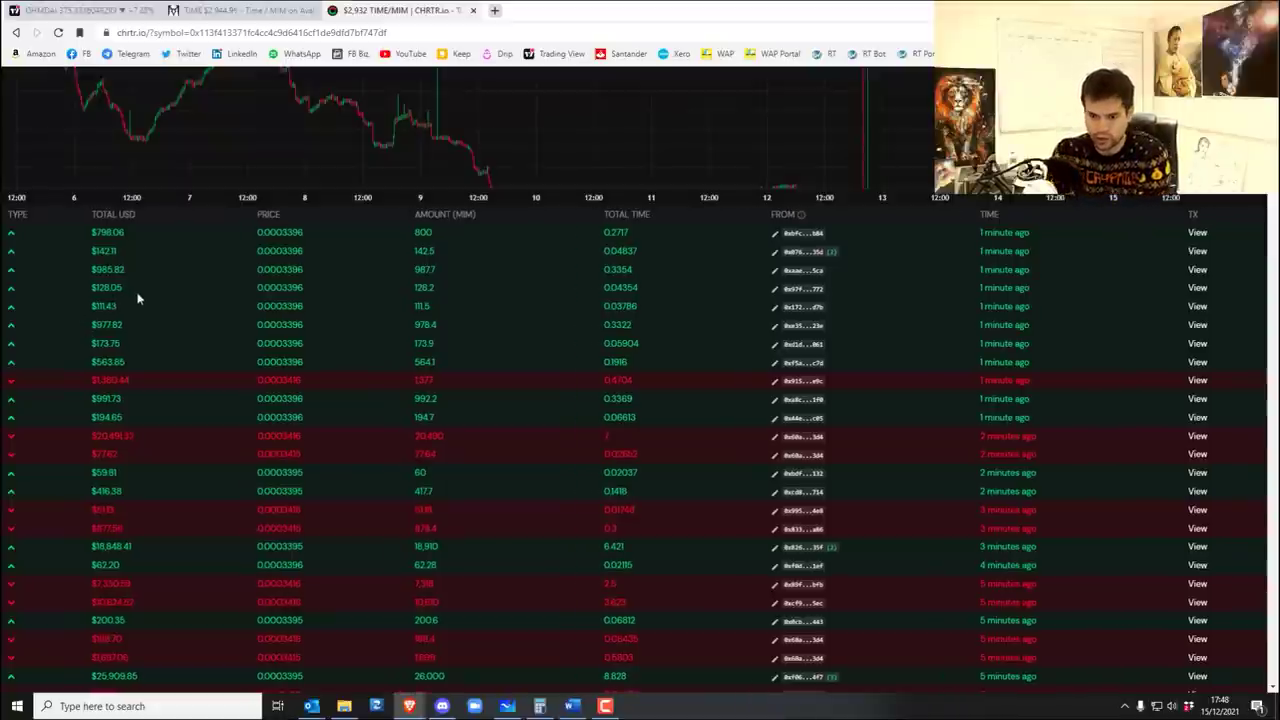
pyautogui.doubleClick(116, 307)
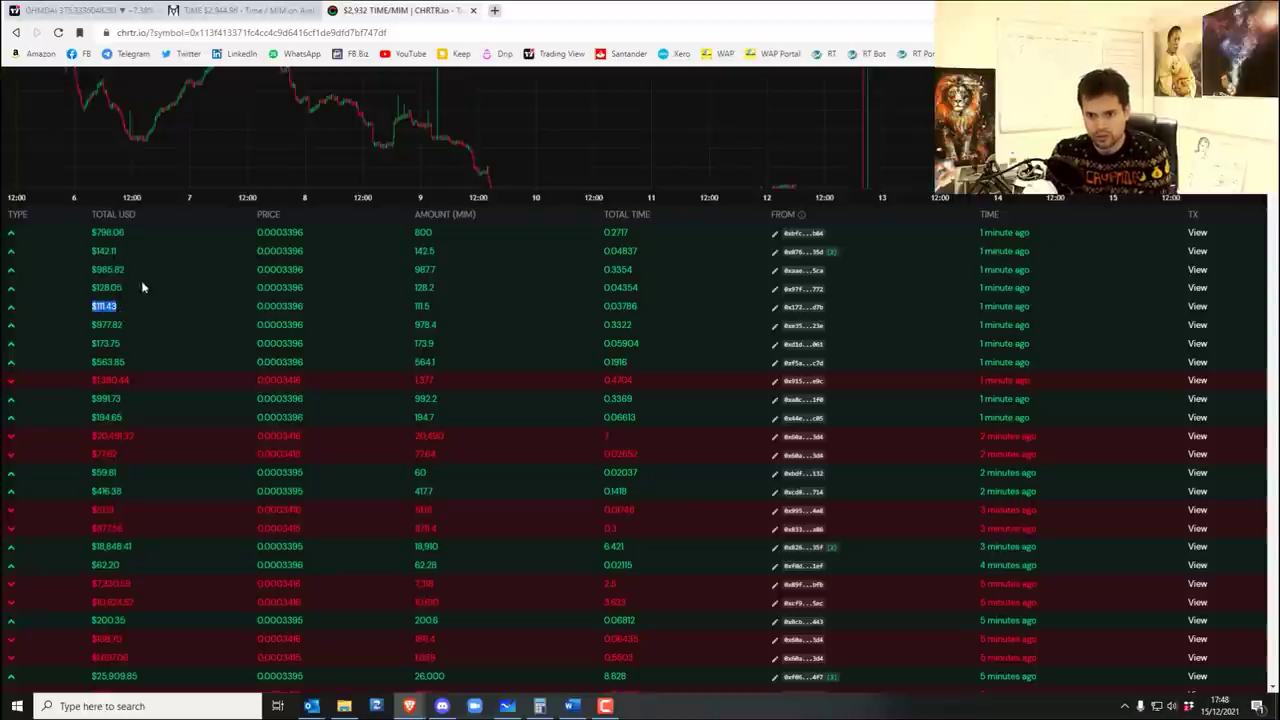
pyautogui.scroll(-3, 175, 460)
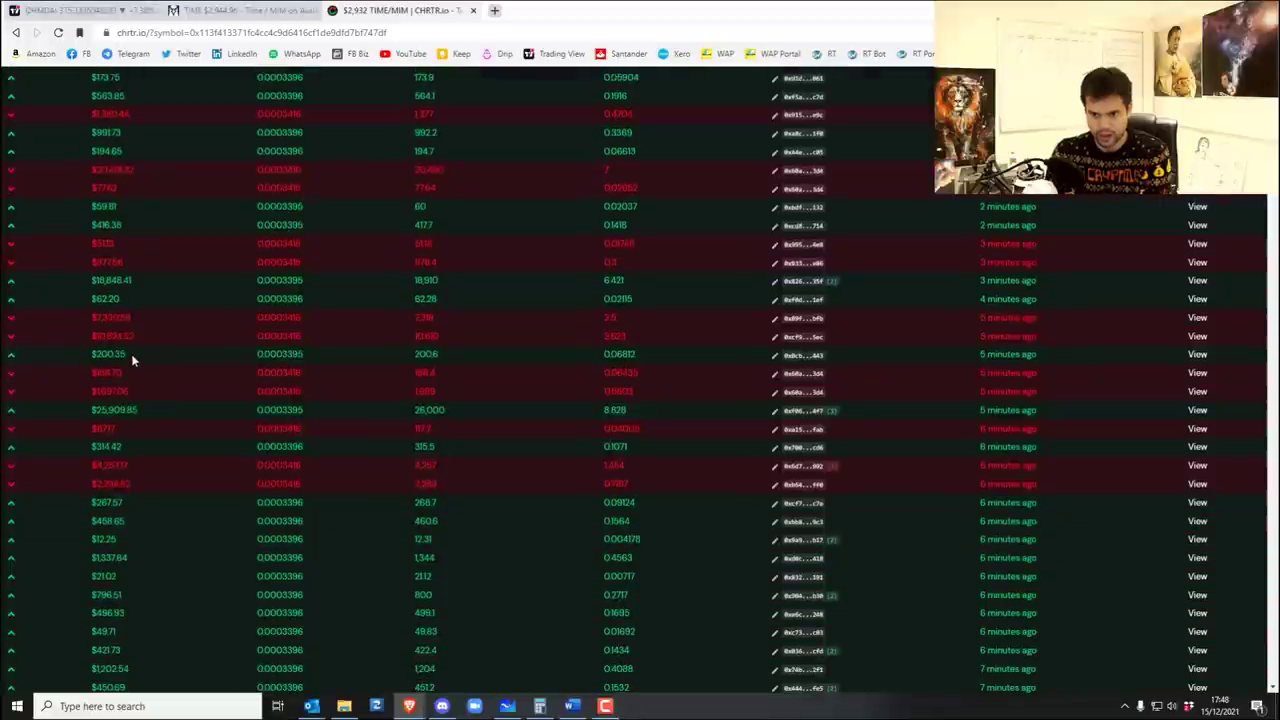
pyautogui.scroll(-5, 130, 525)
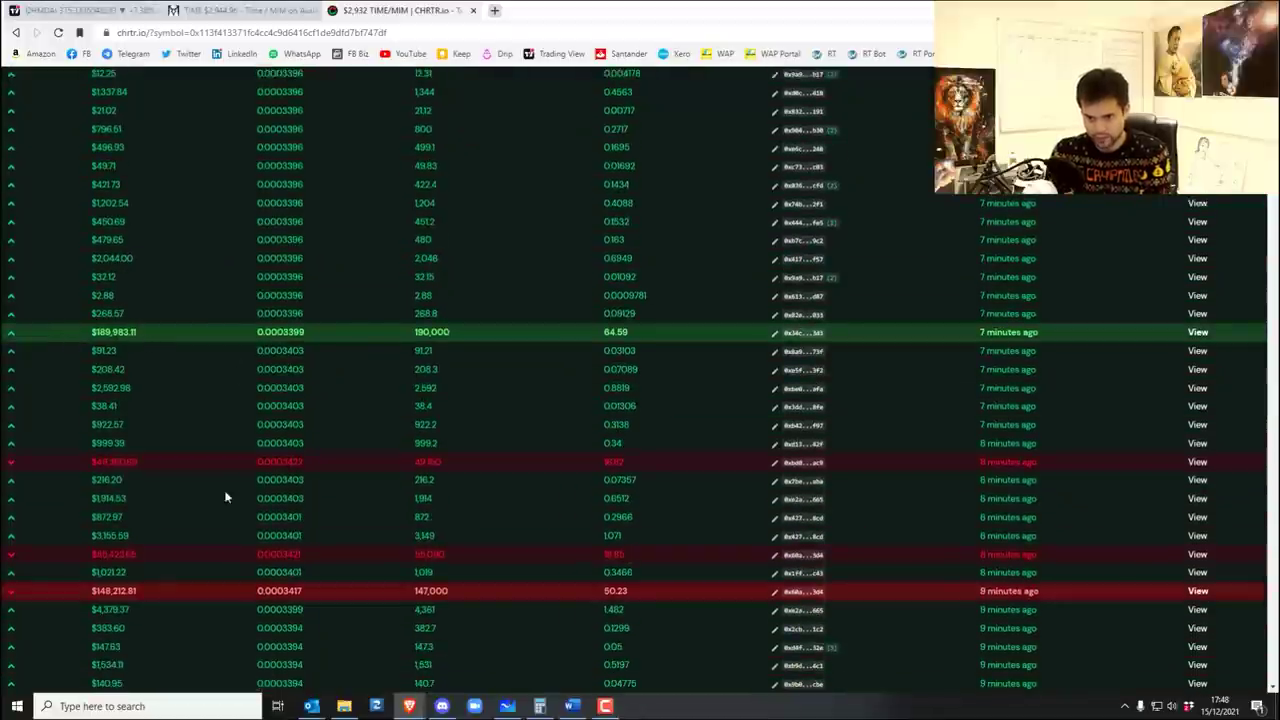
pyautogui.scroll(-2, 225, 497)
pyautogui.scroll(10, 414, 343)
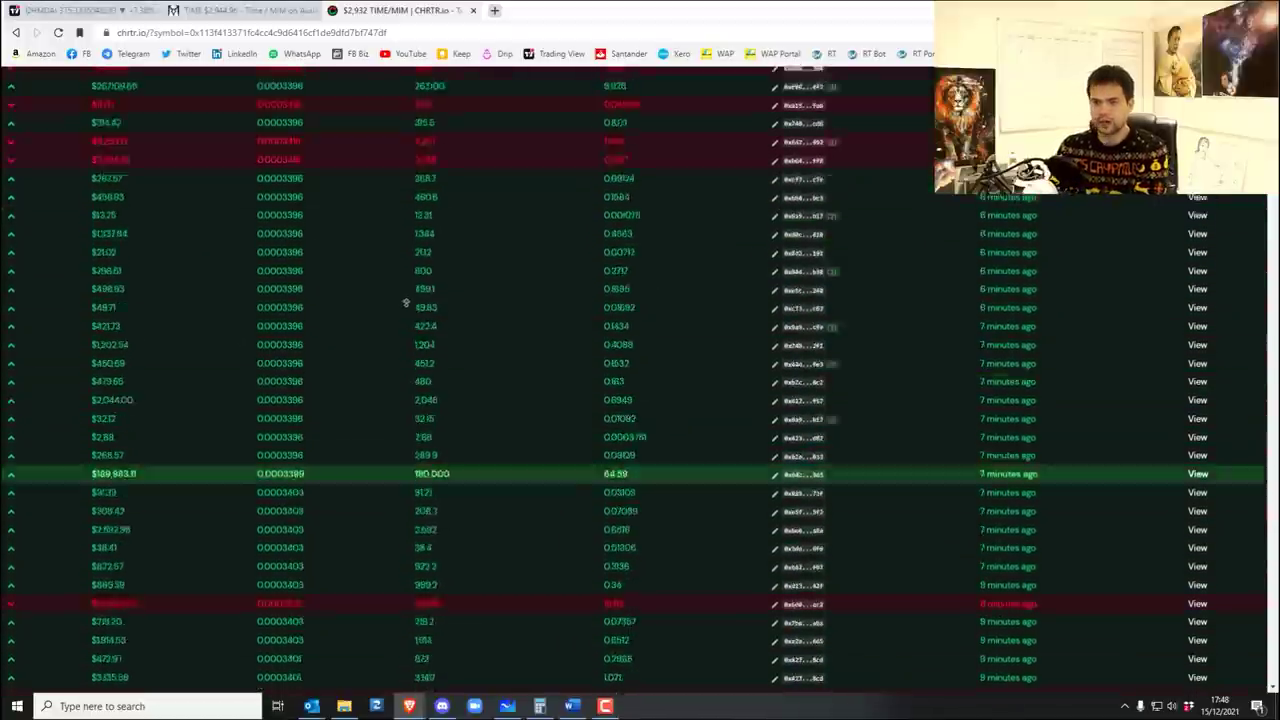
# Compare the hourly TIME/MIM chart on DEX Screener with the buy and sell totals on CHRTR.
pyautogui.hotkey('ctrl', 'shift', 'Tab')
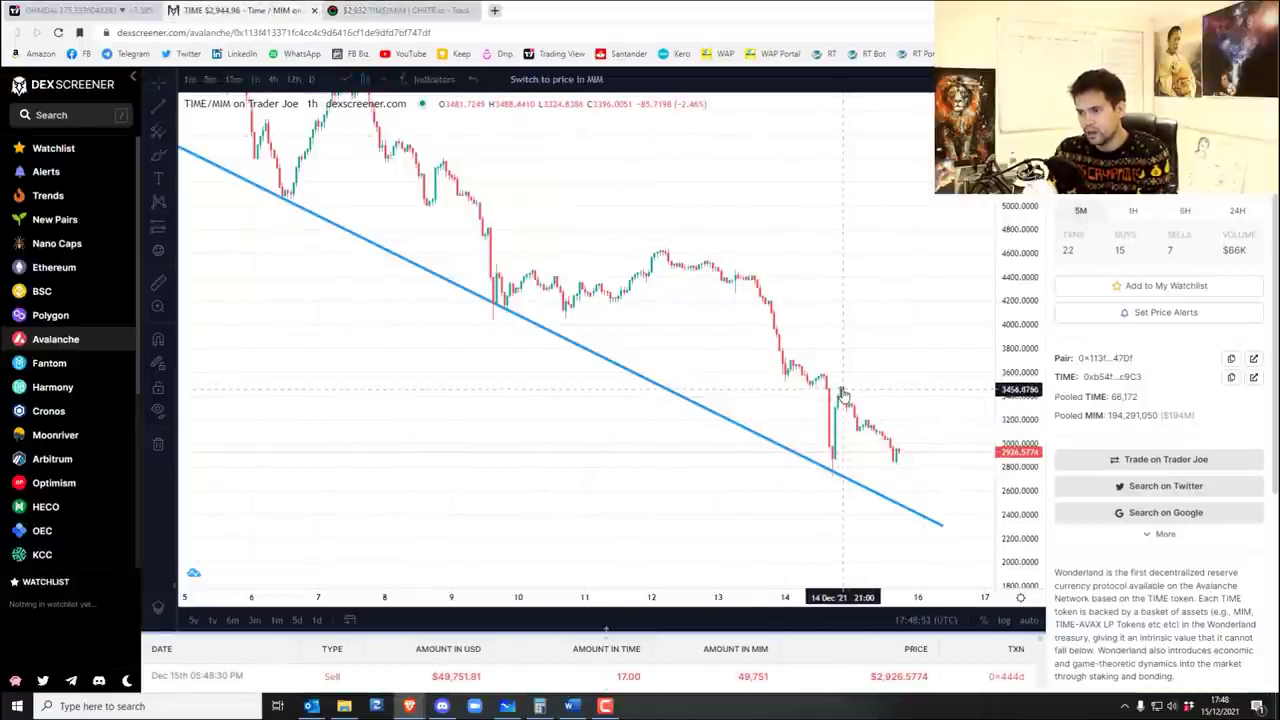
pyautogui.click(425, 9)
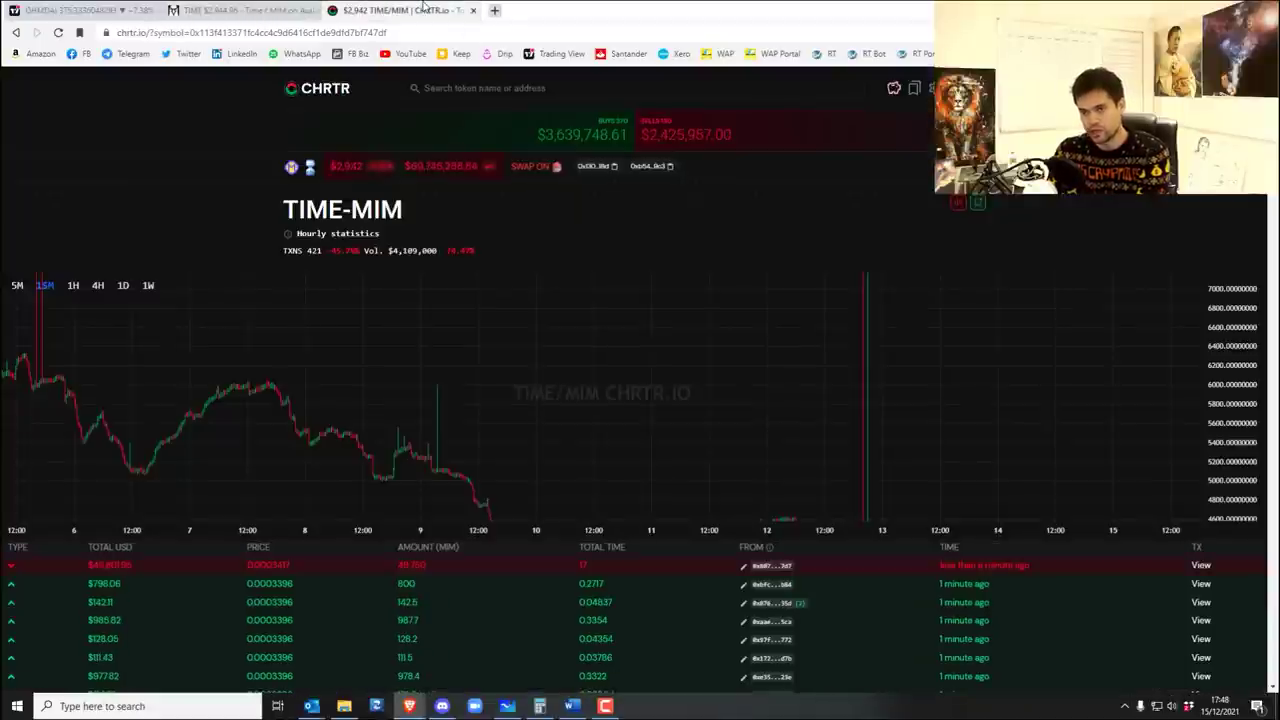
pyautogui.click(235, 9)
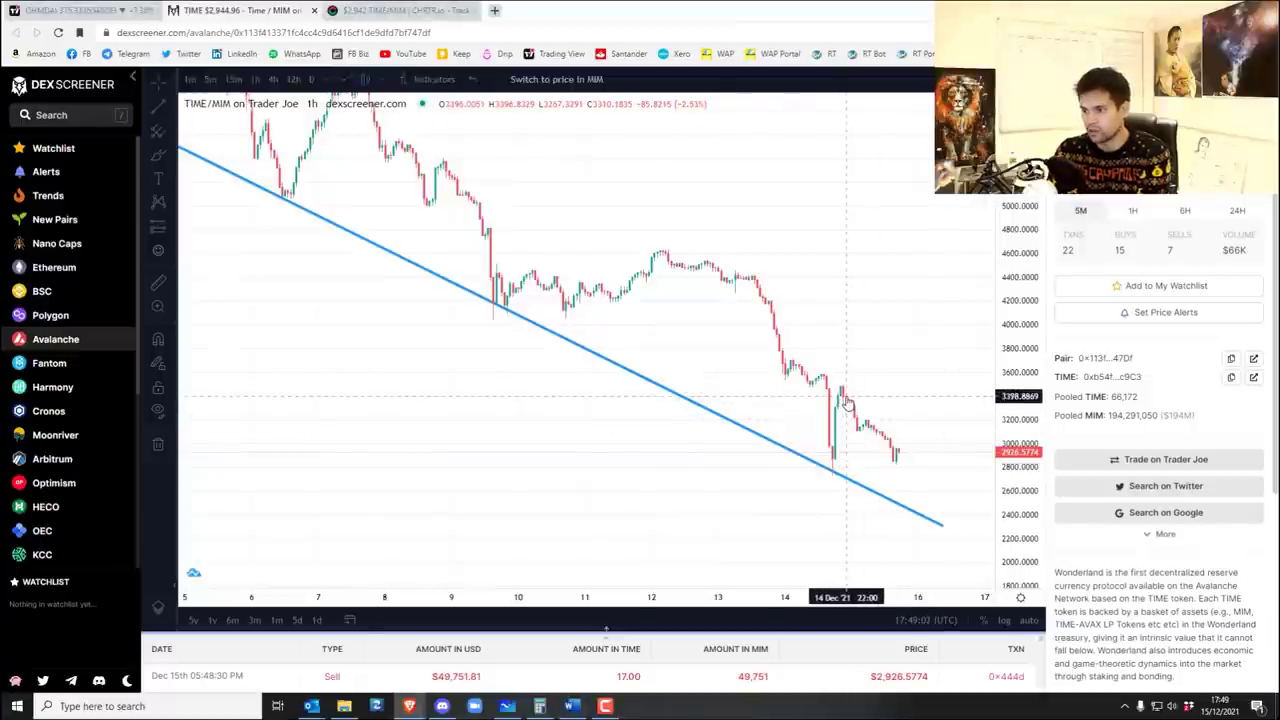
pyautogui.click(442, 706)
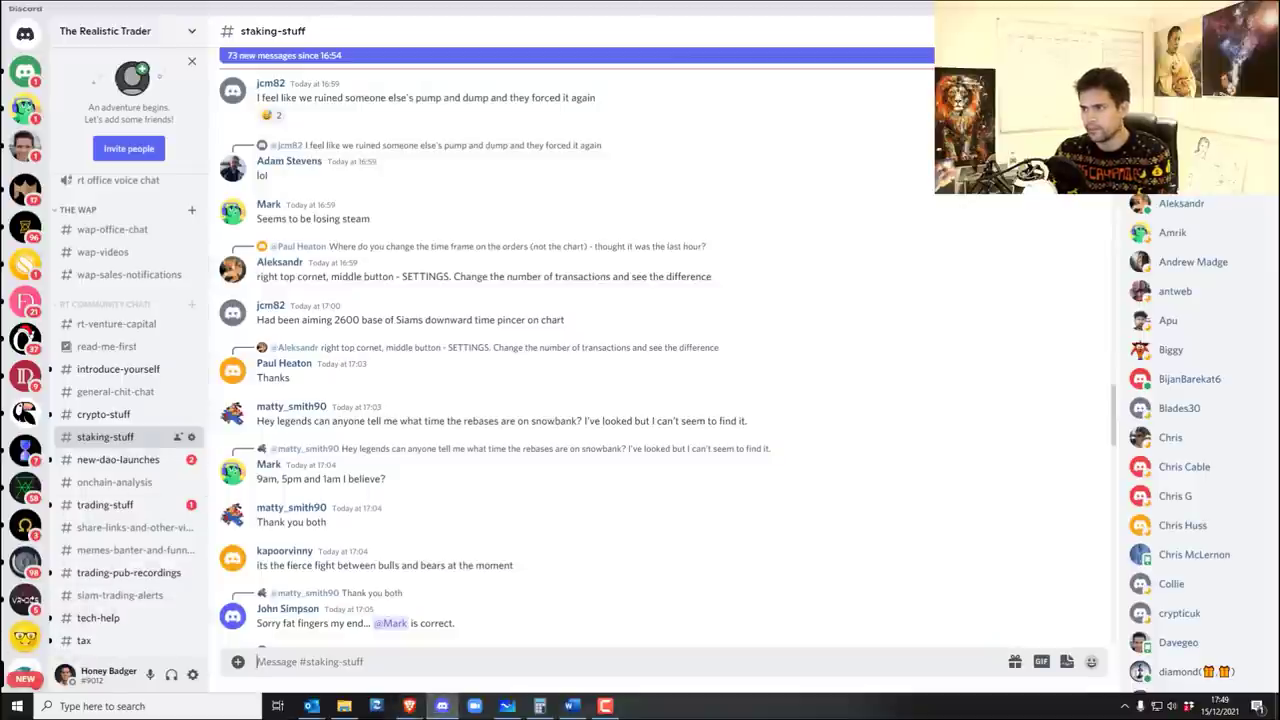
pyautogui.click(1232, 8)
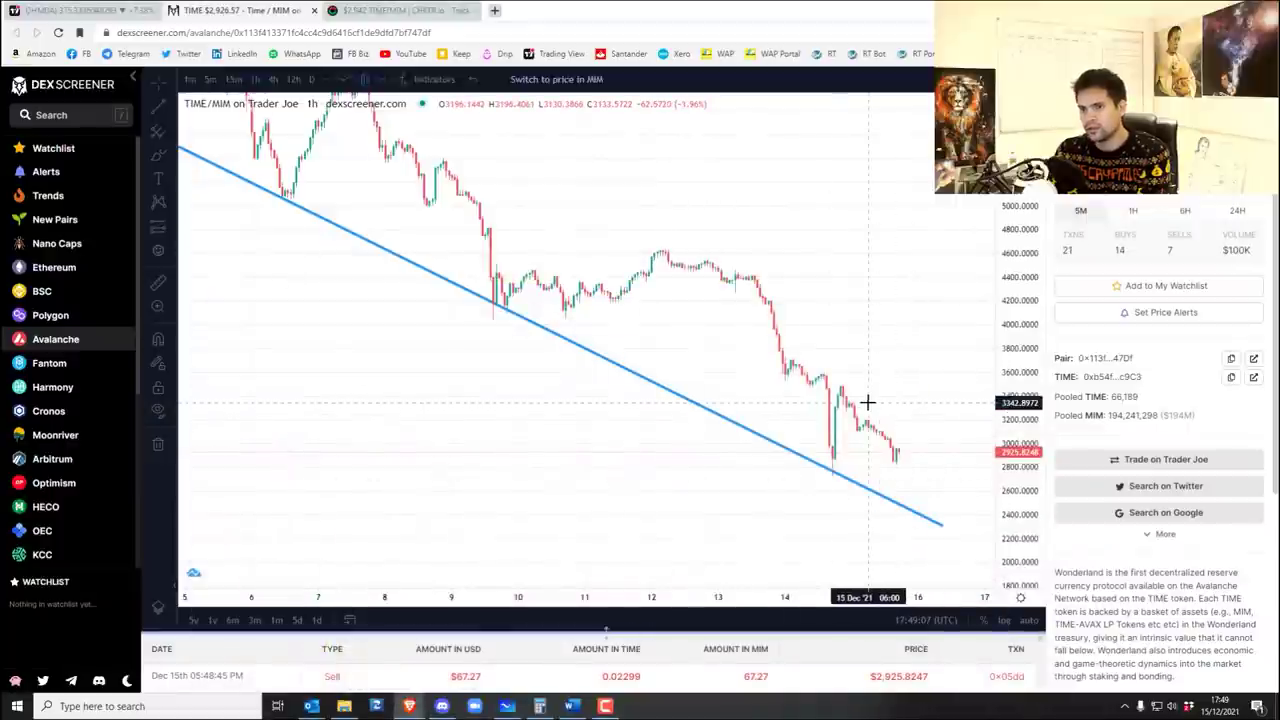
# Open Telegram Web in a new tab and show The Realistic Trader Community channel.
pyautogui.click(496, 12)
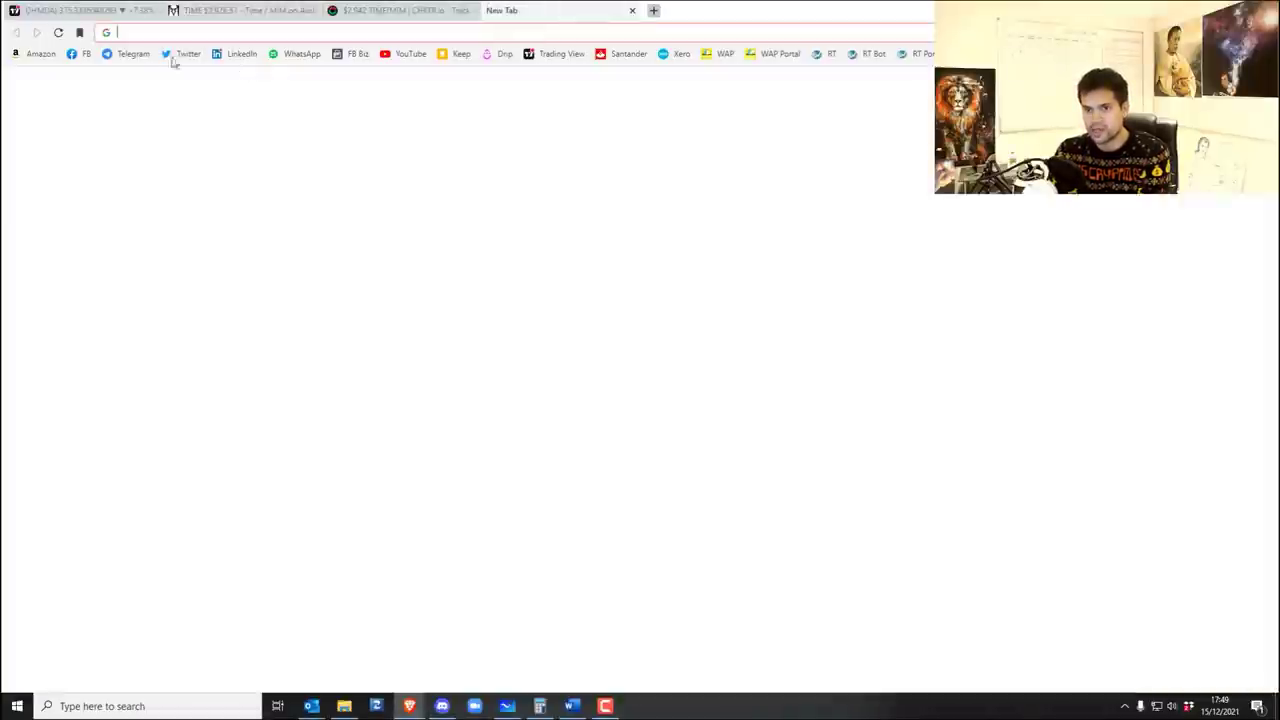
pyautogui.click(140, 55)
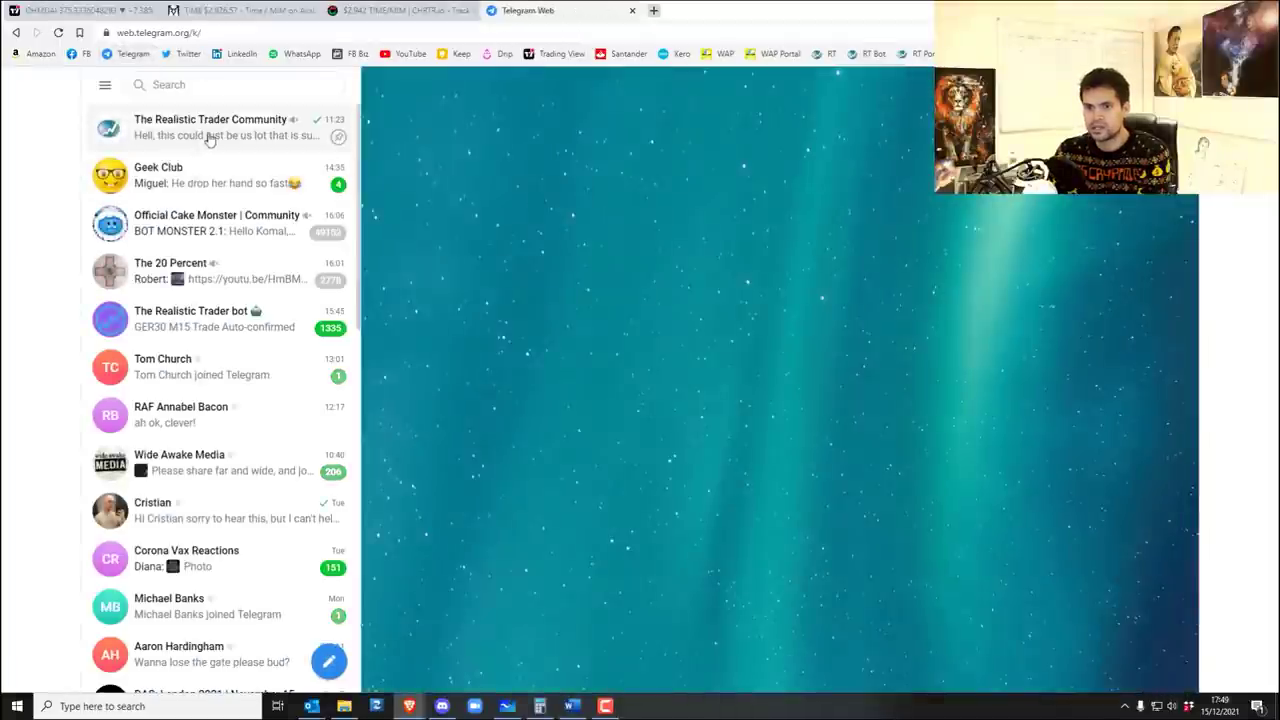
pyautogui.click(206, 134)
# Look back through the channel's posts from today and 14 December for the updates on TIME.
pyautogui.scroll(5, 793, 510)
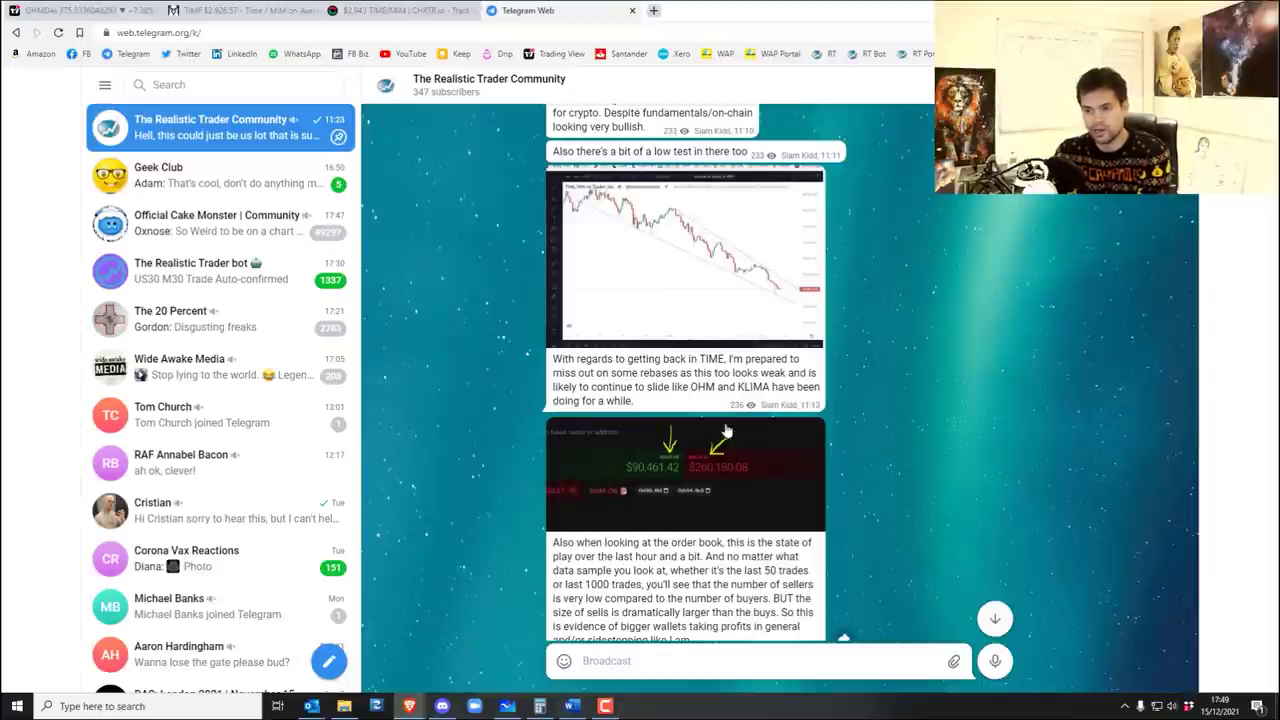
pyautogui.scroll(10, 688, 440)
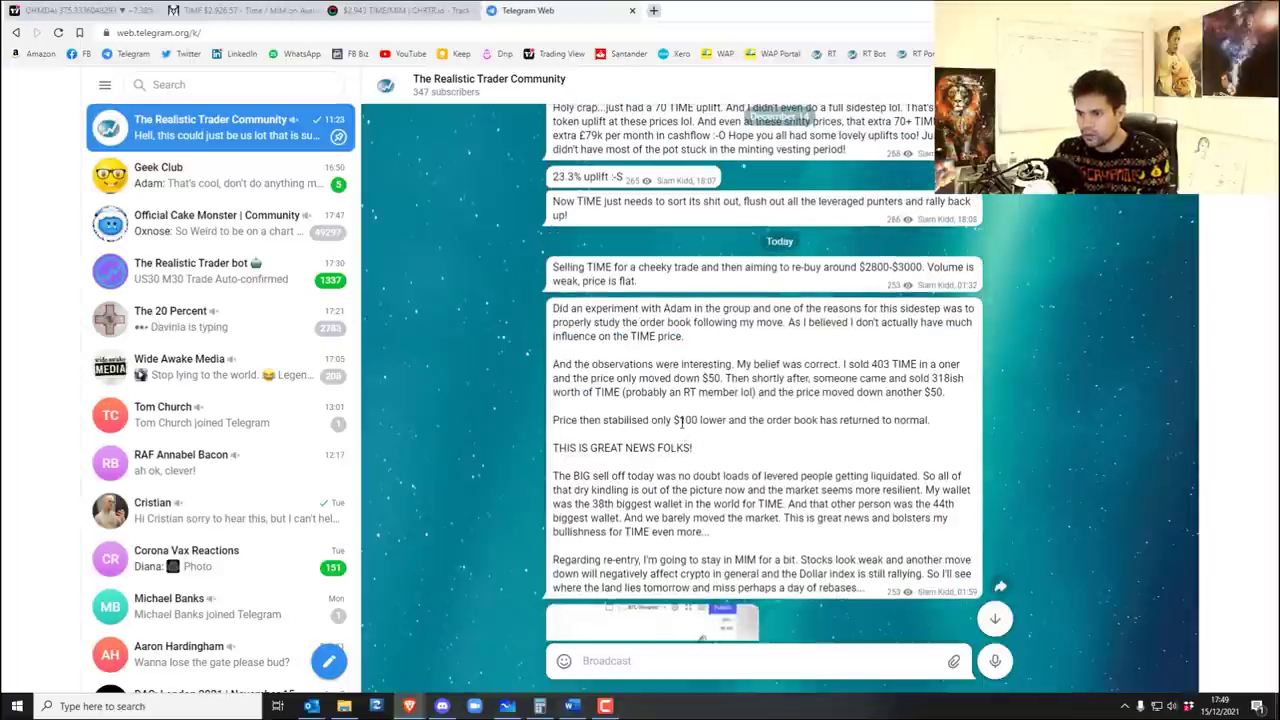
pyautogui.scroll(10, 683, 437)
pyautogui.scroll(3, 683, 430)
pyautogui.scroll(1, 680, 428)
pyautogui.scroll(-4, 677, 425)
pyautogui.scroll(-8, 677, 421)
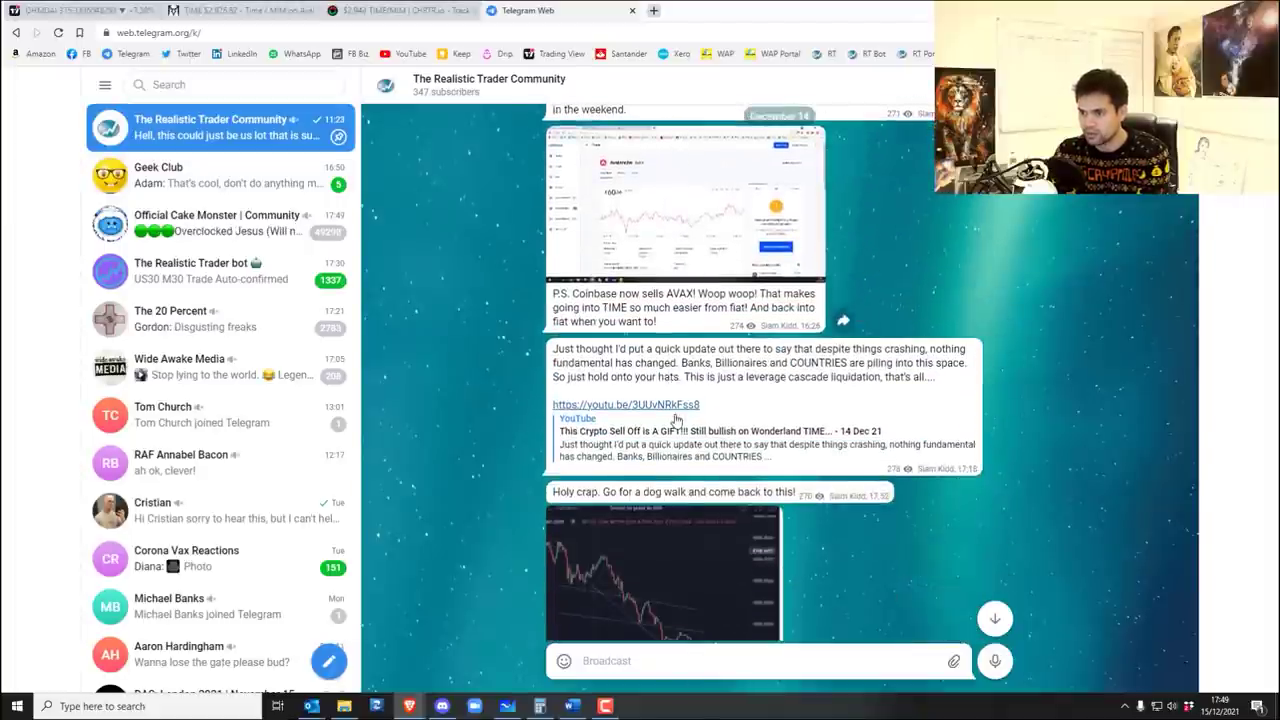
pyautogui.scroll(-4, 676, 421)
pyautogui.scroll(5, 660, 400)
# Highlight "70 TIME uplift" in the 14 December post and the "23.3% uplift" figure below it.
pyautogui.moveTo(640, 373); pyautogui.dragTo(709, 373)
pyautogui.scroll(-4, 585, 320)
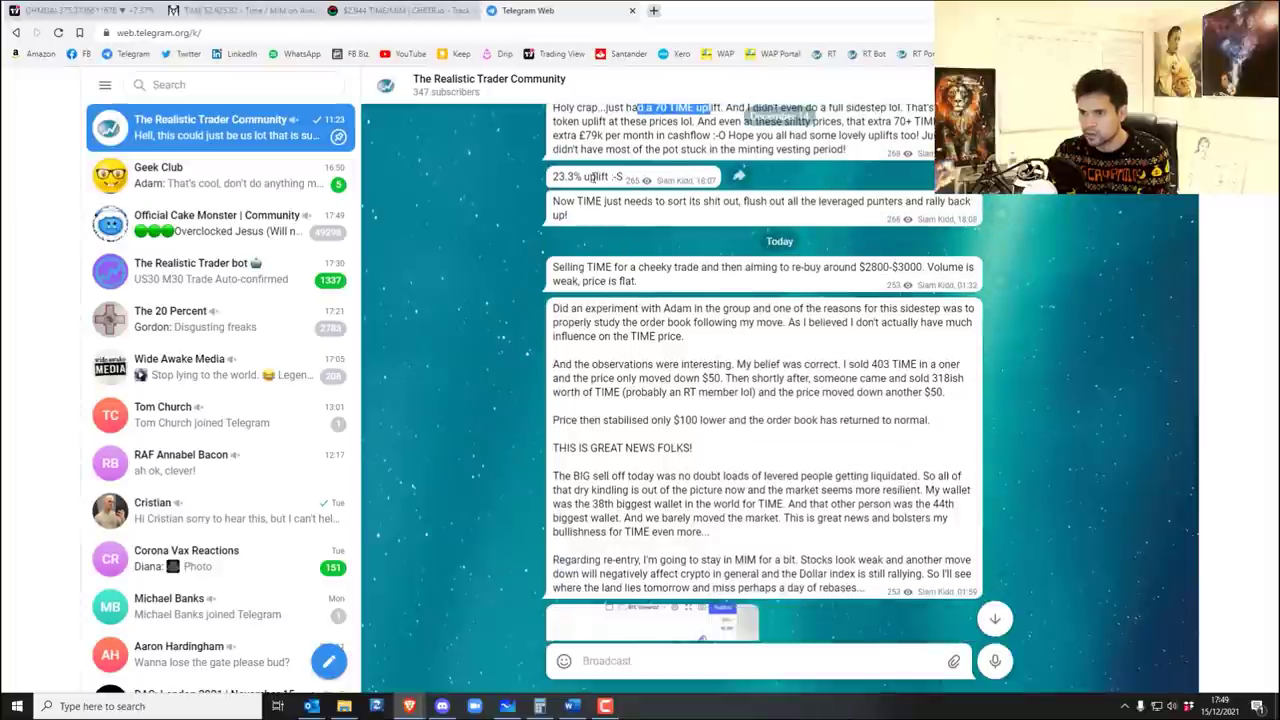
pyautogui.moveTo(623, 177); pyautogui.dragTo(569, 179)
pyautogui.click(569, 179)
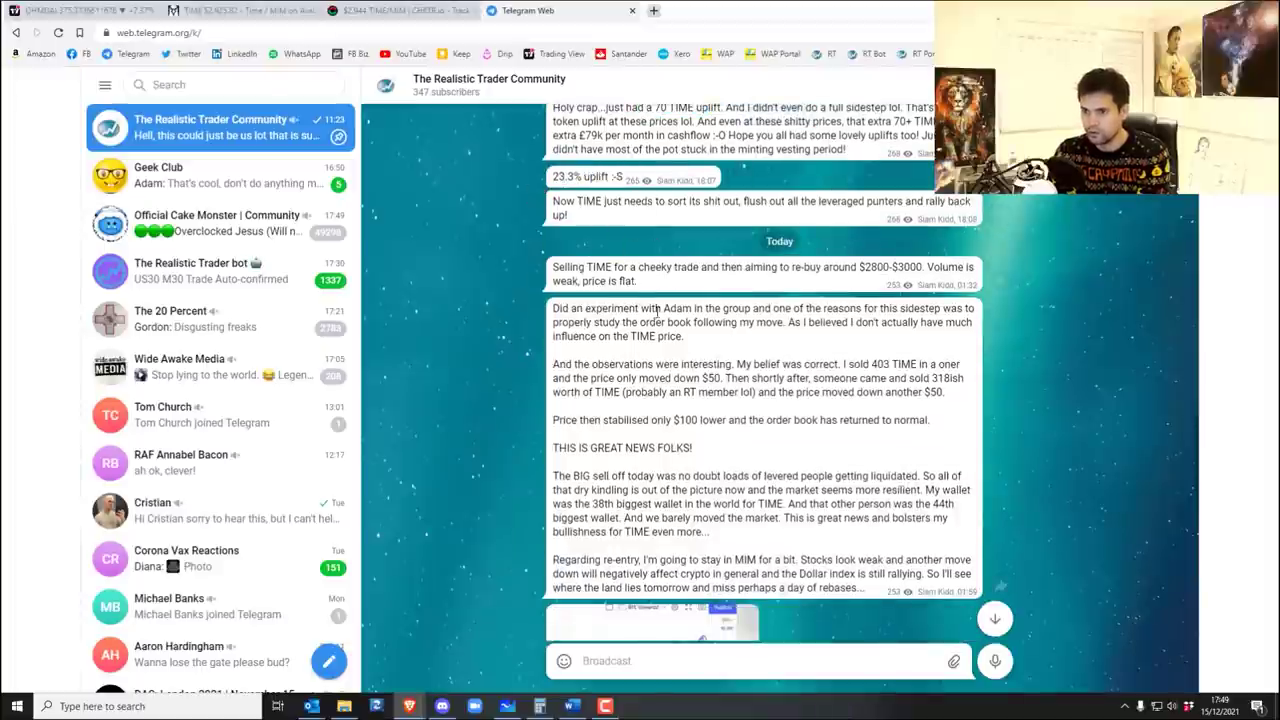
# Check the time of today's 01:59 experiment post, the CHRTR trades and the TIME/MIM chart on DEX Screener.
pyautogui.scroll(-2, 654, 337)
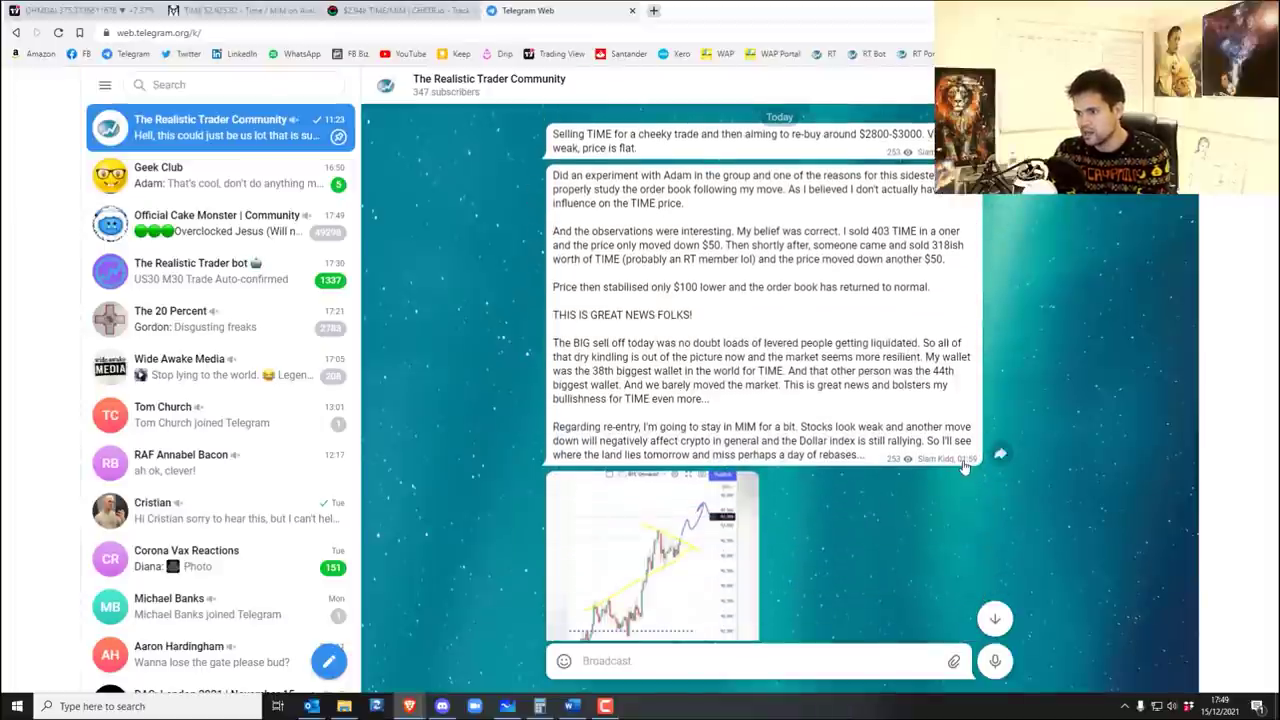
pyautogui.click(400, 10)
pyautogui.scroll(-2, 846, 417)
pyautogui.click(194, 9)
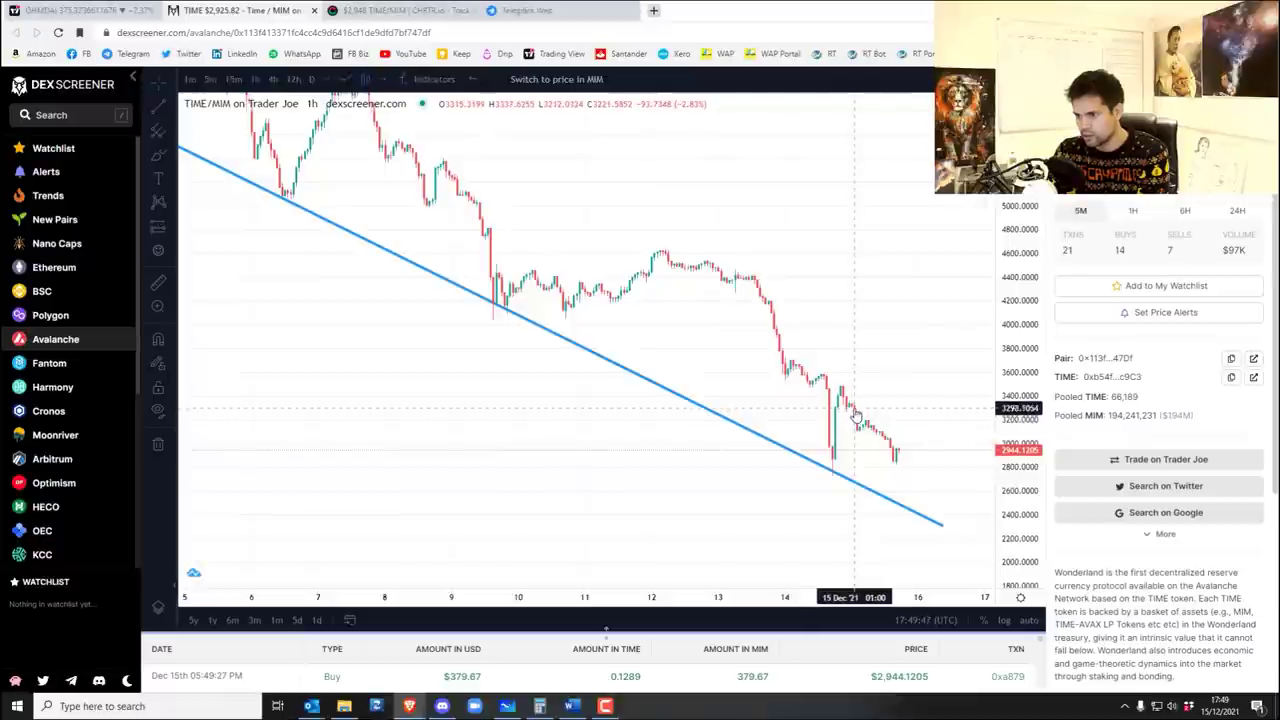
# Back in the Telegram channel, highlight the experiment post's opening sentence and its text from "My belief was correct" onward.
pyautogui.click(524, 8)
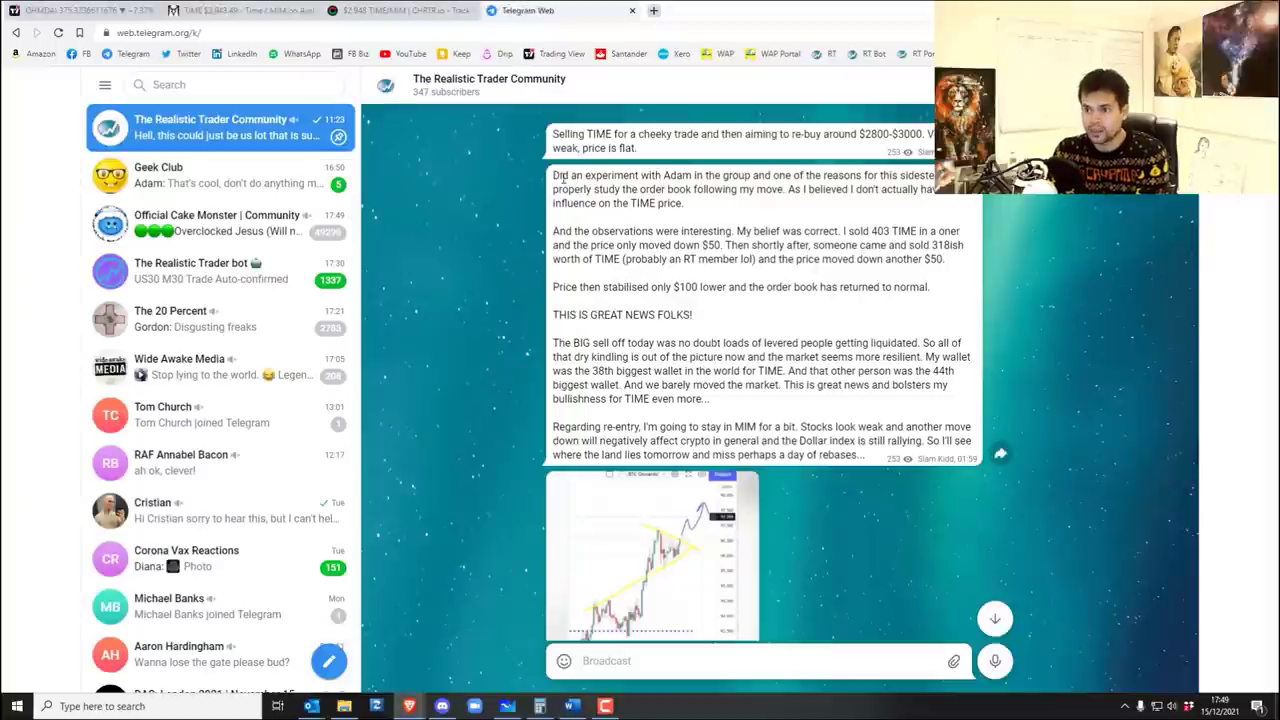
pyautogui.moveTo(560, 175); pyautogui.dragTo(936, 176)
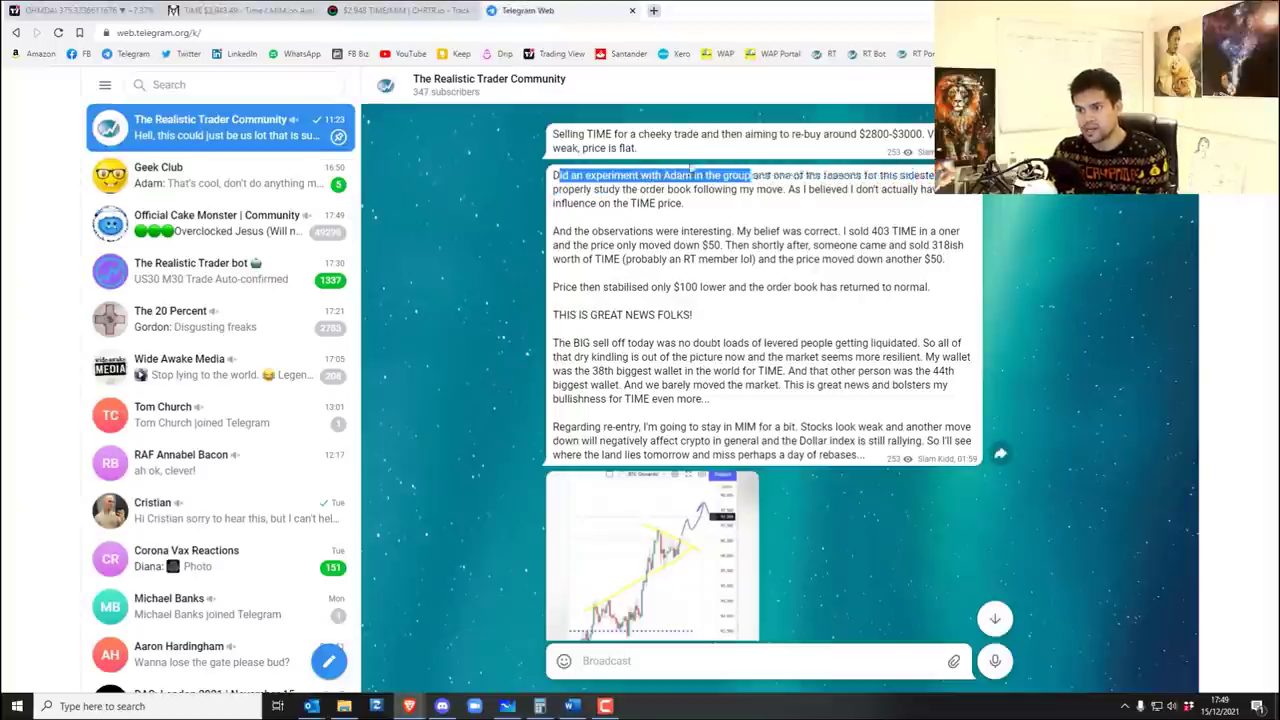
pyautogui.moveTo(613, 165); pyautogui.dragTo(785, 190)
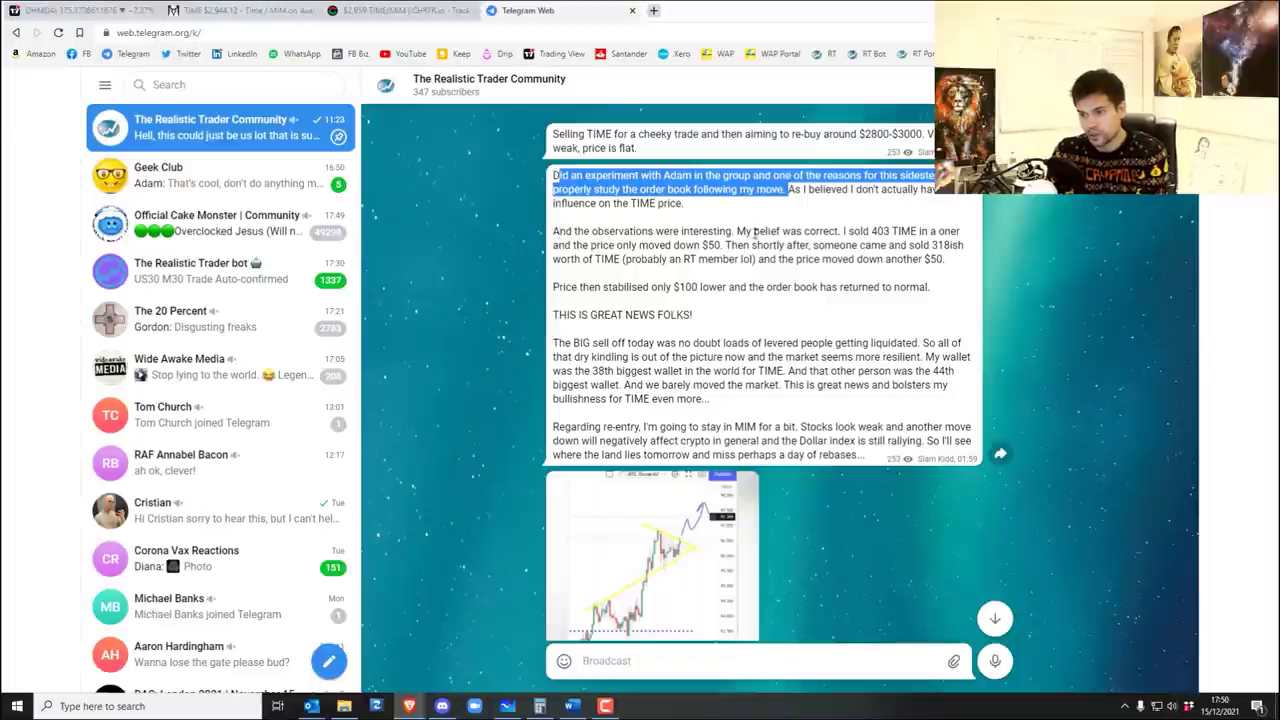
pyautogui.moveTo(736, 231); pyautogui.dragTo(862, 456)
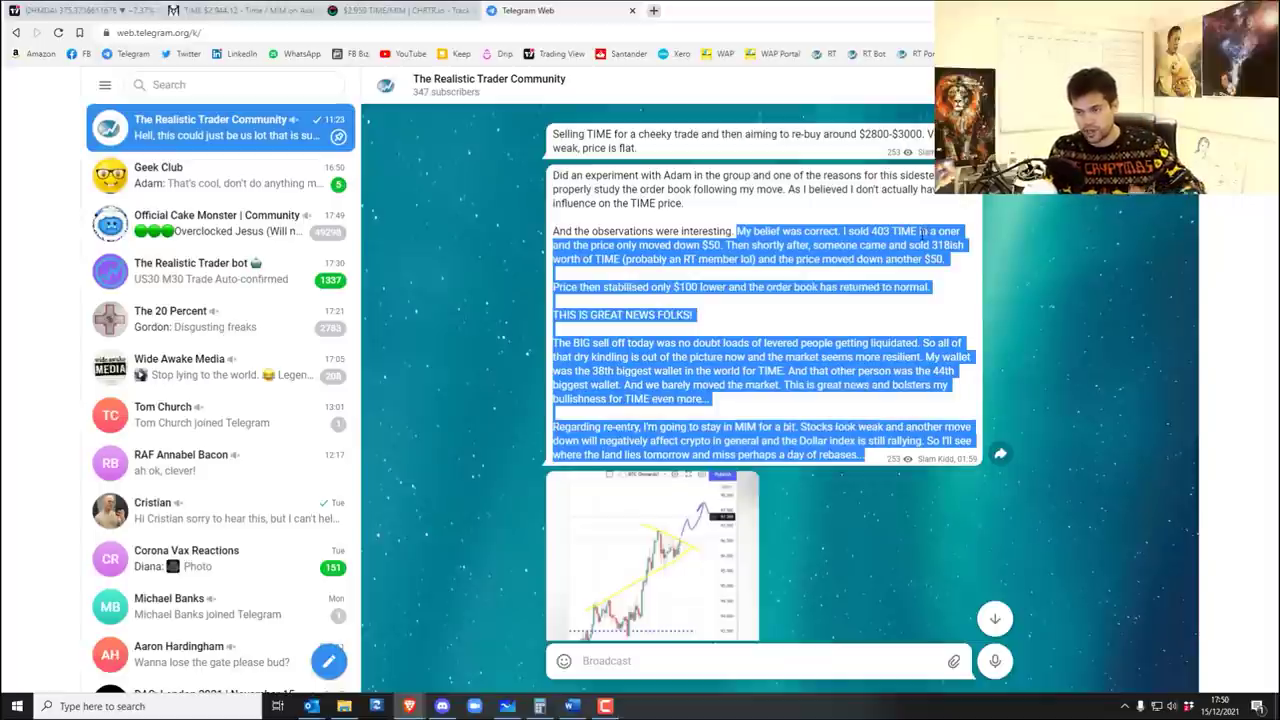
pyautogui.click(922, 232)
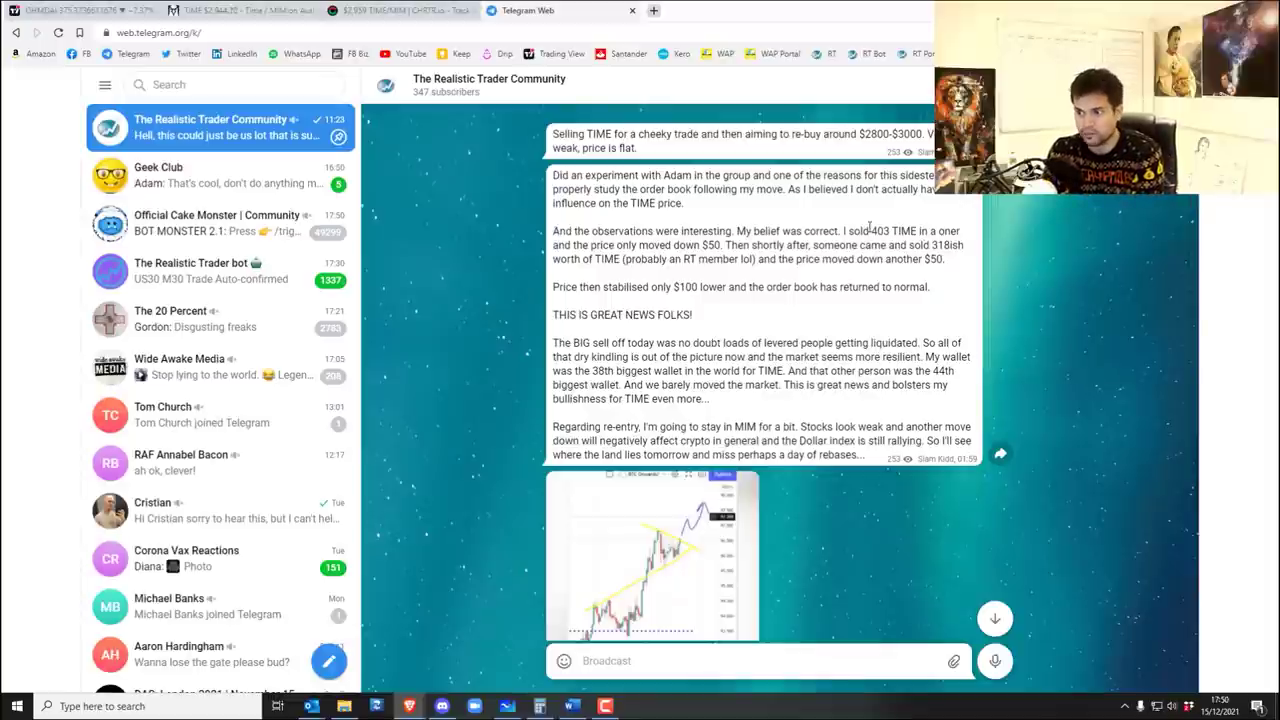
# Highlight the sentences on selling 403 TIME and the 318ish sale, plus the $2800-$3000 re-buy range in the post above.
pyautogui.moveTo(845, 231); pyautogui.dragTo(753, 263)
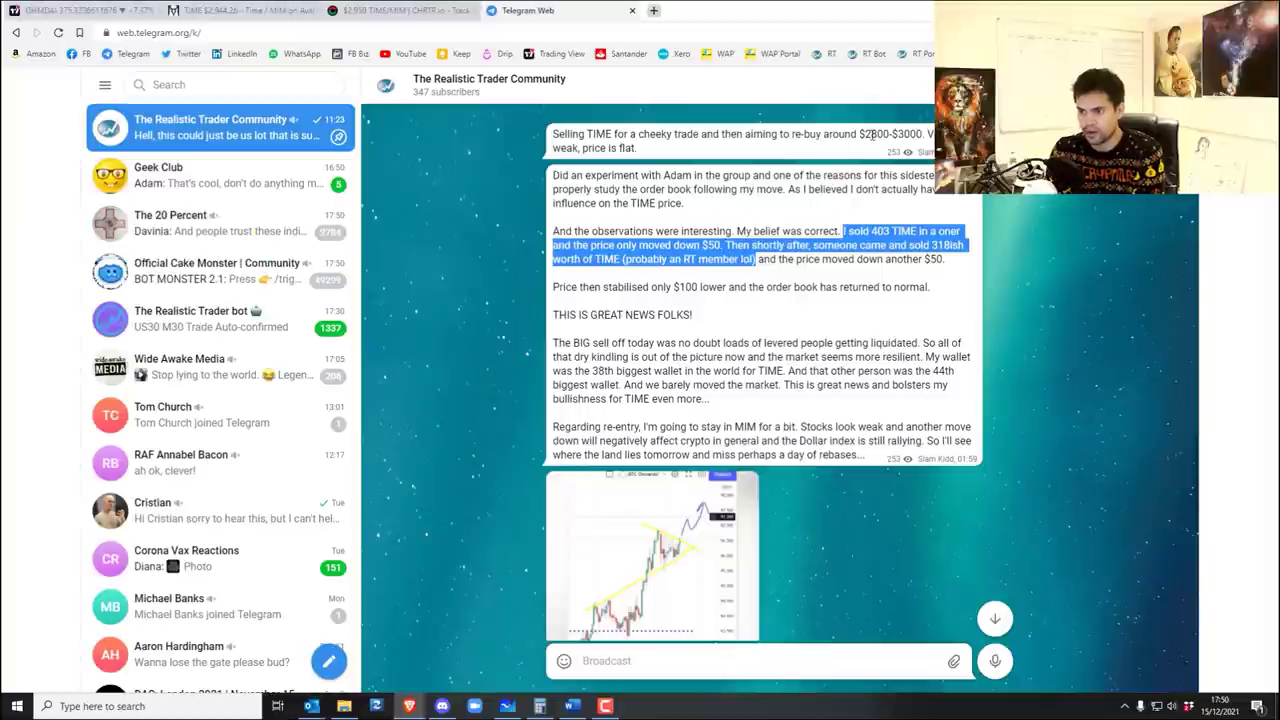
pyautogui.moveTo(858, 133); pyautogui.dragTo(928, 133)
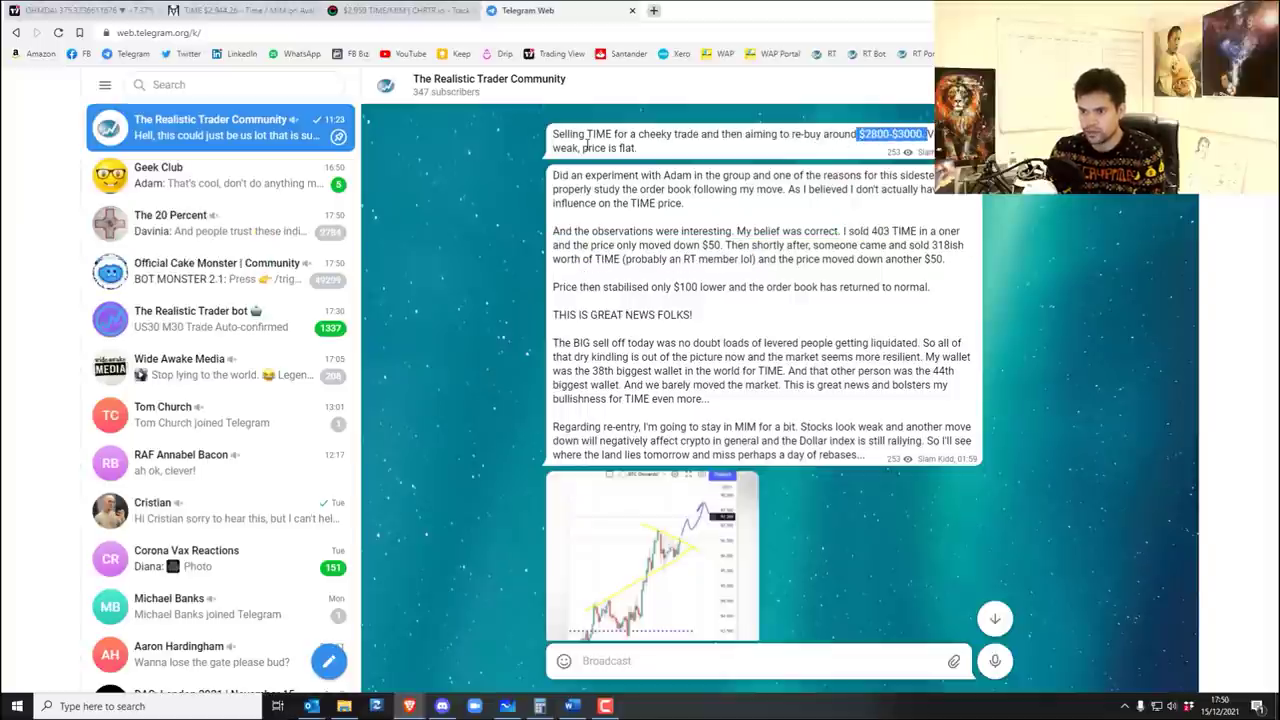
pyautogui.click(840, 214)
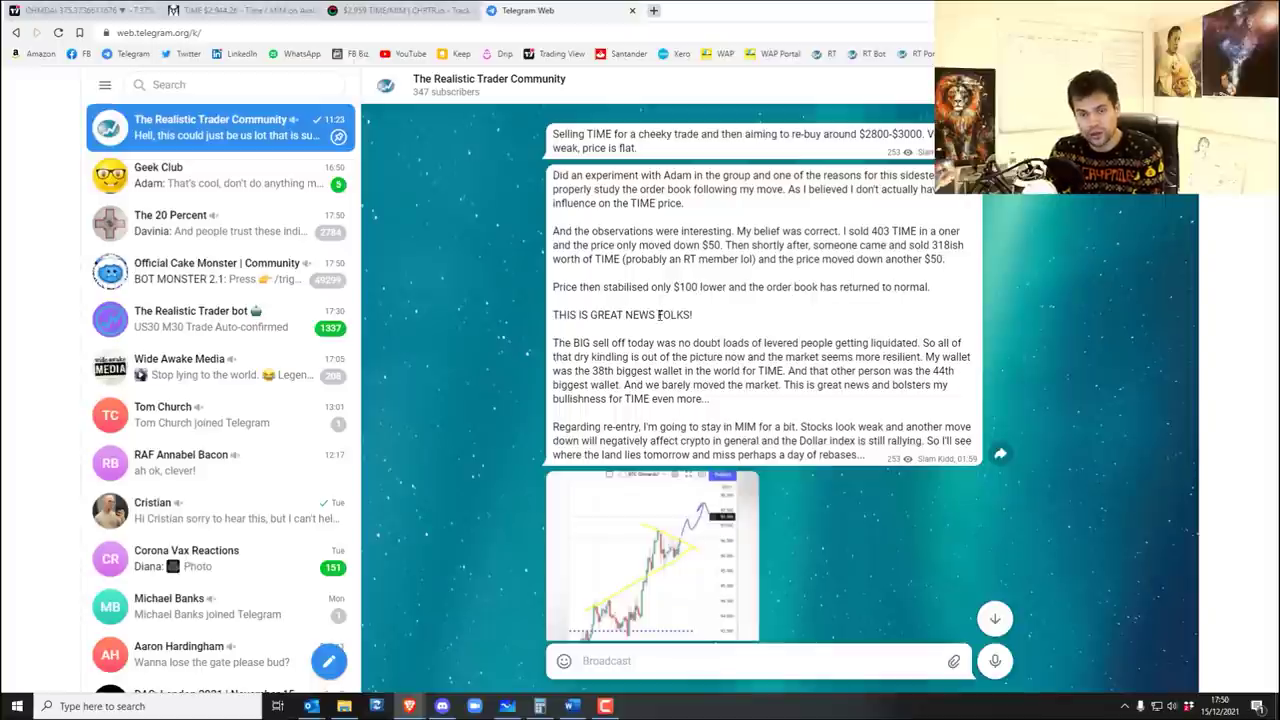
# Highlight the paragraph about the BIG sell off and enlarge the dollar index chart image posted below it.
pyautogui.moveTo(554, 343); pyautogui.dragTo(780, 386)
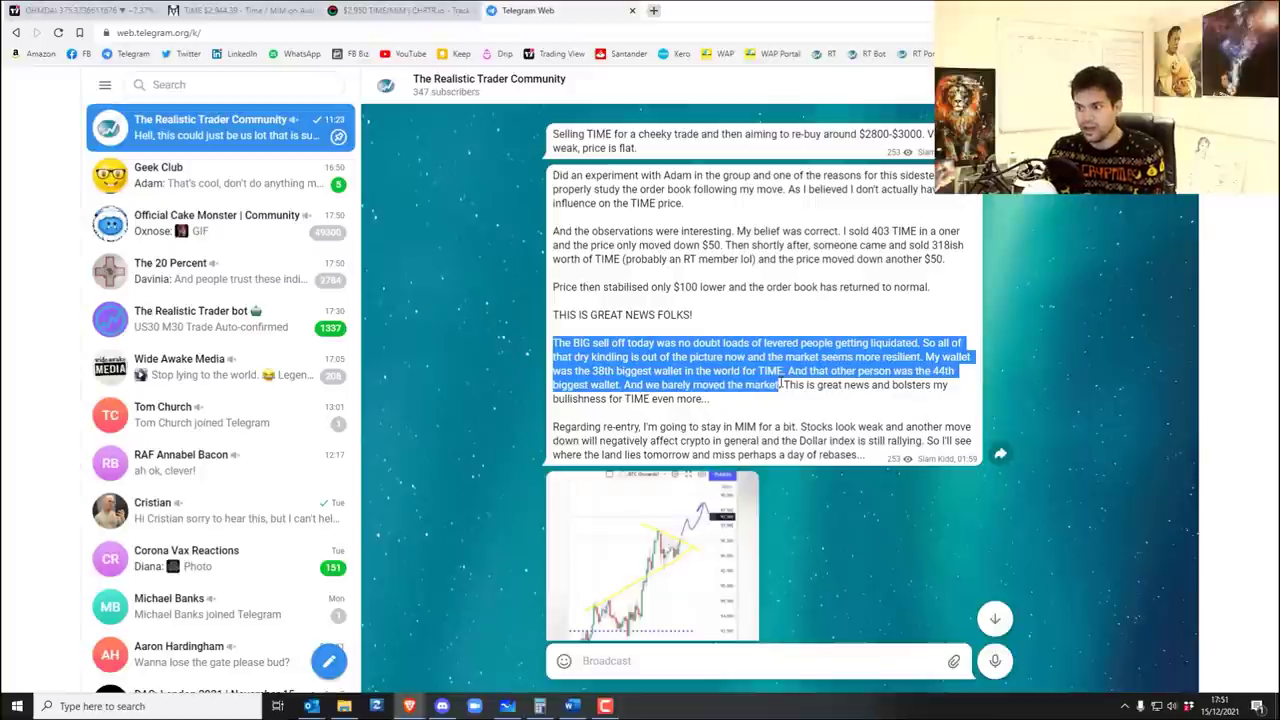
pyautogui.moveTo(780, 386); pyautogui.dragTo(728, 408)
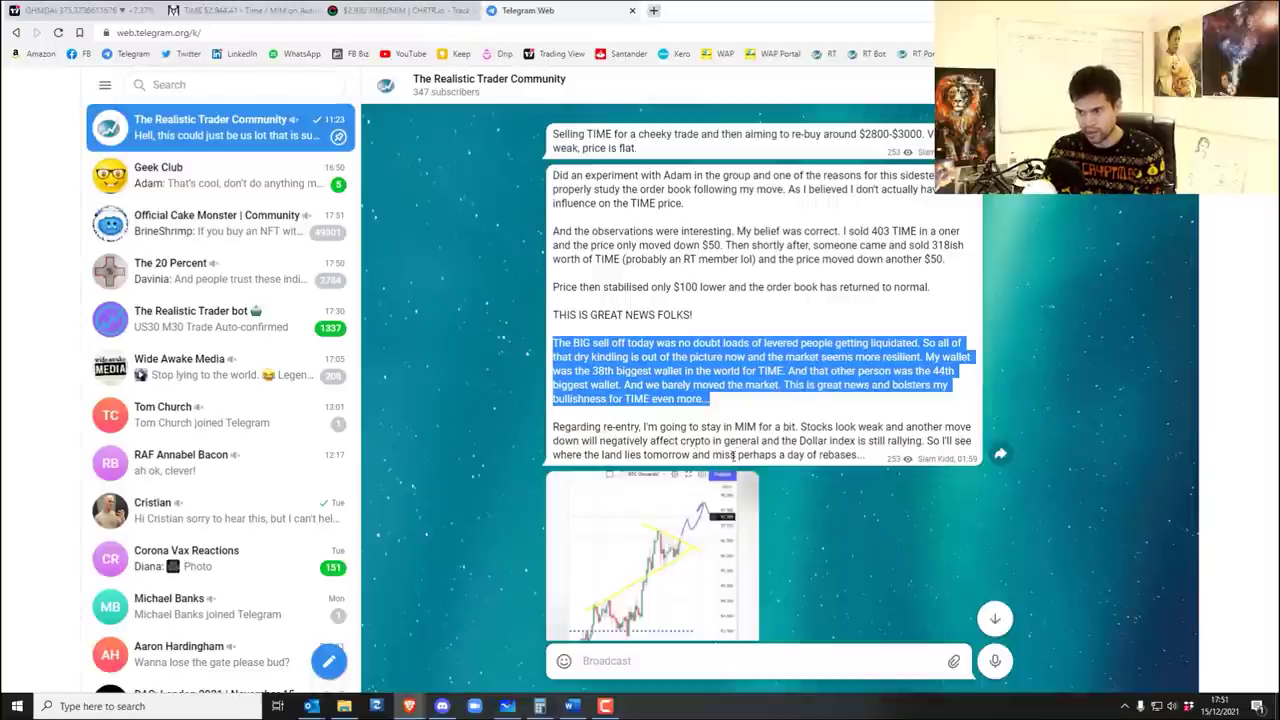
pyautogui.scroll(-4, 800, 430)
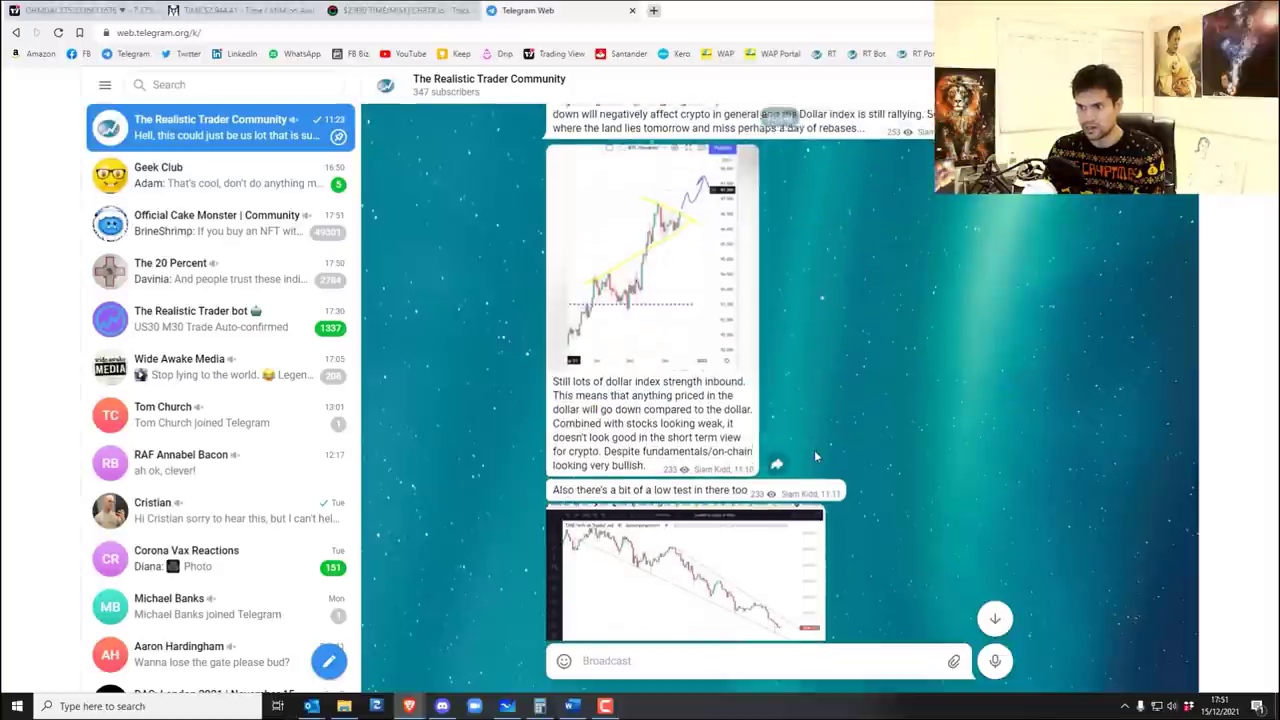
pyautogui.scroll(2, 690, 371)
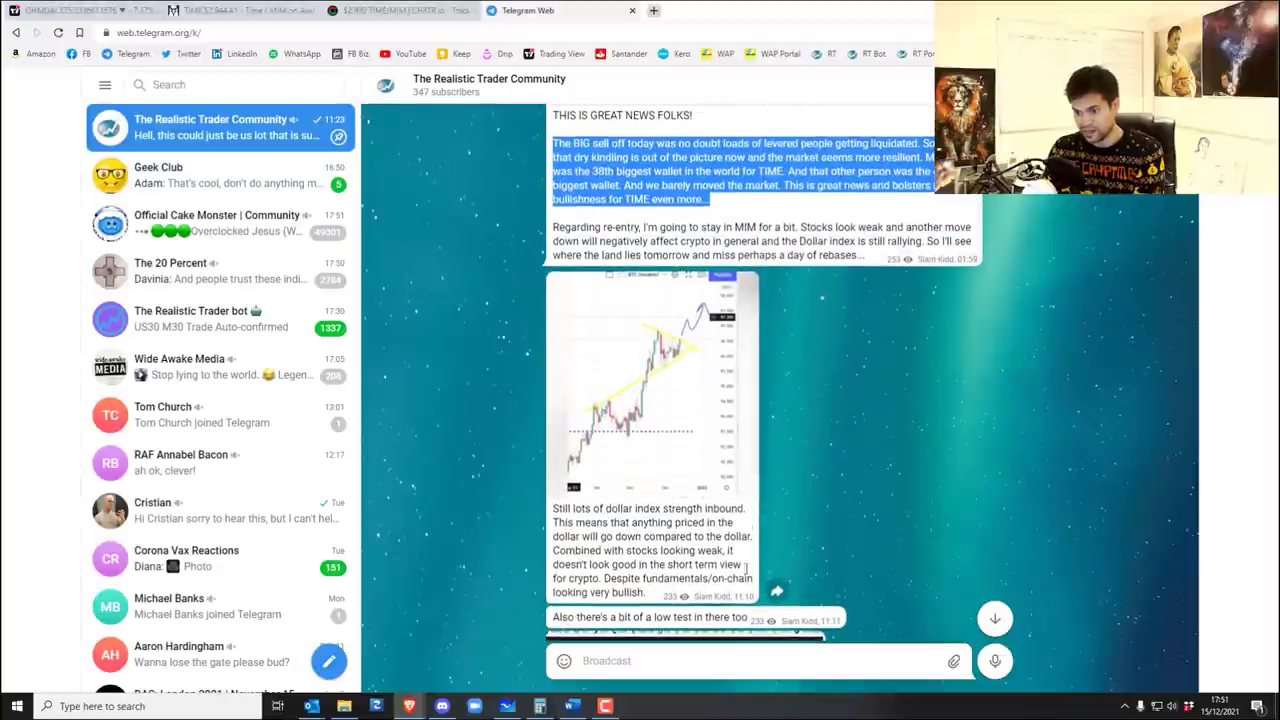
pyautogui.click(709, 385)
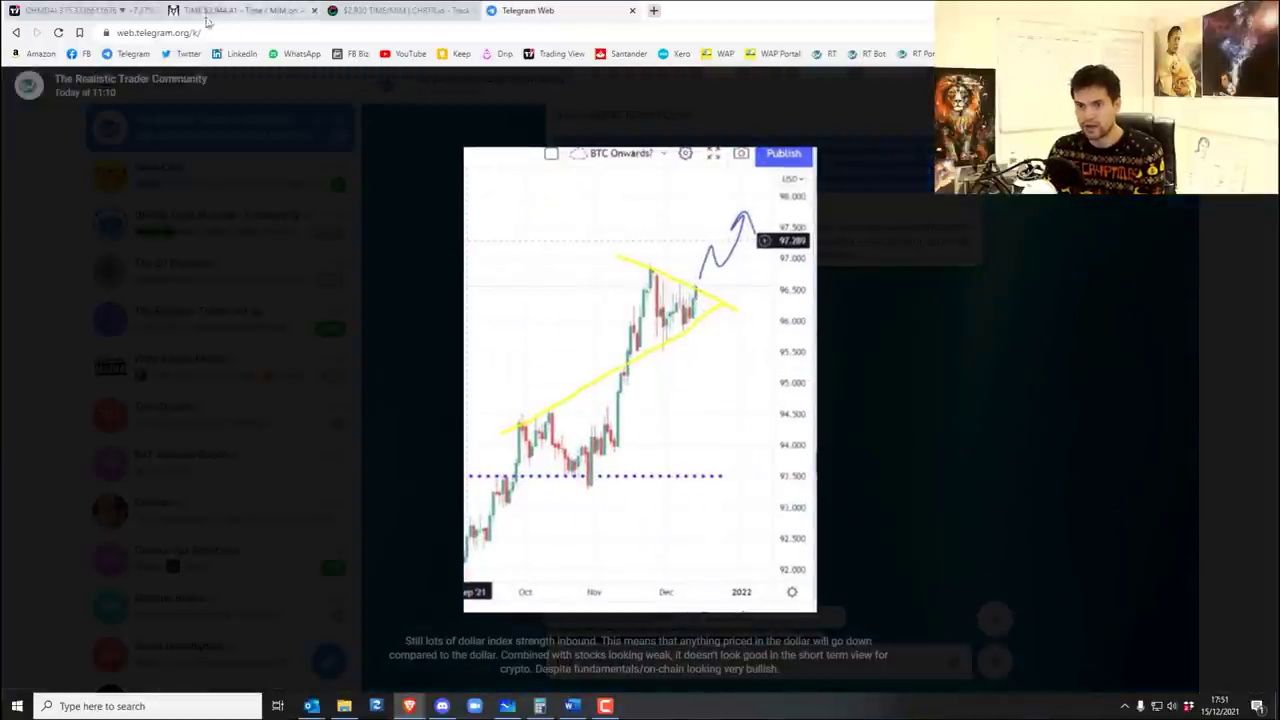
# Switch to TradingView and examine the recent price action and projected path on the daily DXY chart.
pyautogui.click(78, 9)
pyautogui.scroll(-3, 1100, 410)
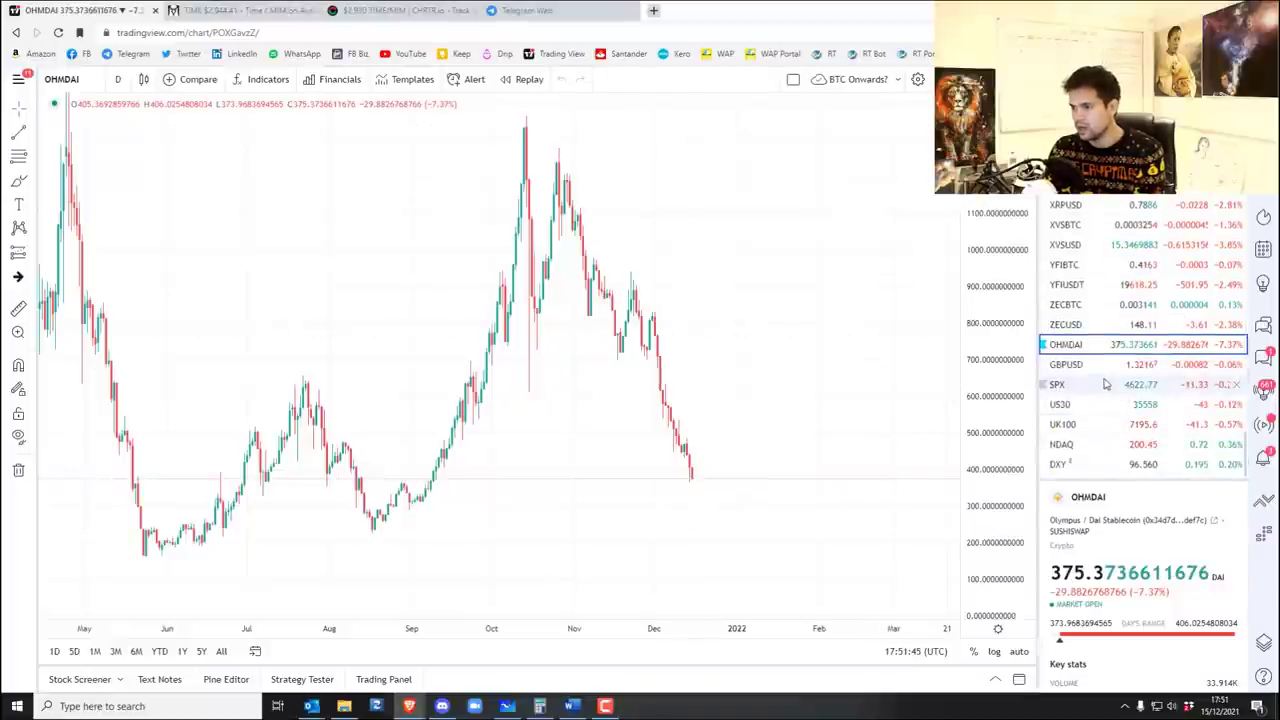
pyautogui.click(1090, 464)
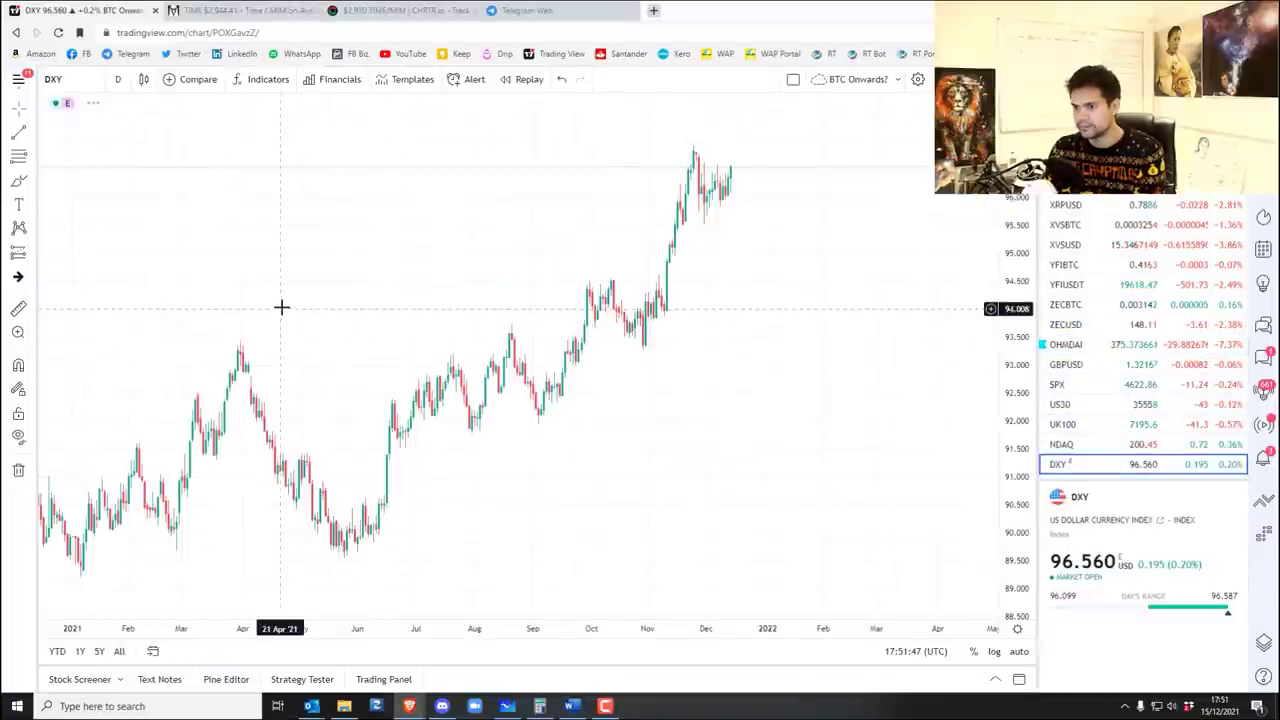
pyautogui.scroll(5, 830, 311)
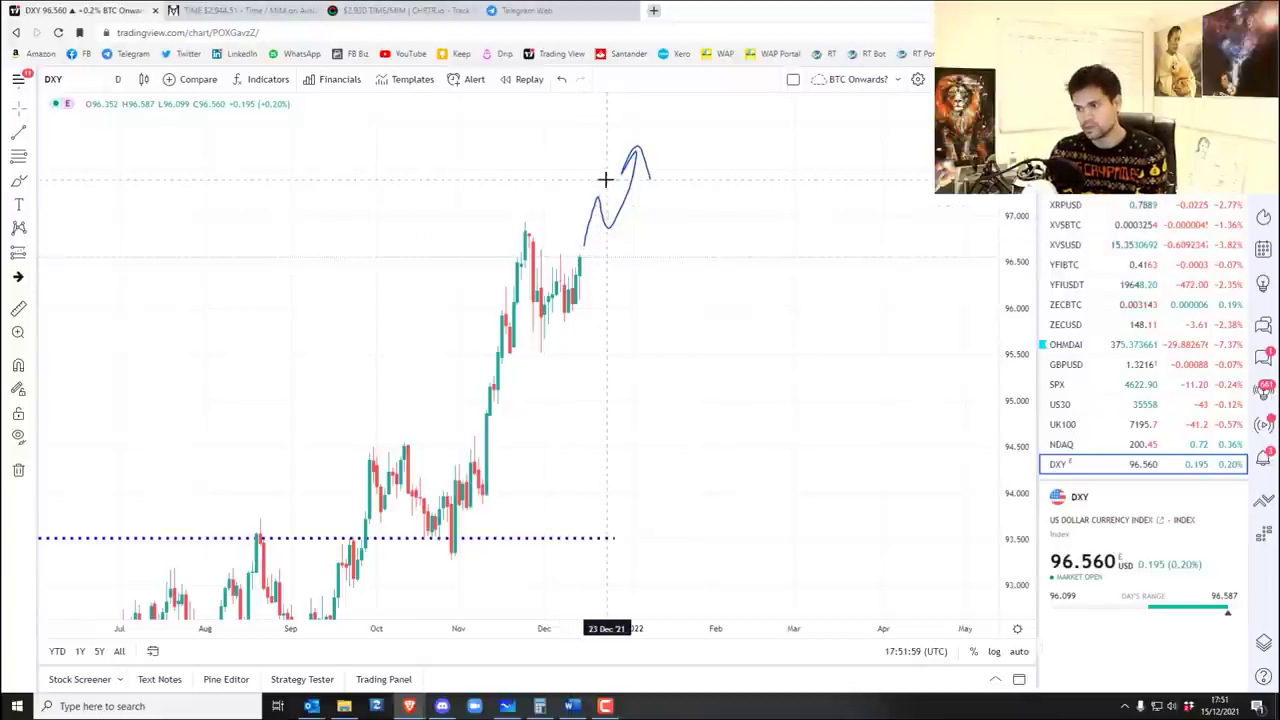
# View the daily SPX, US30 and UK100 charts in turn to judge stock market strength.
pyautogui.click(1066, 385)
pyautogui.click(1071, 405)
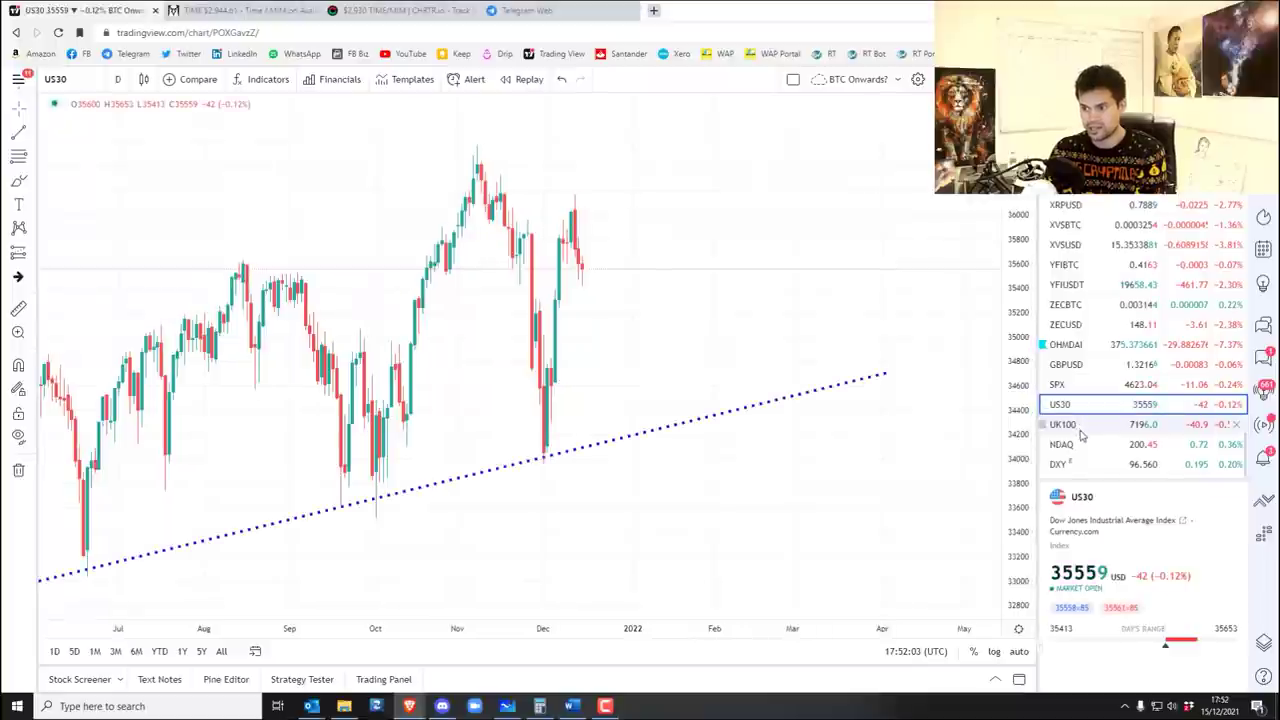
pyautogui.click(1080, 430)
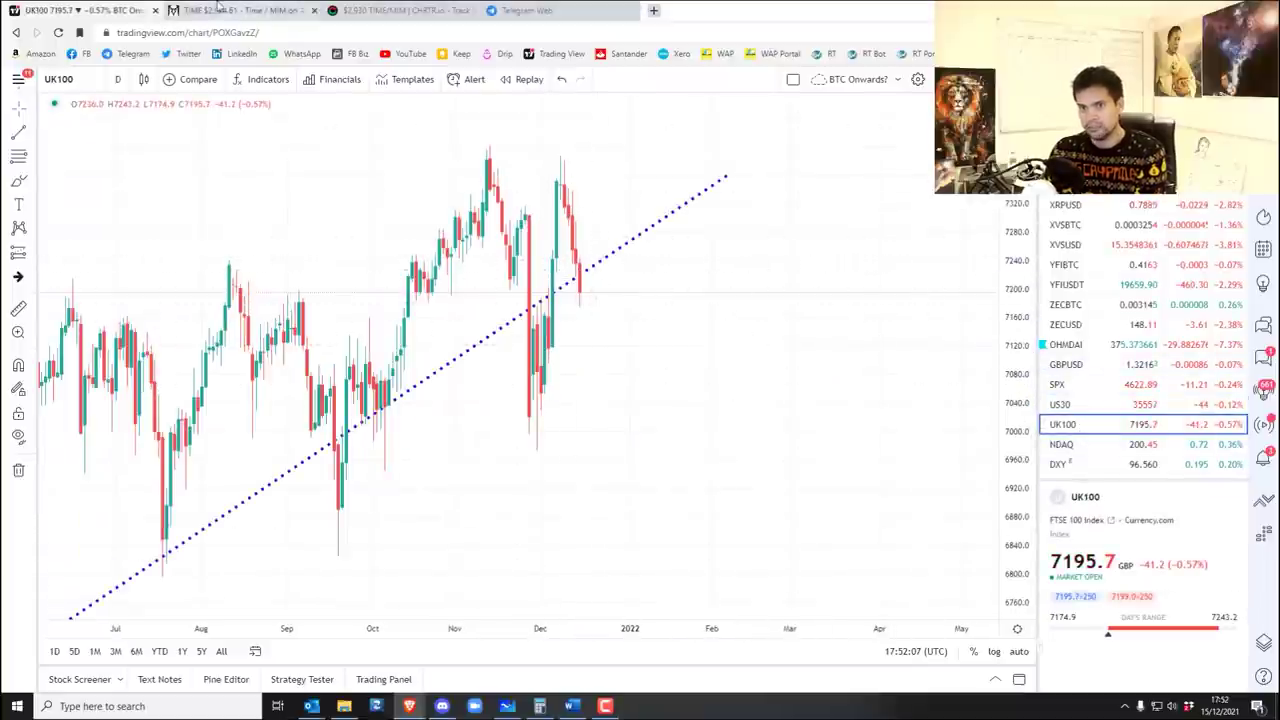
# Return to Telegram, close the enlarged dollar index chart and go back to the experiment post.
pyautogui.click(525, 10)
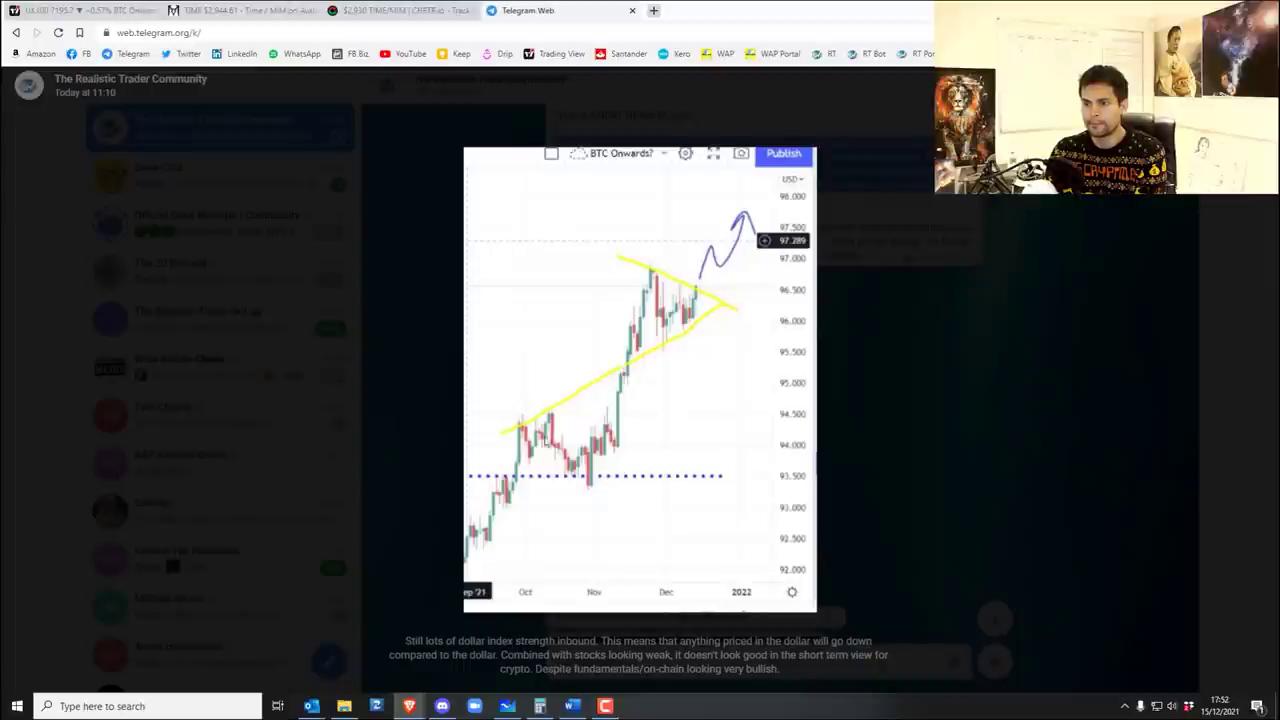
pyautogui.click(840, 411)
pyautogui.scroll(3, 878, 396)
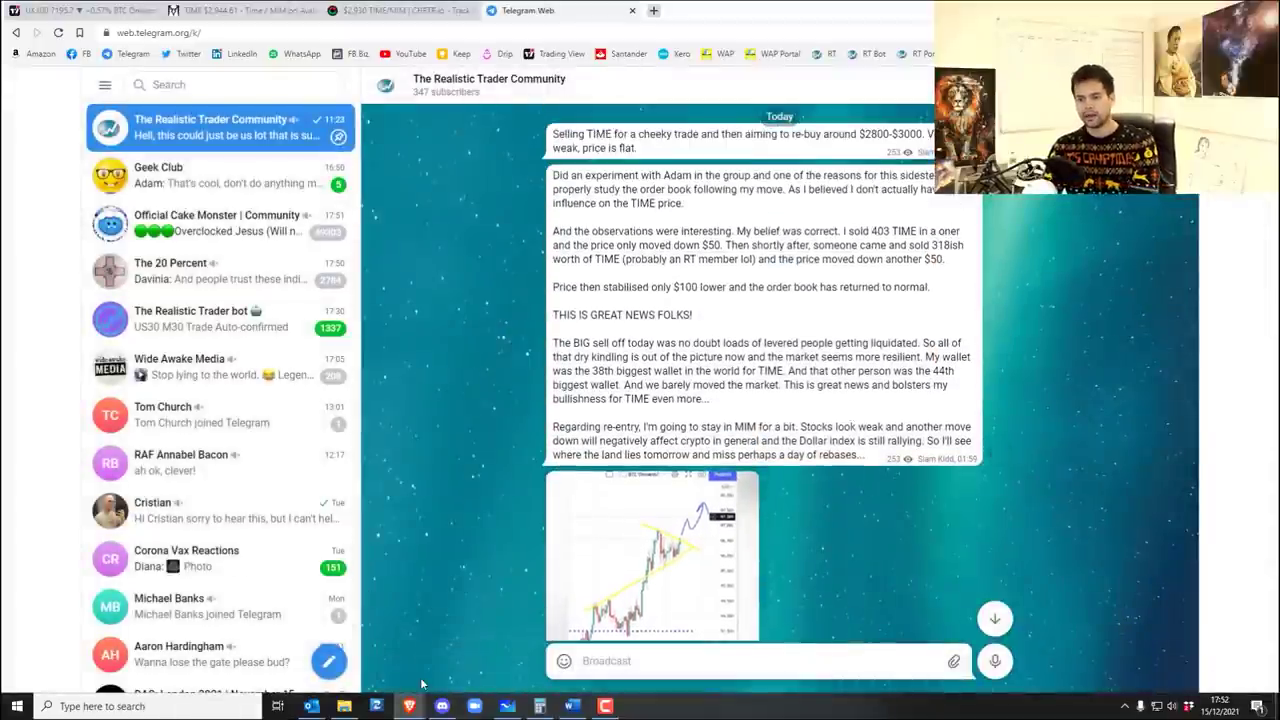
# Switch to Discord, open Geek Club's general channel and view the first TIME-MIM CHRTR screenshot enlarged.
pyautogui.click(442, 706)
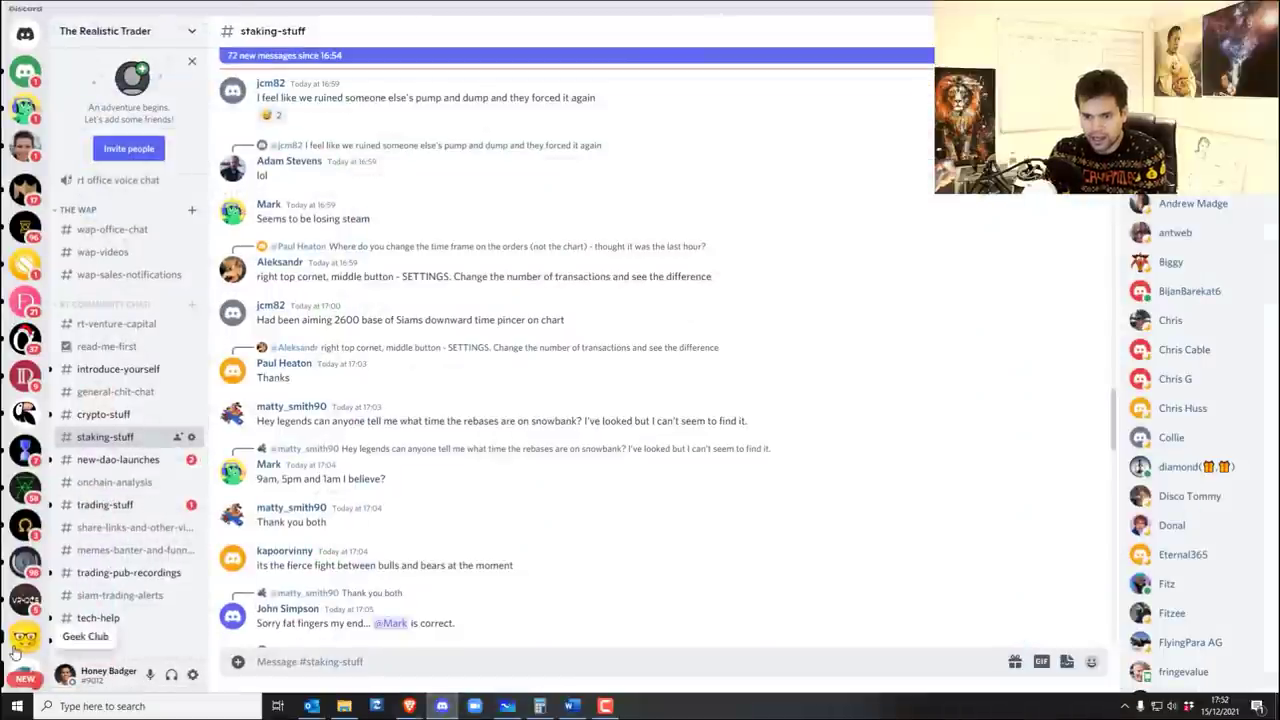
pyautogui.click(22, 645)
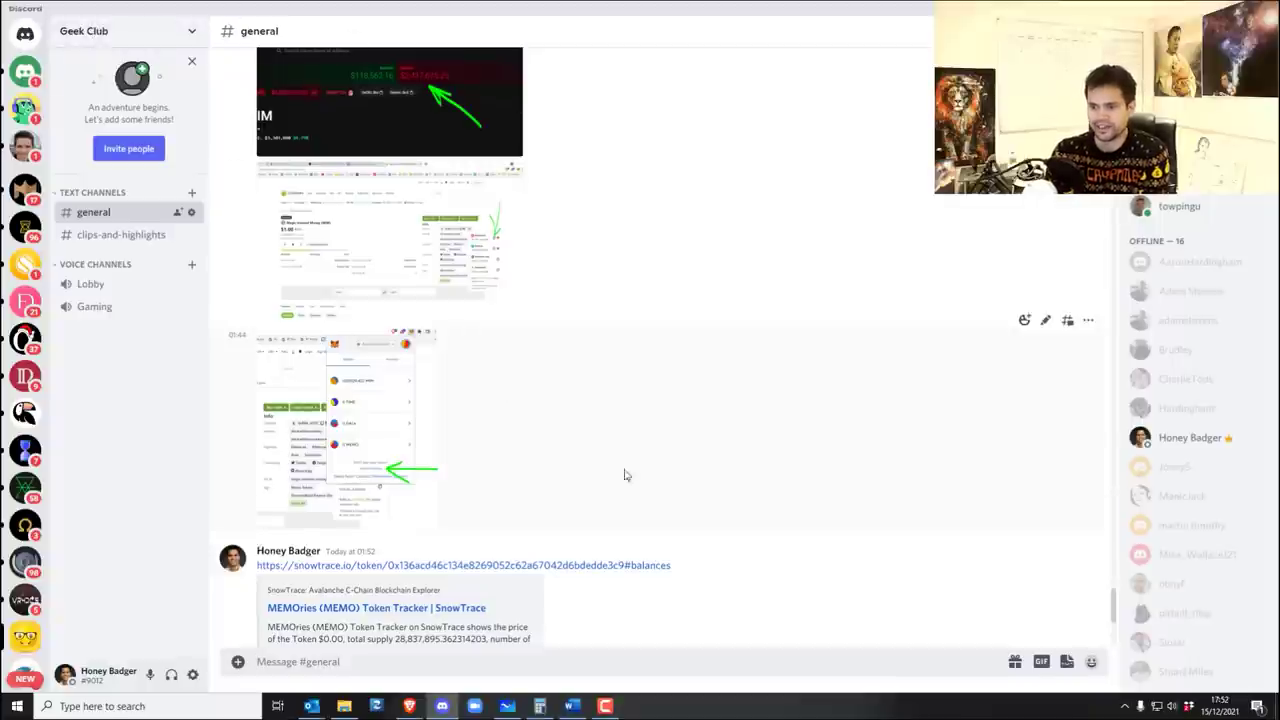
pyautogui.scroll(10, 428, 468)
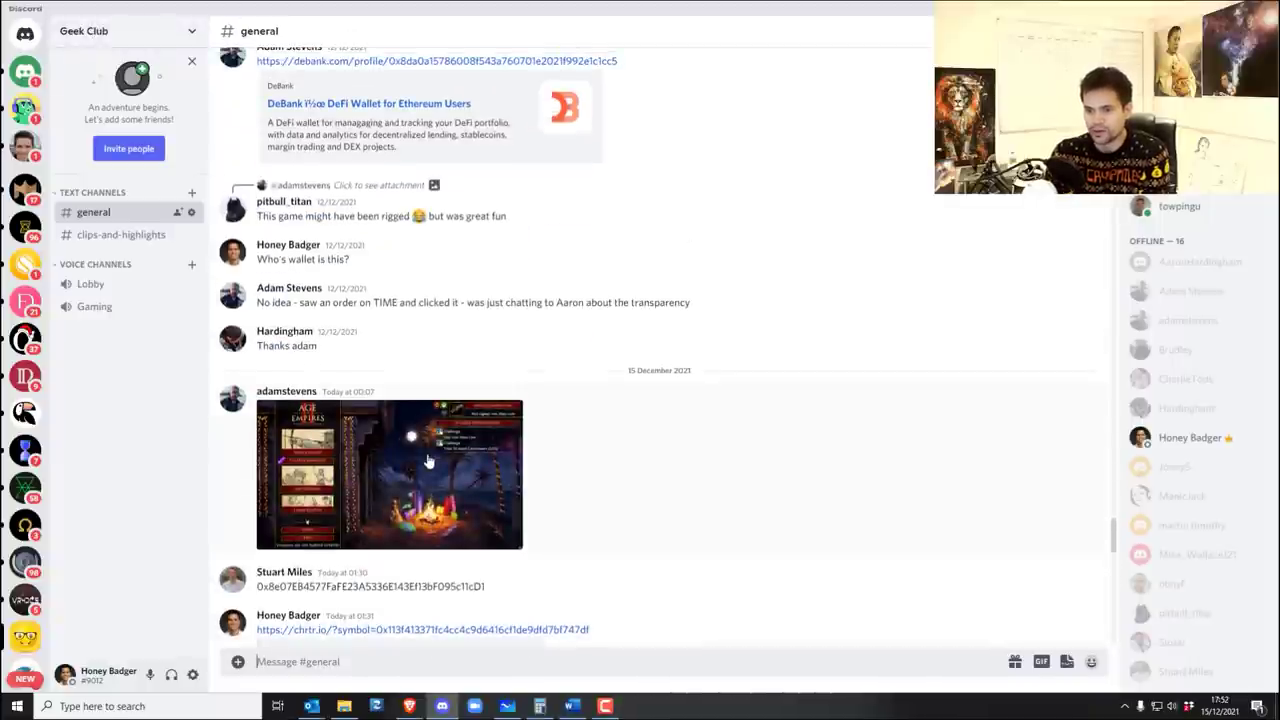
pyautogui.scroll(-3, 428, 462)
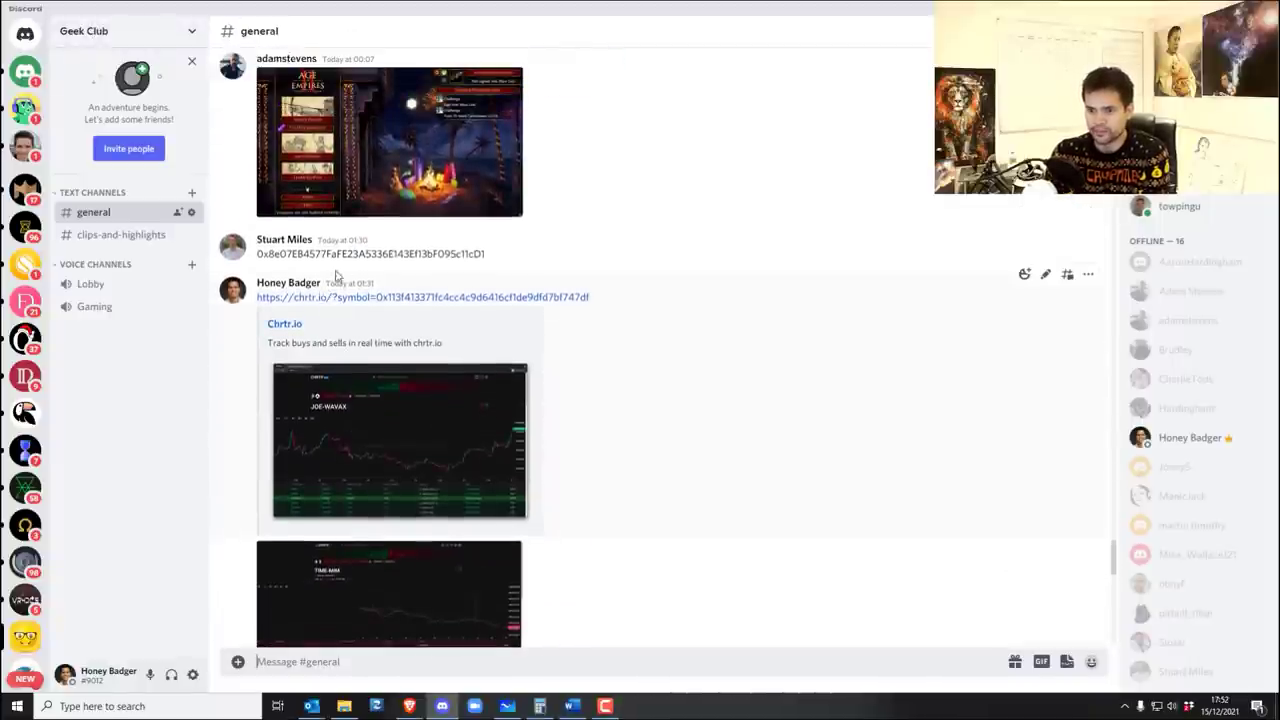
pyautogui.scroll(-3, 345, 265)
pyautogui.click(338, 404)
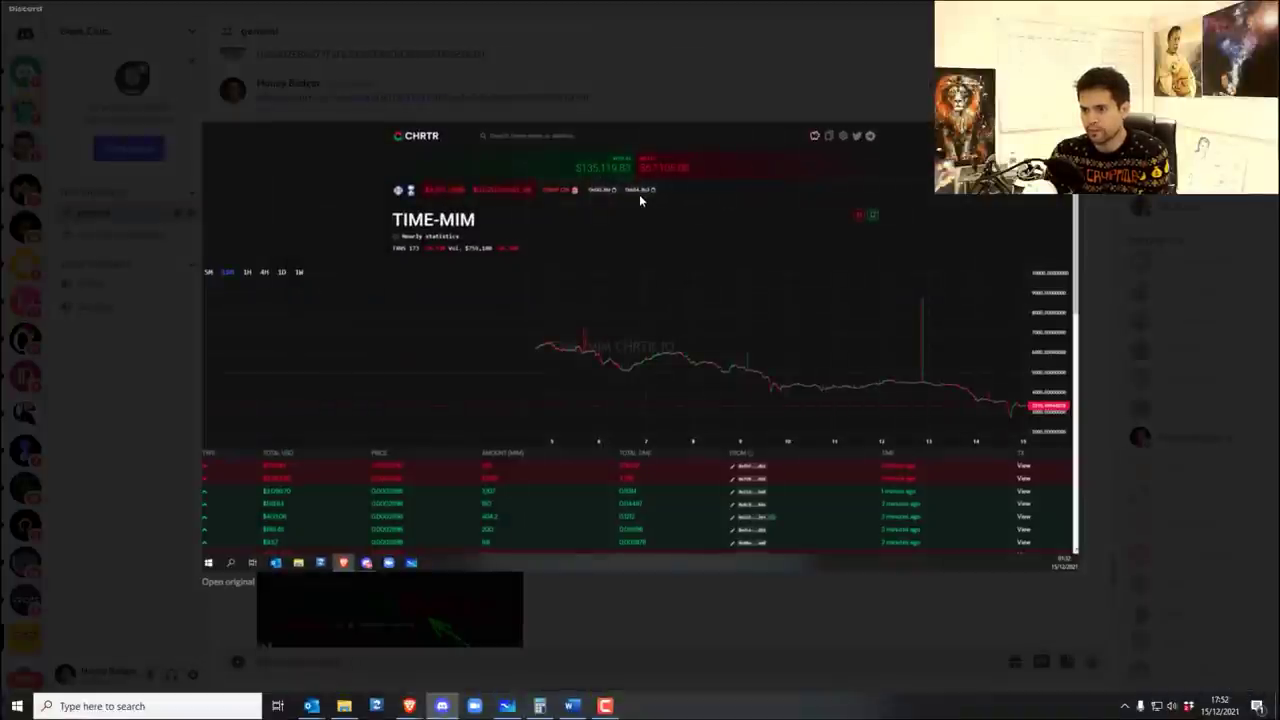
pyautogui.click(145, 388)
pyautogui.click(403, 449)
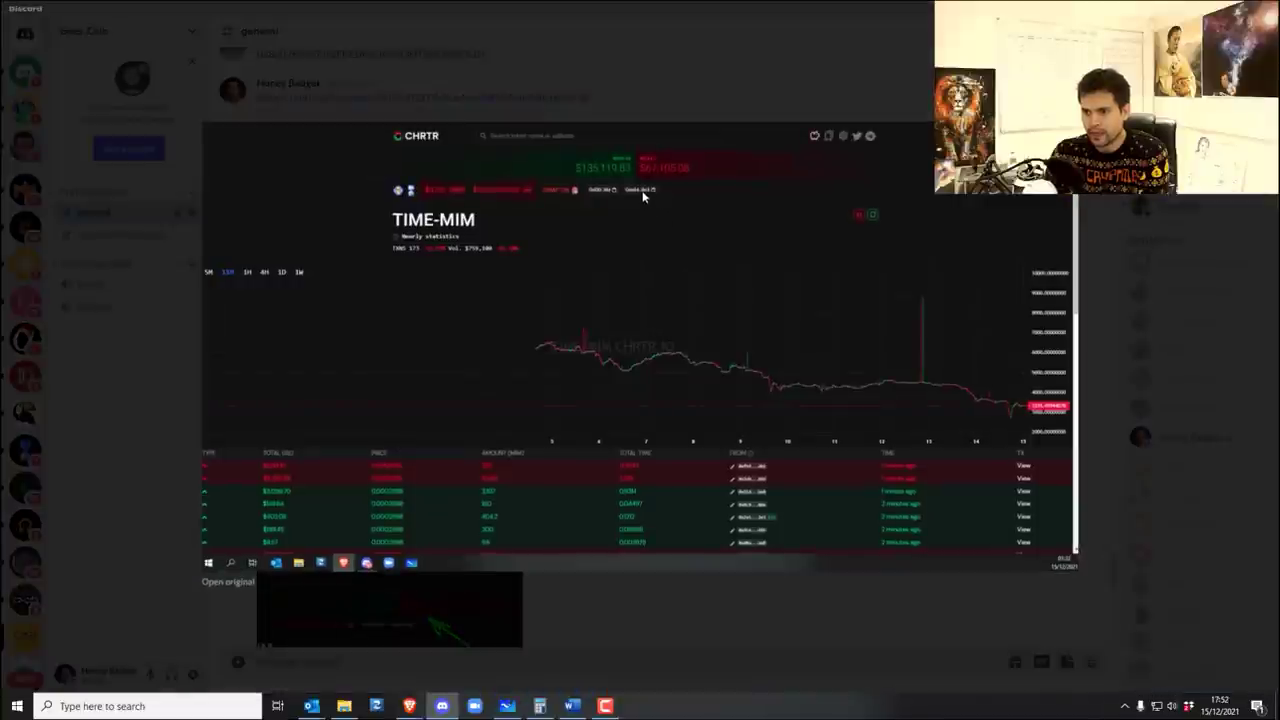
pyautogui.click(102, 430)
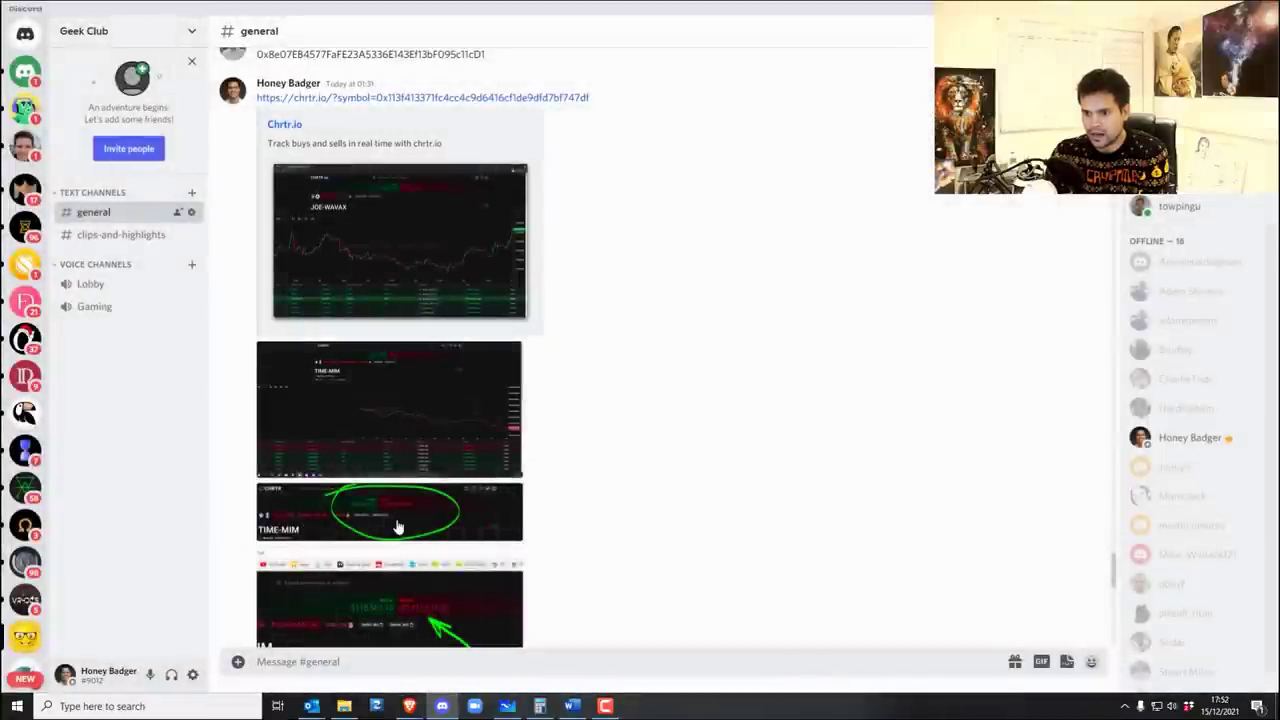
# View the circled TIME-MIM buy and sell totals, the screenshot with the green arrow and the following image enlarged in turn.
pyautogui.click(410, 521)
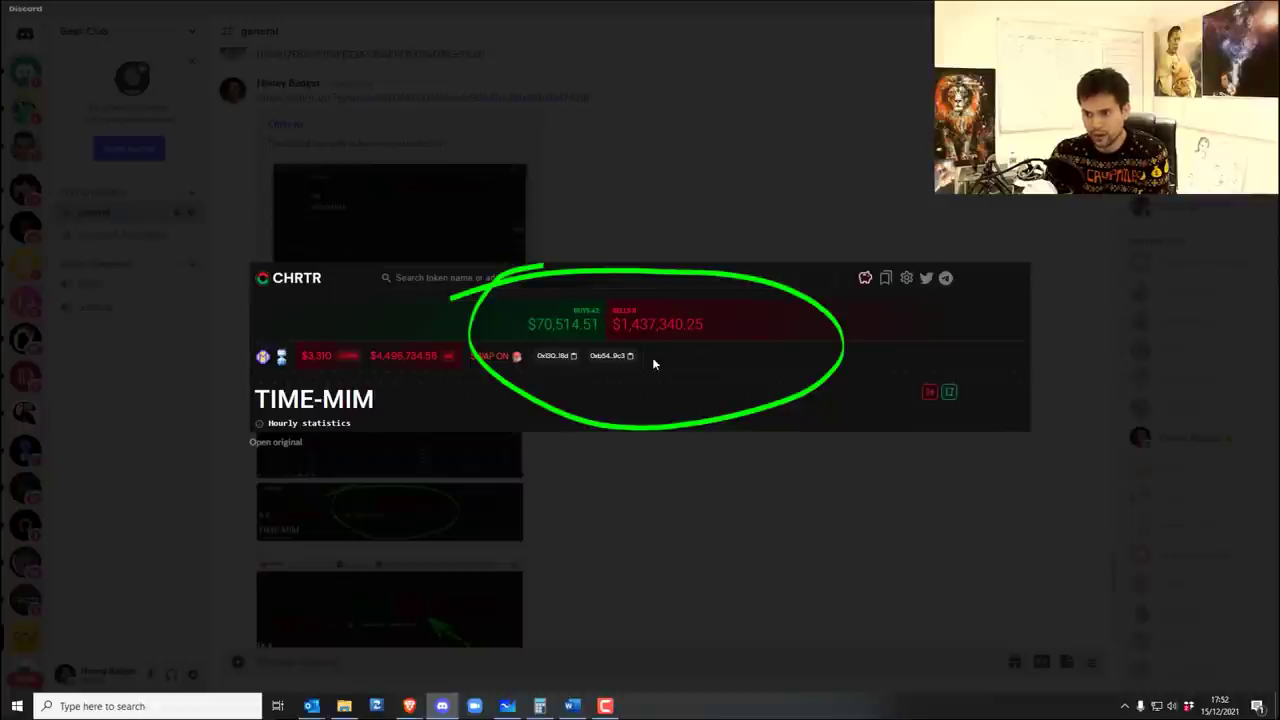
pyautogui.click(180, 456)
pyautogui.scroll(-3, 400, 440)
pyautogui.click(423, 425)
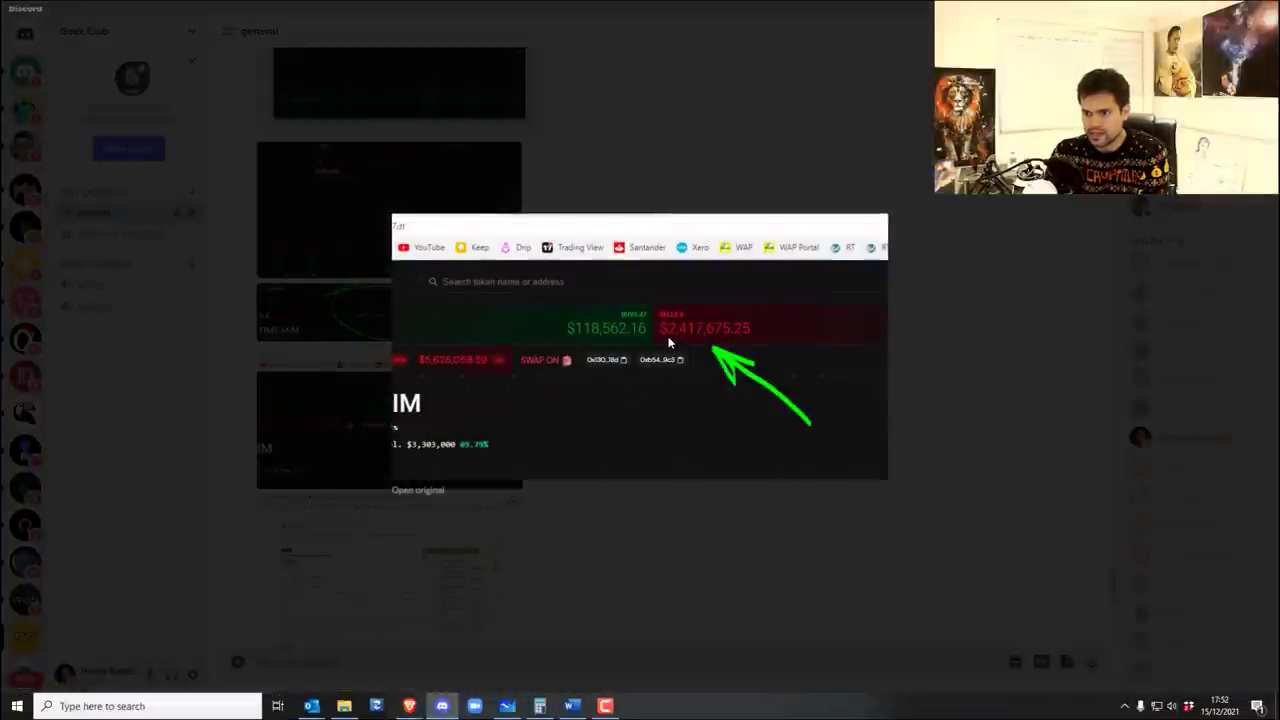
pyautogui.click(193, 356)
pyautogui.scroll(-3, 450, 420)
pyautogui.click(400, 420)
pyautogui.click(230, 380)
# View the last CHRTR buy and sell totals screenshot in the channel enlarged, close it and return to the browser.
pyautogui.scroll(-3, 430, 450)
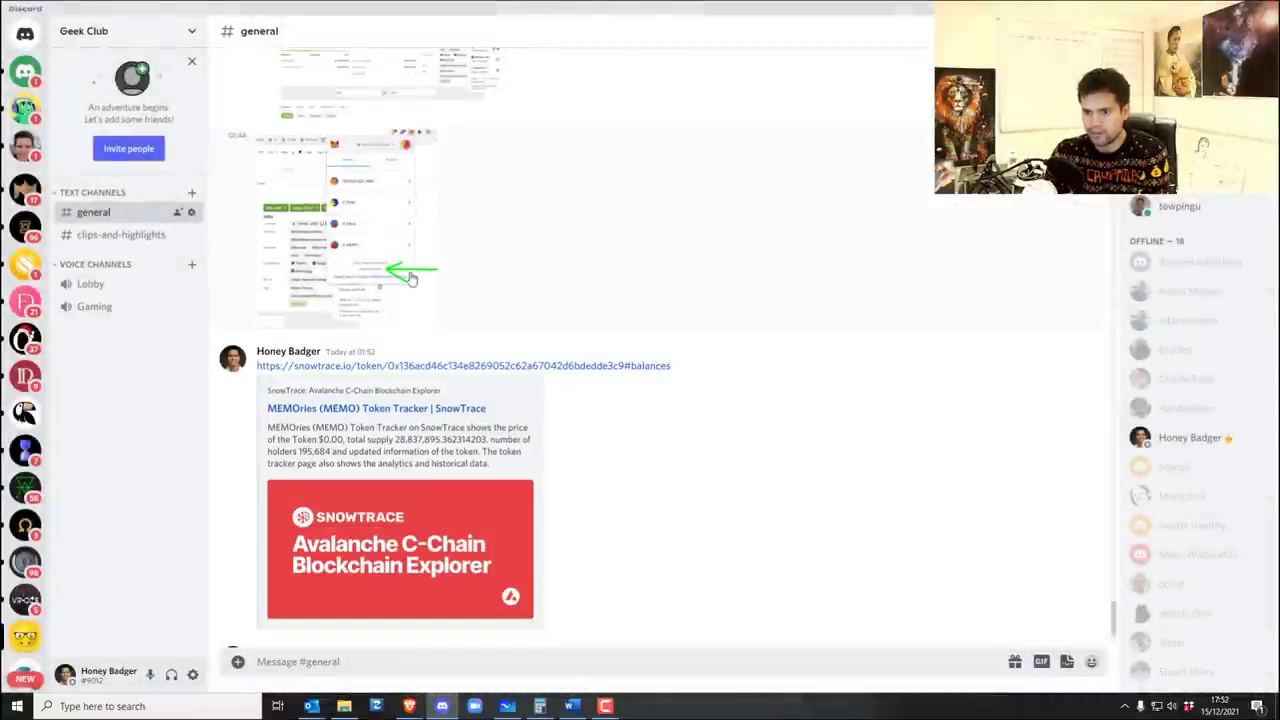
pyautogui.scroll(-1, 430, 518)
pyautogui.click(406, 598)
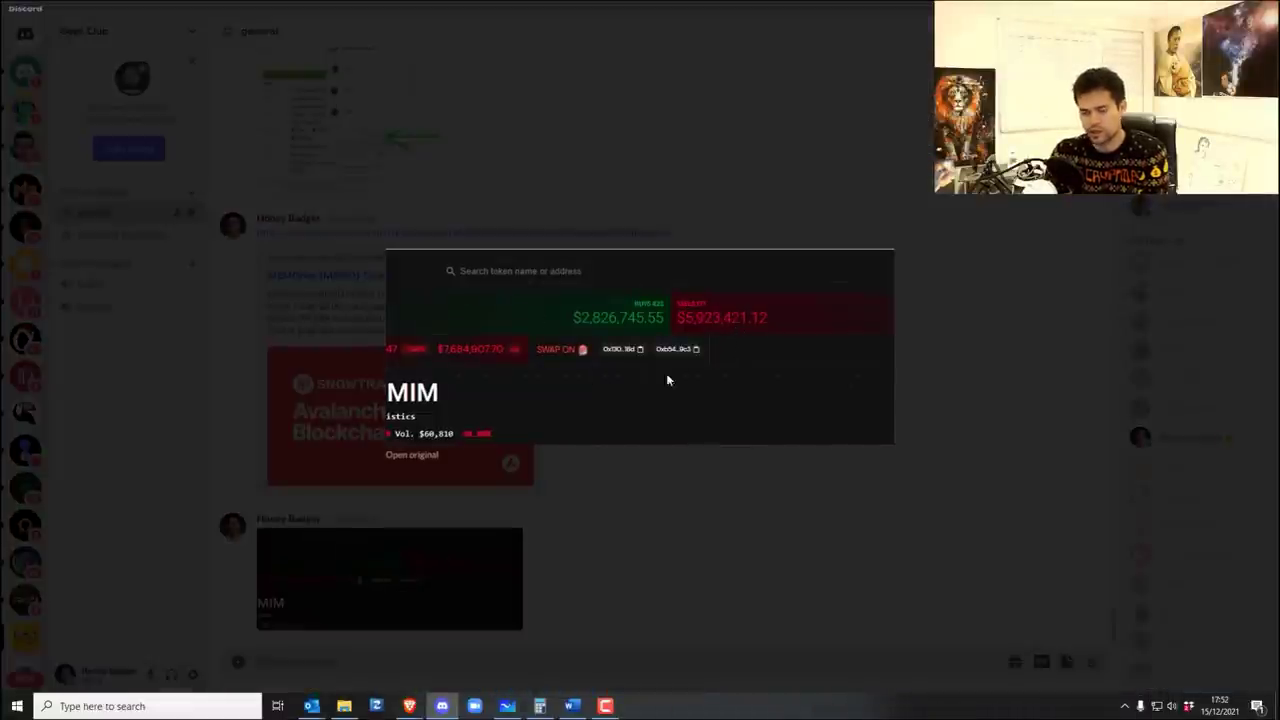
pyautogui.click(863, 463)
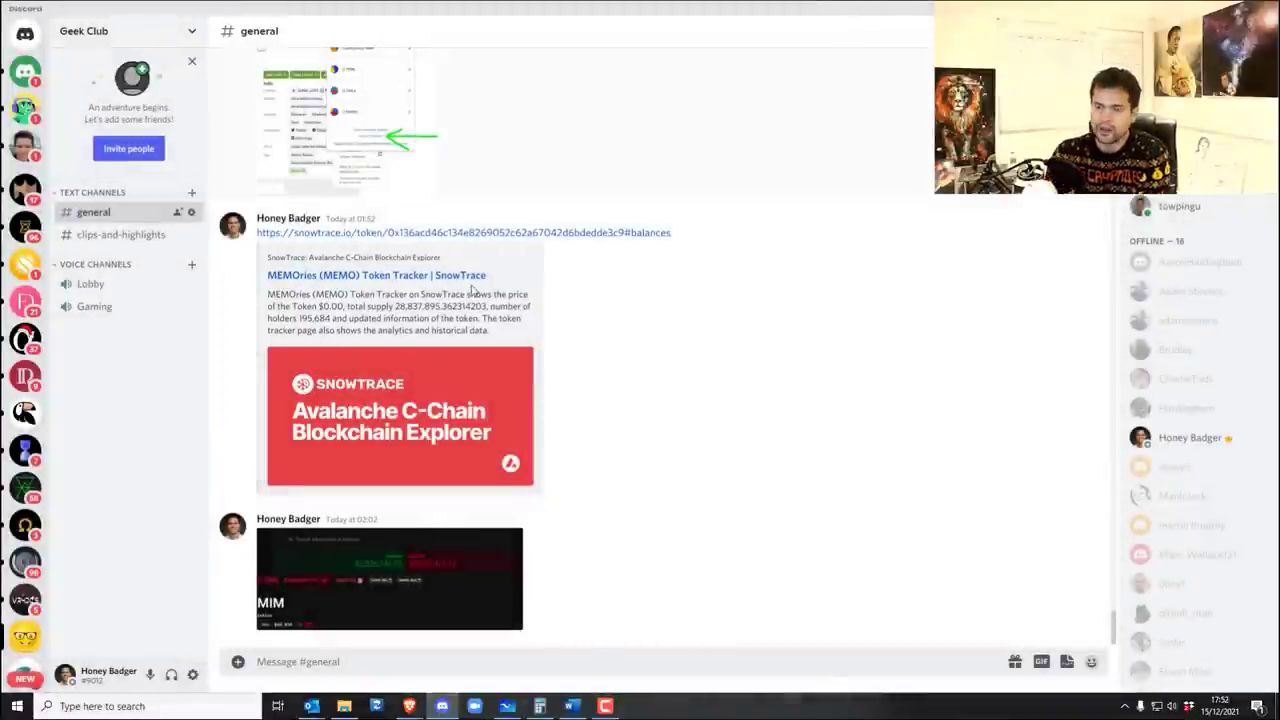
pyautogui.click(1232, 8)
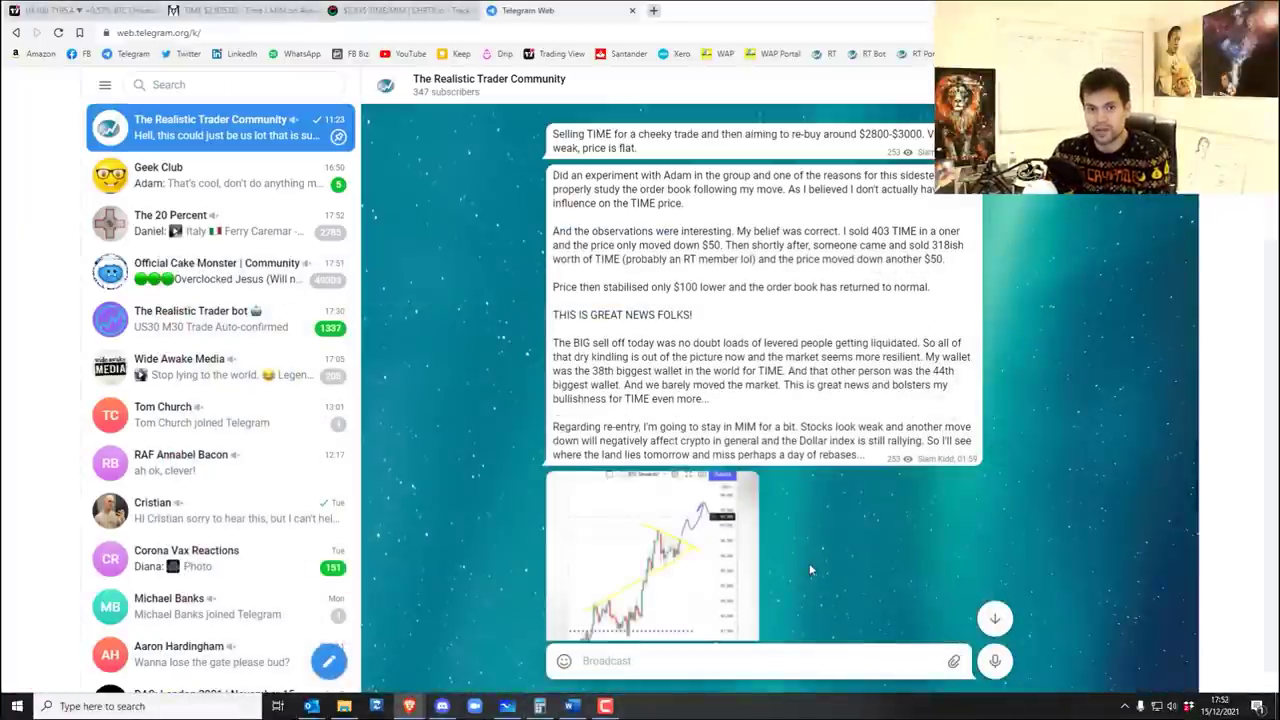
# Examine the recent drop on the hourly TIME/MIM chart in DEX Screener and check the circled screenshot's posting time in Discord.
pyautogui.click(188, 14)
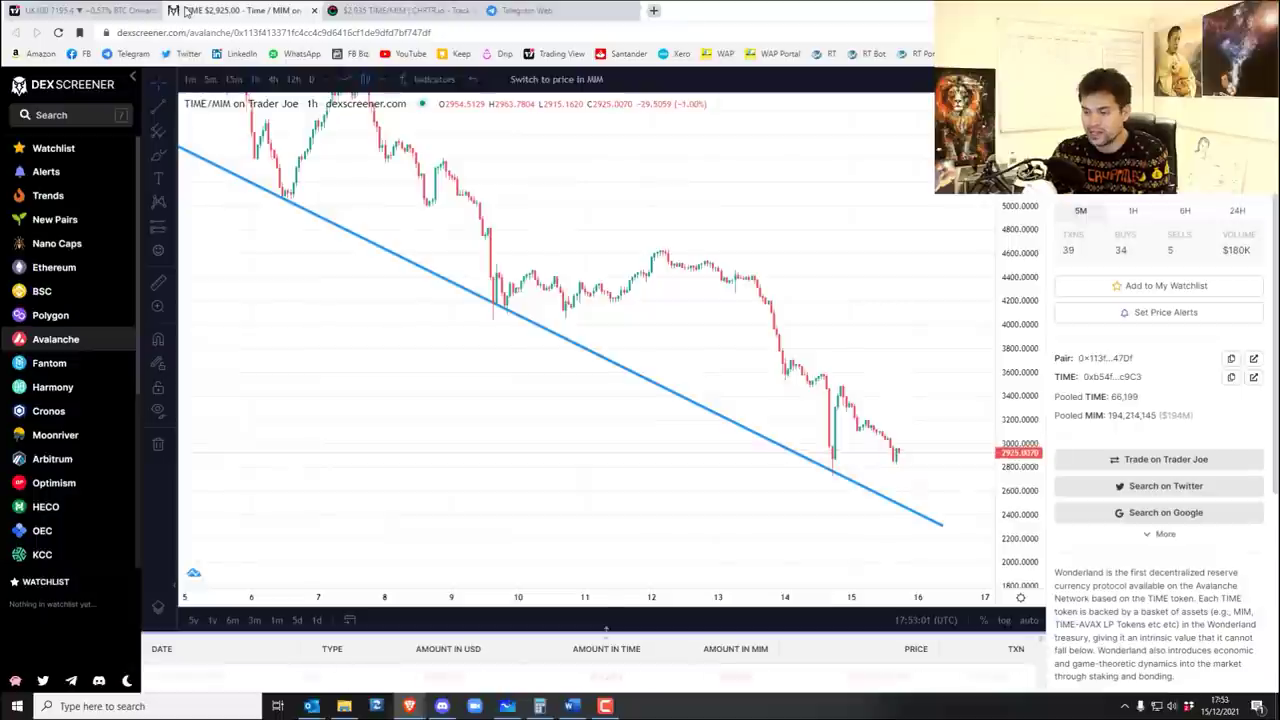
pyautogui.scroll(5, 914, 349)
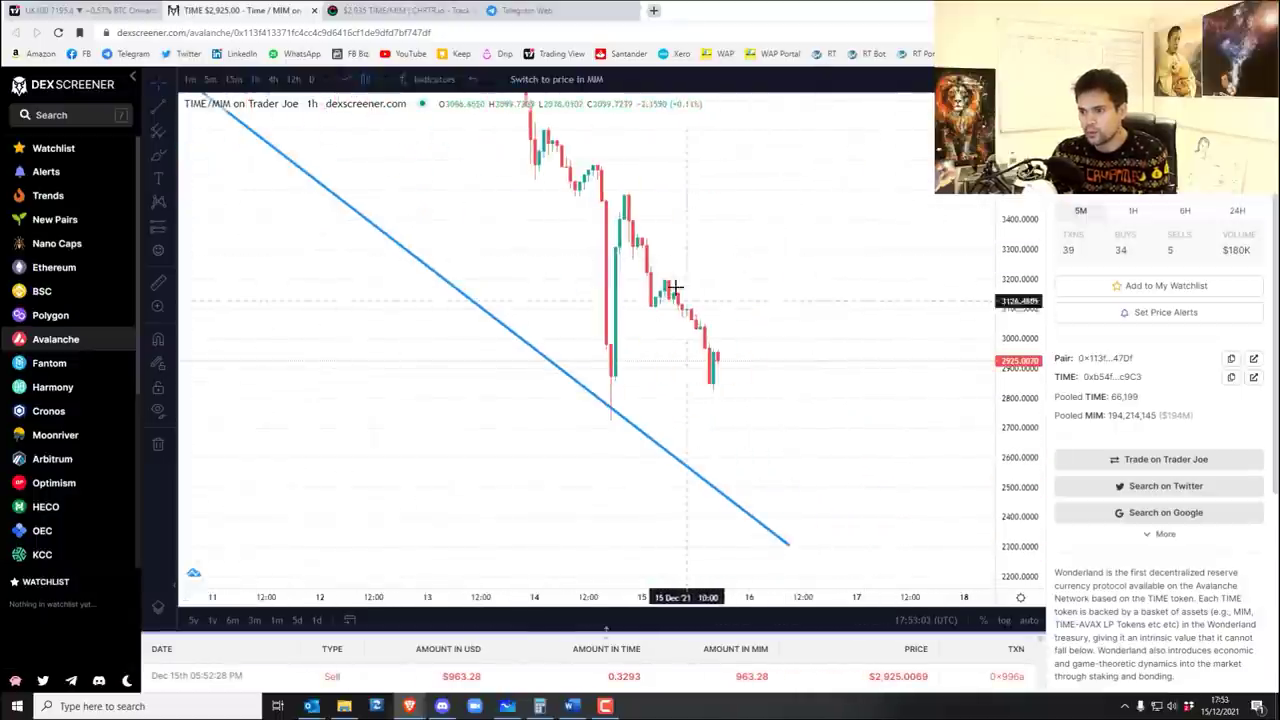
pyautogui.click(442, 706)
pyautogui.scroll(5, 408, 280)
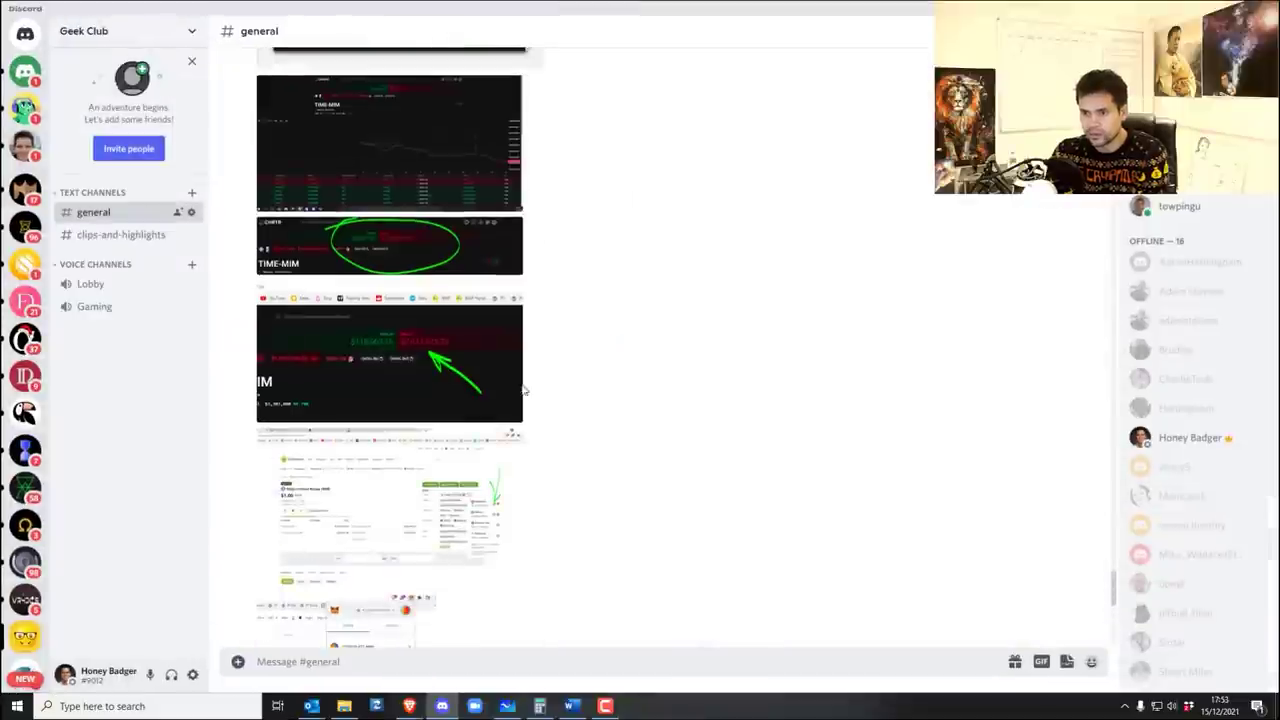
pyautogui.scroll(4, 435, 595)
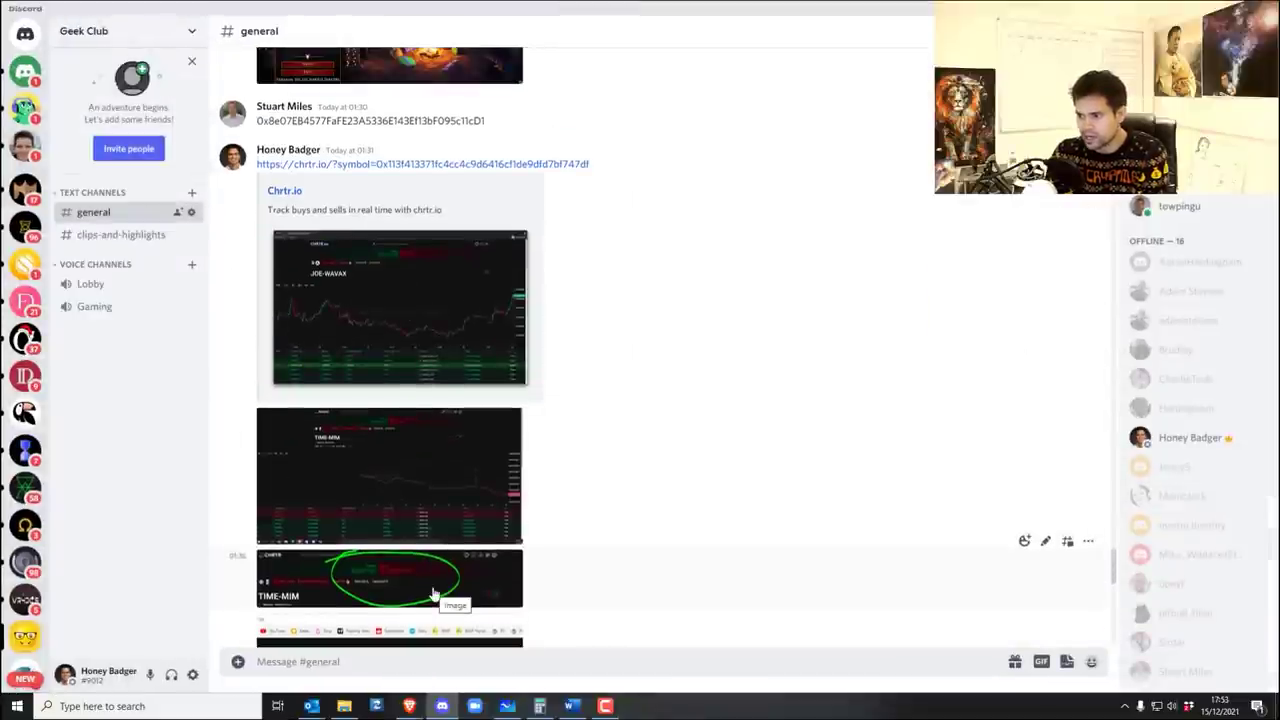
pyautogui.scroll(-2, 413, 389)
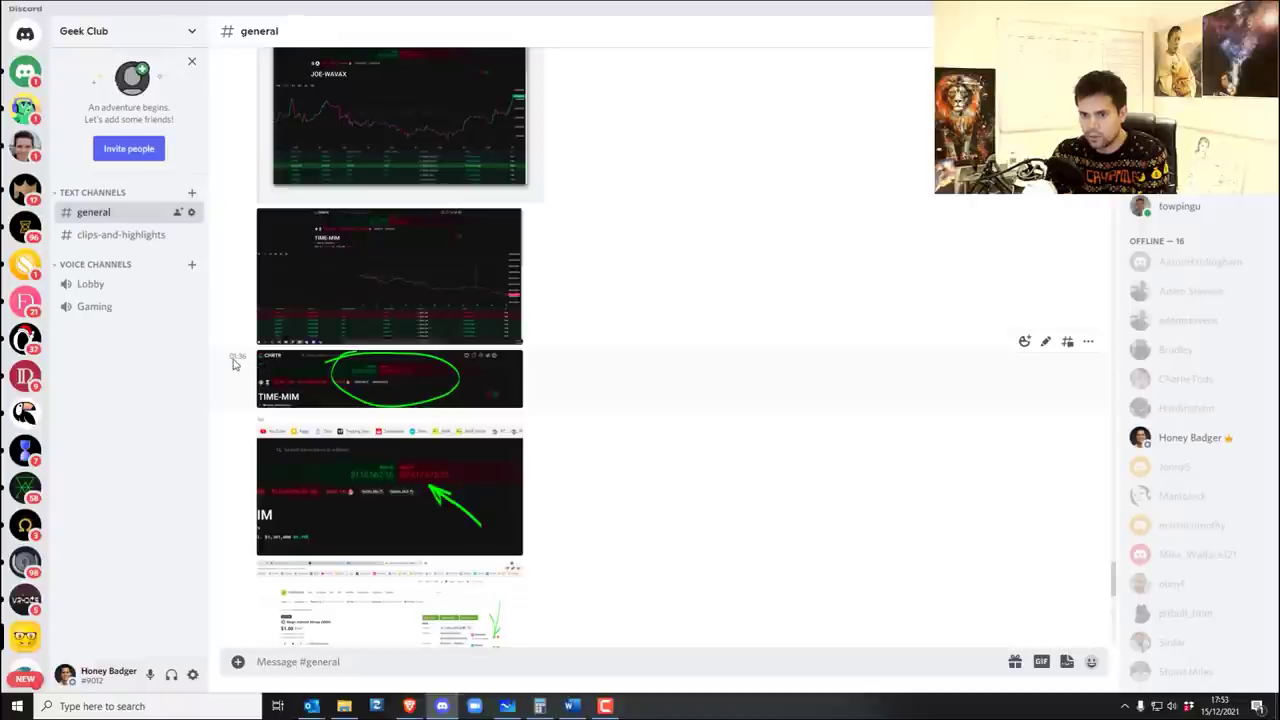
# Return to DEX Screener and examine the recent TIME/MIM price action on the 15-minute chart, stretching the price scale.
pyautogui.moveTo(409, 706)
pyautogui.click(485, 640)
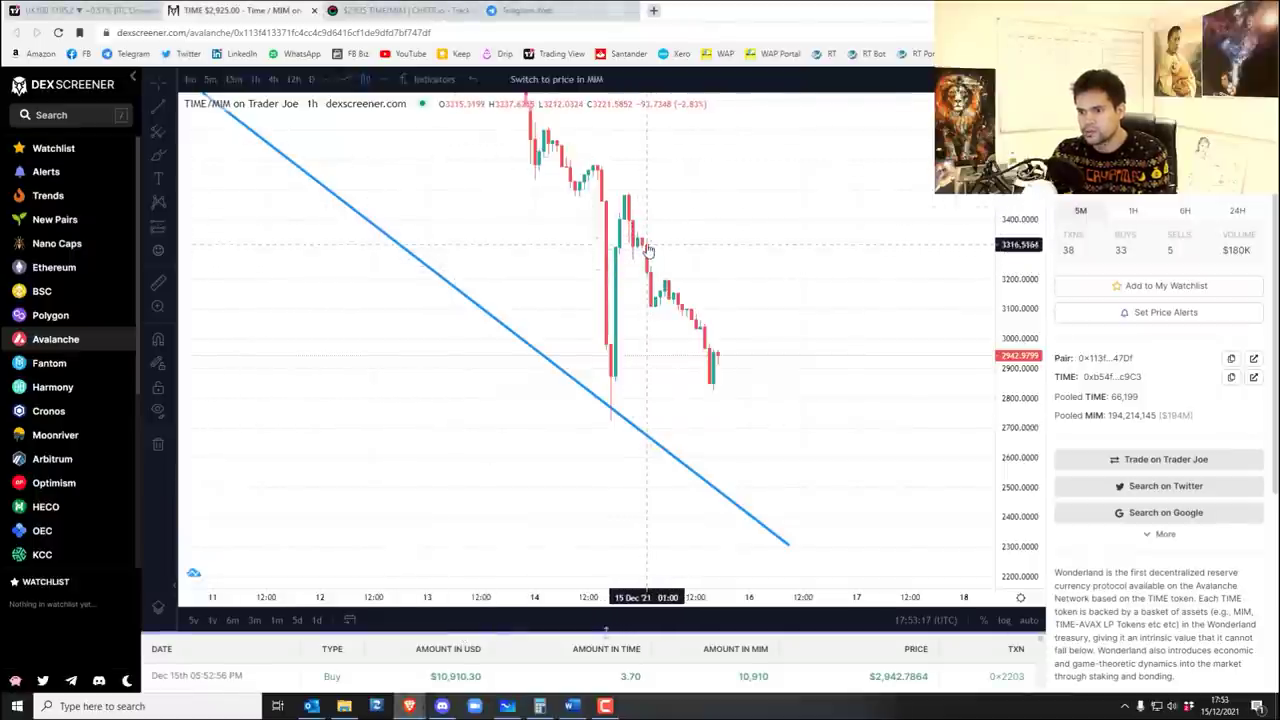
pyautogui.click(234, 79)
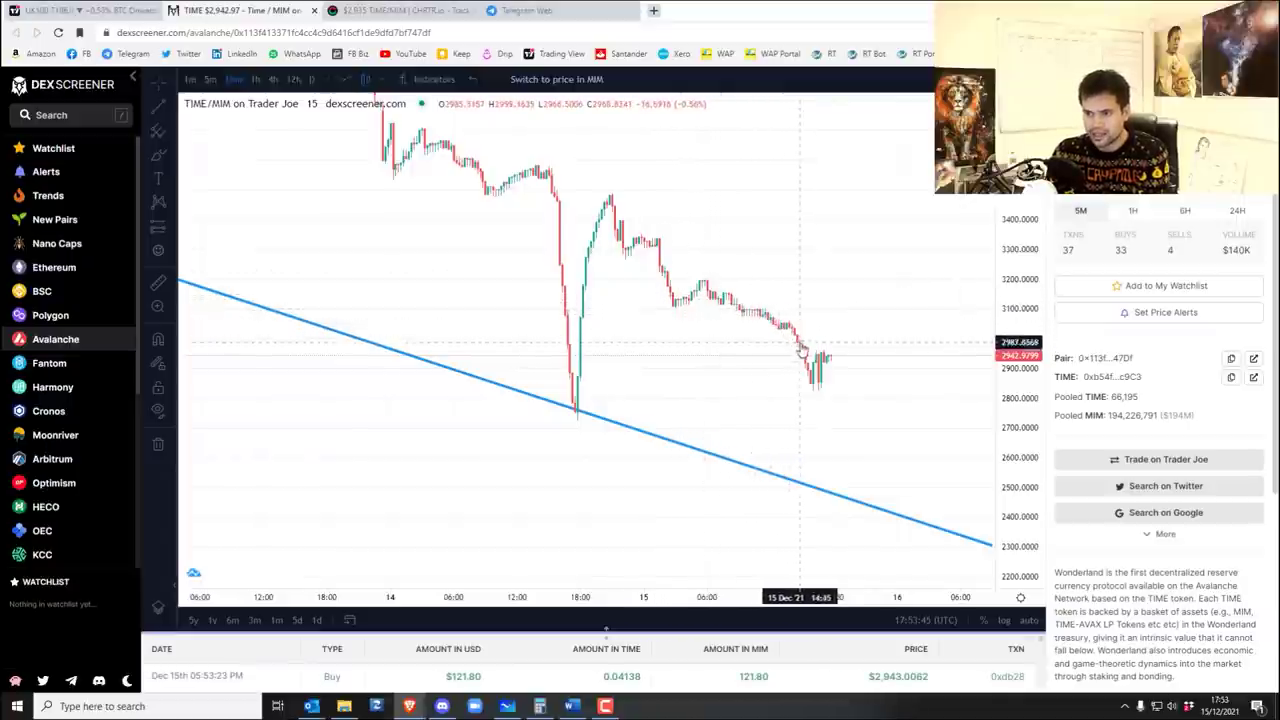
pyautogui.moveTo(1014, 371); pyautogui.dragTo(1014, 275)
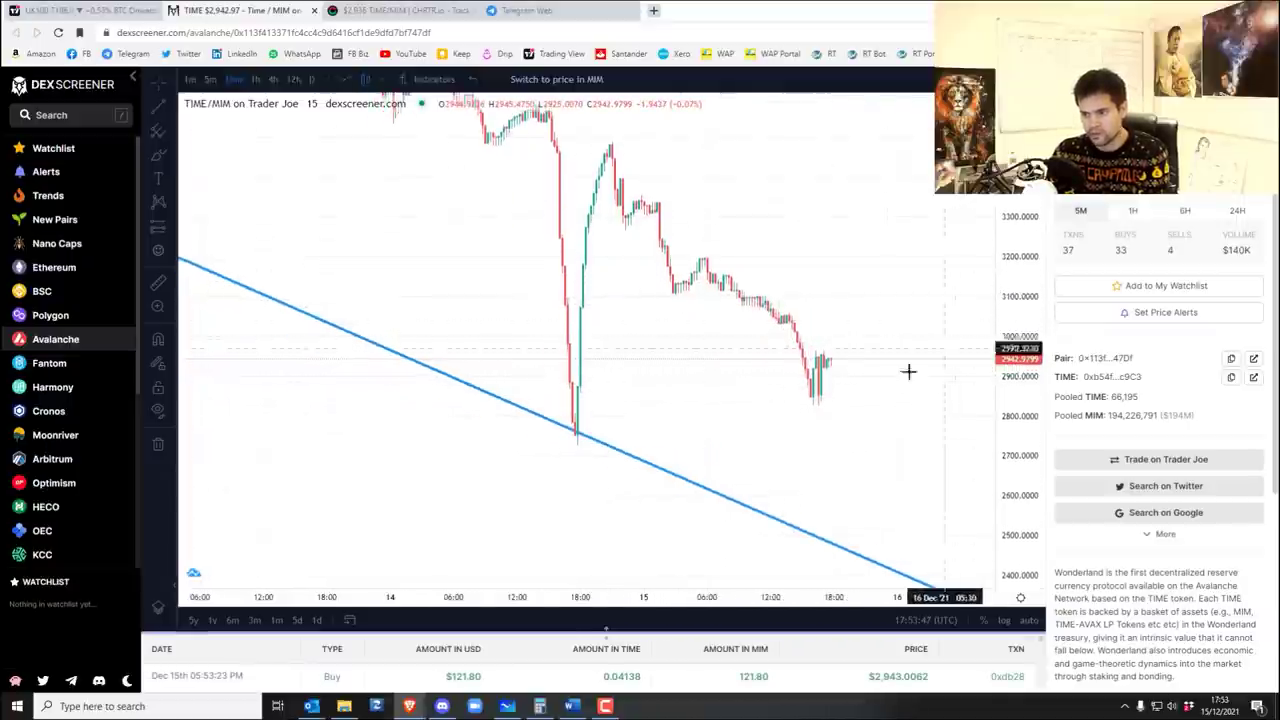
pyautogui.scroll(2, 883, 383)
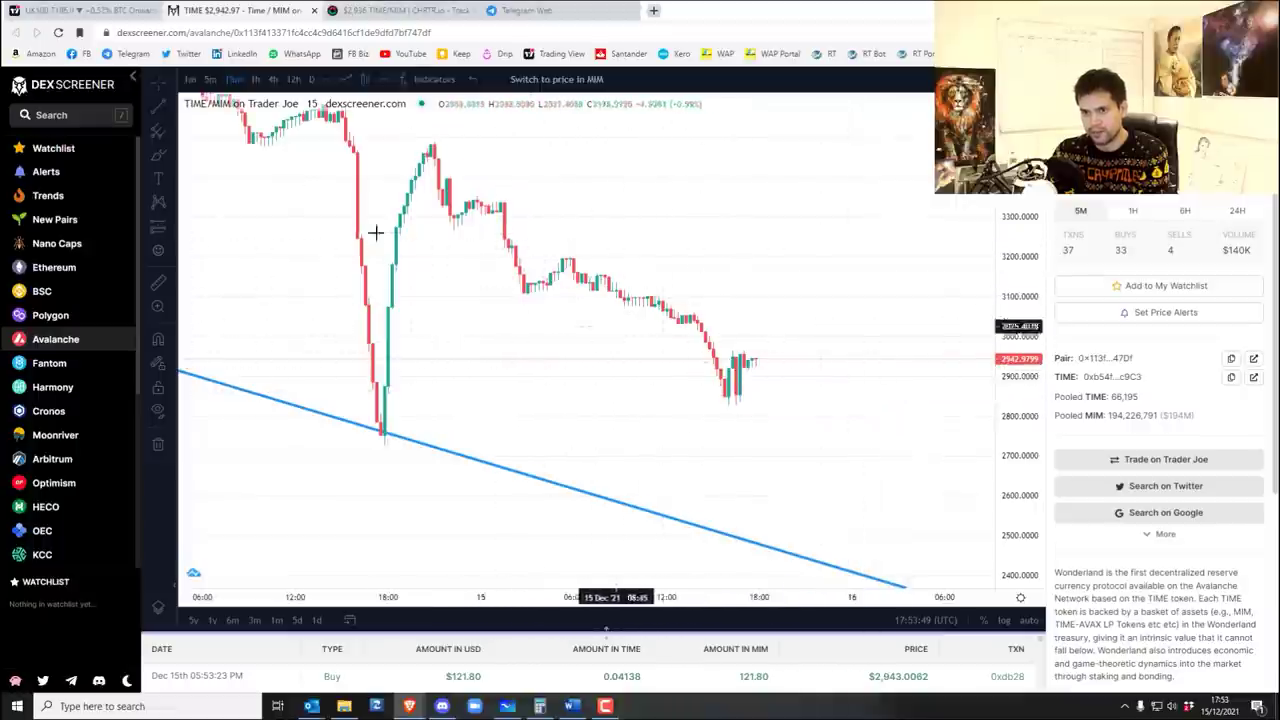
# View the TIME/MIM chart on the 1-hour and 4-hour timeframes against the descending trend line.
pyautogui.click(257, 80)
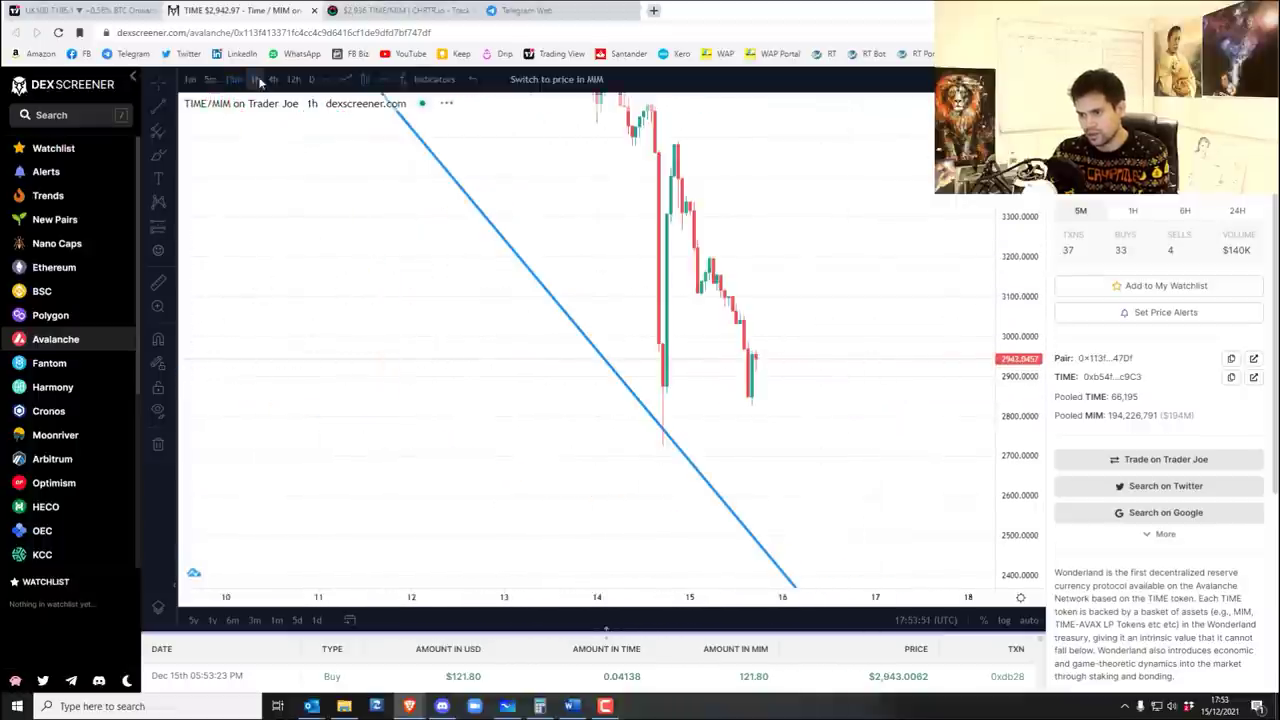
pyautogui.scroll(2, 771, 349)
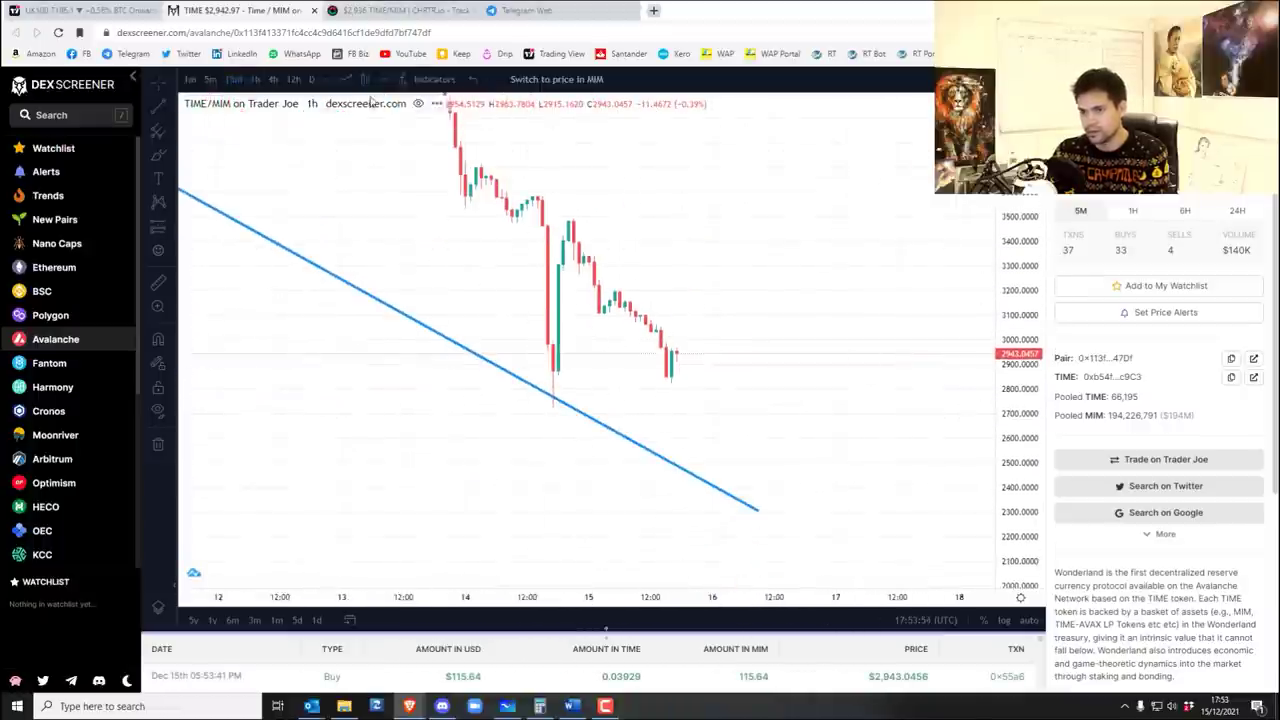
pyautogui.click(312, 81)
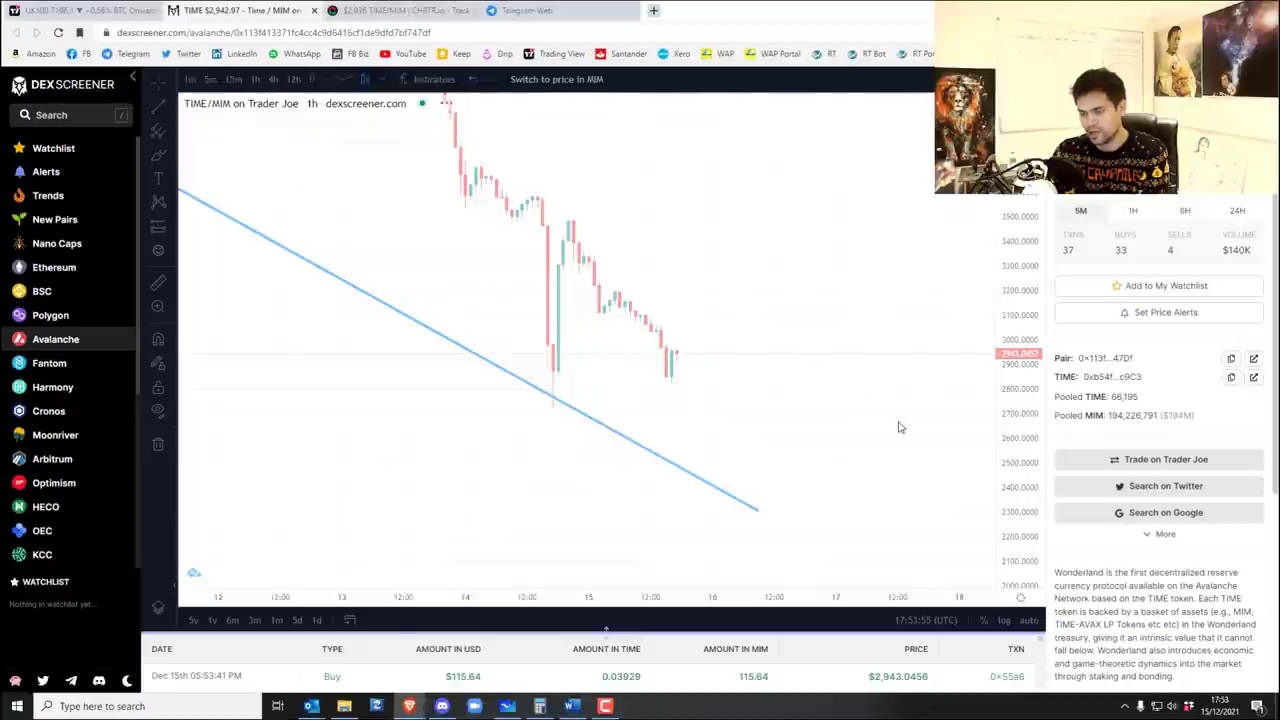
pyautogui.click(273, 79)
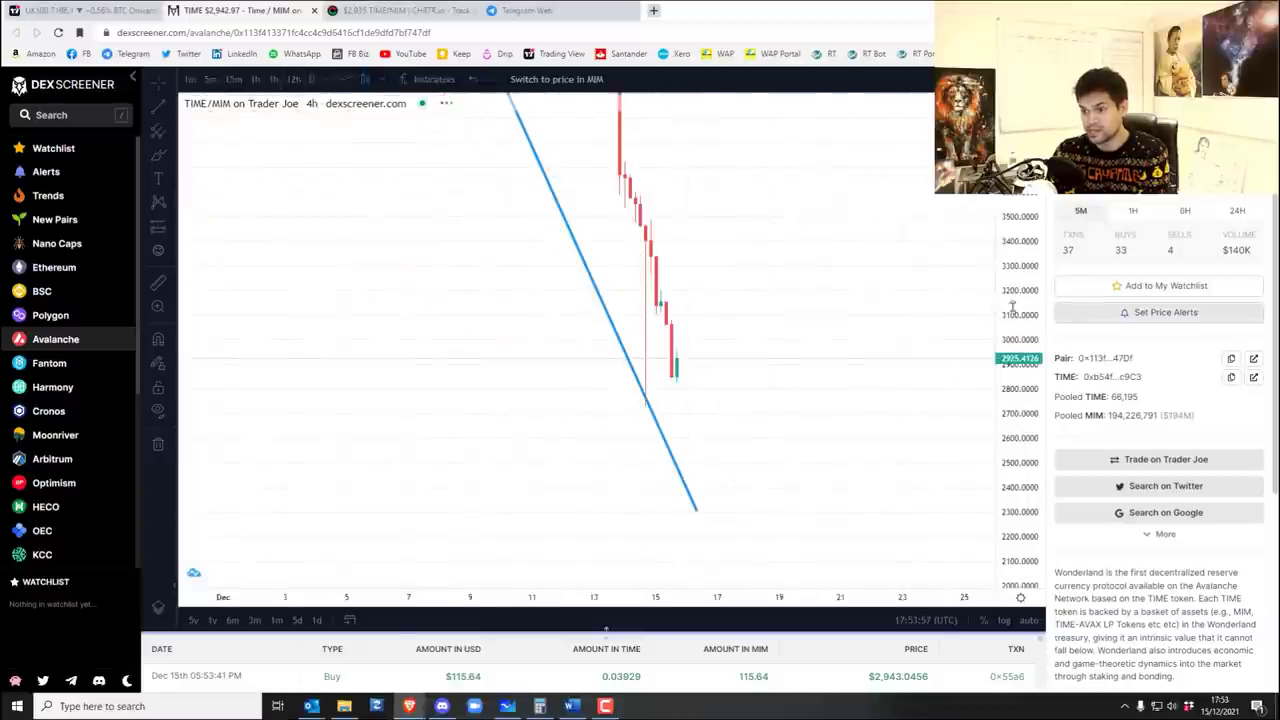
pyautogui.scroll(1, 993, 303)
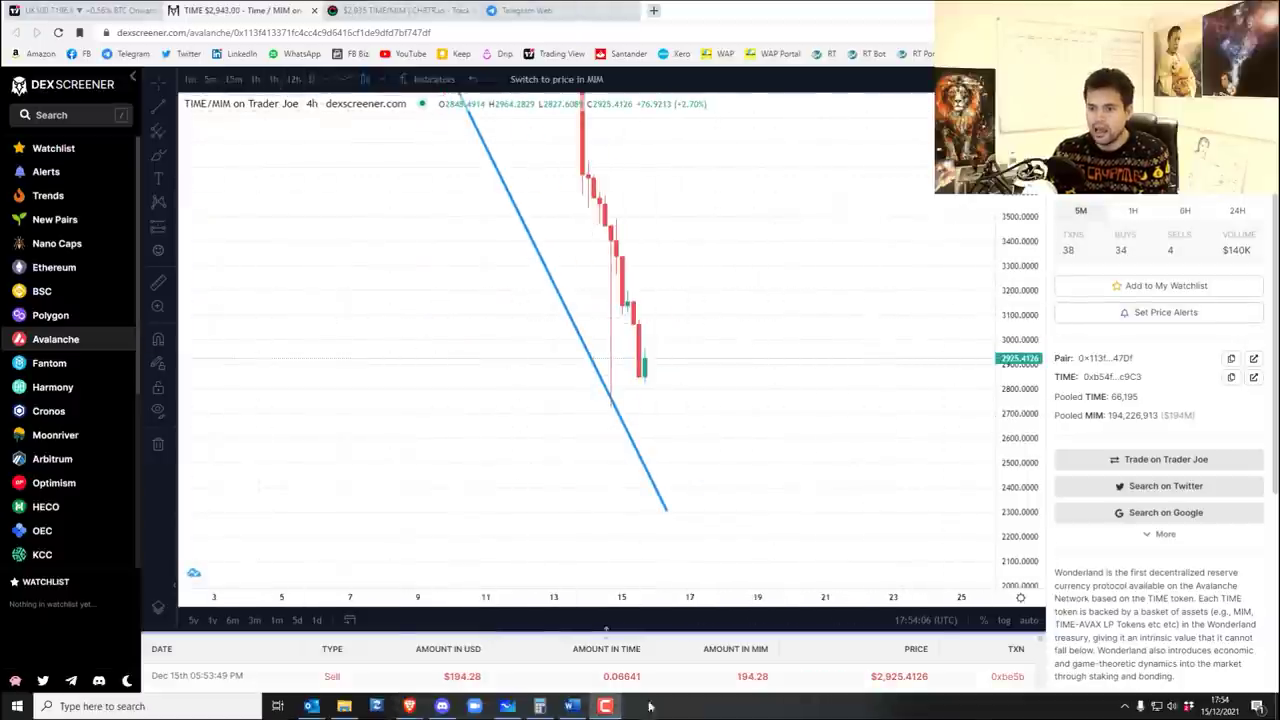
# Switch to the Word token list and highlight the TIME and wMEMO entries in turn.
pyautogui.click(572, 706)
pyautogui.moveTo(456, 200); pyautogui.dragTo(377, 207)
pyautogui.moveTo(516, 246); pyautogui.dragTo(396, 245)
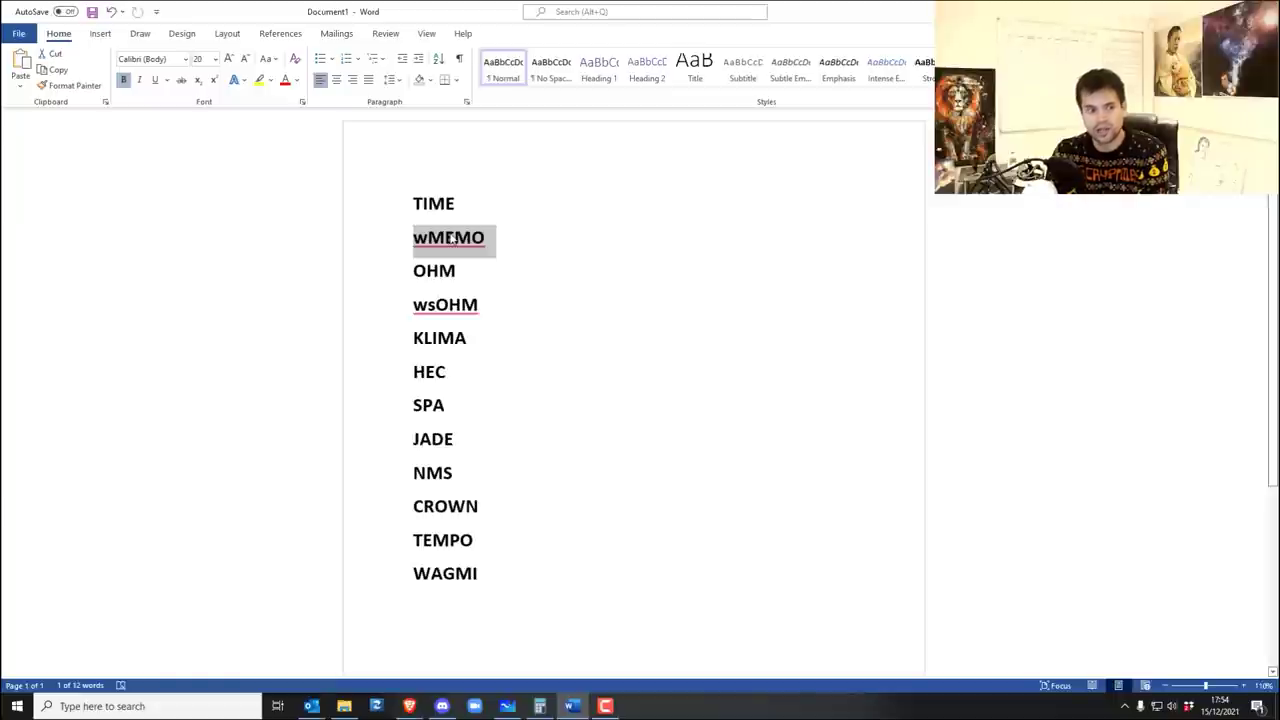
pyautogui.click(423, 249)
pyautogui.moveTo(414, 241); pyautogui.dragTo(498, 237)
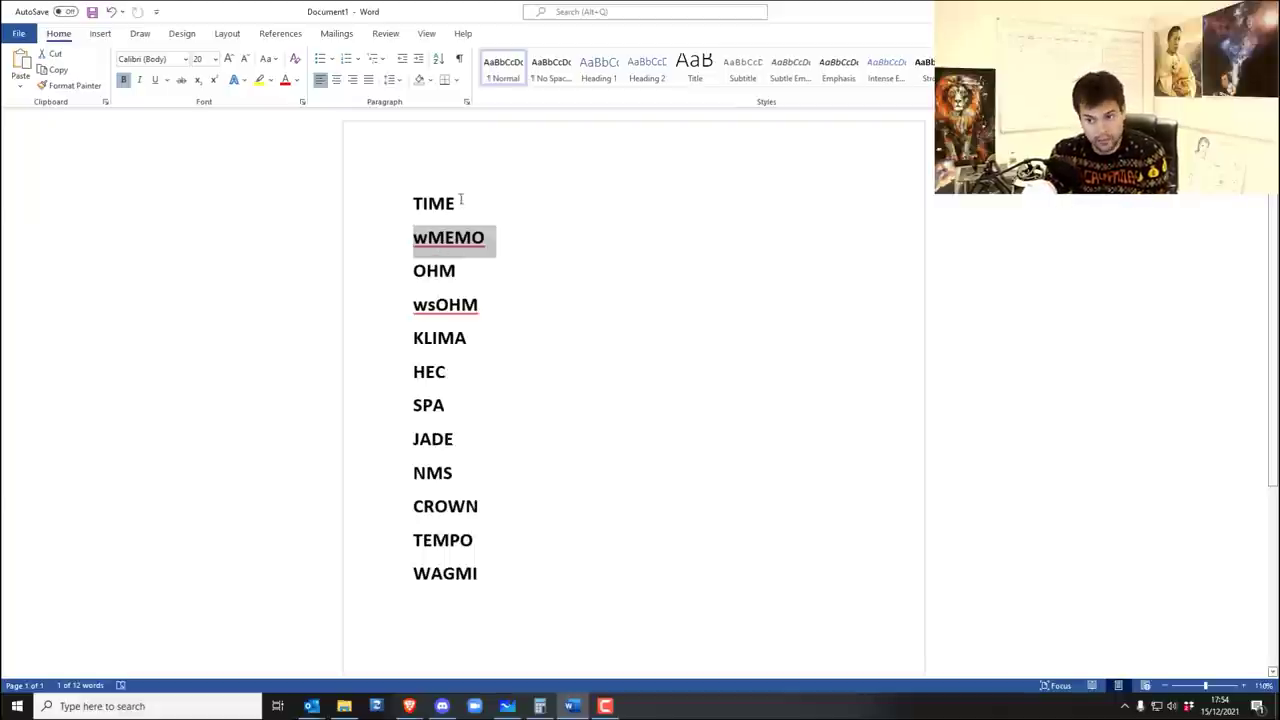
pyautogui.moveTo(455, 202); pyautogui.dragTo(411, 202)
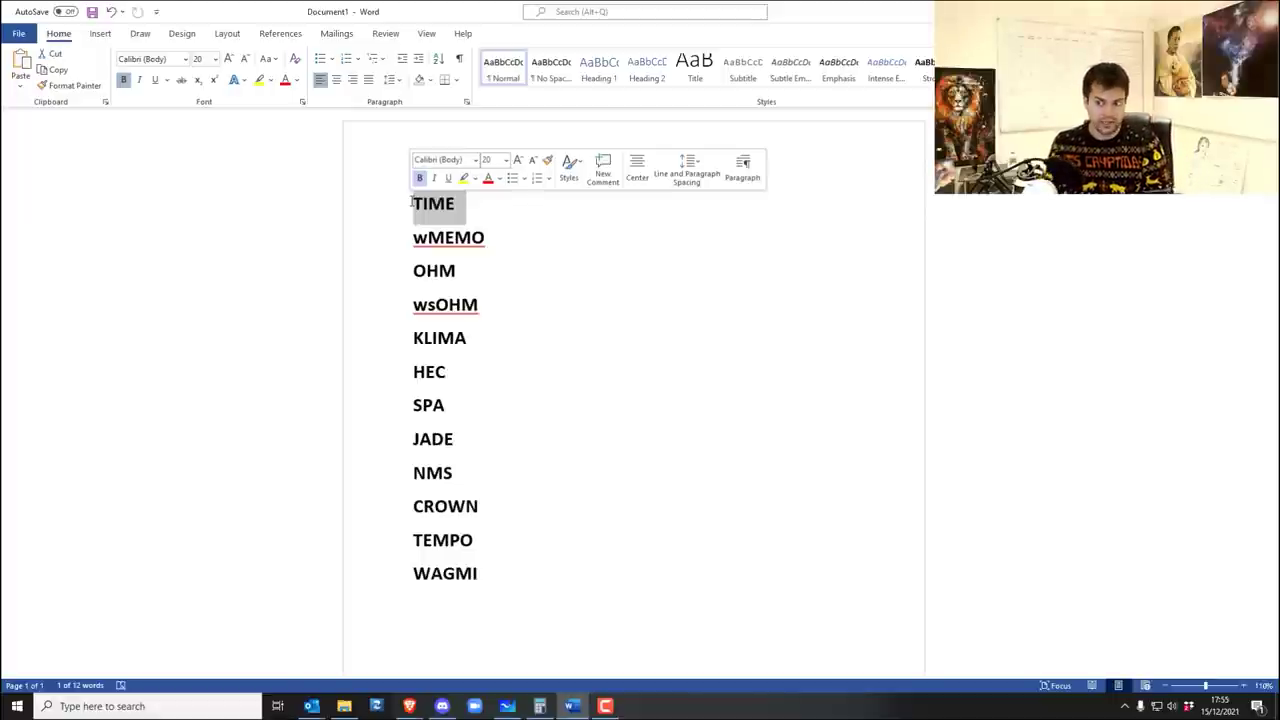
# Return to DEX Screener, search for wmemo and open the wMEMO/MIM pair on SpiritSwap as a daily chart.
pyautogui.click(409, 706)
pyautogui.click(490, 645)
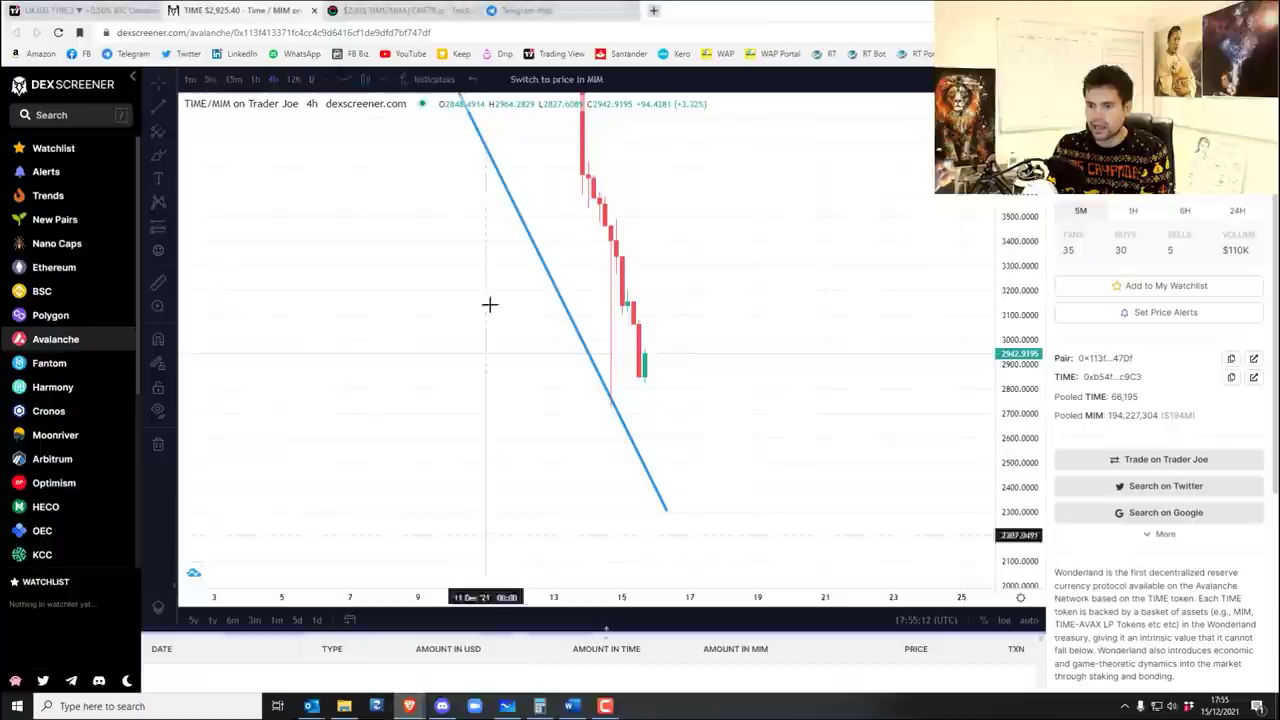
pyautogui.click(70, 114)
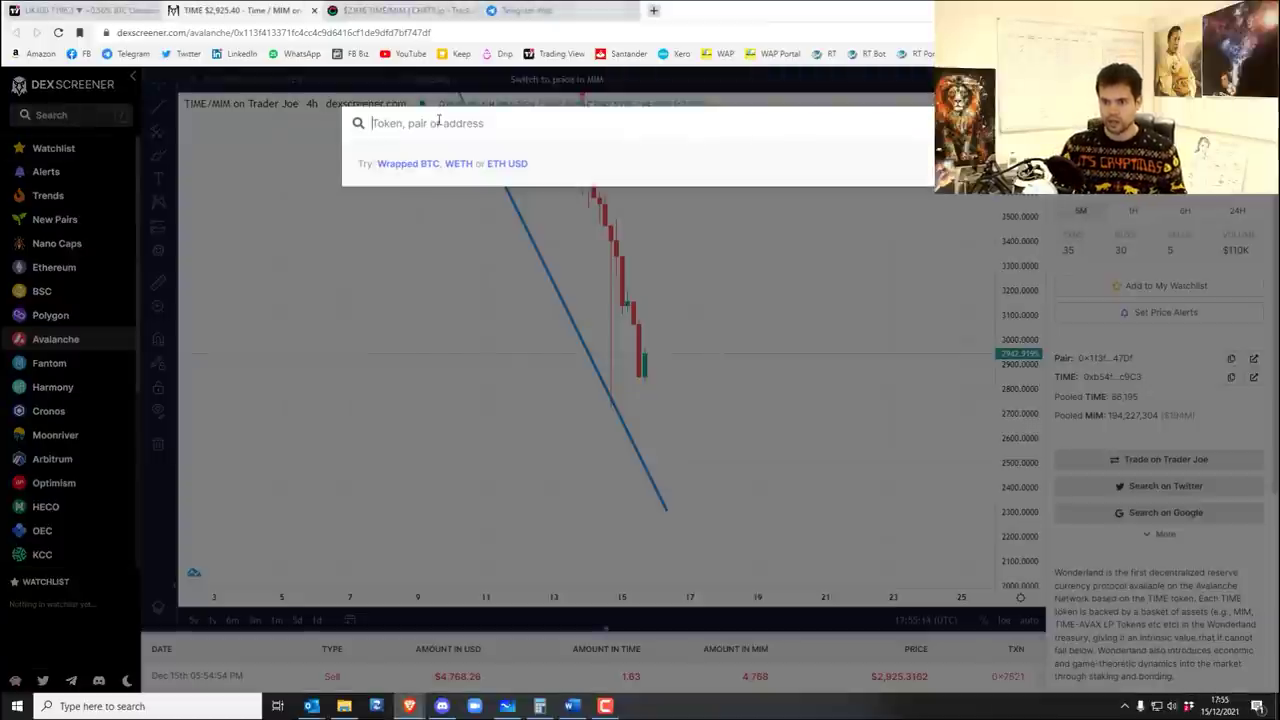
pyautogui.write('wmemo')
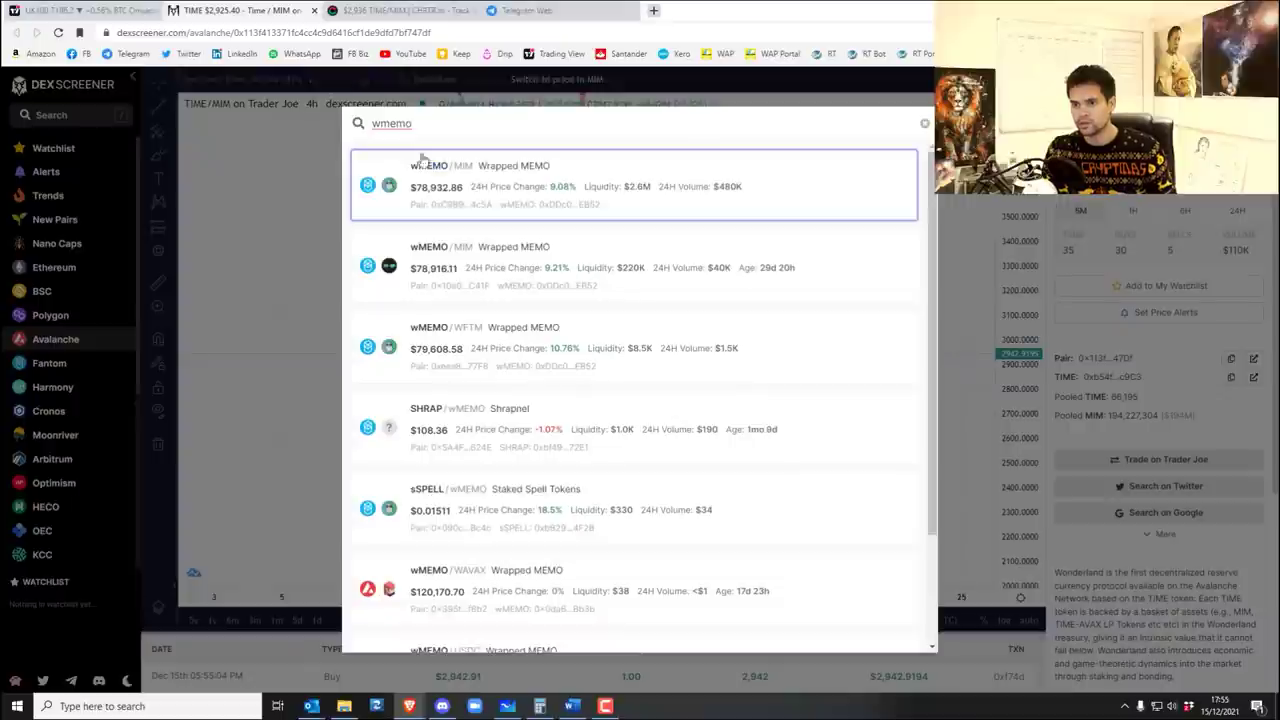
pyautogui.click(440, 190)
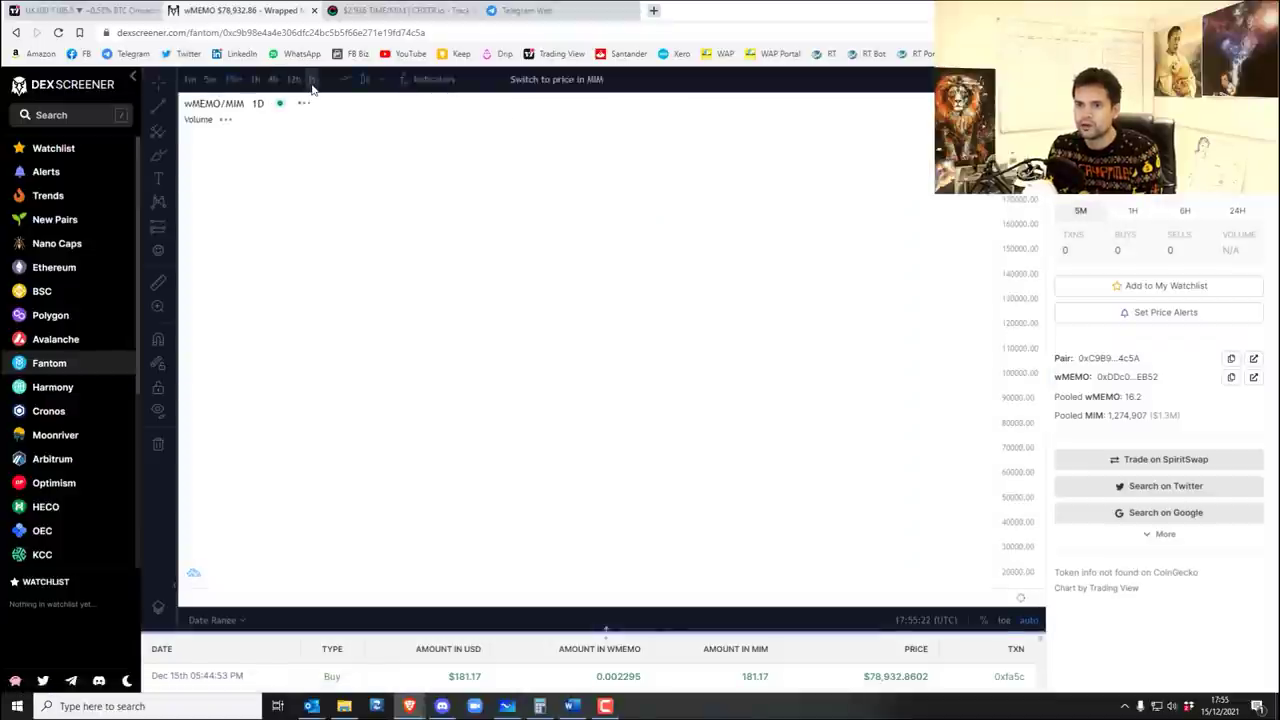
pyautogui.click(311, 79)
pyautogui.moveTo(694, 423); pyautogui.dragTo(603, 400)
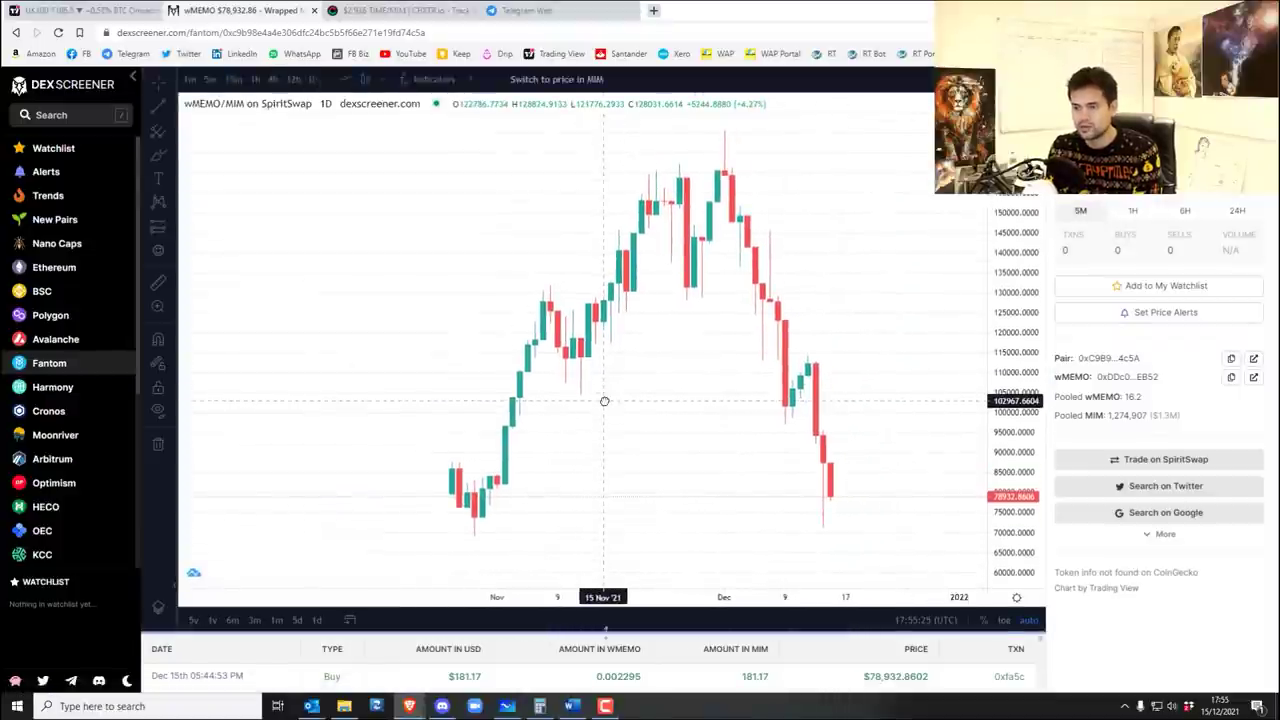
# Circle the November–December top on the wMEMO/MIM daily chart and draw an ascending trend line under the rally from 28 Oct to 13 Dec '21.
pyautogui.click(162, 157)
pyautogui.moveTo(749, 171)
pyautogui.mouseDown()
pyautogui.moveTo(597, 251)
pyautogui.moveTo(803, 249)
pyautogui.moveTo(702, 167)
pyautogui.mouseUp()
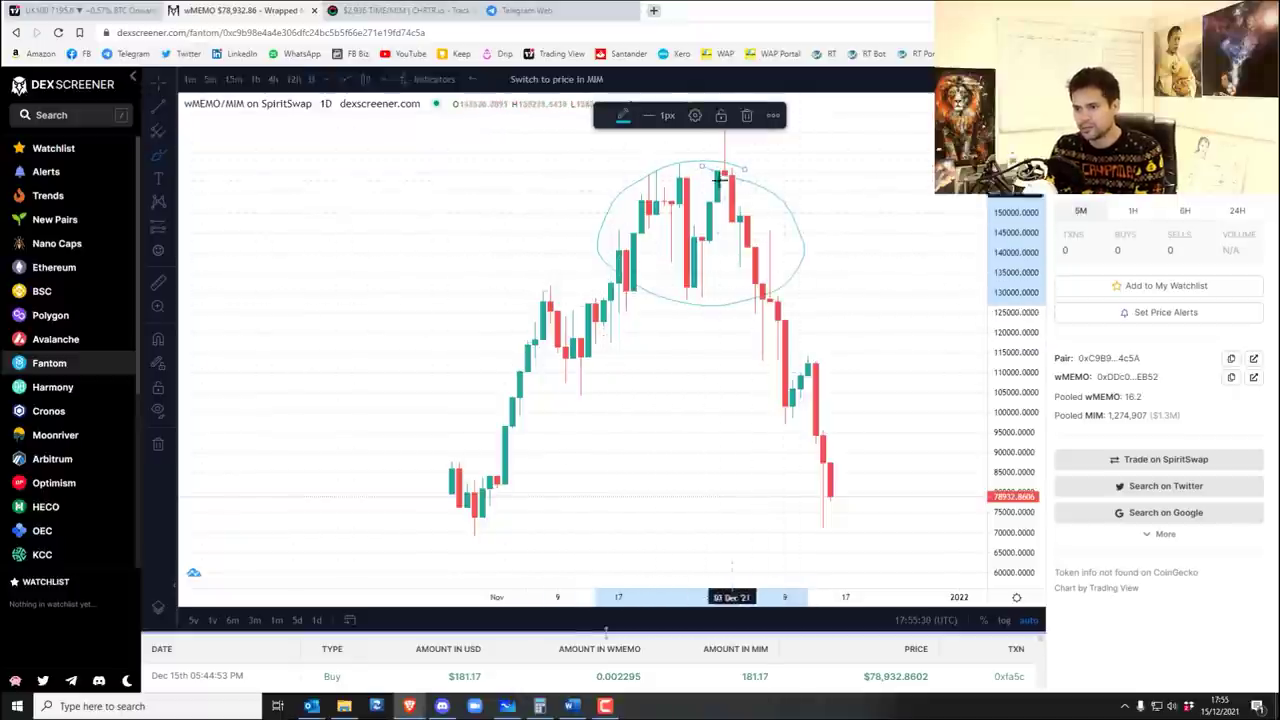
pyautogui.click(160, 107)
pyautogui.click(468, 525)
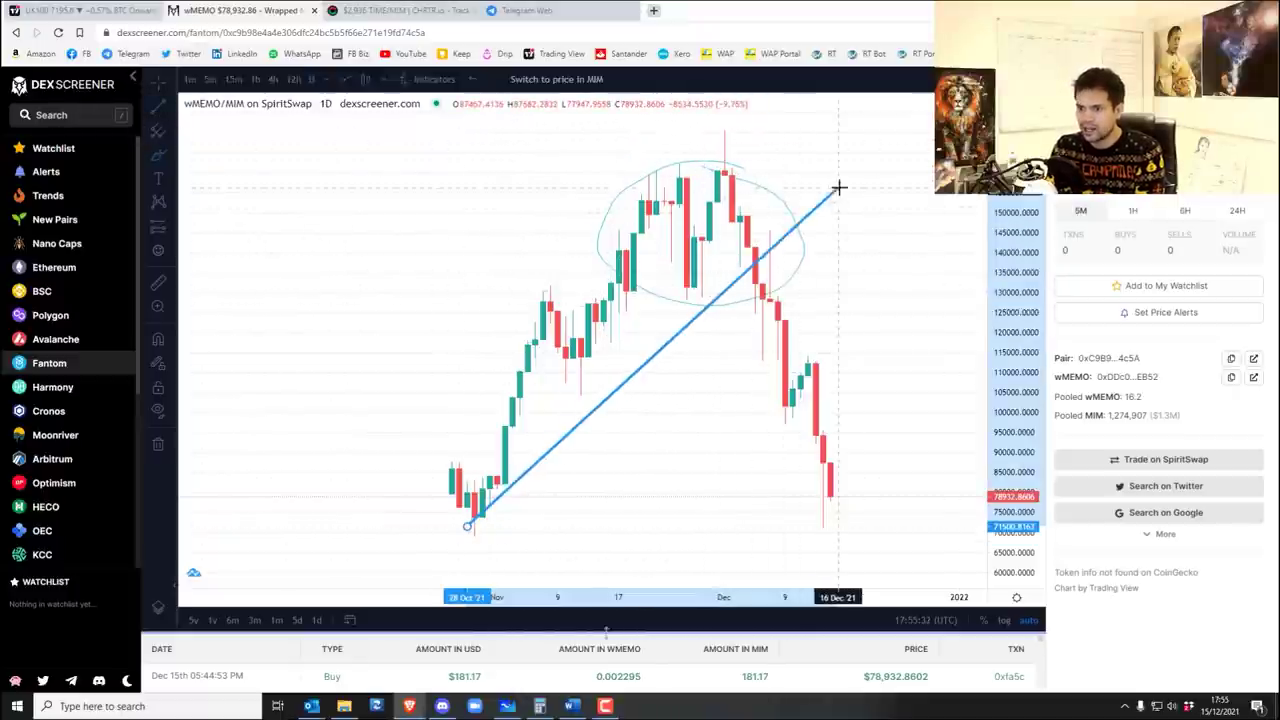
pyautogui.click(817, 165)
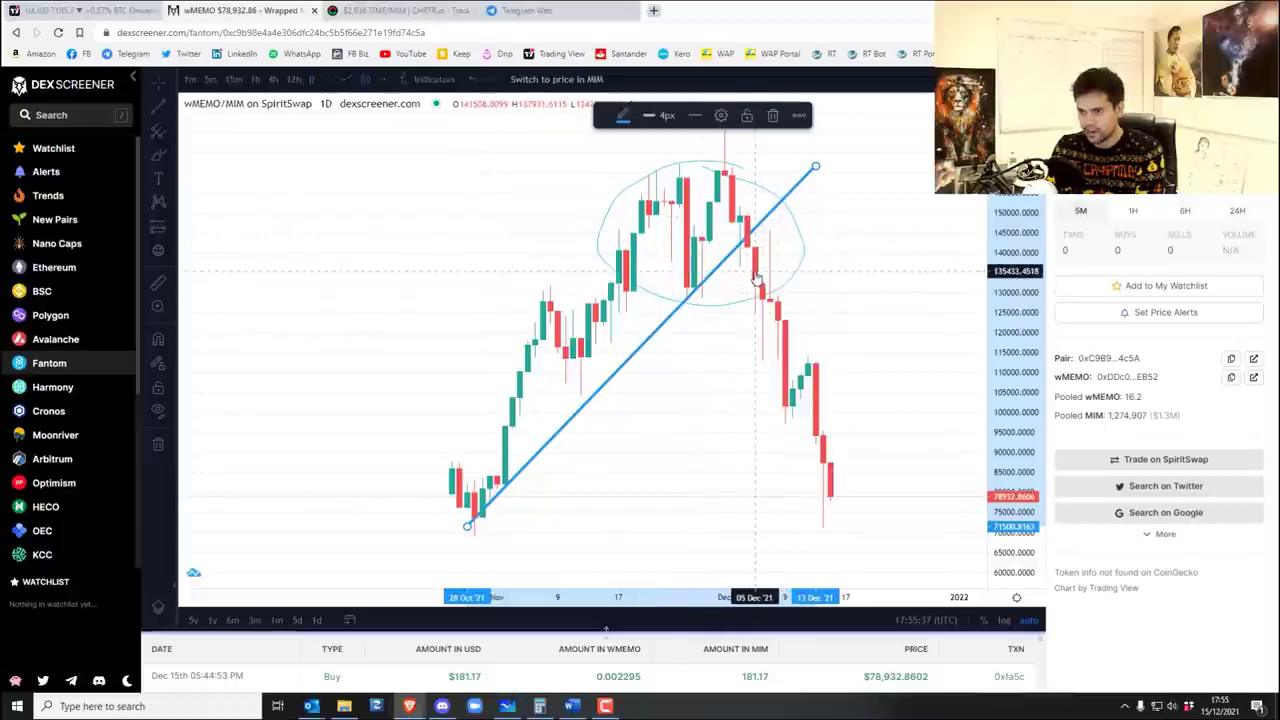
# Draw a descending trend line along the wMEMO/MIM sell-off from the 2 Dec high to about 22 Dec '21.
pyautogui.click(157, 130)
pyautogui.click(732, 150)
pyautogui.click(880, 532)
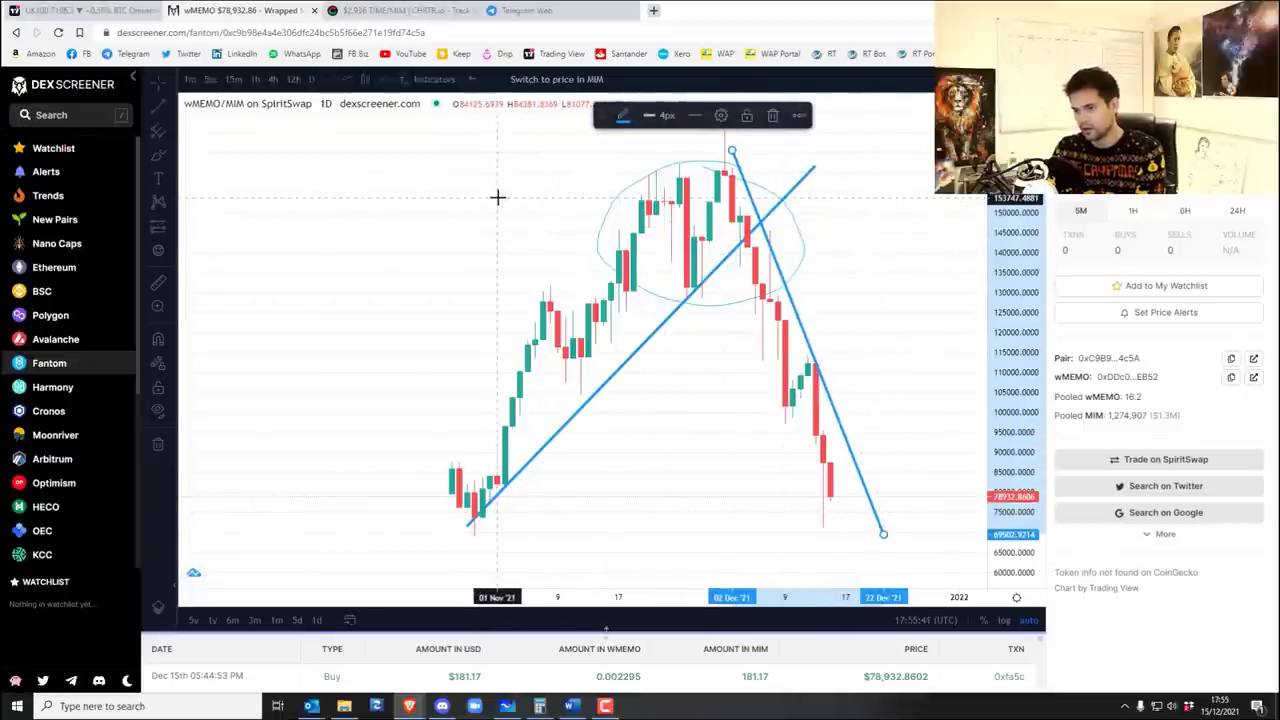
pyautogui.scroll(2, 715, 451)
pyautogui.scroll(1, 717, 510)
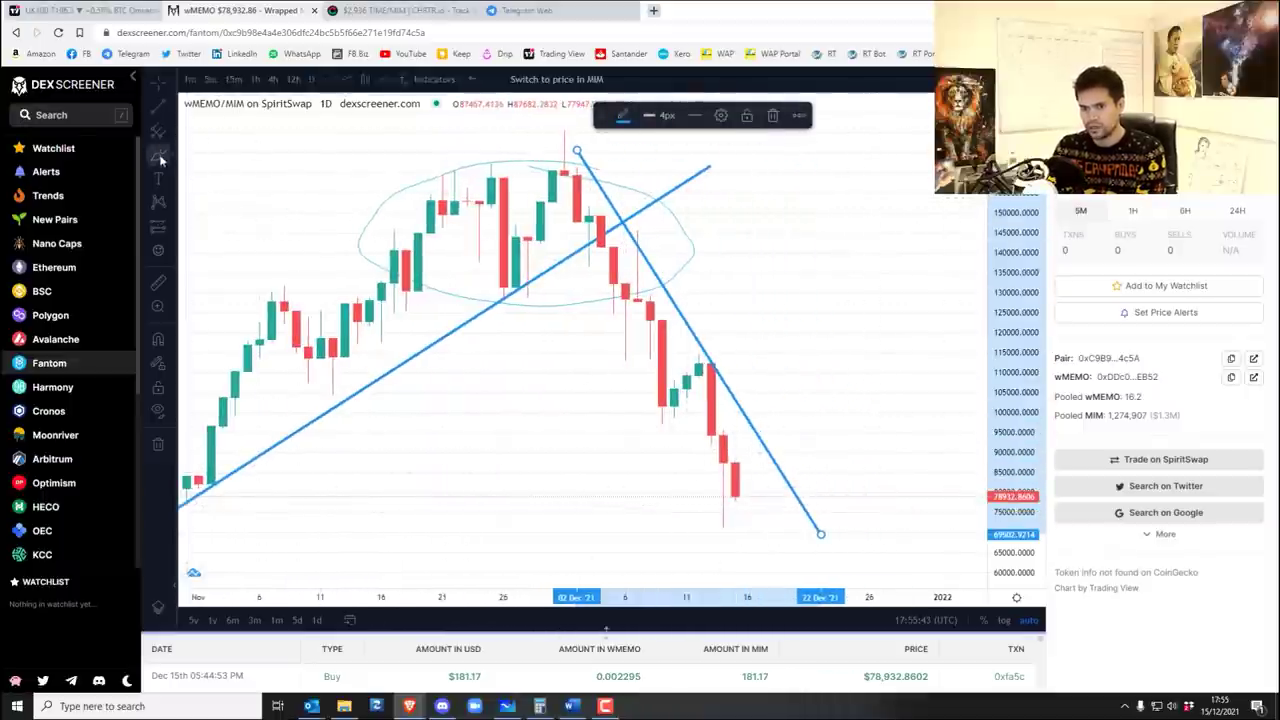
pyautogui.click(722, 522)
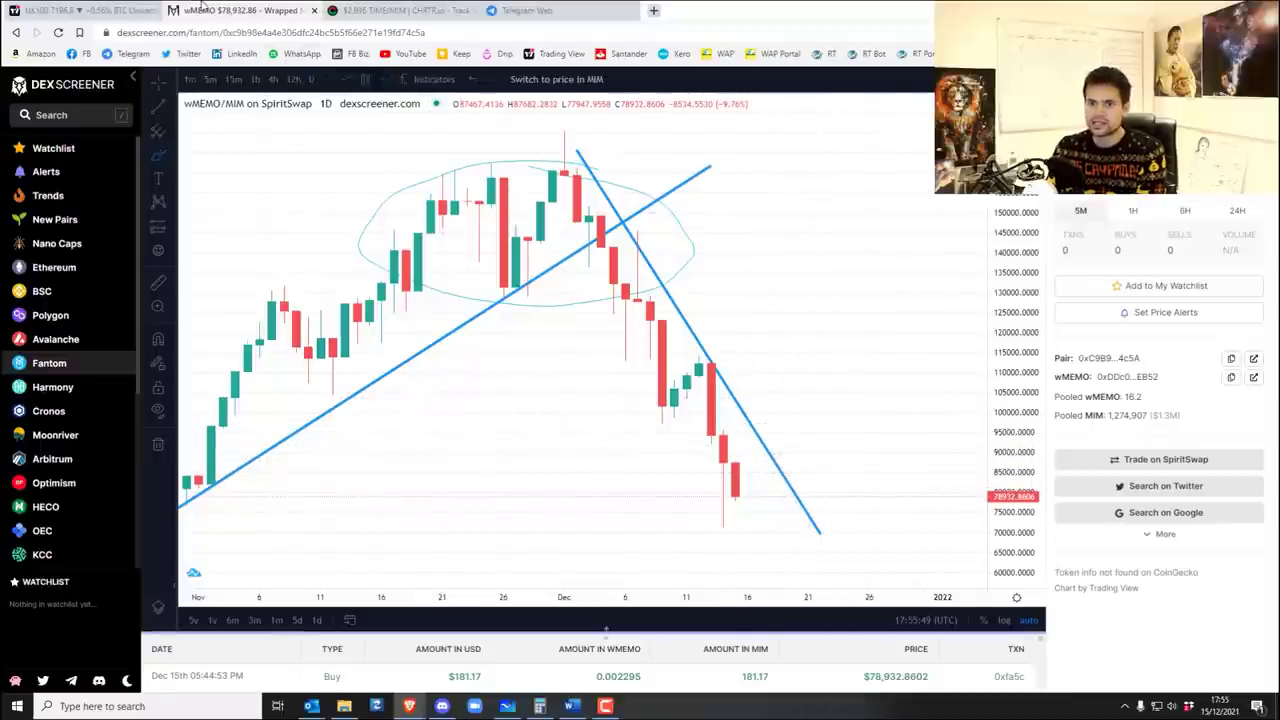
# Search for TIME, open the TIME/MIM pair on Avalanche and compress its chart to show several days of price action.
pyautogui.click(60, 115)
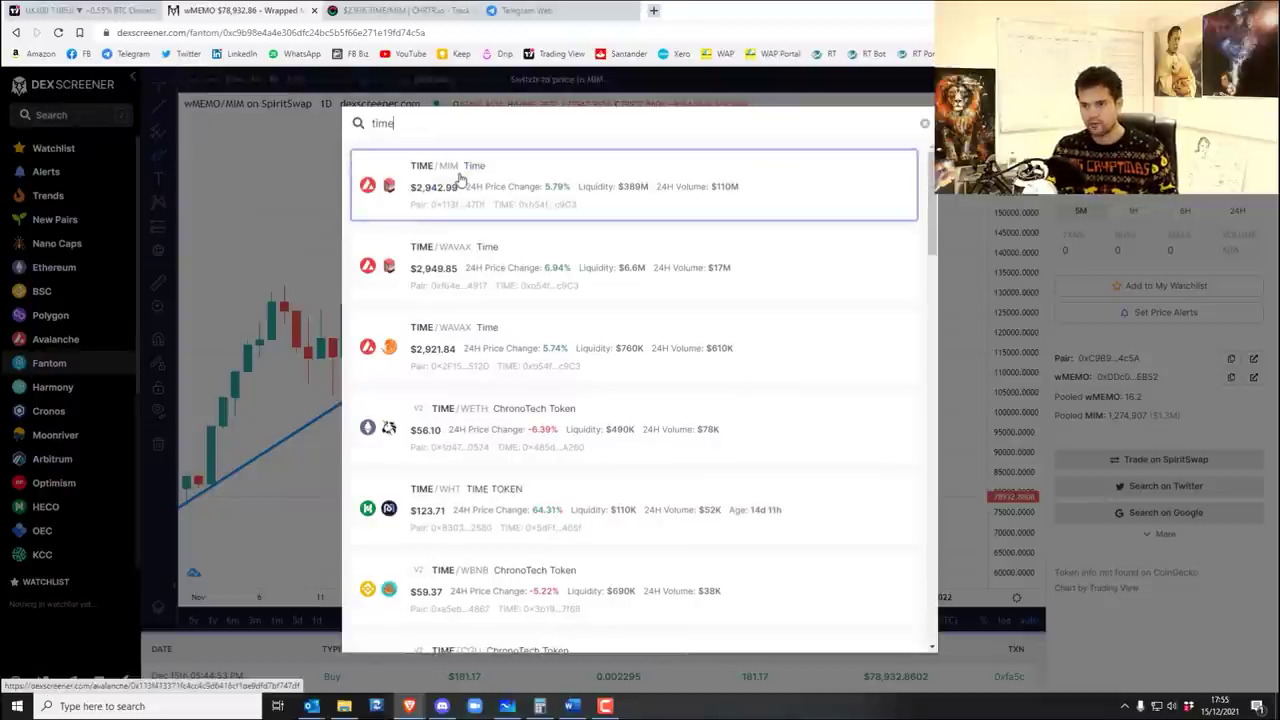
pyautogui.click(459, 178)
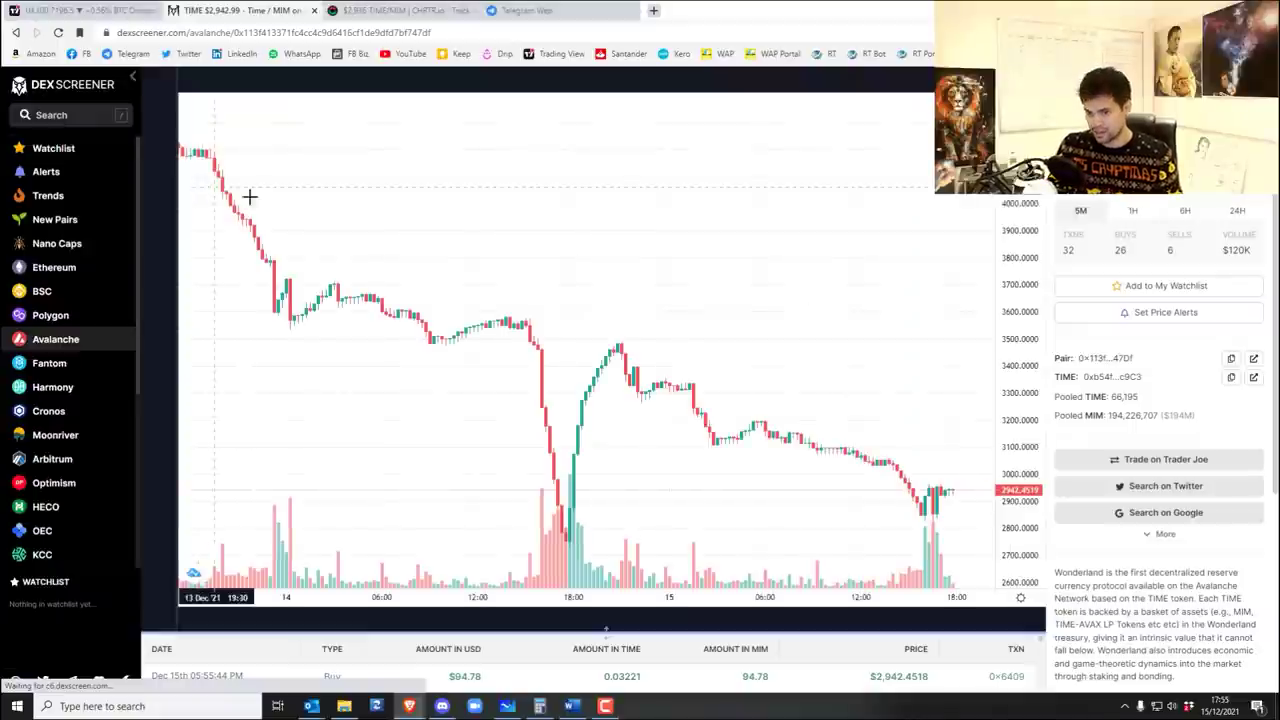
pyautogui.scroll(-5, 540, 418)
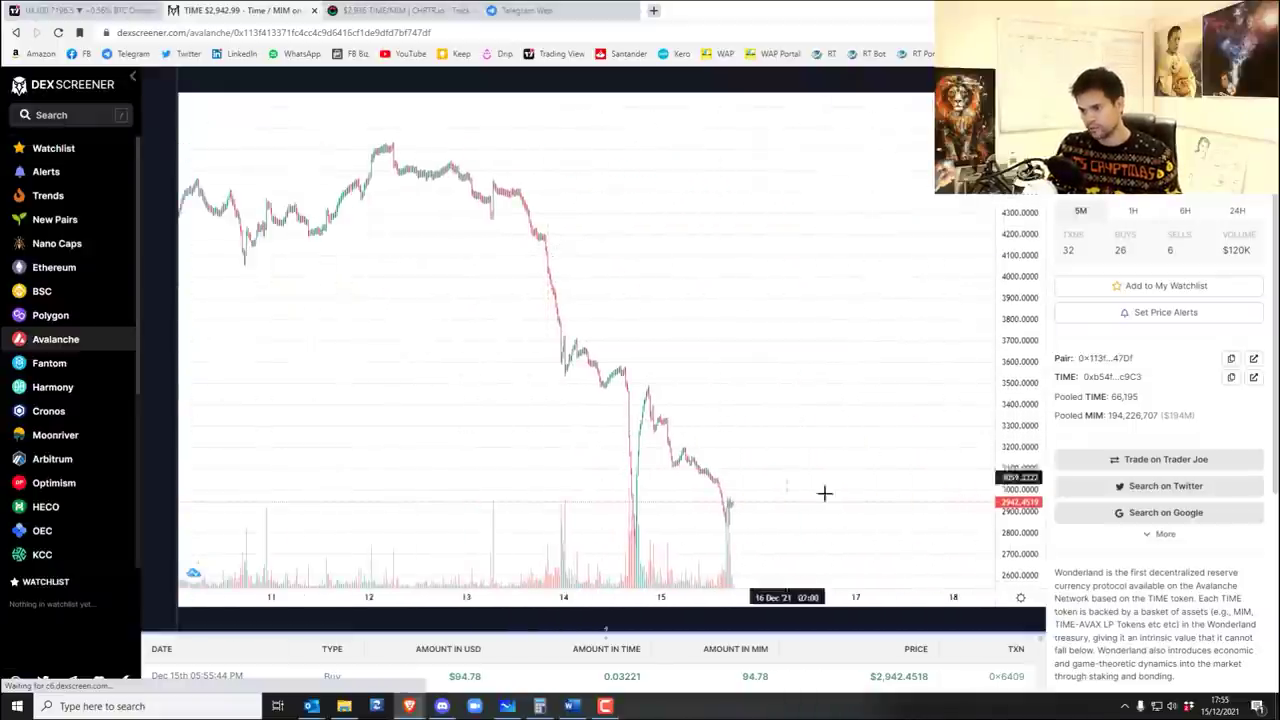
pyautogui.moveTo(1020, 330); pyautogui.dragTo(1010, 475)
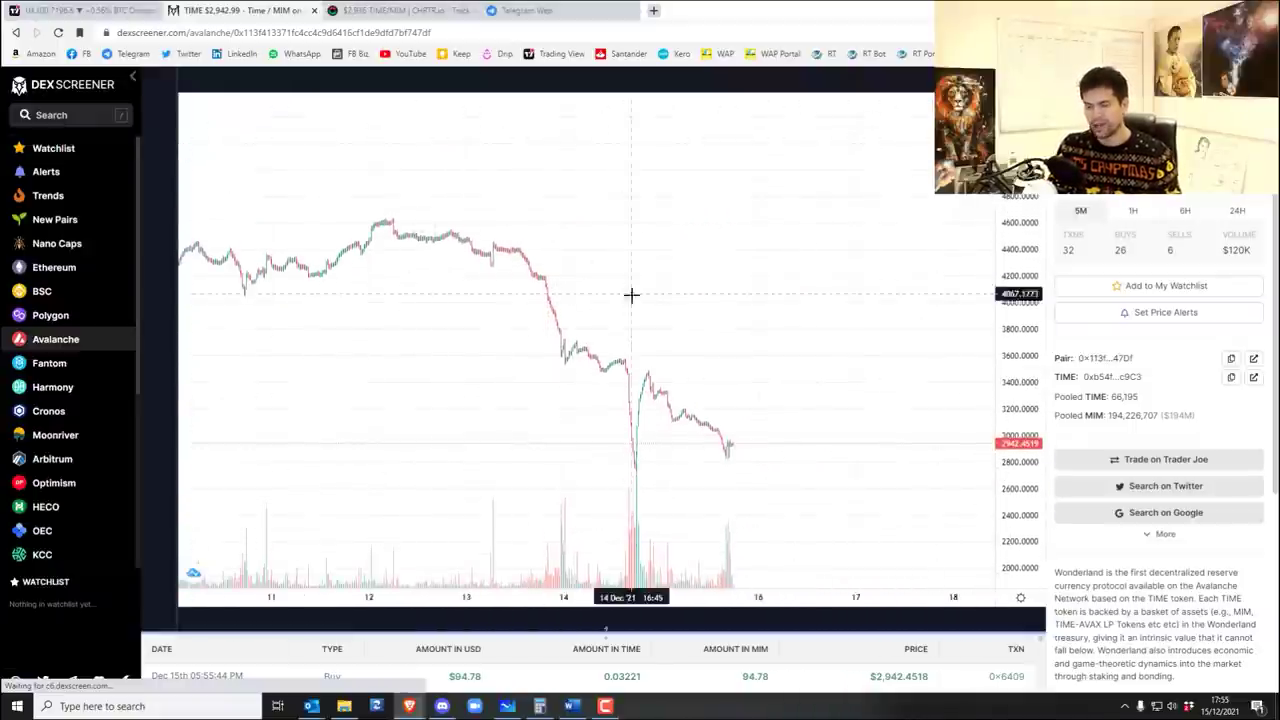
# Highlight OHM in the Word token list, return to the browser and open the OHMDAI daily chart on TradingView.
pyautogui.click(571, 706)
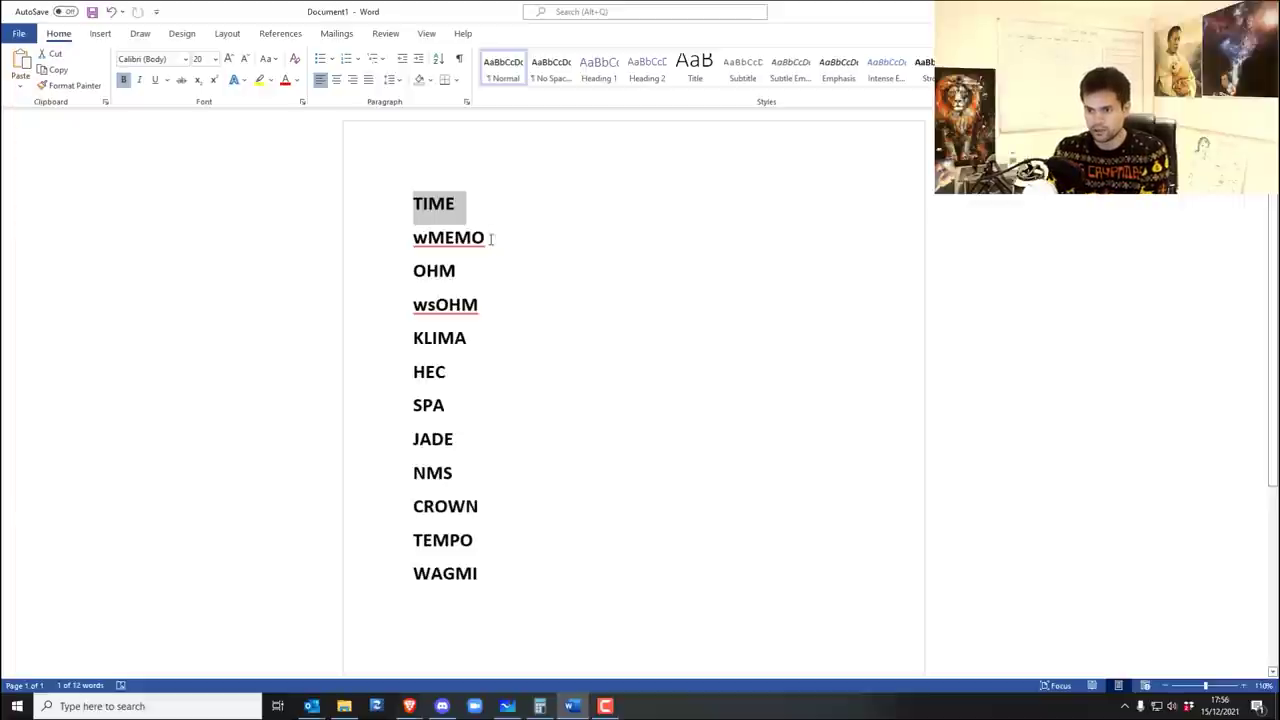
pyautogui.click(377, 268)
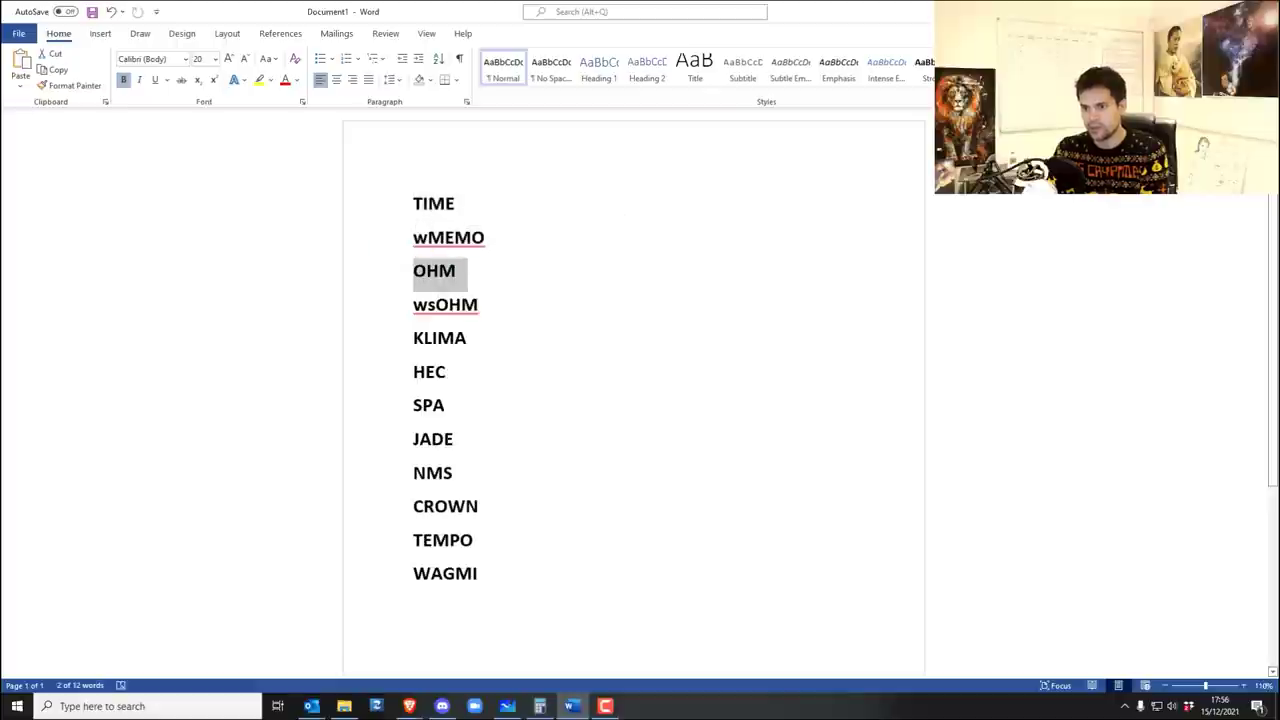
pyautogui.click(416, 706)
pyautogui.click(505, 658)
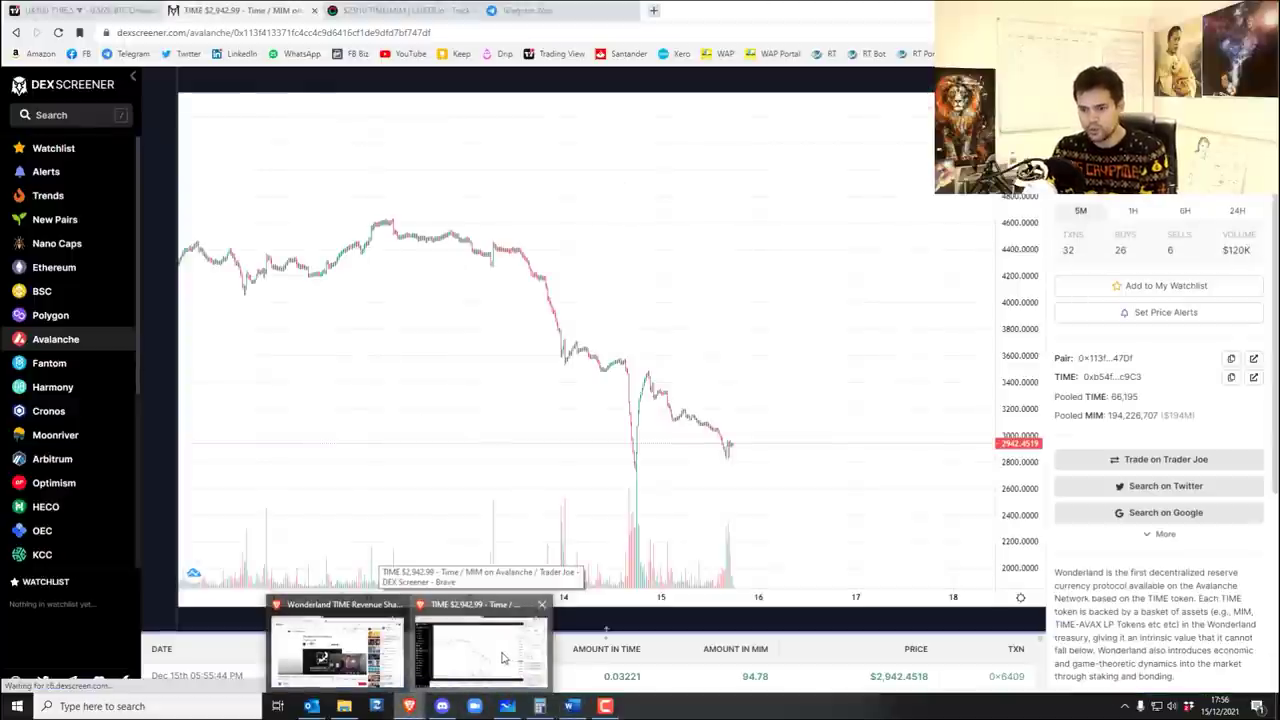
pyautogui.click(72, 10)
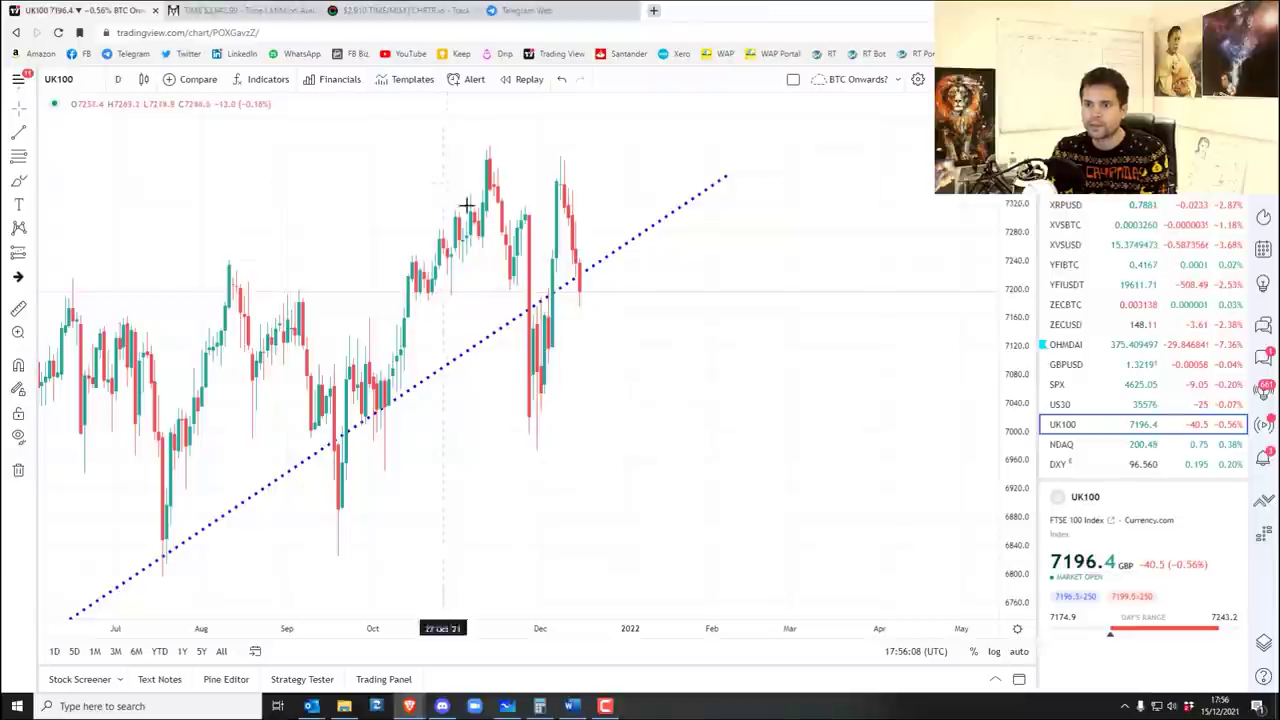
pyautogui.click(1068, 346)
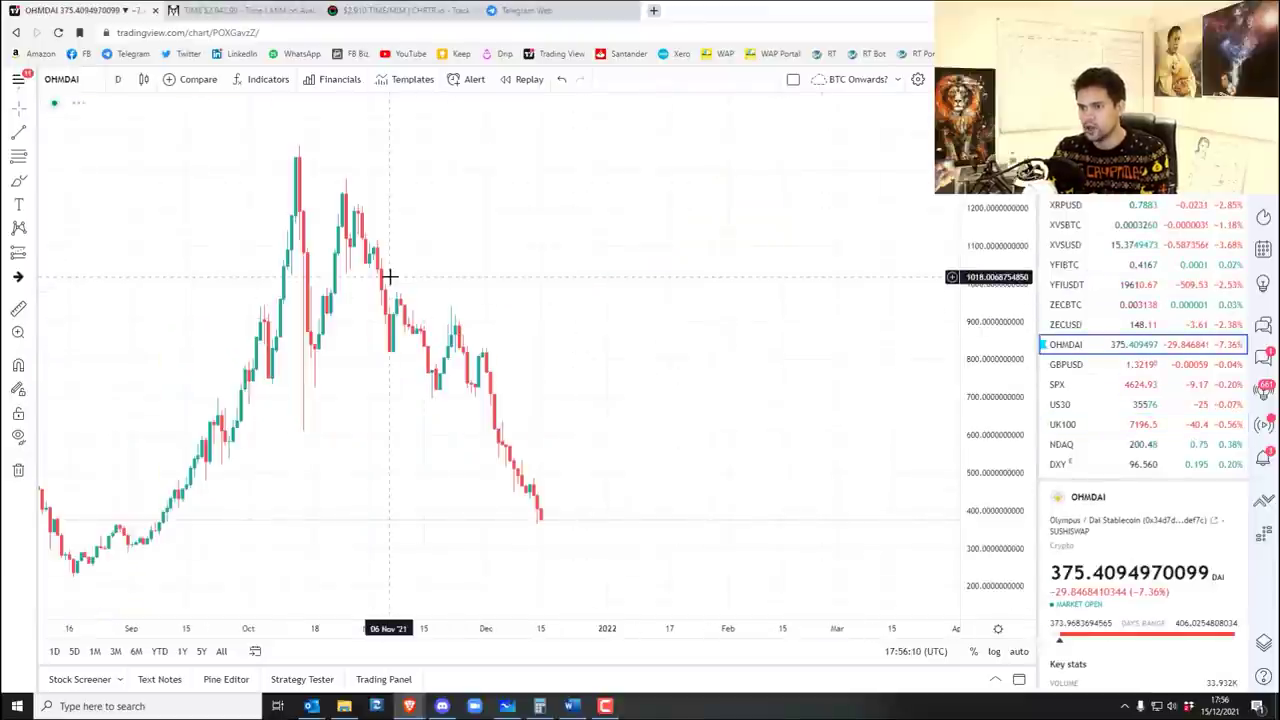
pyautogui.moveTo(482, 335)
pyautogui.mouseDown()
pyautogui.moveTo(738, 291)
pyautogui.moveTo(722, 322)
pyautogui.mouseUp()
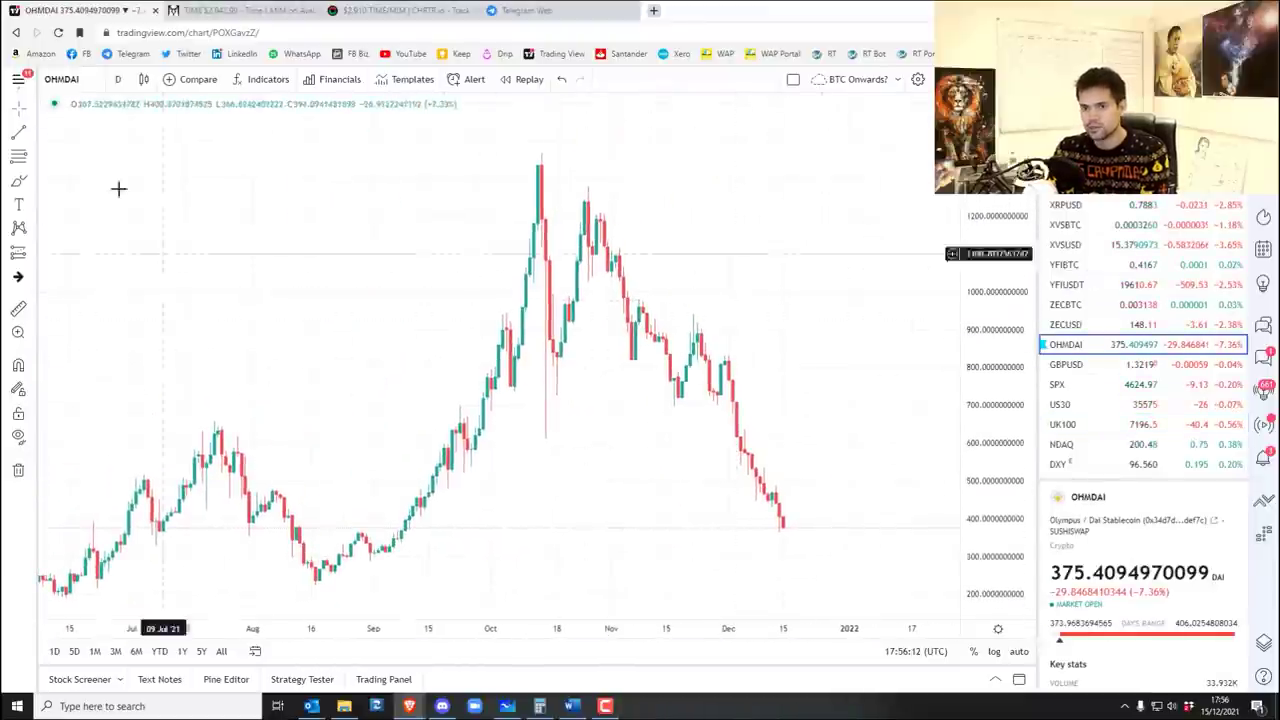
# Draw an ascending trend line under the OHMDAI rally from 30 Aug to 6 Dec '21.
pyautogui.click(18, 133)
pyautogui.click(367, 583)
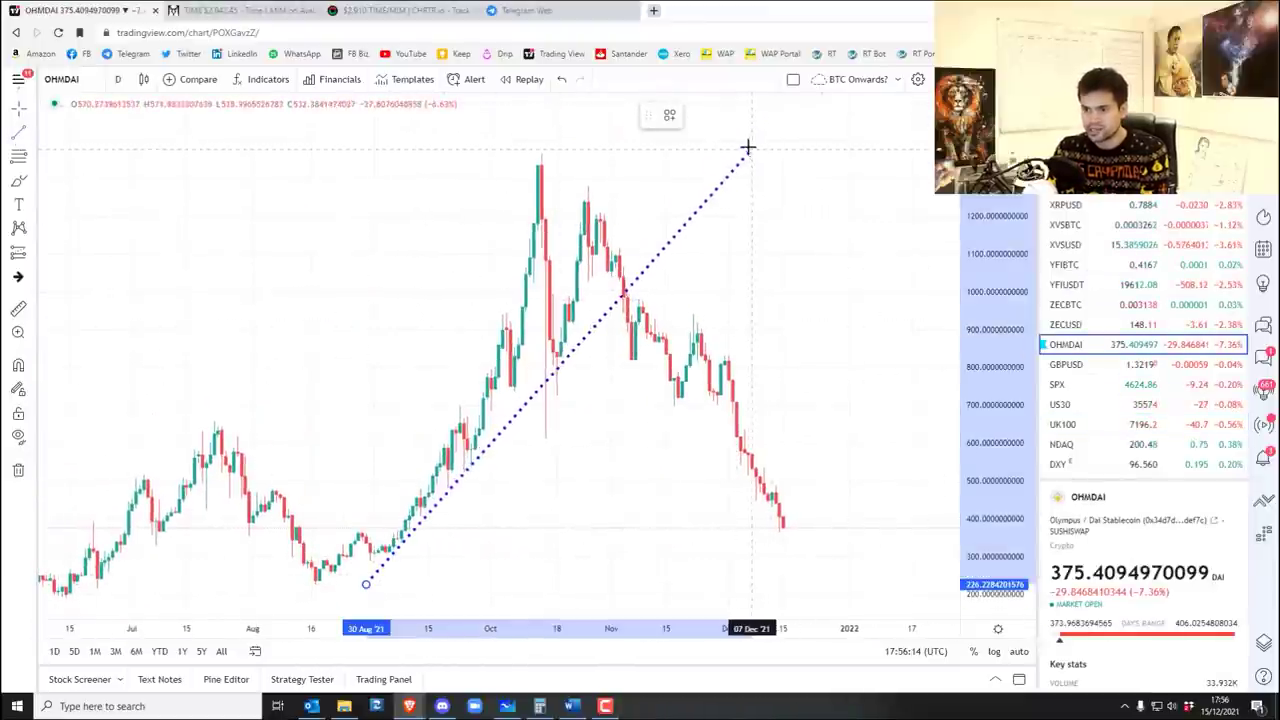
pyautogui.click(745, 147)
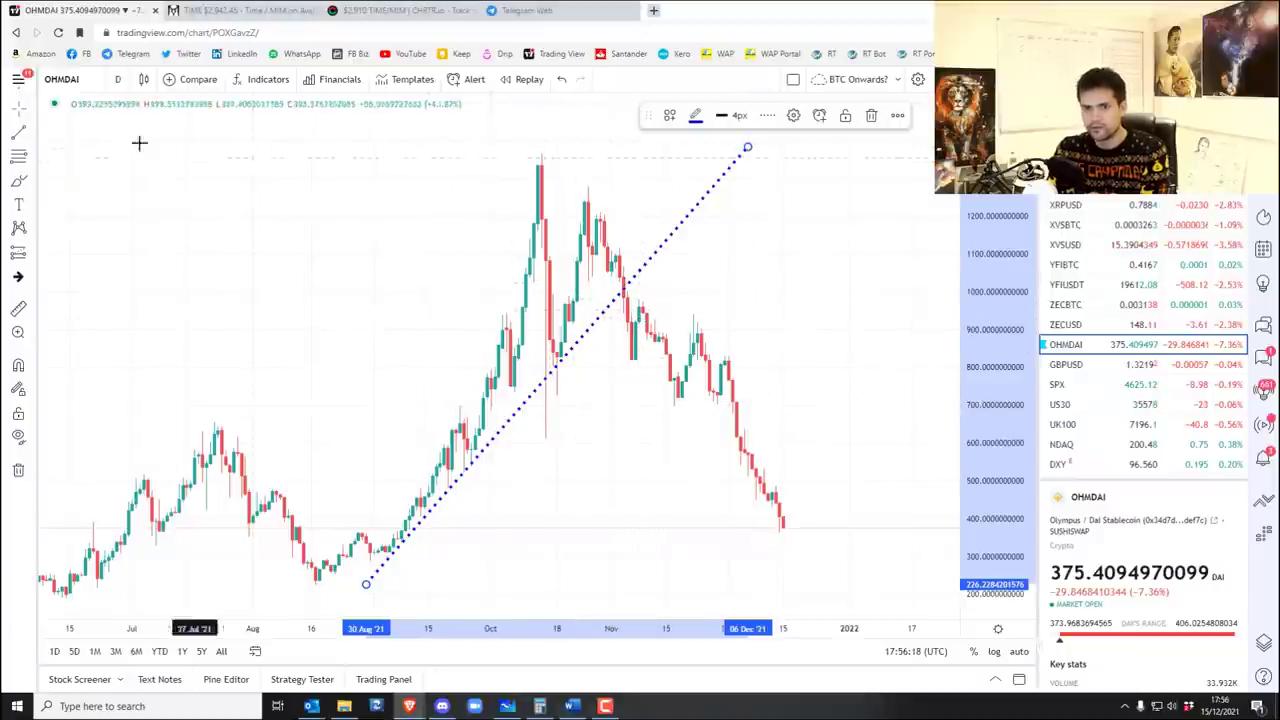
# Draw a descending trend line on OHMDAI and adjust its ends so it runs from the October peak along the falling highs.
pyautogui.click(19, 132)
pyautogui.click(604, 186)
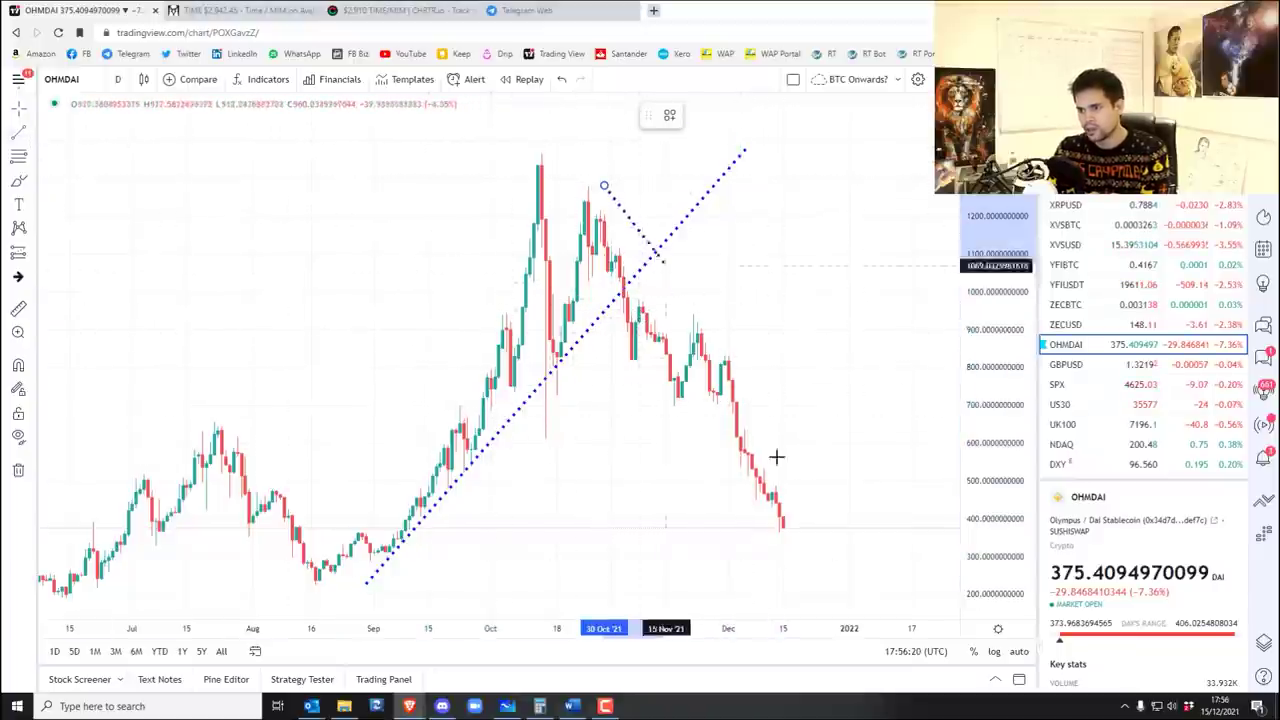
pyautogui.click(900, 593)
pyautogui.moveTo(604, 186); pyautogui.dragTo(538, 158)
pyautogui.moveTo(900, 592)
pyautogui.mouseDown()
pyautogui.moveTo(927, 577)
pyautogui.moveTo(923, 566)
pyautogui.mouseUp()
pyautogui.moveTo(851, 346); pyautogui.dragTo(743, 304)
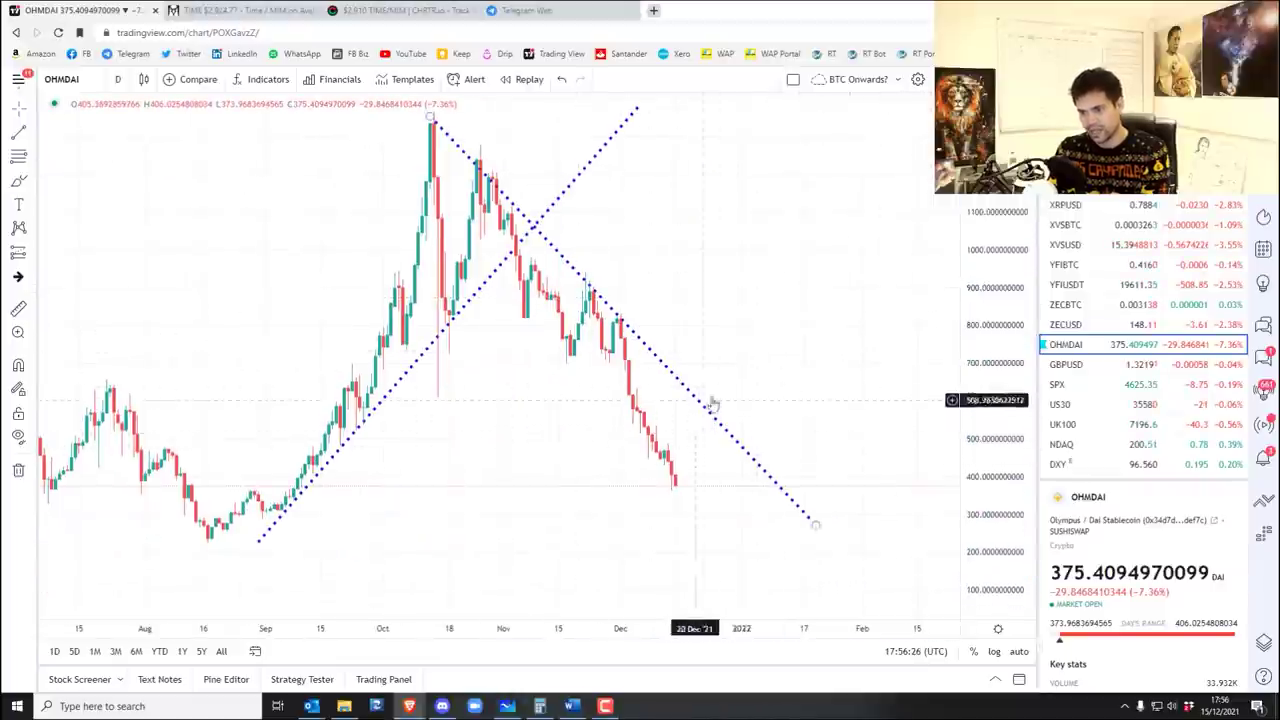
# Draw a long-term support line under the OHMDAI lows from 23 May '21 into early 2022 and fine-tune both endpoints.
pyautogui.moveTo(542, 486); pyautogui.dragTo(609, 383)
pyautogui.scroll(-5, 760, 350)
pyautogui.moveTo(978, 288); pyautogui.dragTo(975, 440)
pyautogui.scroll(1, 769, 403)
pyautogui.click(18, 132)
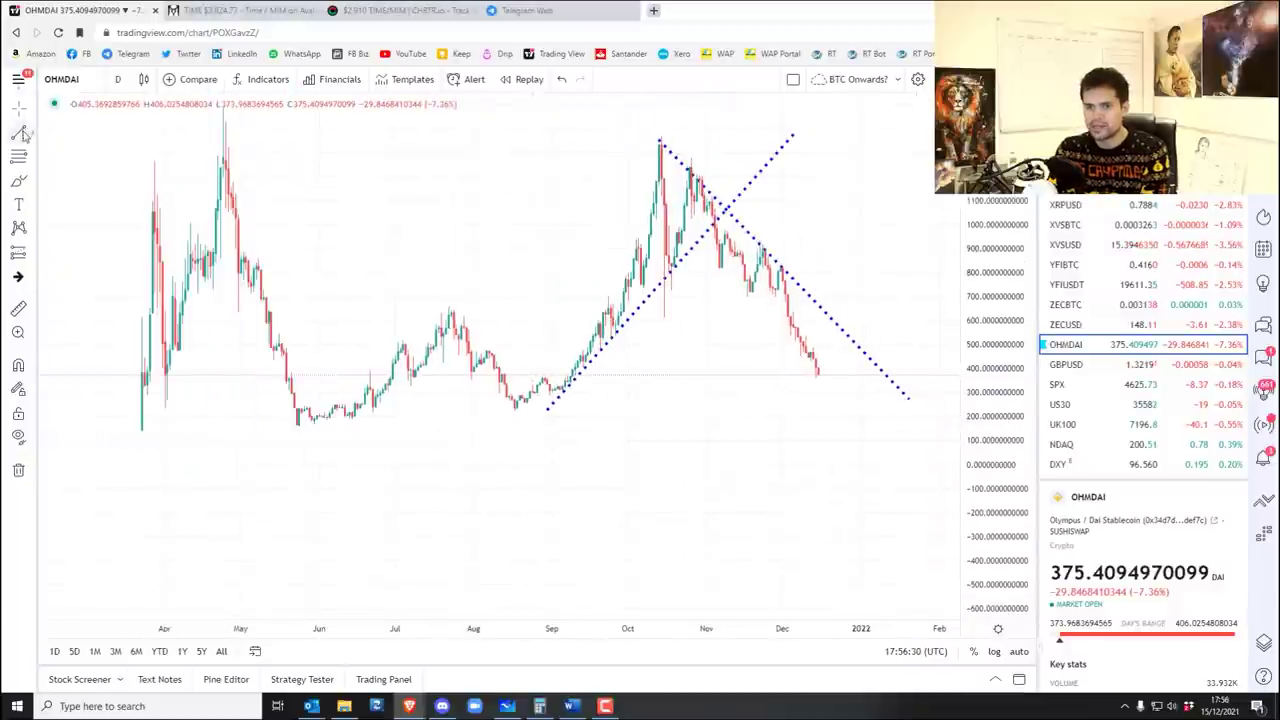
pyautogui.click(295, 428)
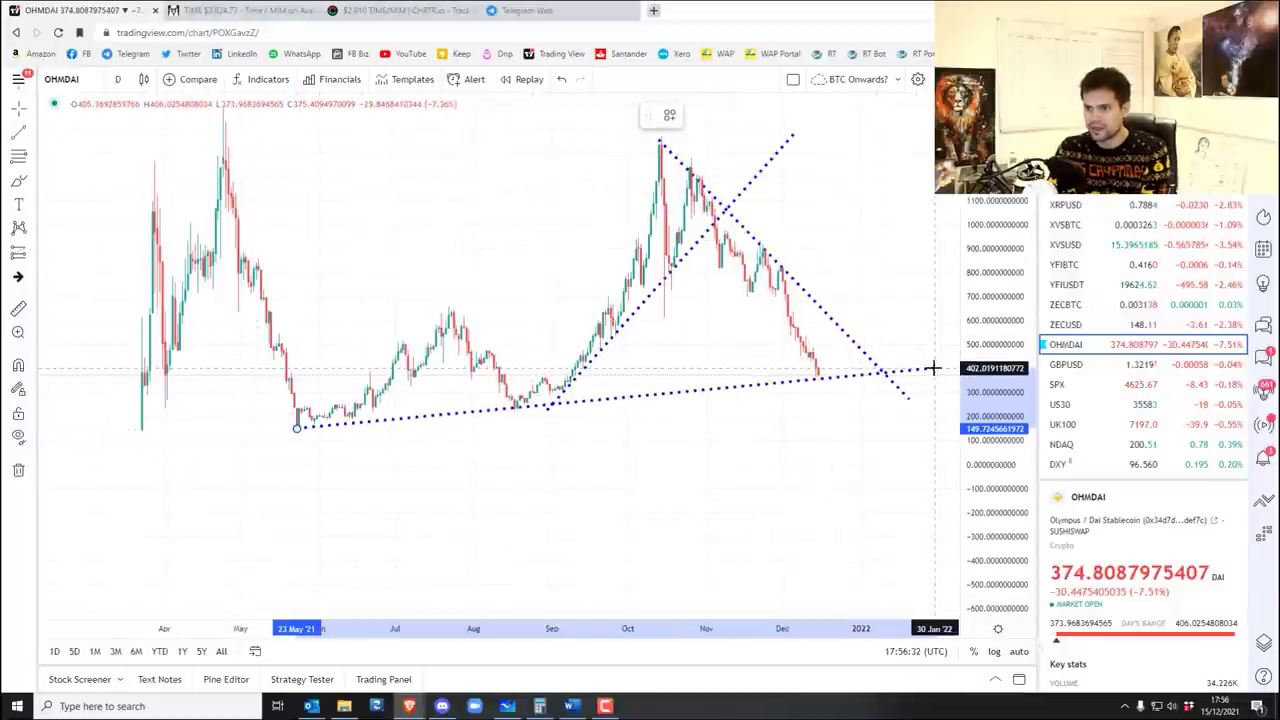
pyautogui.click(932, 368)
pyautogui.hscroll(3, 886, 514)
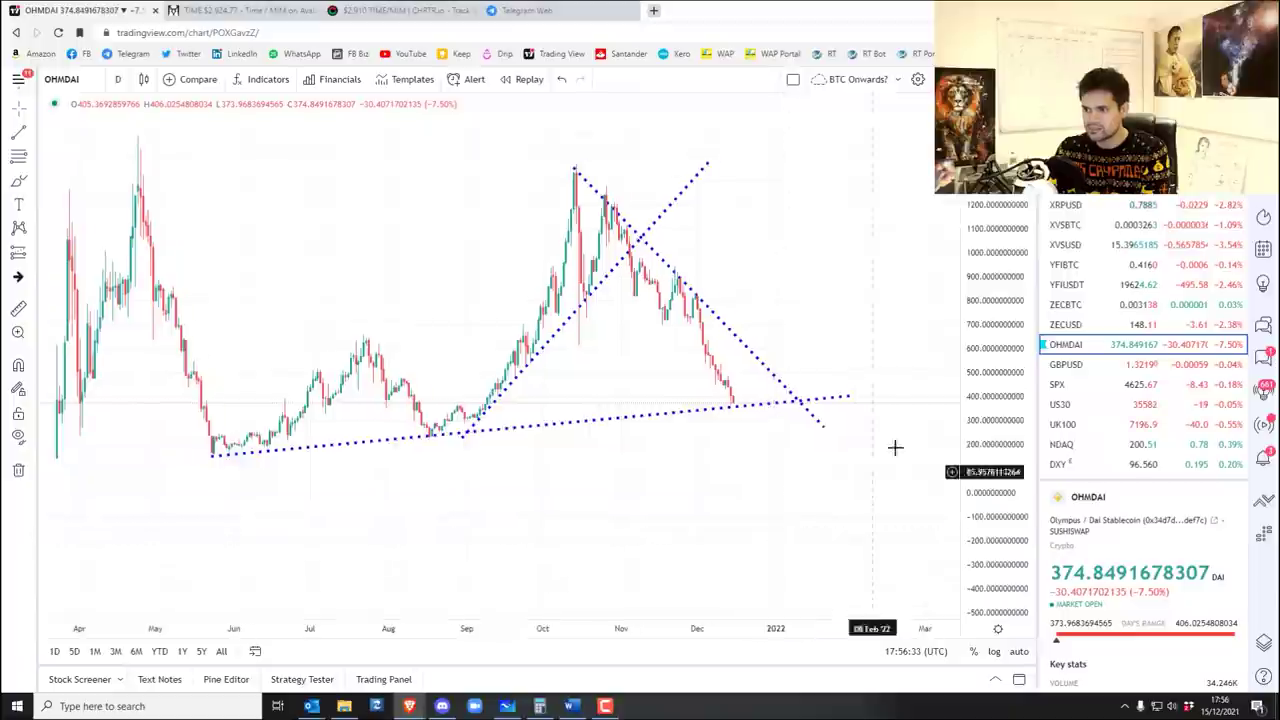
pyautogui.click(216, 451)
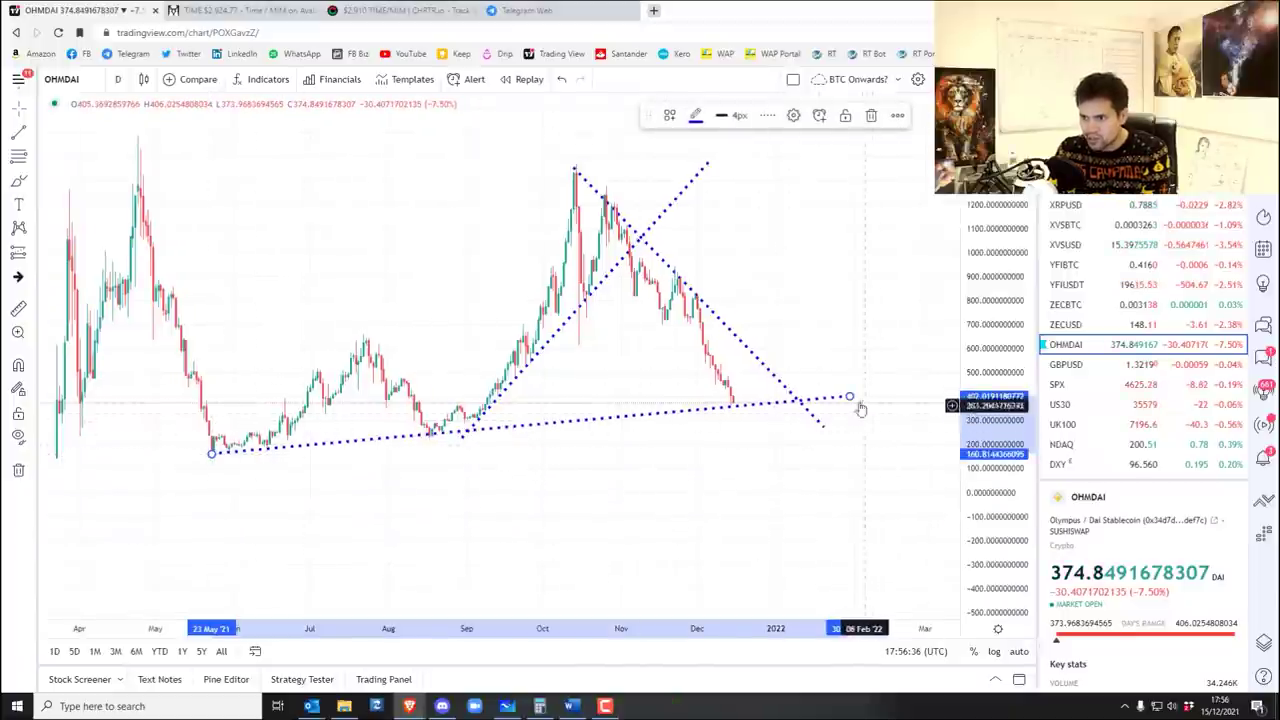
pyautogui.moveTo(851, 396); pyautogui.dragTo(883, 406)
# Circle the zone where the OHMDAI support and descending lines converge, and sketch a rebound path rising from it.
pyautogui.moveTo(789, 471); pyautogui.dragTo(764, 506)
pyautogui.moveTo(981, 469); pyautogui.dragTo(962, 249)
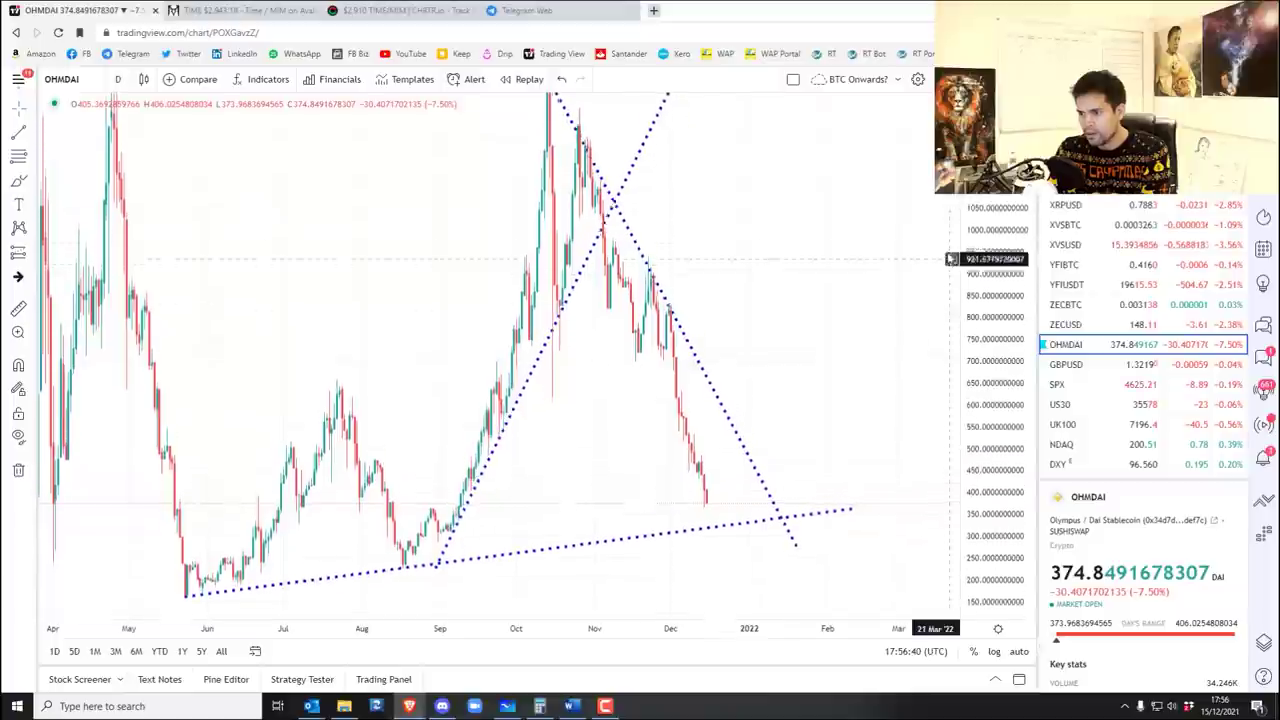
pyautogui.moveTo(866, 432); pyautogui.dragTo(860, 366)
pyautogui.scroll(2, 660, 440)
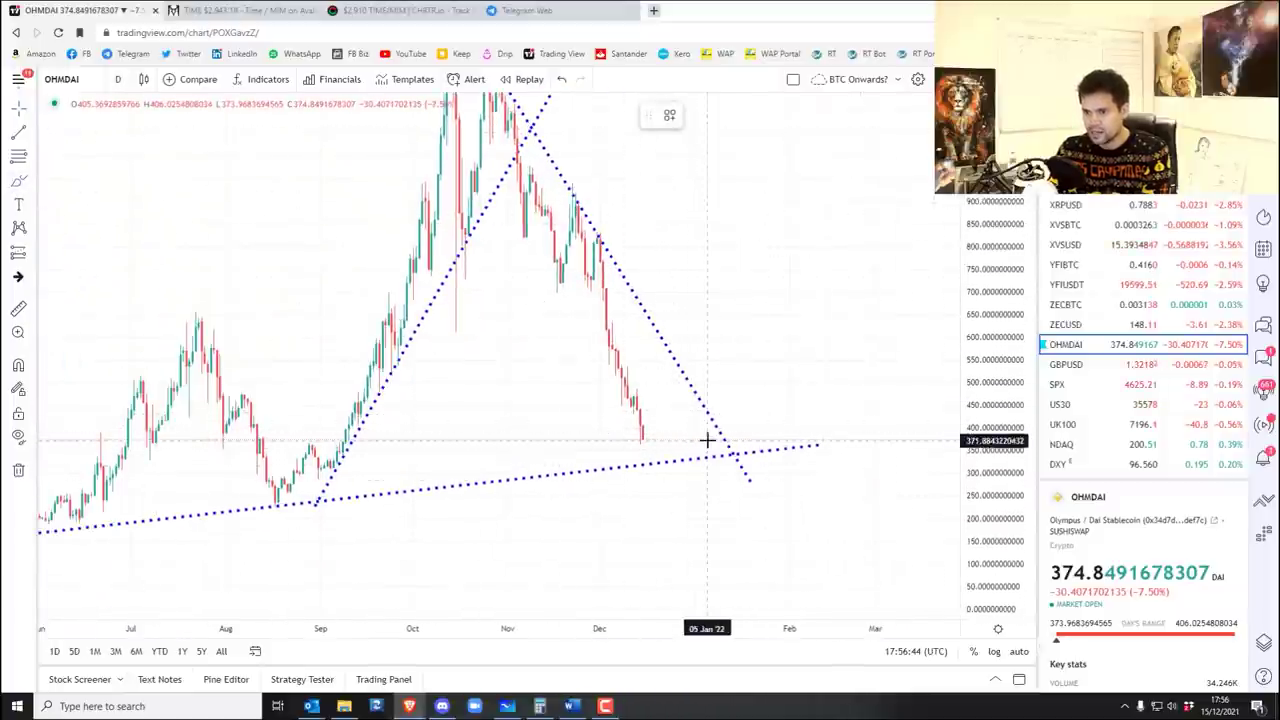
pyautogui.moveTo(708, 438)
pyautogui.mouseDown()
pyautogui.moveTo(620, 451)
pyautogui.moveTo(734, 454)
pyautogui.moveTo(686, 438)
pyautogui.mouseUp()
pyautogui.scroll(-2, 763, 485)
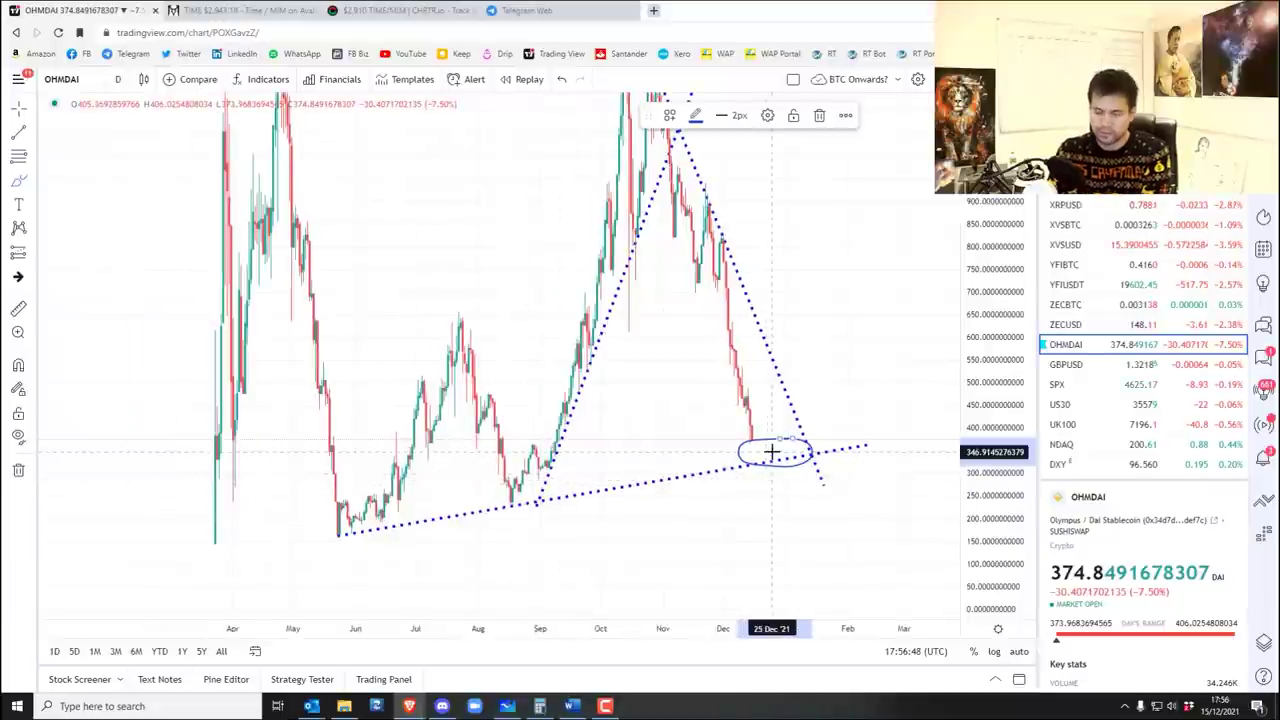
pyautogui.moveTo(756, 451)
pyautogui.mouseDown()
pyautogui.moveTo(777, 423)
pyautogui.moveTo(792, 440)
pyautogui.moveTo(829, 397)
pyautogui.moveTo(860, 412)
pyautogui.moveTo(941, 271)
pyautogui.mouseUp()
# Remove all drawings from the OHMDAI chart and check the Word token list for the next entry.
pyautogui.click(18, 470)
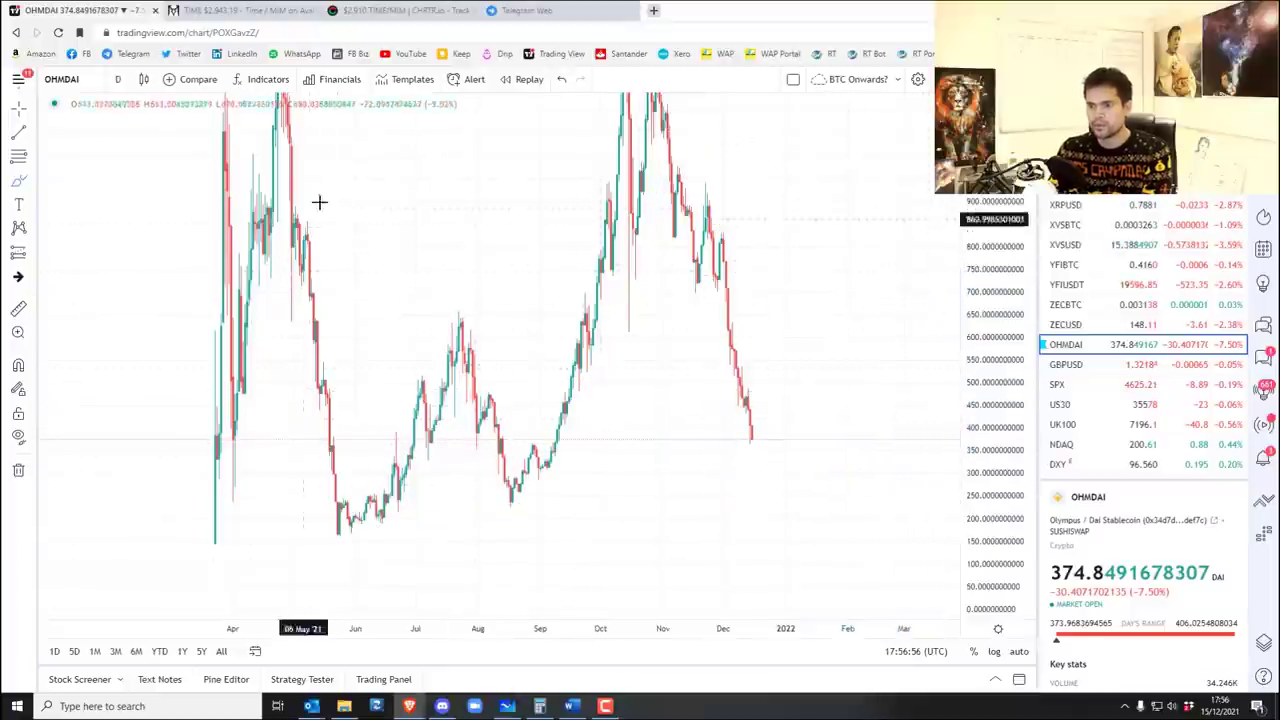
pyautogui.scroll(2, 414, 158)
pyautogui.click(572, 705)
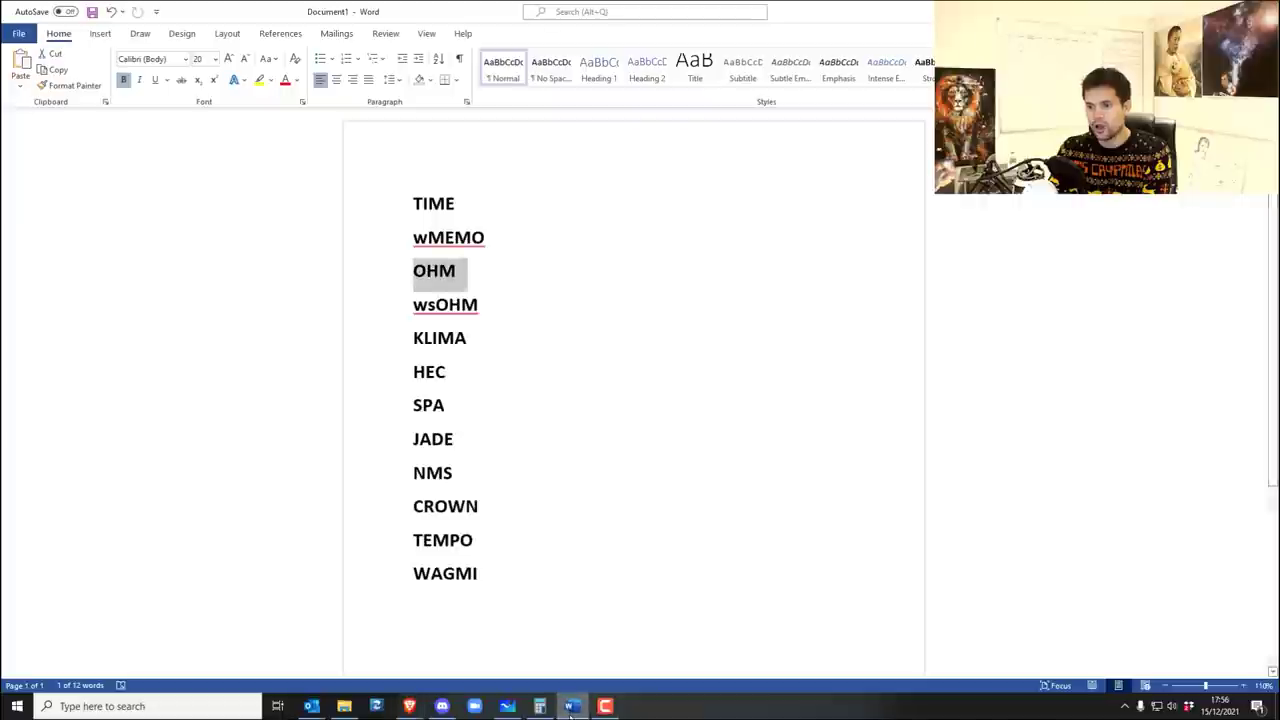
pyautogui.click(572, 707)
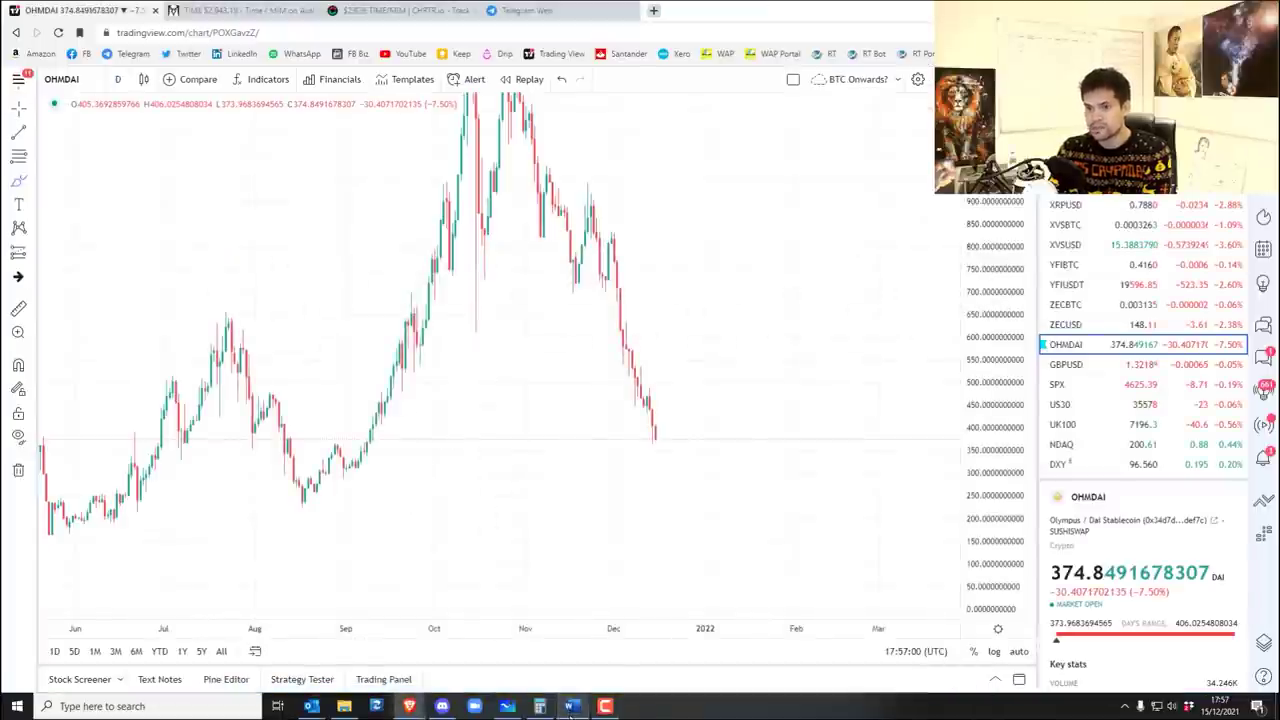
# Return to DEX Screener, search for wsohm and open the wsOHM/MIM pair on Avalanche.
pyautogui.click(240, 10)
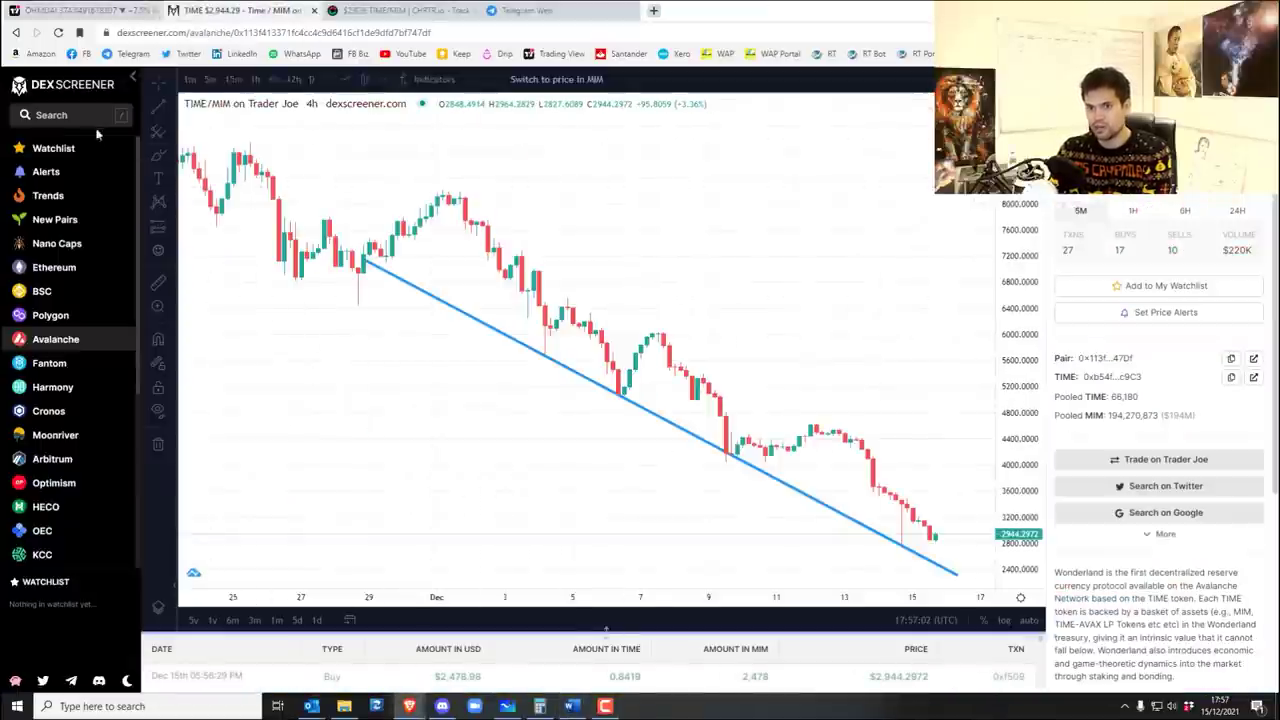
pyautogui.click(61, 116)
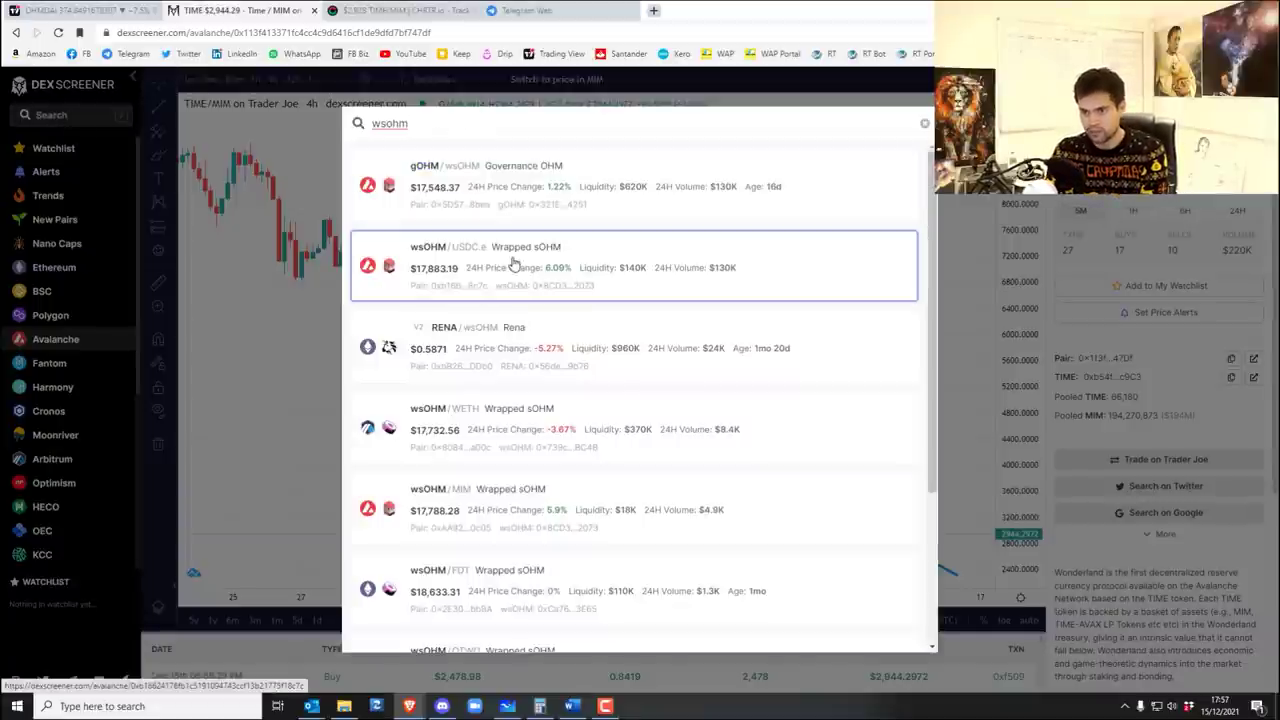
pyautogui.click(492, 516)
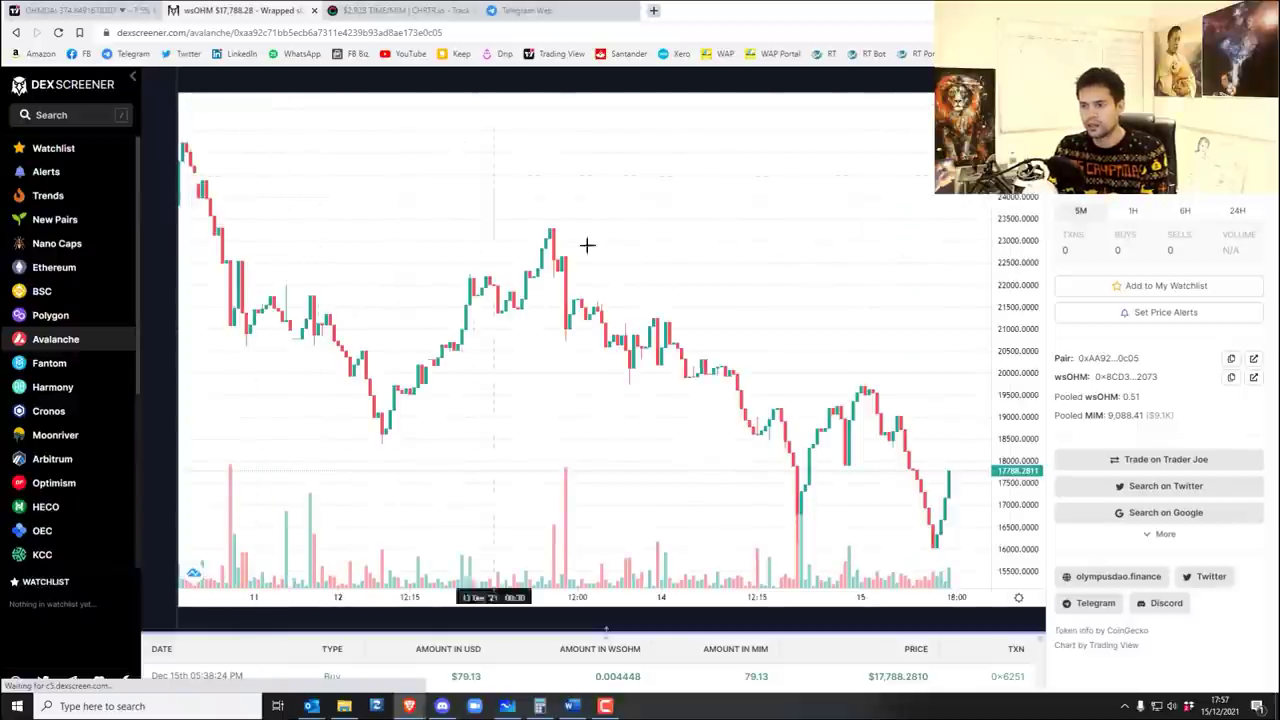
pyautogui.scroll(-2, 866, 399)
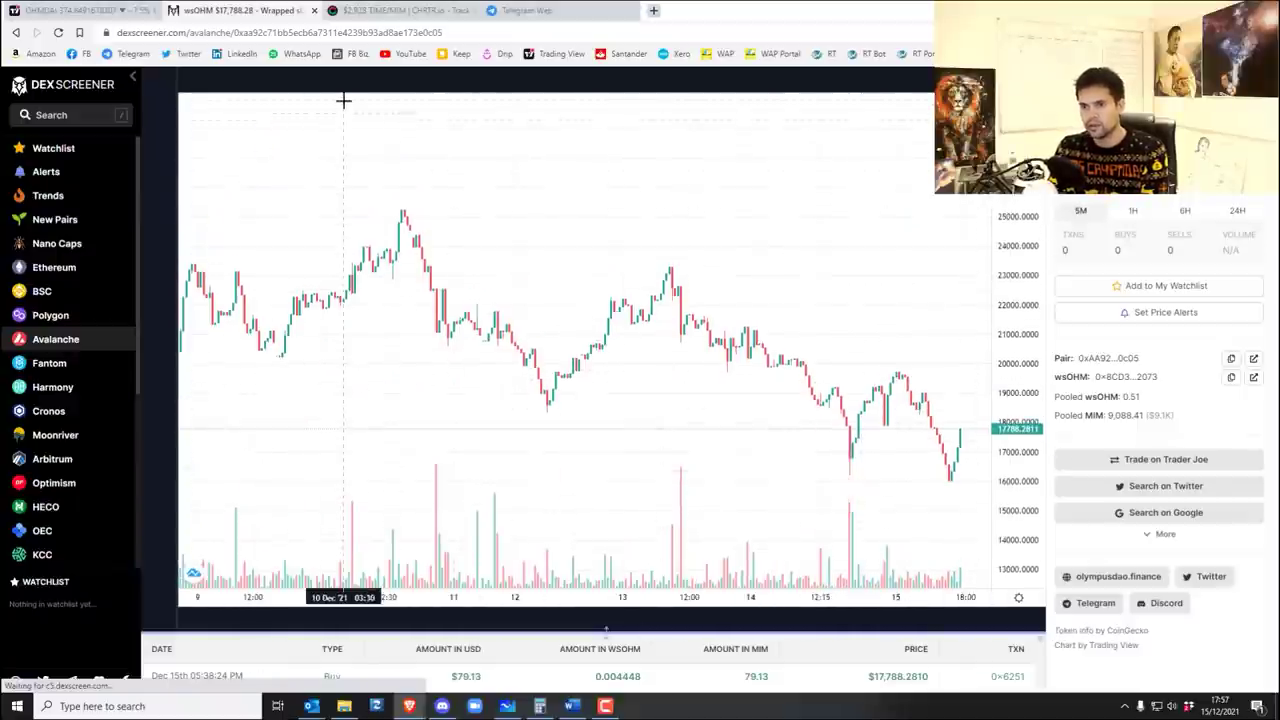
# Check the network connection, reload the stalled wsOHM/MIM page and close the TIME/MIM chart tab.
pyautogui.click(1157, 706)
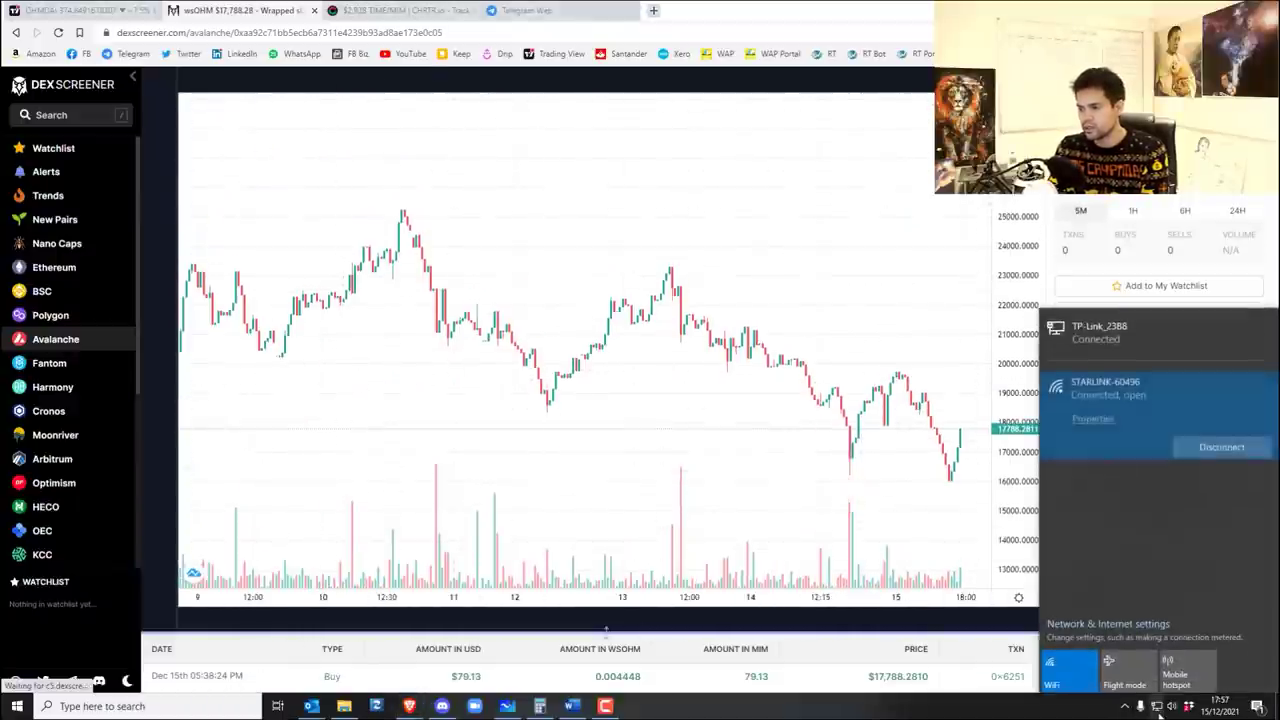
pyautogui.click(904, 357)
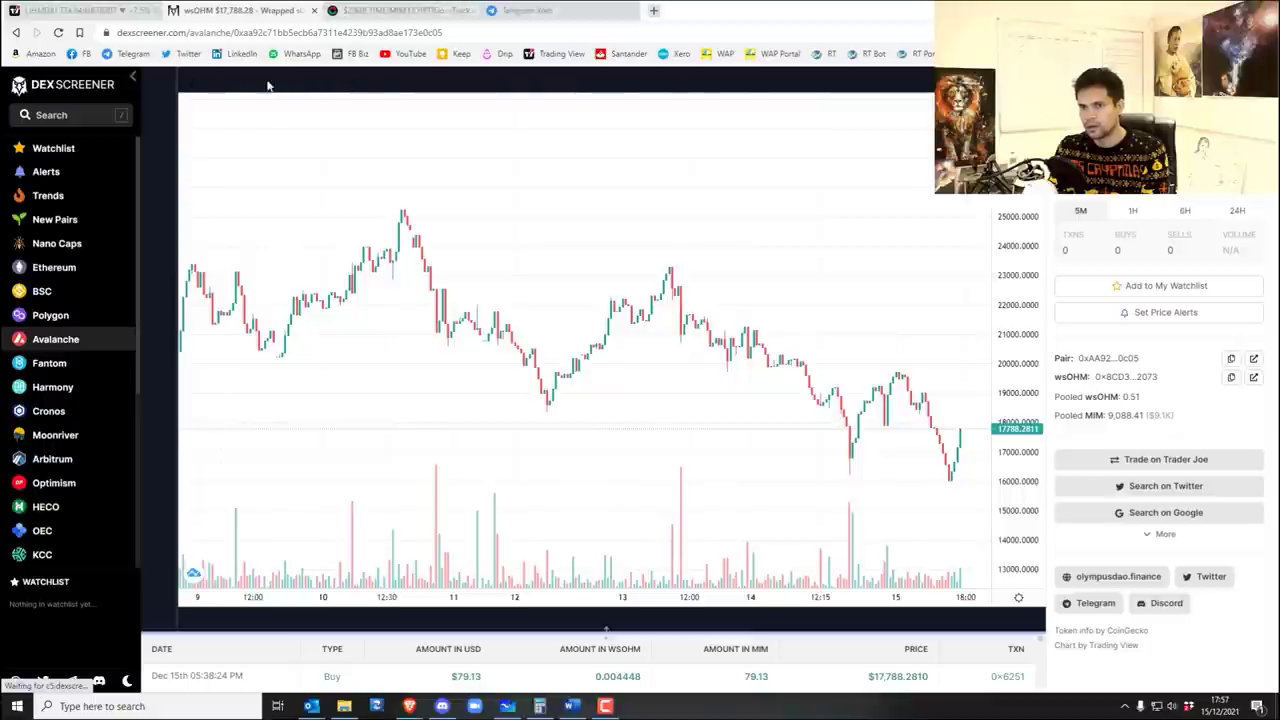
pyautogui.scroll(-5, 691, 314)
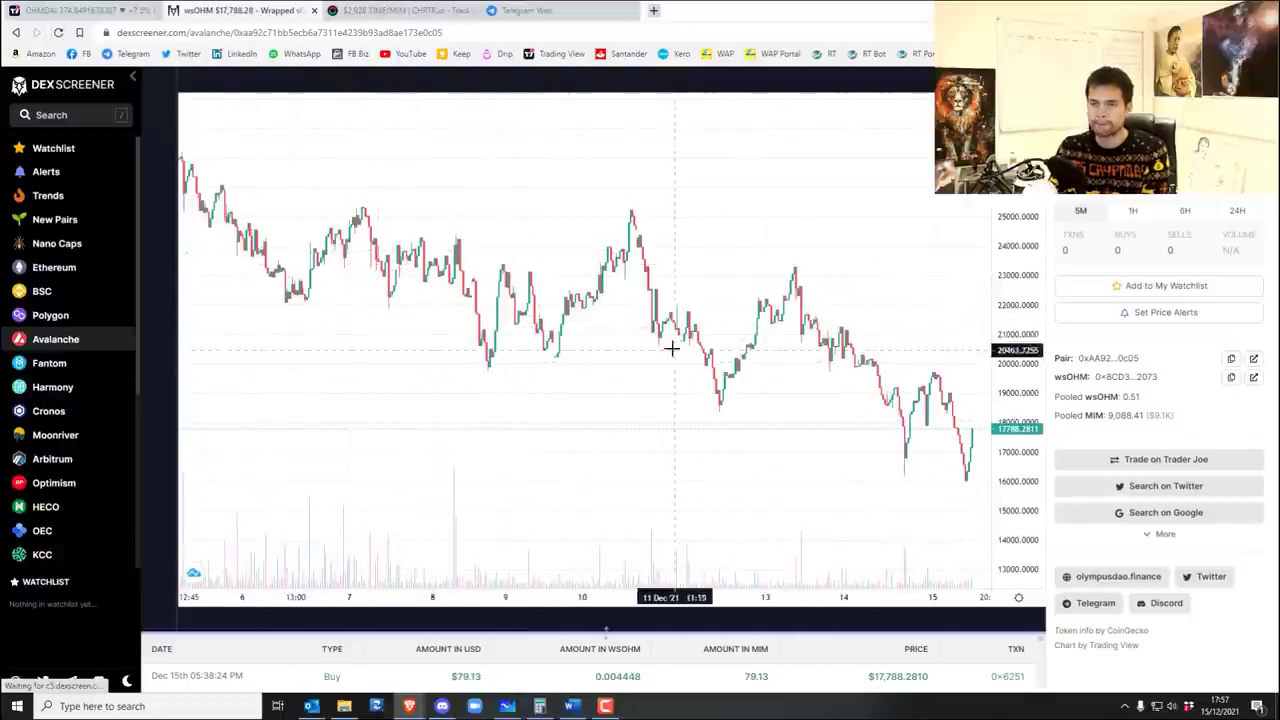
pyautogui.click(58, 34)
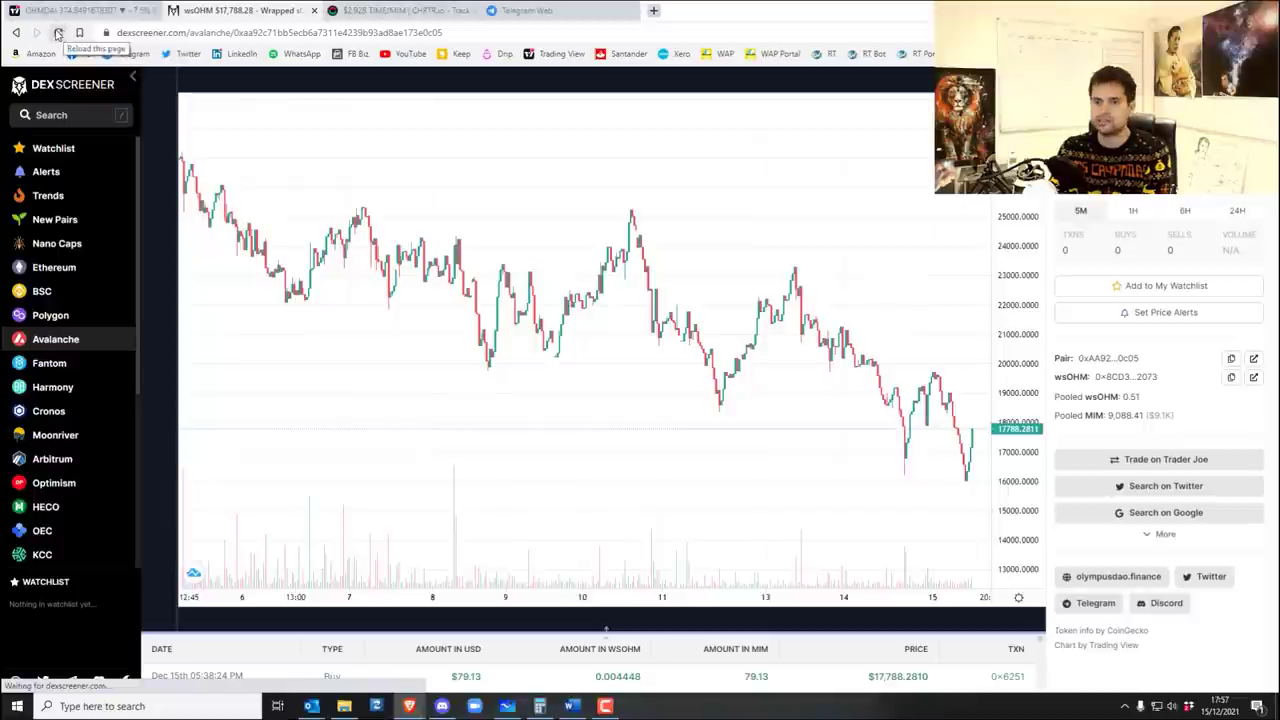
pyautogui.click(472, 11)
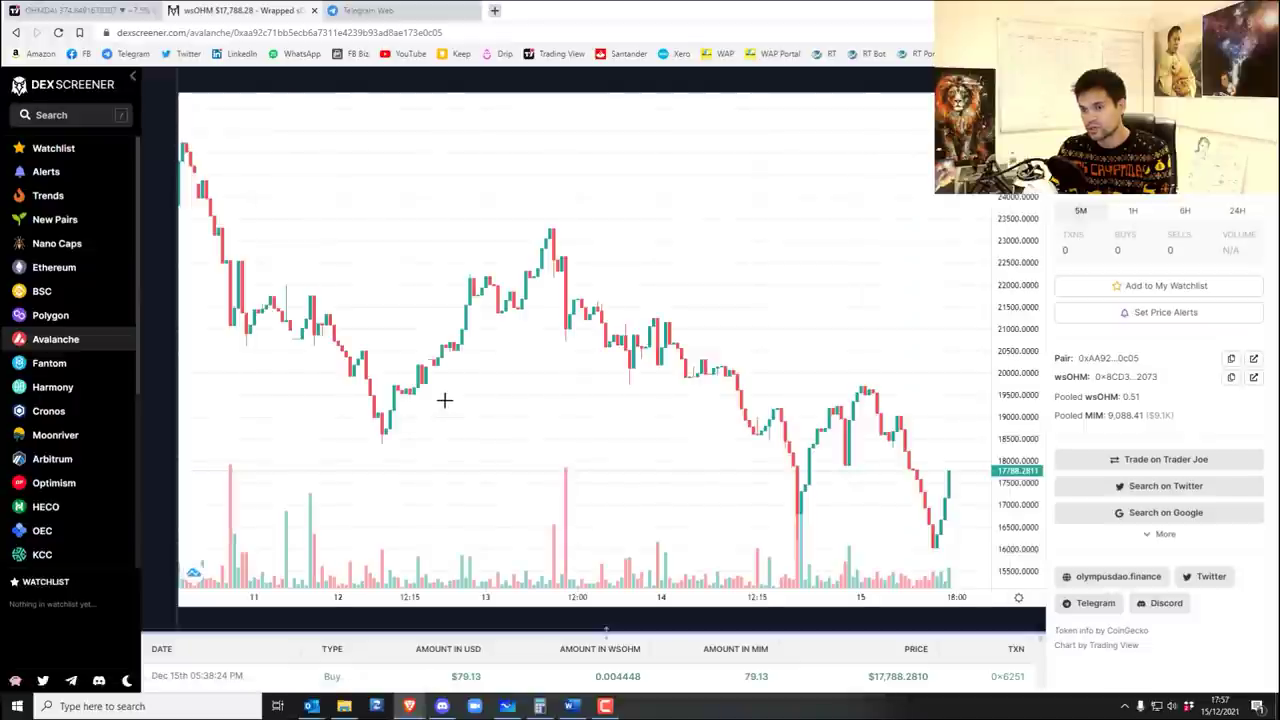
# Examine the wsOHM/MIM price history back to mid-November on the 15-minute chart, rescaling the price axis around the decline.
pyautogui.scroll(-4, 444, 400)
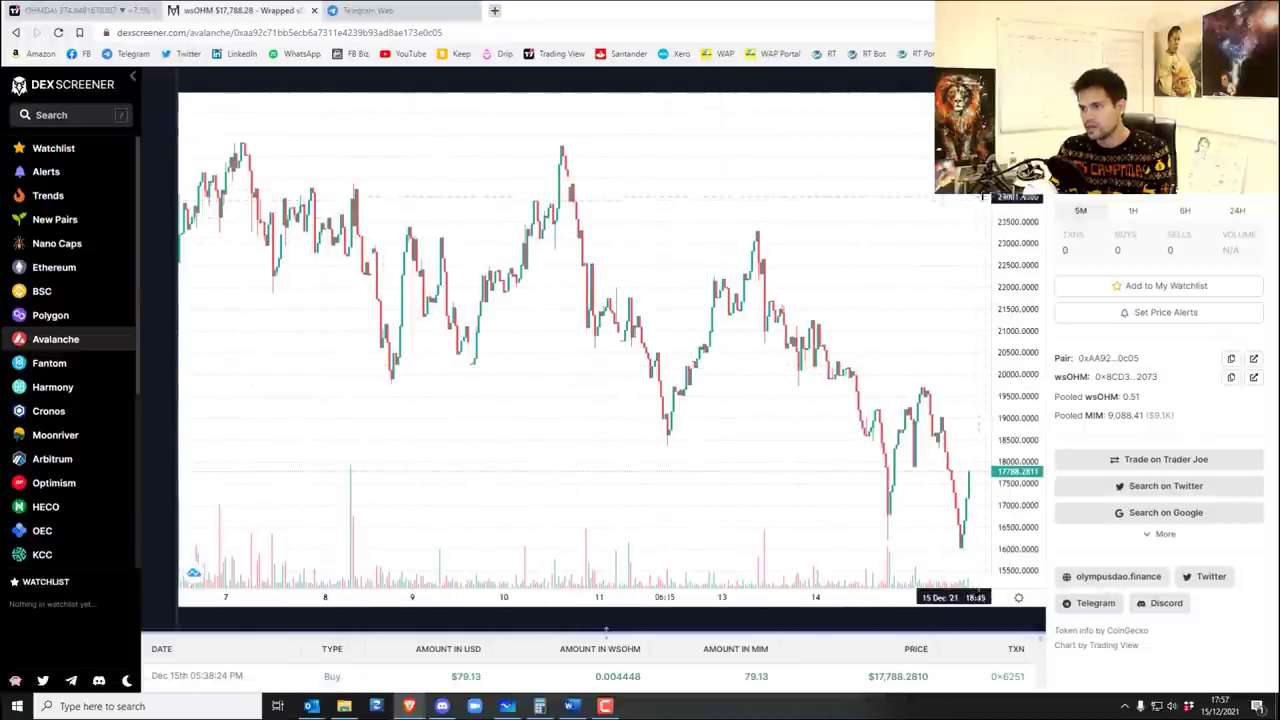
pyautogui.scroll(-4, 705, 357)
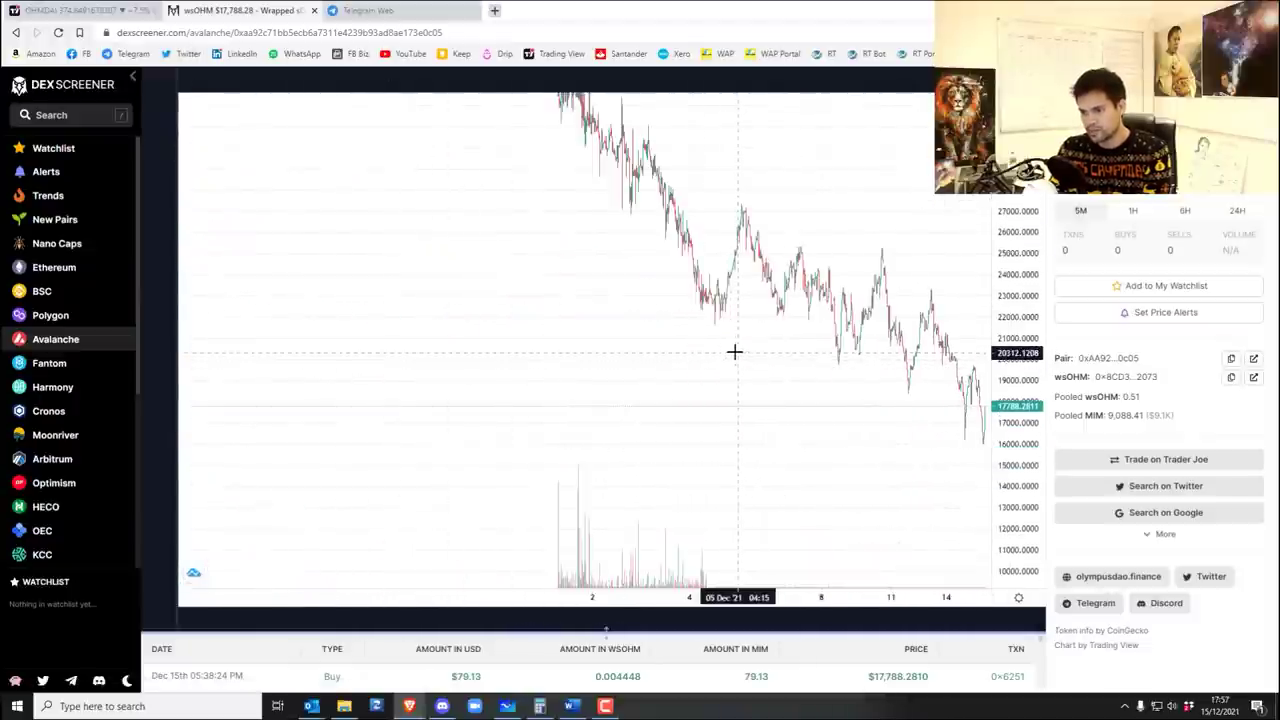
pyautogui.scroll(-5, 734, 351)
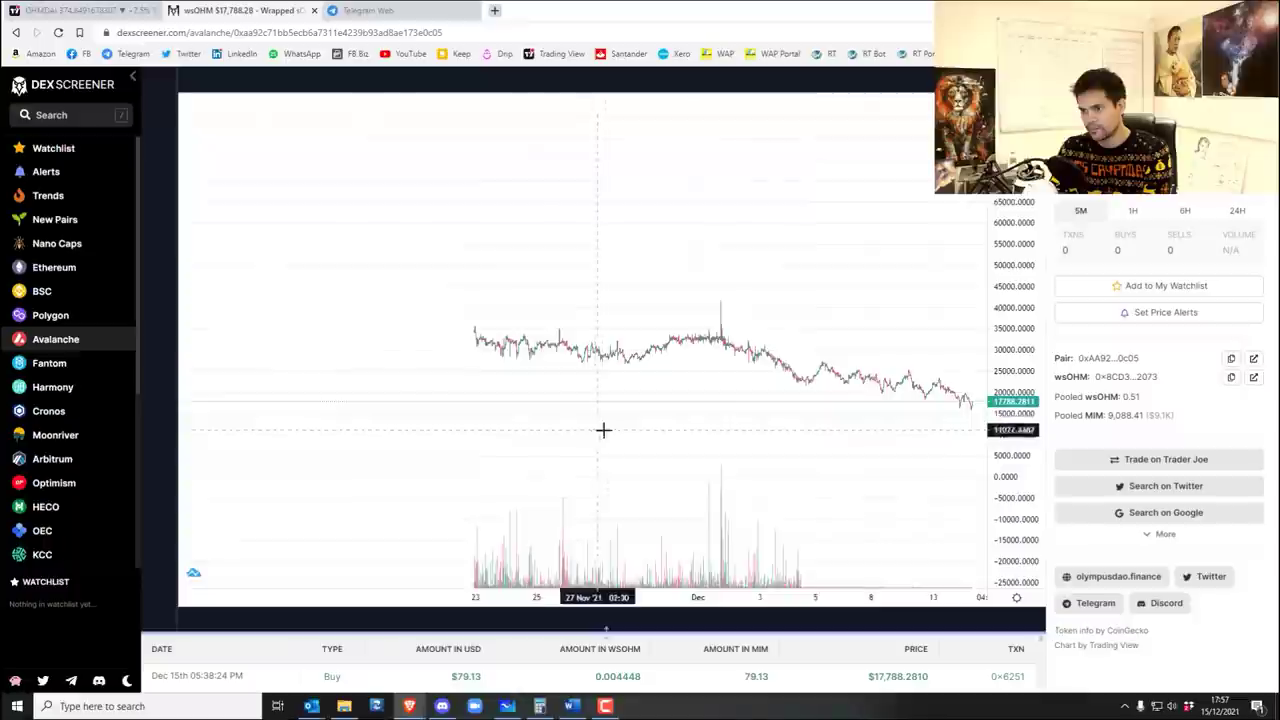
pyautogui.scroll(-3, 566, 351)
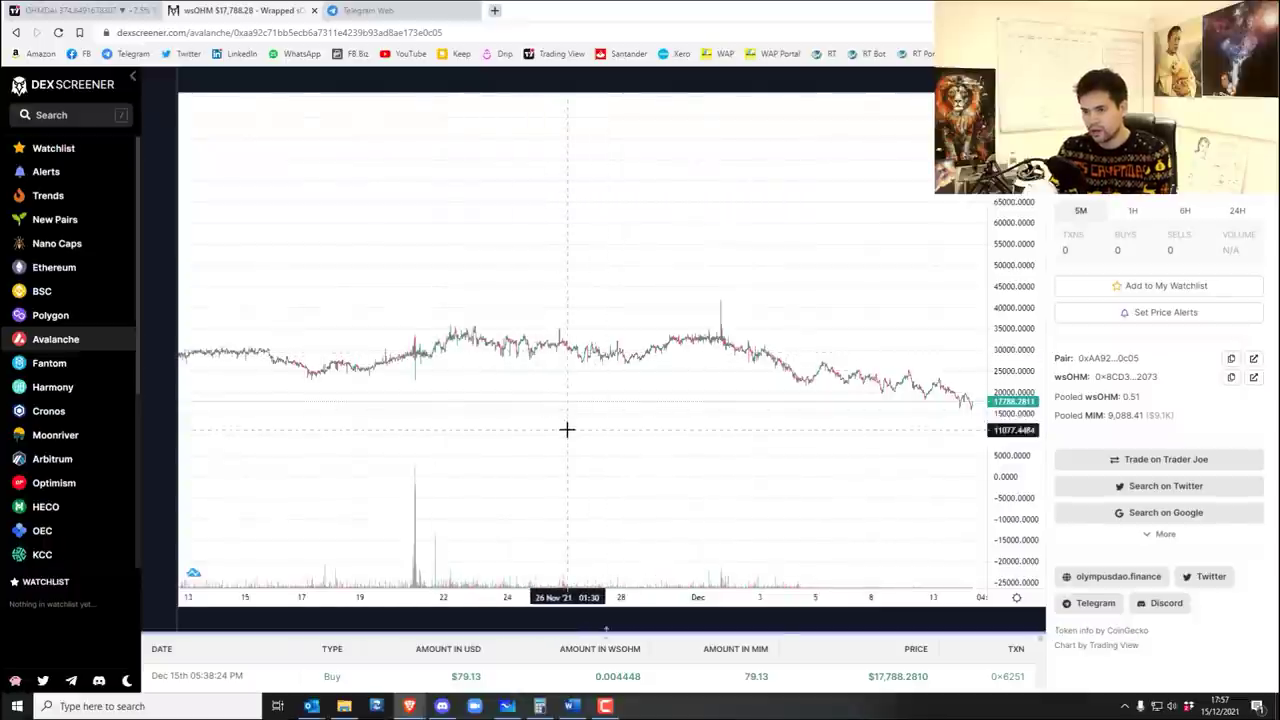
pyautogui.moveTo(1029, 474); pyautogui.dragTo(975, 135)
pyautogui.moveTo(1022, 422); pyautogui.dragTo(1016, 349)
pyautogui.scroll(4, 886, 329)
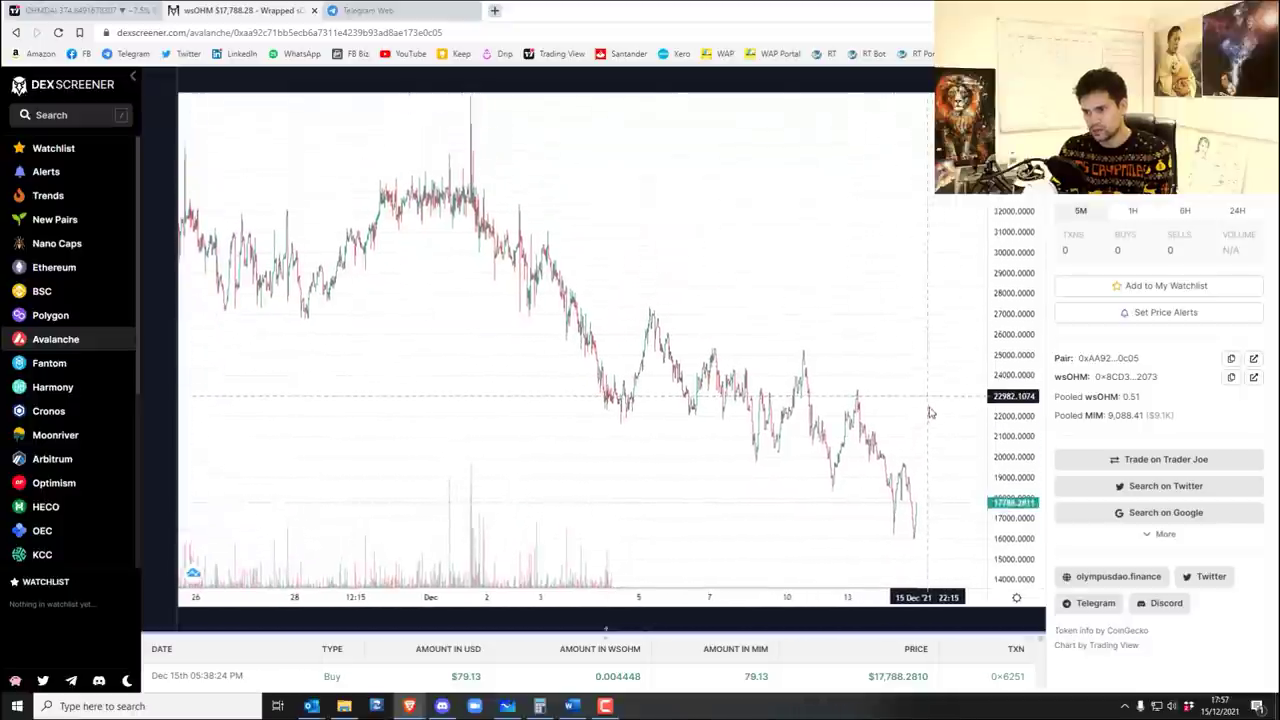
pyautogui.moveTo(1020, 360); pyautogui.dragTo(1020, 508)
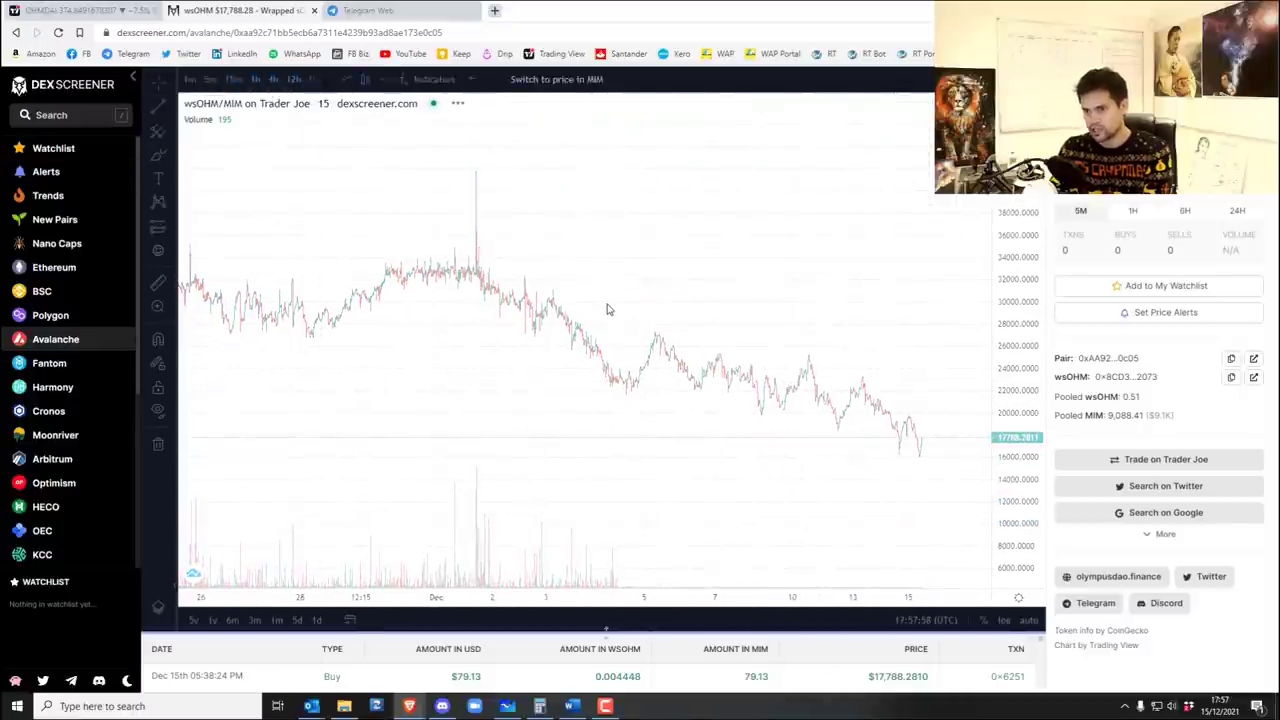
# Review the wsOHM/MIM history in daily candles and set the chart interval to 4 hours.
pyautogui.scroll(15, 597, 369)
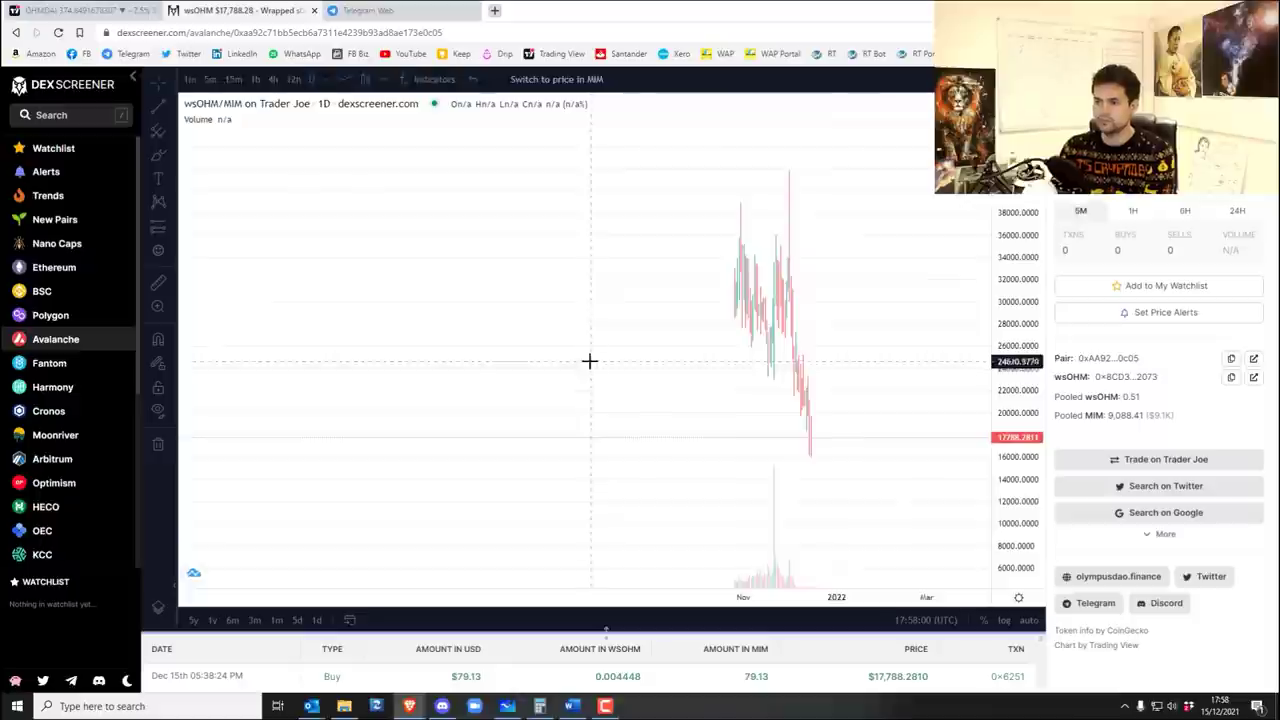
pyautogui.moveTo(563, 314); pyautogui.dragTo(773, 365)
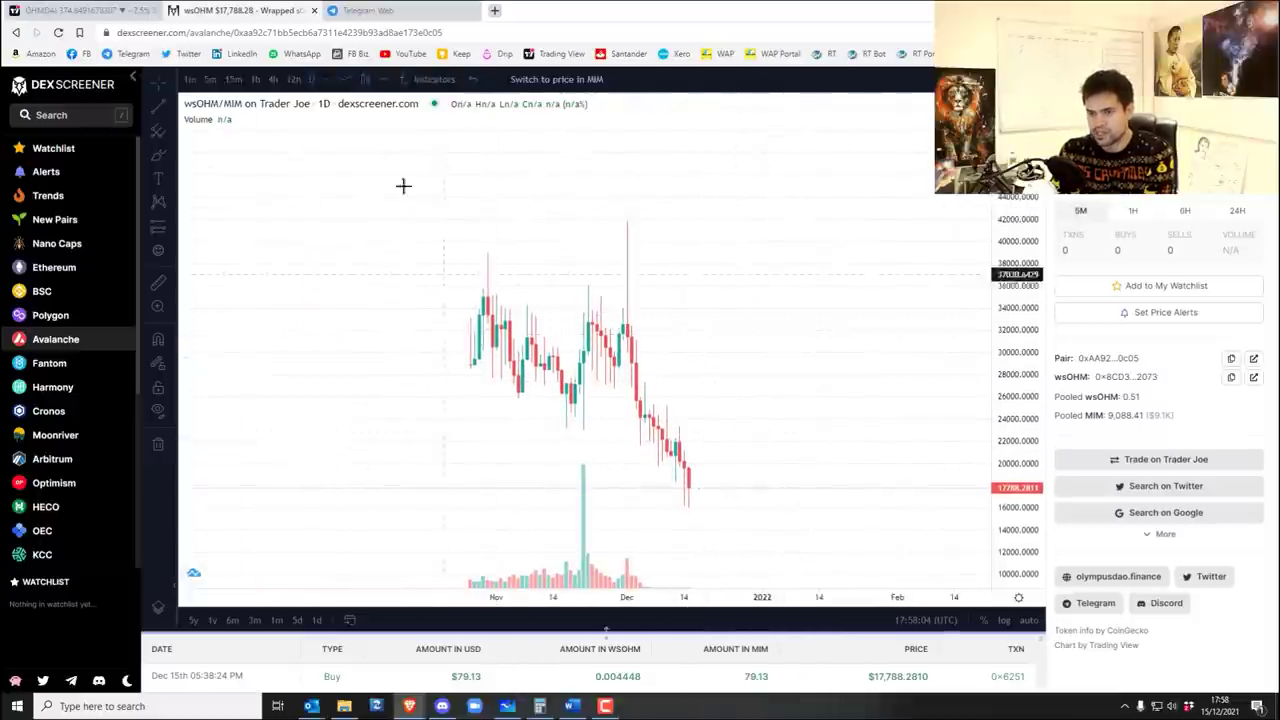
pyautogui.click(273, 80)
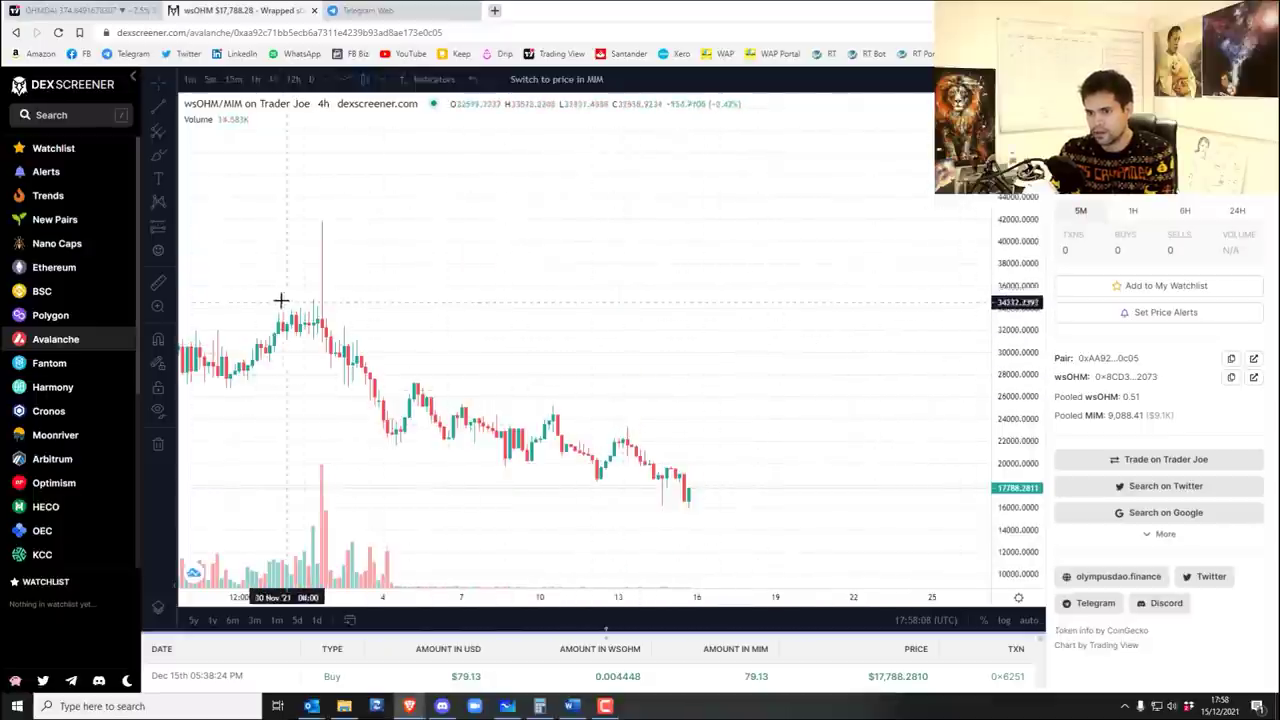
pyautogui.moveTo(277, 300); pyautogui.dragTo(455, 268)
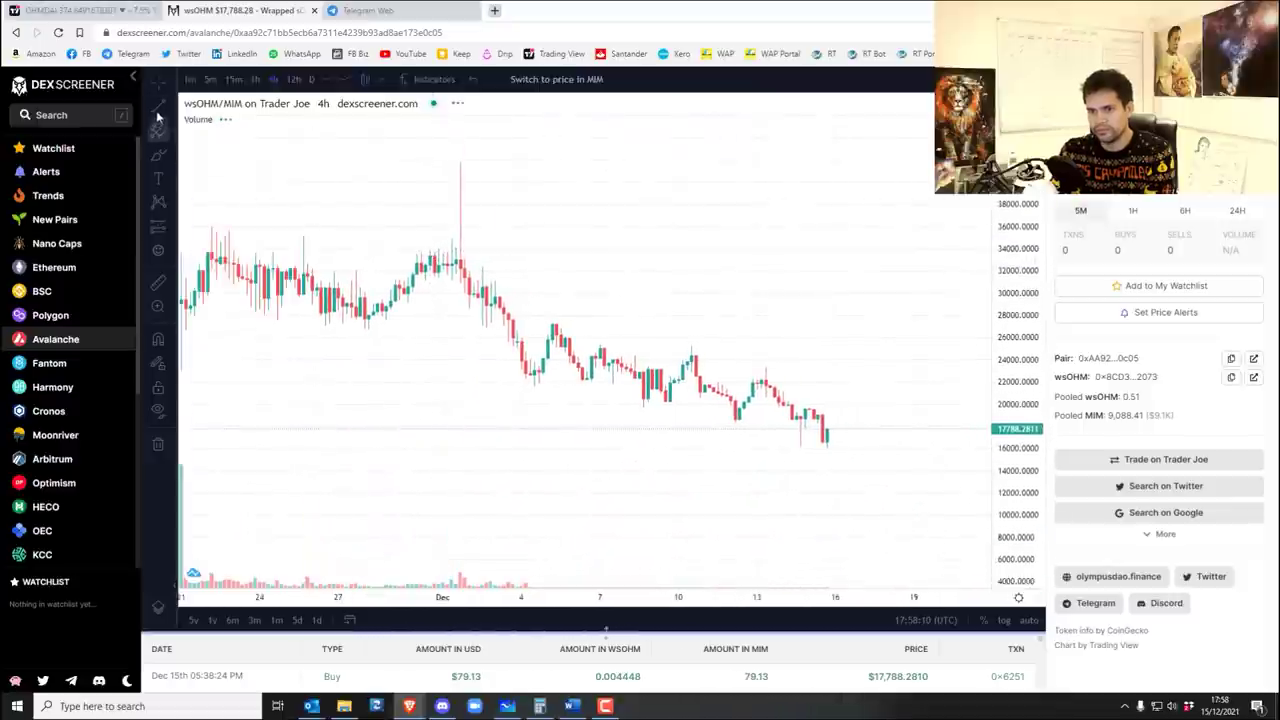
# Draw a descending trend line over the wsOHM/MIM highs from 22 Nov '21 to about 21 Dec '21 and fine-tune both endpoints.
pyautogui.click(225, 207)
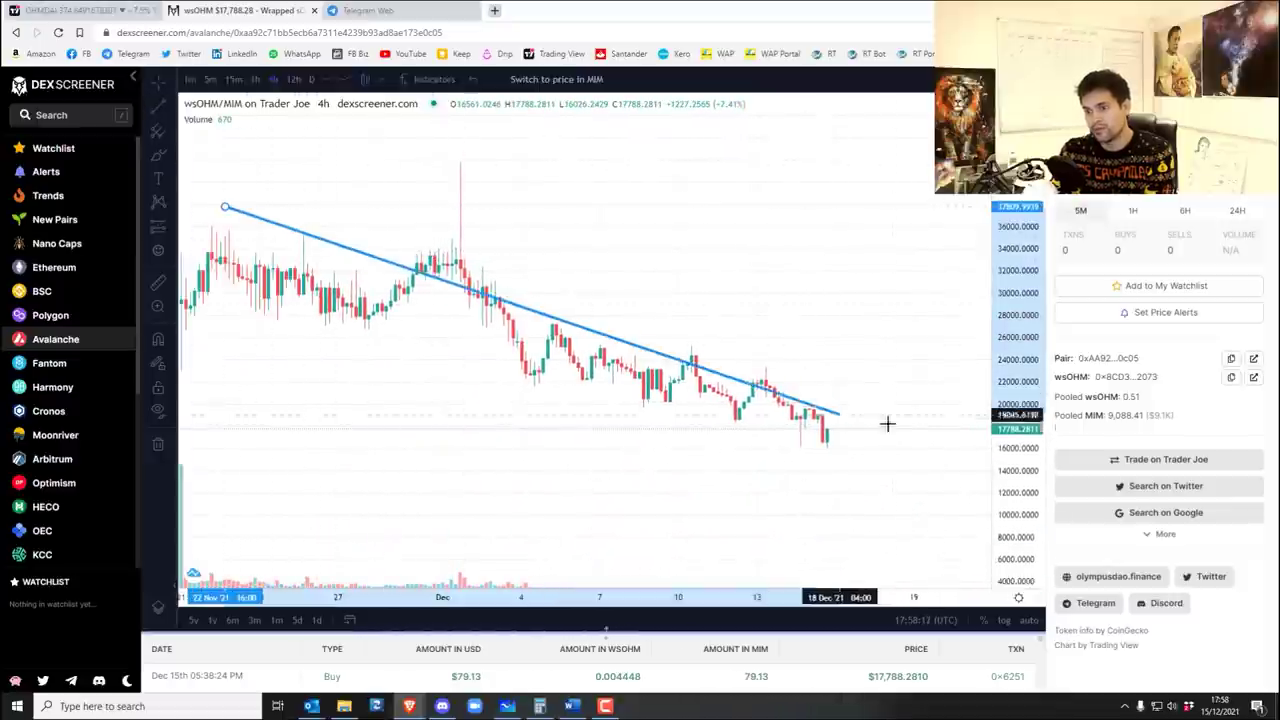
pyautogui.click(922, 425)
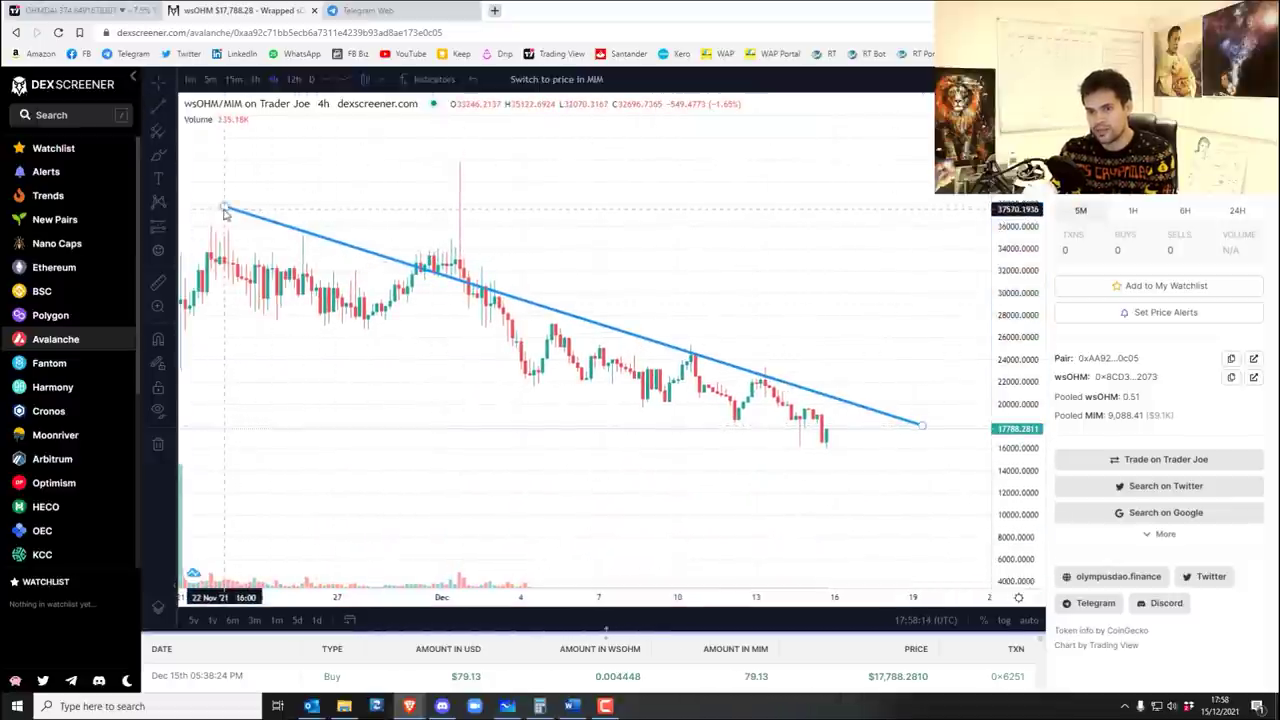
pyautogui.moveTo(225, 208); pyautogui.dragTo(211, 226)
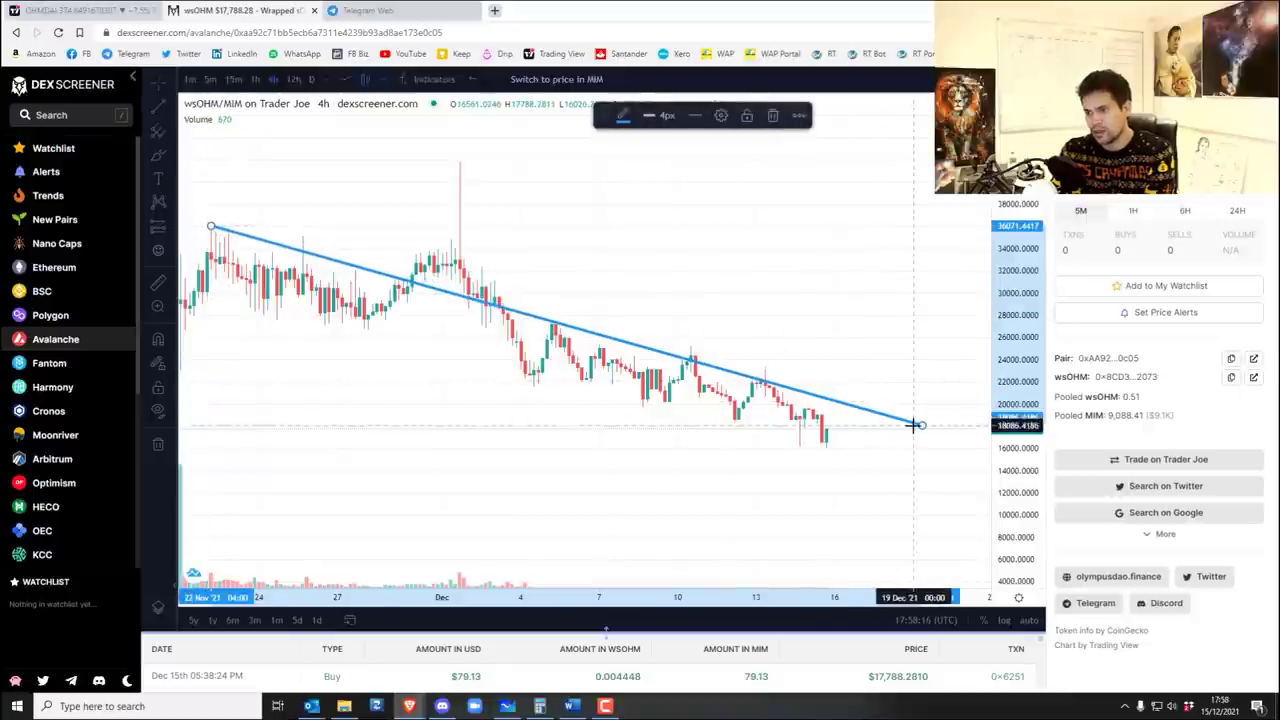
pyautogui.moveTo(922, 425); pyautogui.dragTo(965, 432)
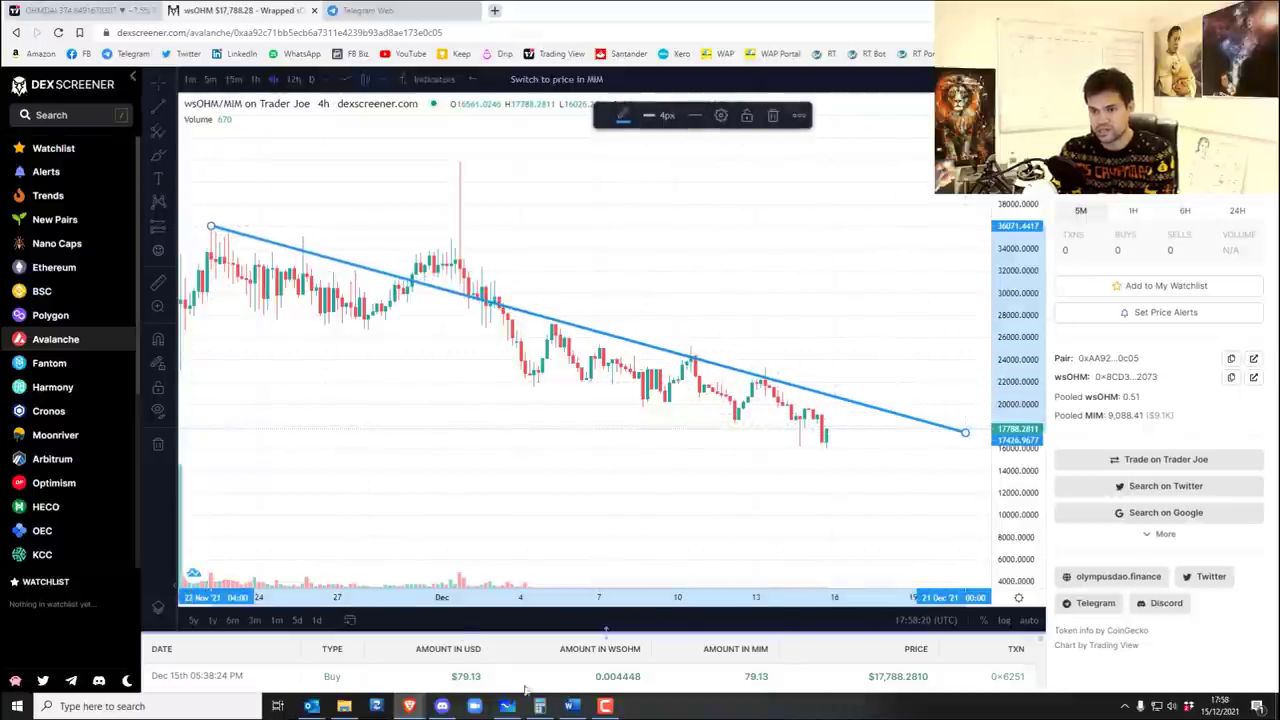
# Switch to the Word token list to check the entry after wsOHM.
pyautogui.click(571, 706)
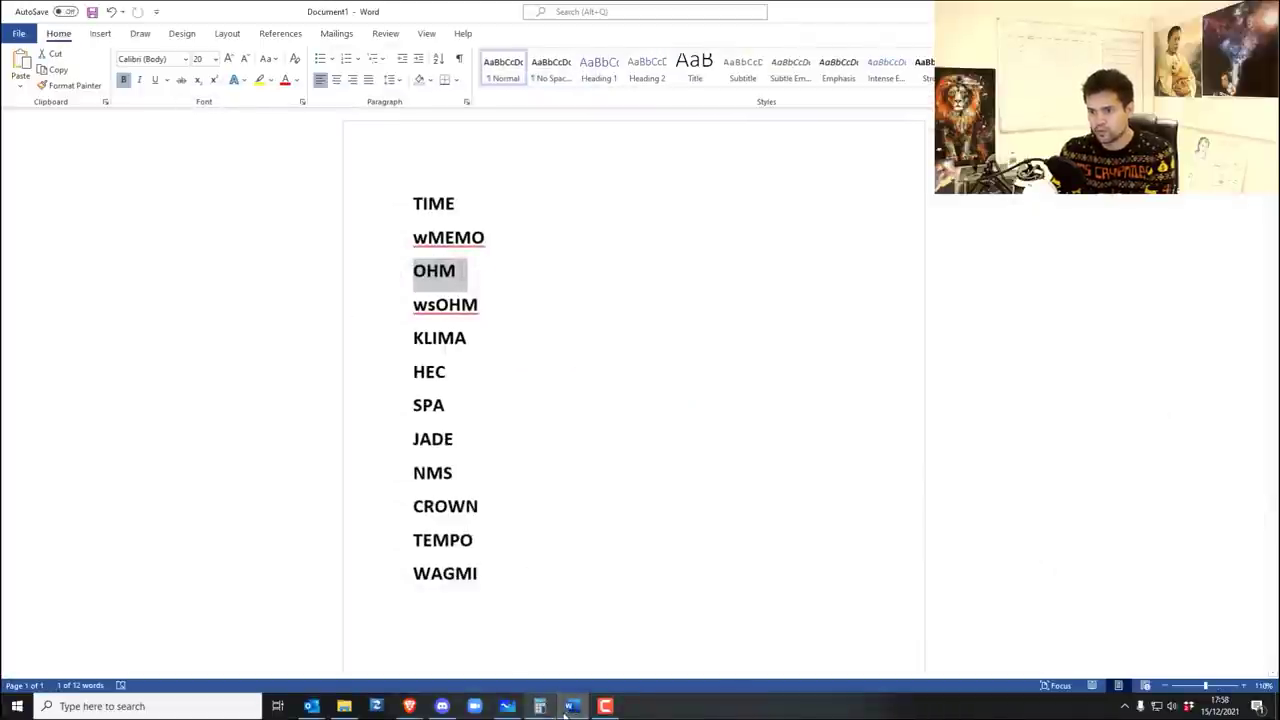
pyautogui.click(569, 707)
pyautogui.click(573, 709)
pyautogui.click(575, 709)
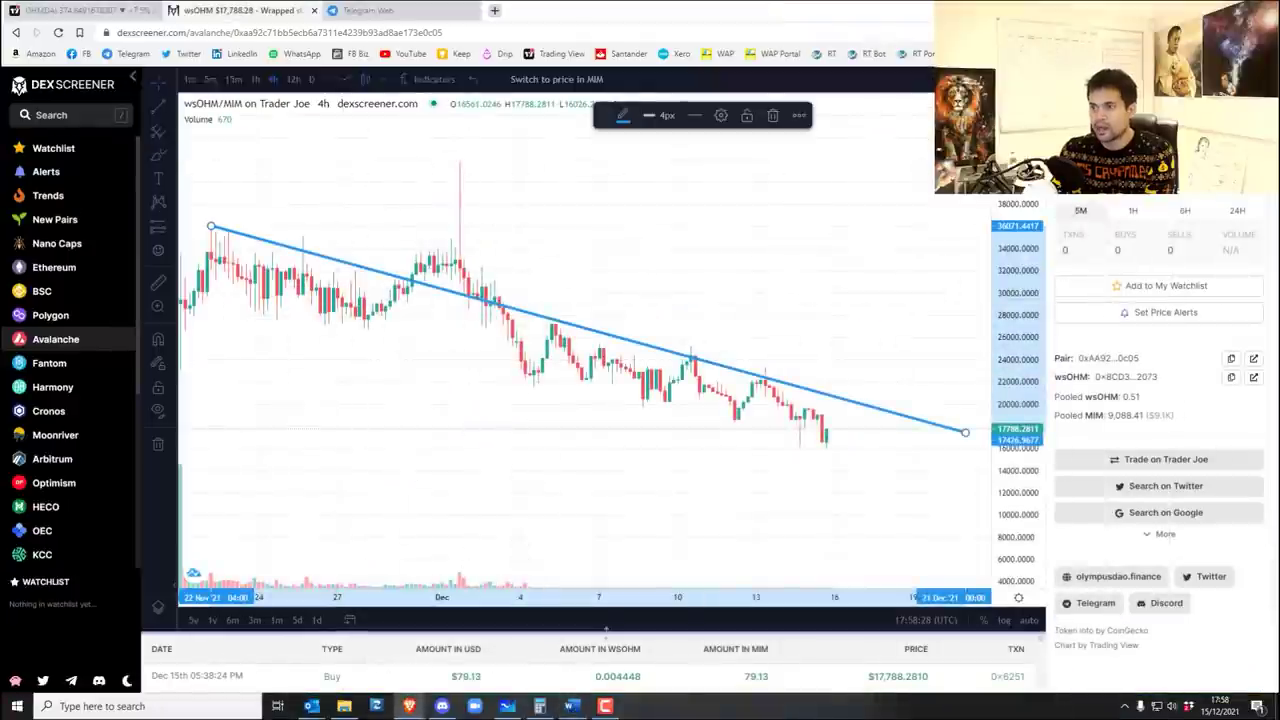
# Return to DEX Screener, search for klima, open the KLIMA/USDC pair on Polygon, and close the Telegram Web tab.
pyautogui.click(1270, 53)
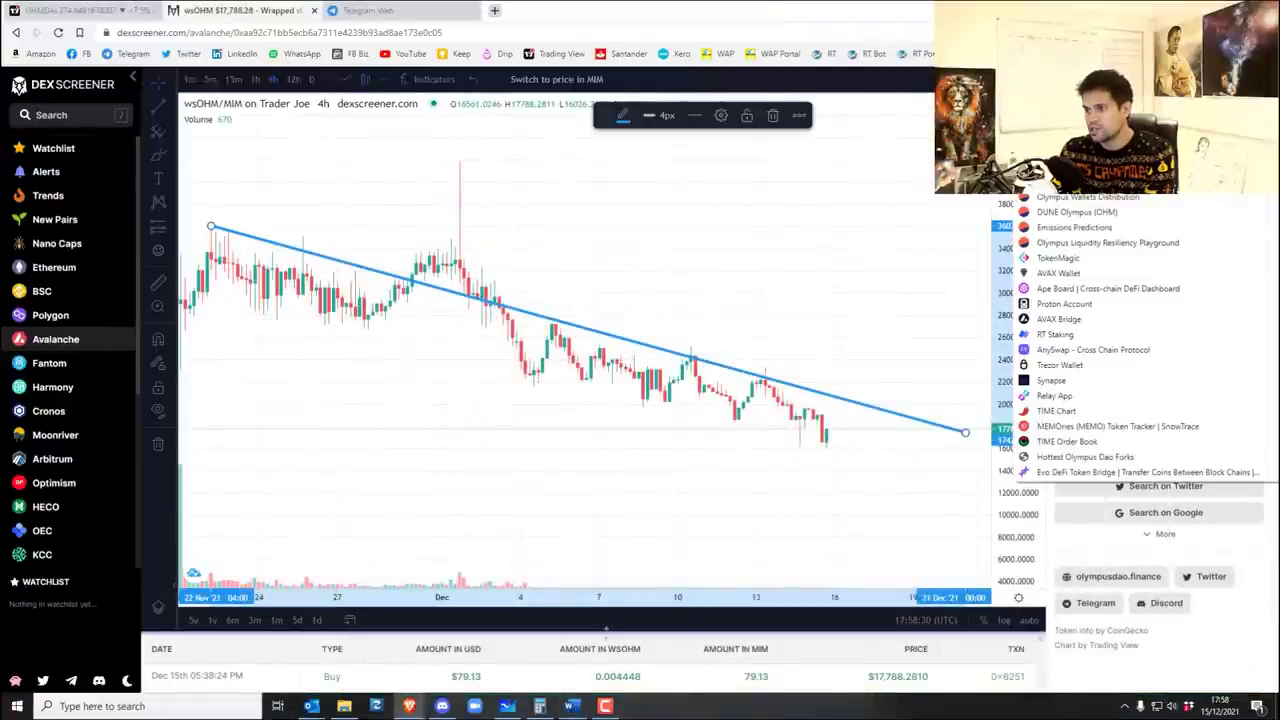
pyautogui.click(86, 115)
pyautogui.click(86, 115)
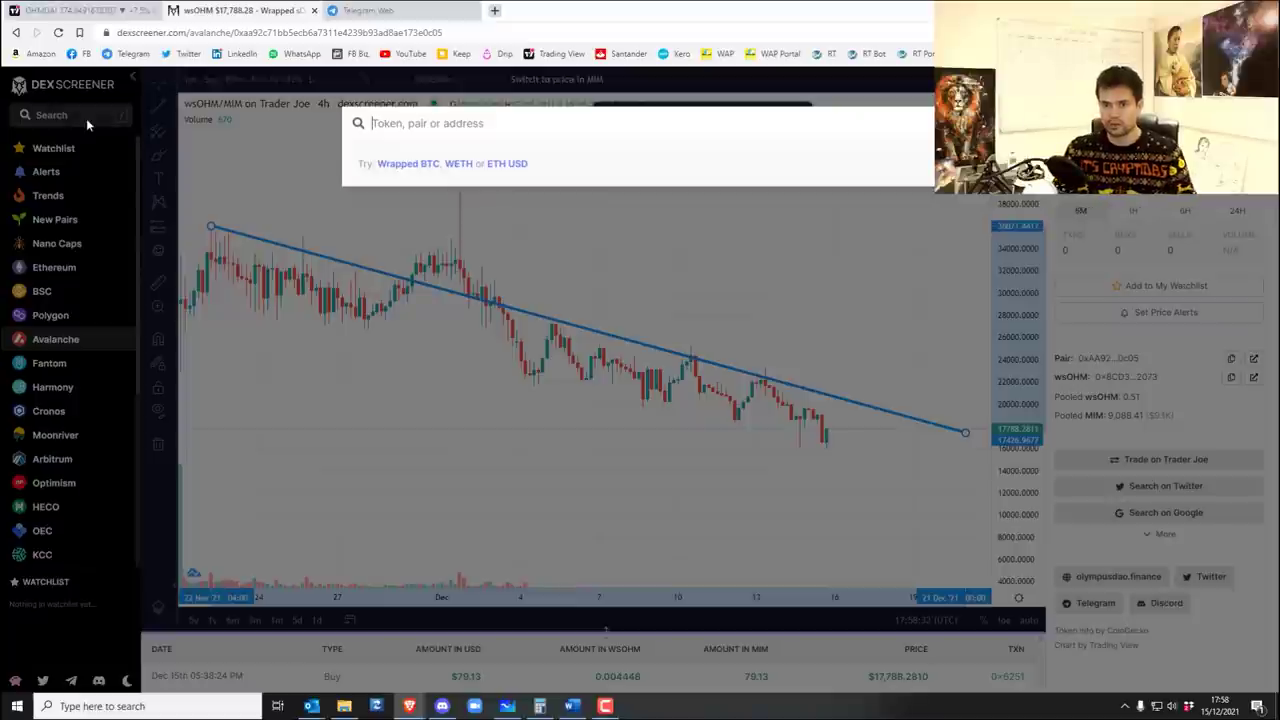
pyautogui.write('klima')
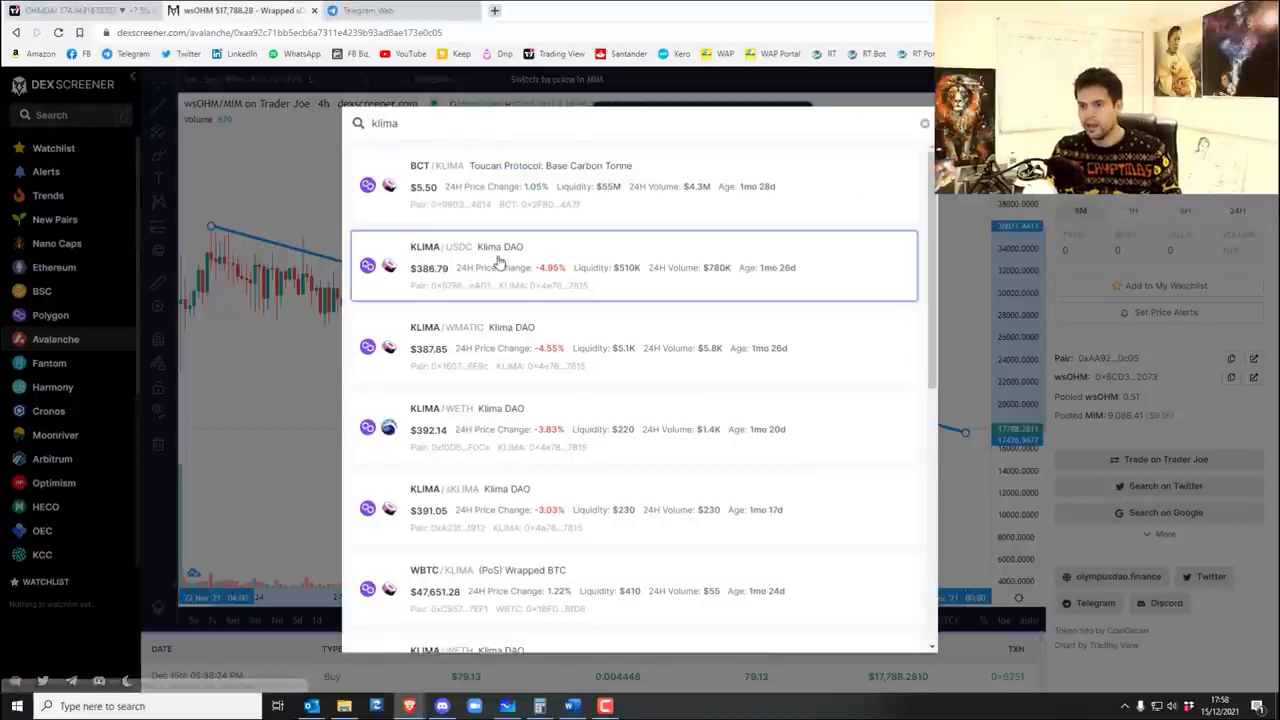
pyautogui.click(499, 261)
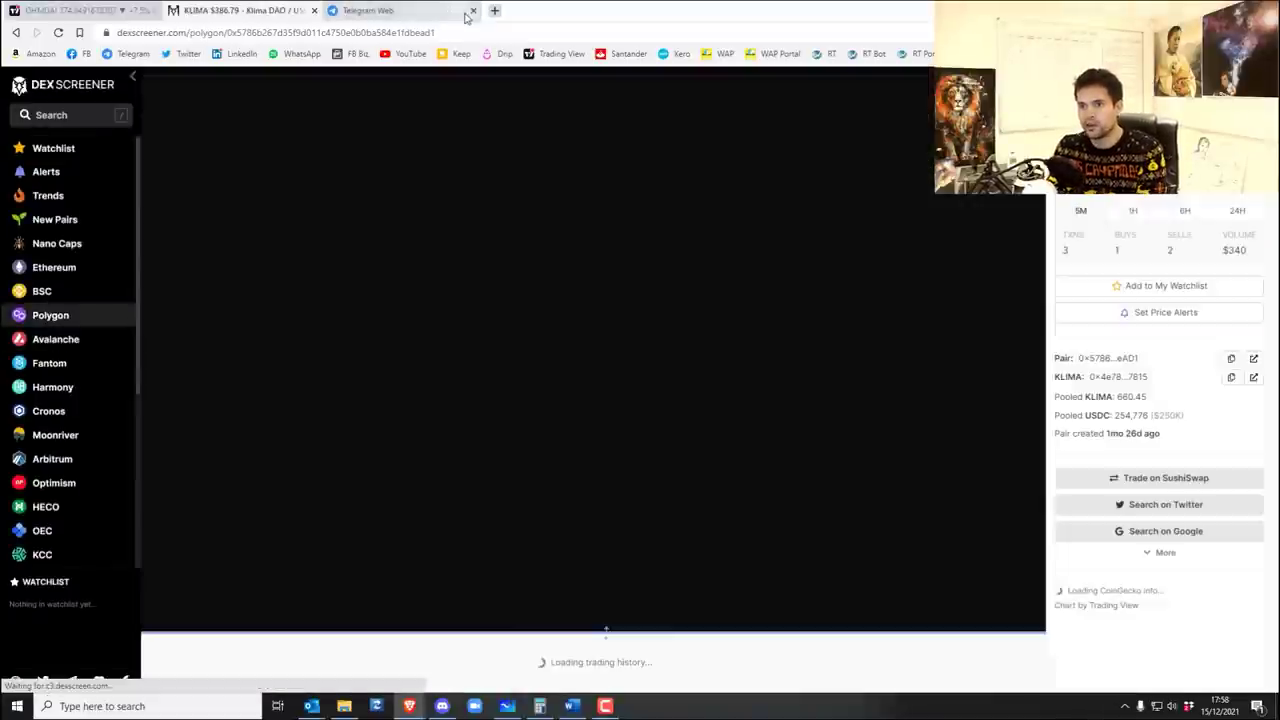
pyautogui.click(415, 11)
pyautogui.click(474, 11)
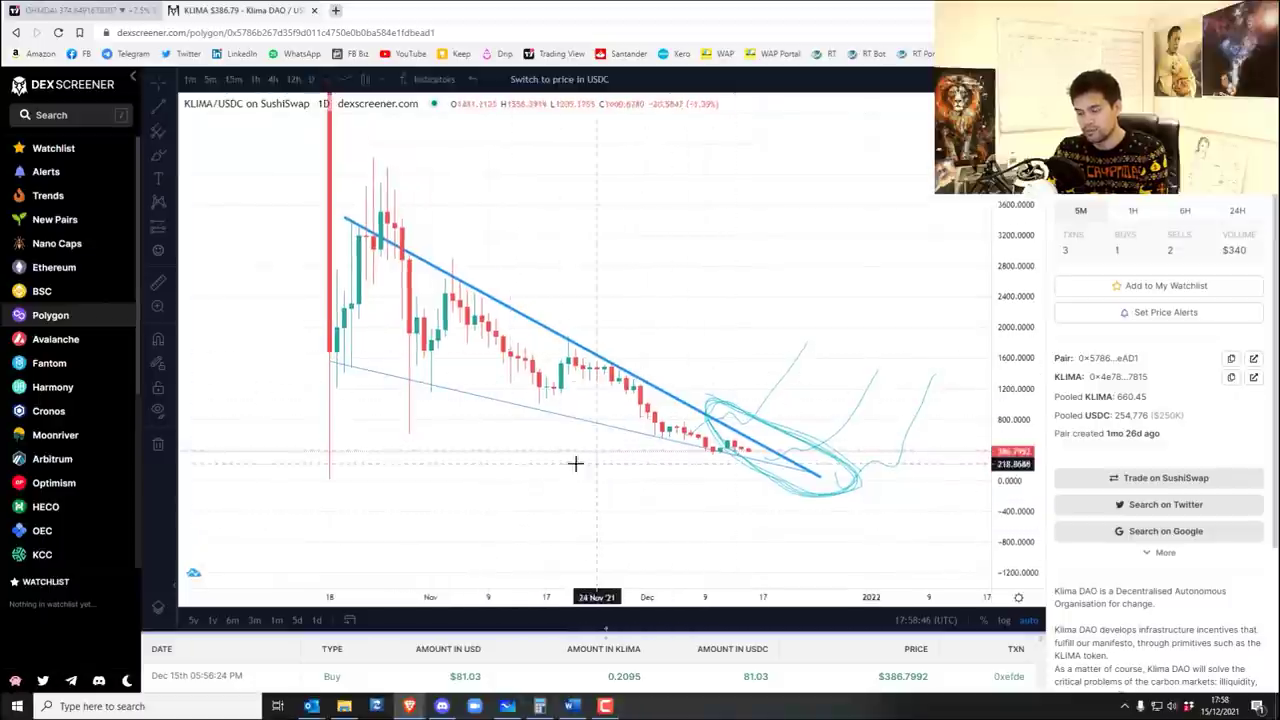
# Examine the KLIMA/USDC daily chart around the converging trend lines, the circled zone and the sketched rebound paths.
pyautogui.moveTo(578, 551); pyautogui.dragTo(520, 523)
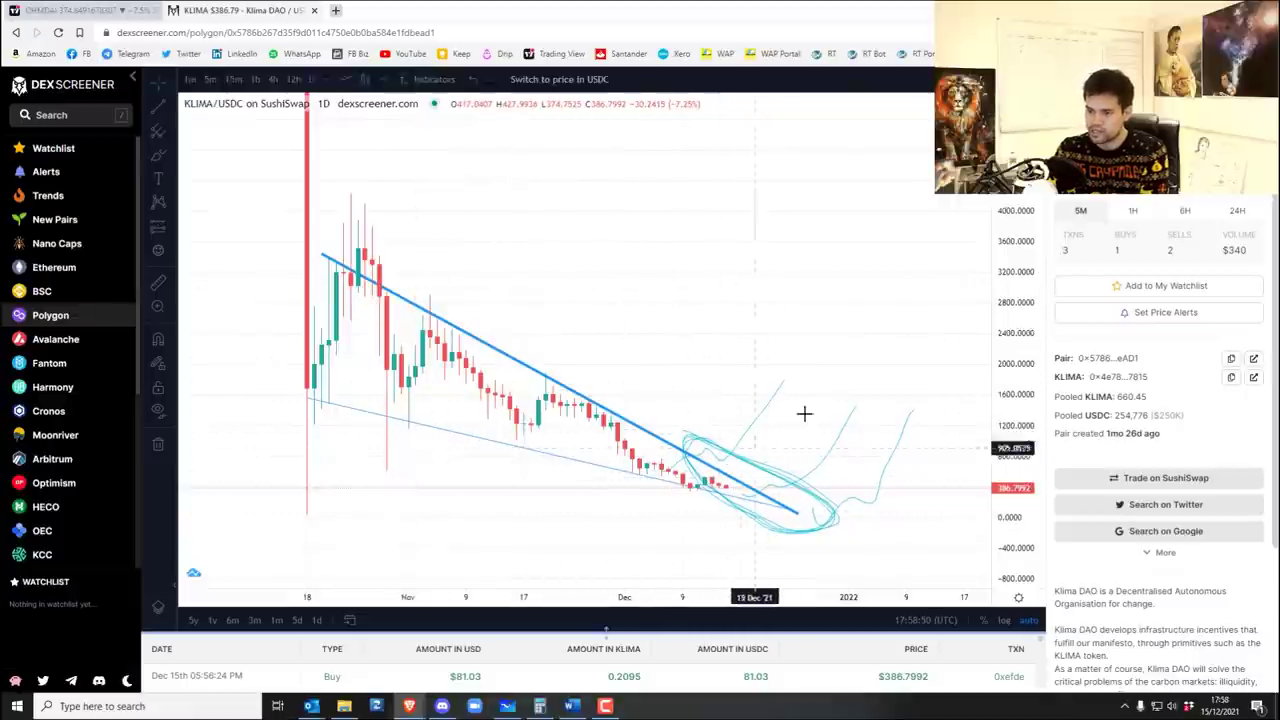
pyautogui.scroll(3, 650, 388)
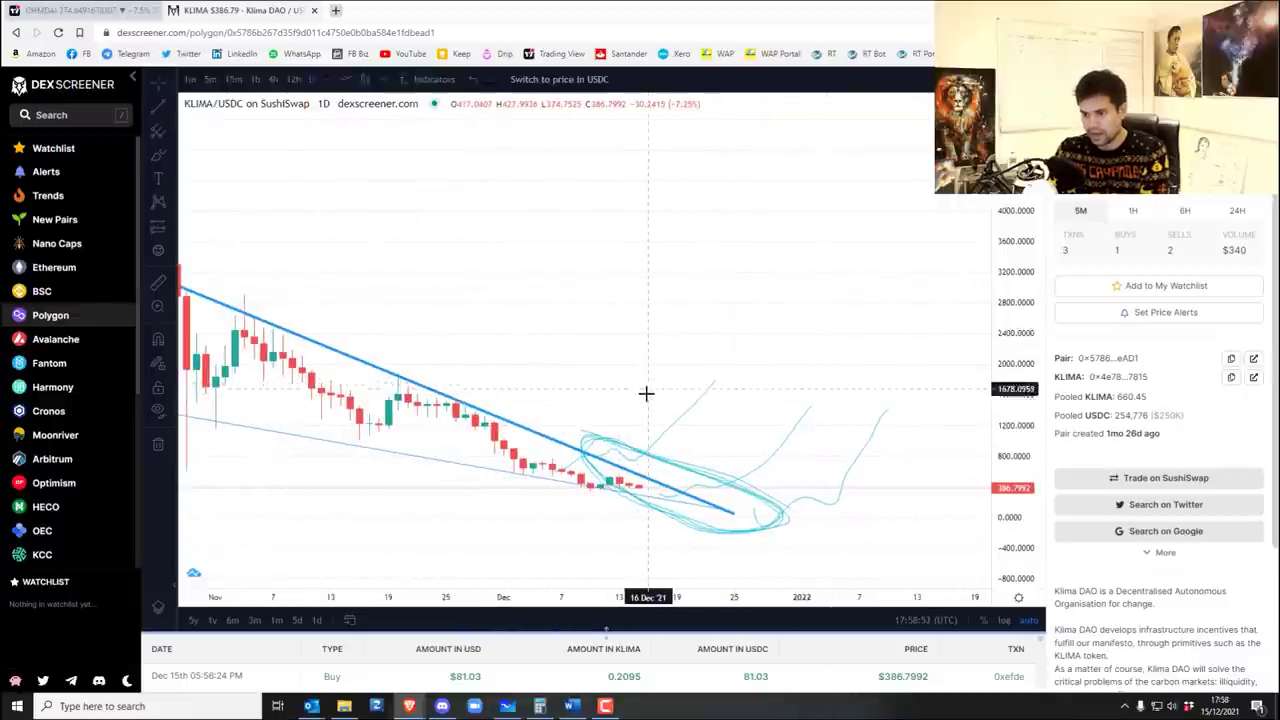
pyautogui.scroll(-3, 646, 394)
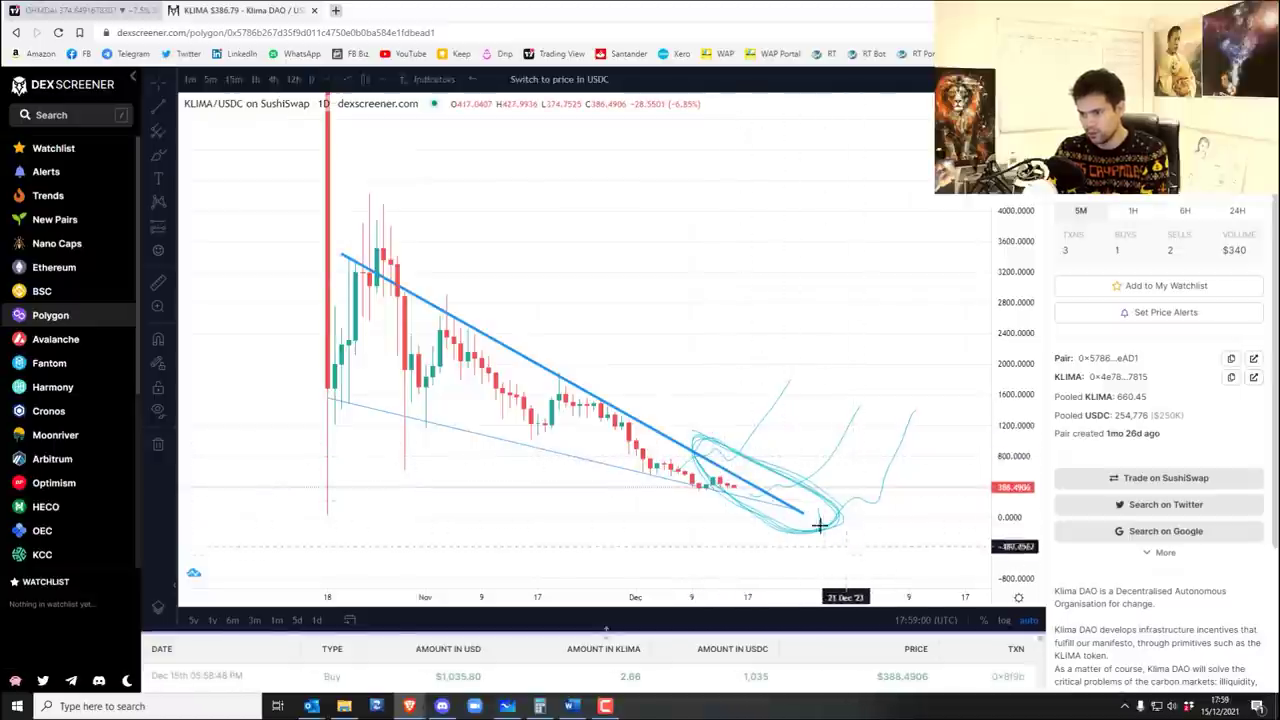
pyautogui.moveTo(1008, 480); pyautogui.dragTo(1006, 330)
pyautogui.moveTo(883, 500); pyautogui.dragTo(938, 225)
pyautogui.moveTo(748, 382); pyautogui.dragTo(698, 557)
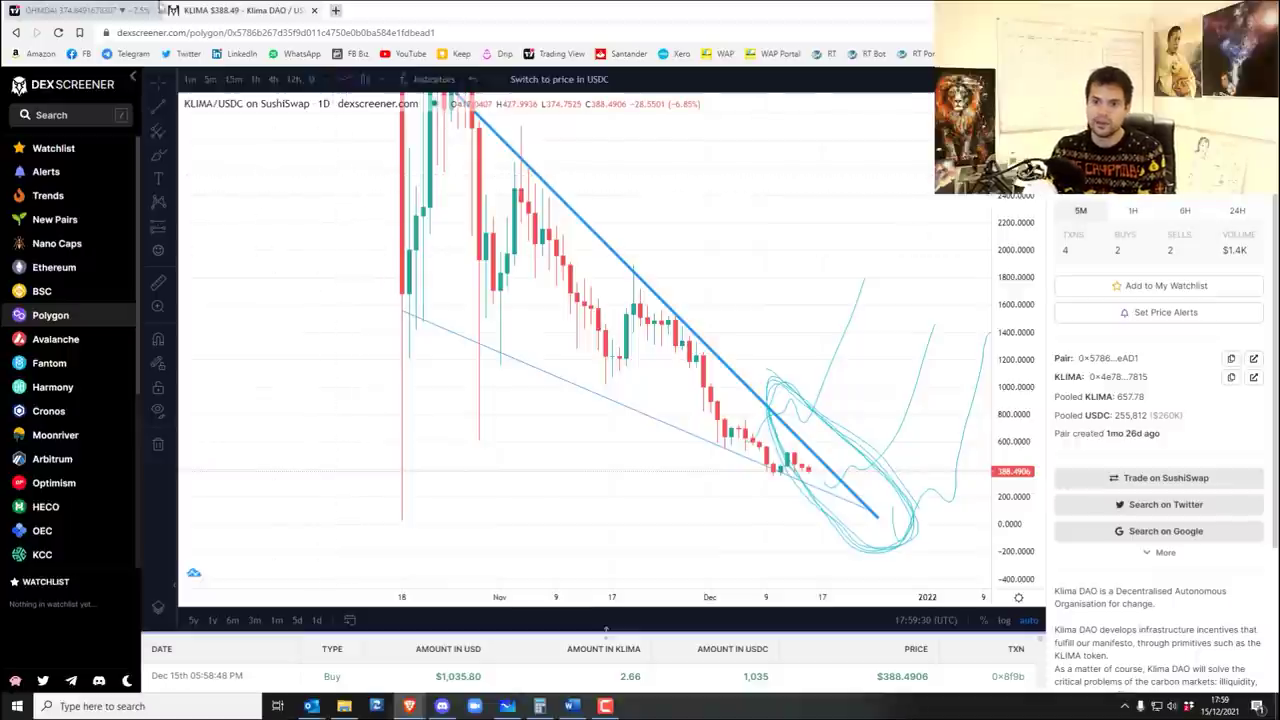
# Check the Word token list for the entry after KLIMA, search DEX Screener for hec and open the HEC/DAI pair on Fantom.
pyautogui.click(571, 706)
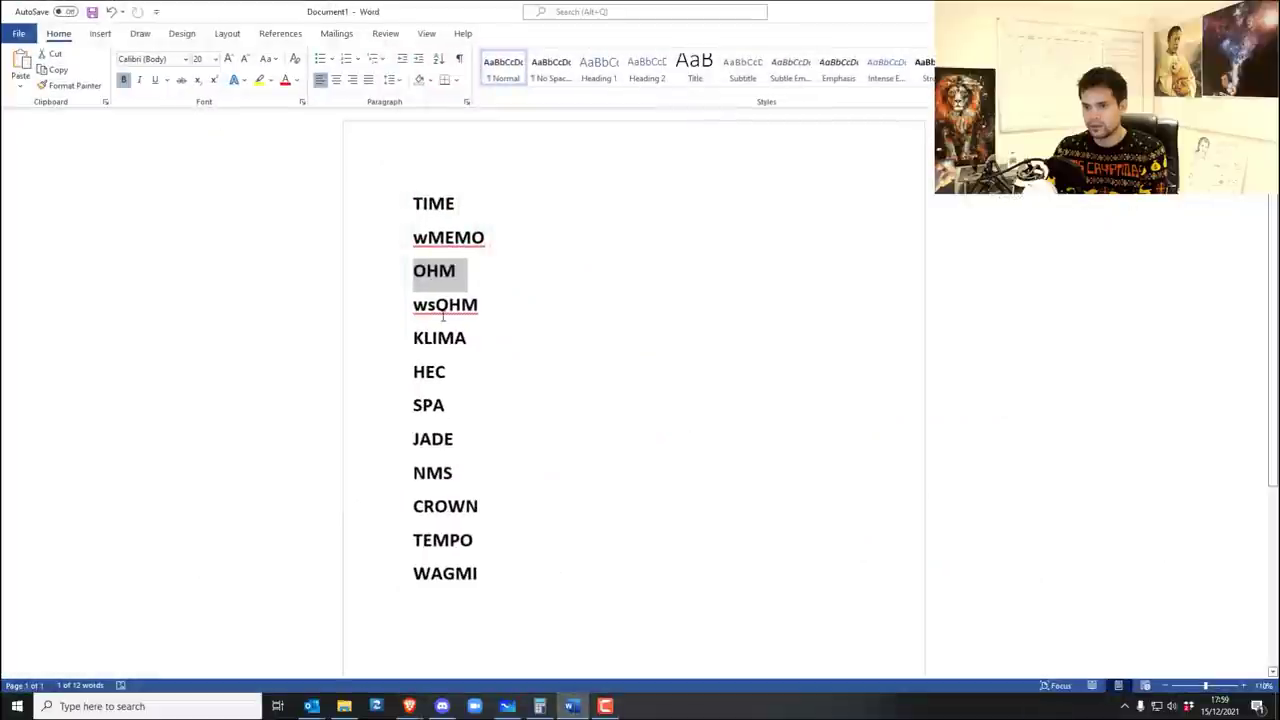
pyautogui.click(571, 706)
pyautogui.click(66, 114)
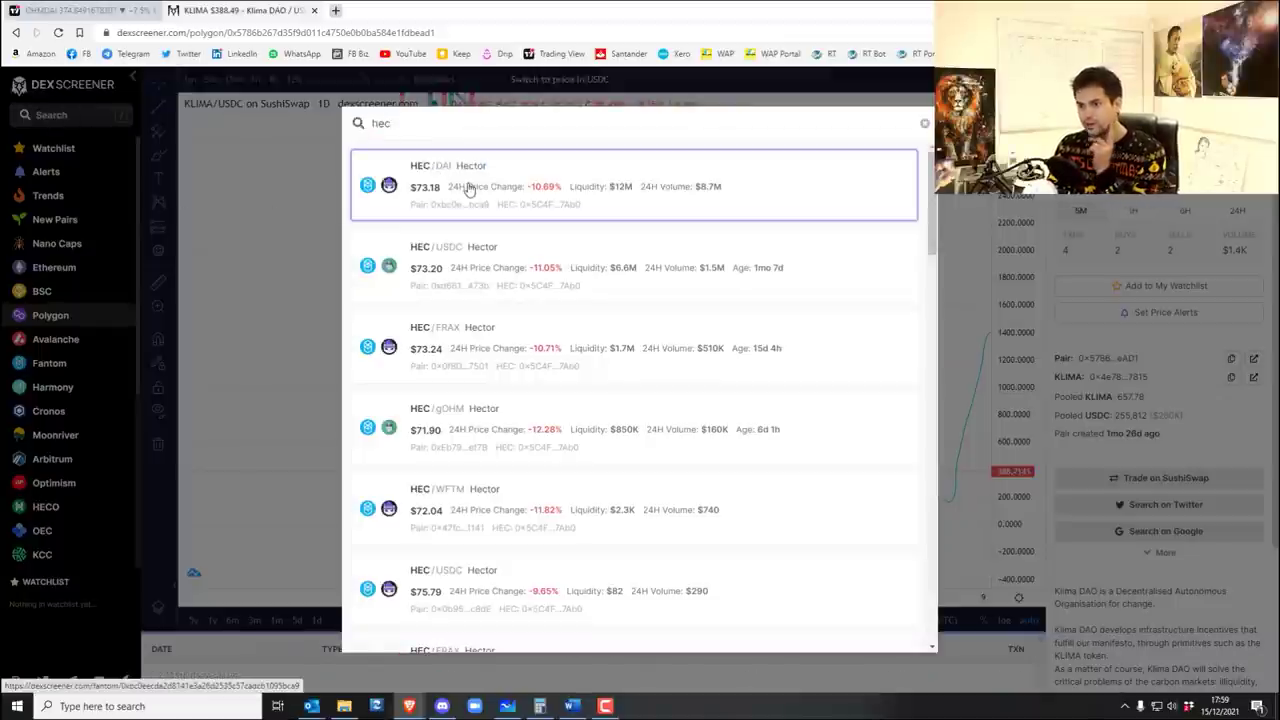
pyautogui.click(469, 189)
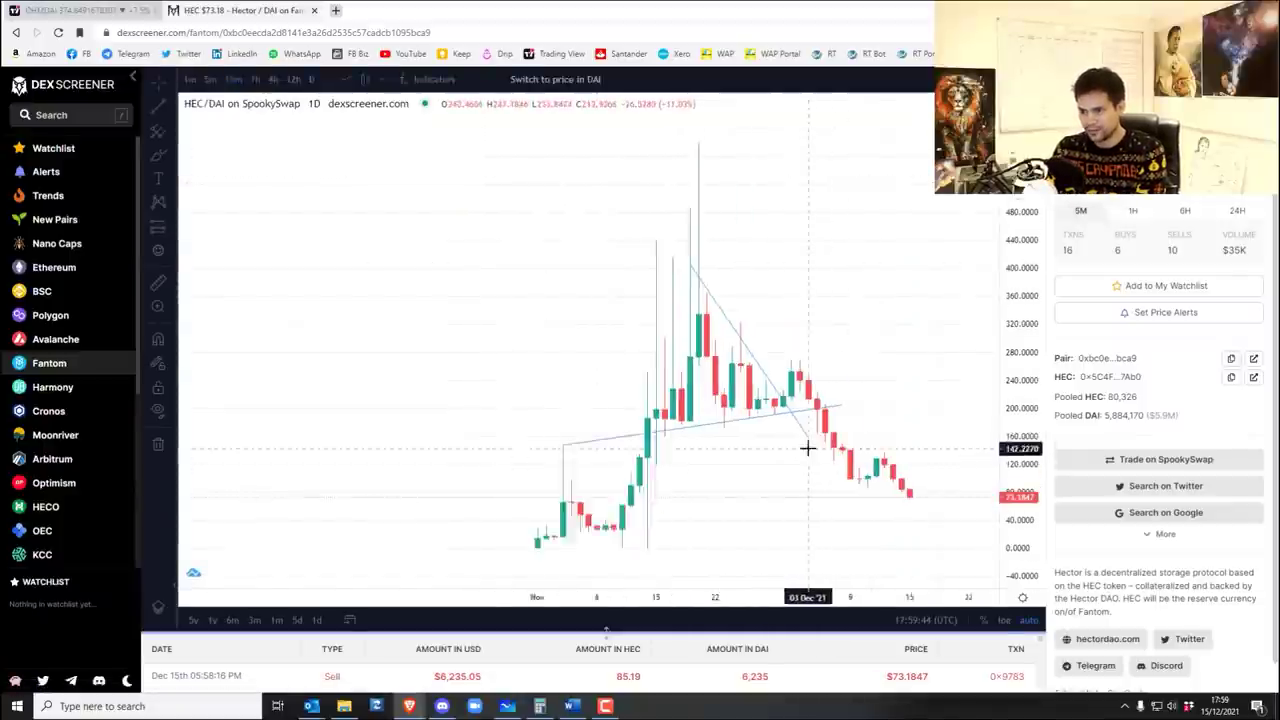
# Examine the HEC/DAI daily chart from early November, rescaling the price axis around the peak and decline.
pyautogui.moveTo(1020, 428); pyautogui.dragTo(1020, 285)
pyautogui.moveTo(923, 354); pyautogui.dragTo(1014, 358)
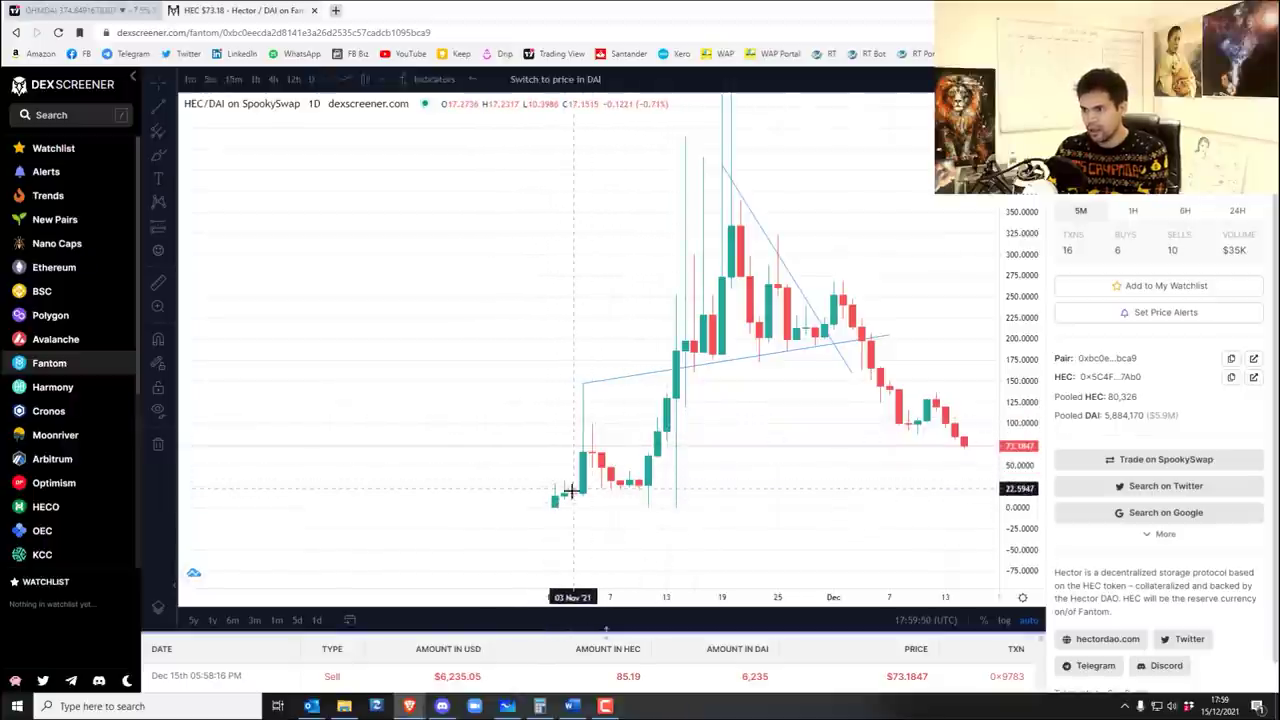
pyautogui.scroll(1, 647, 422)
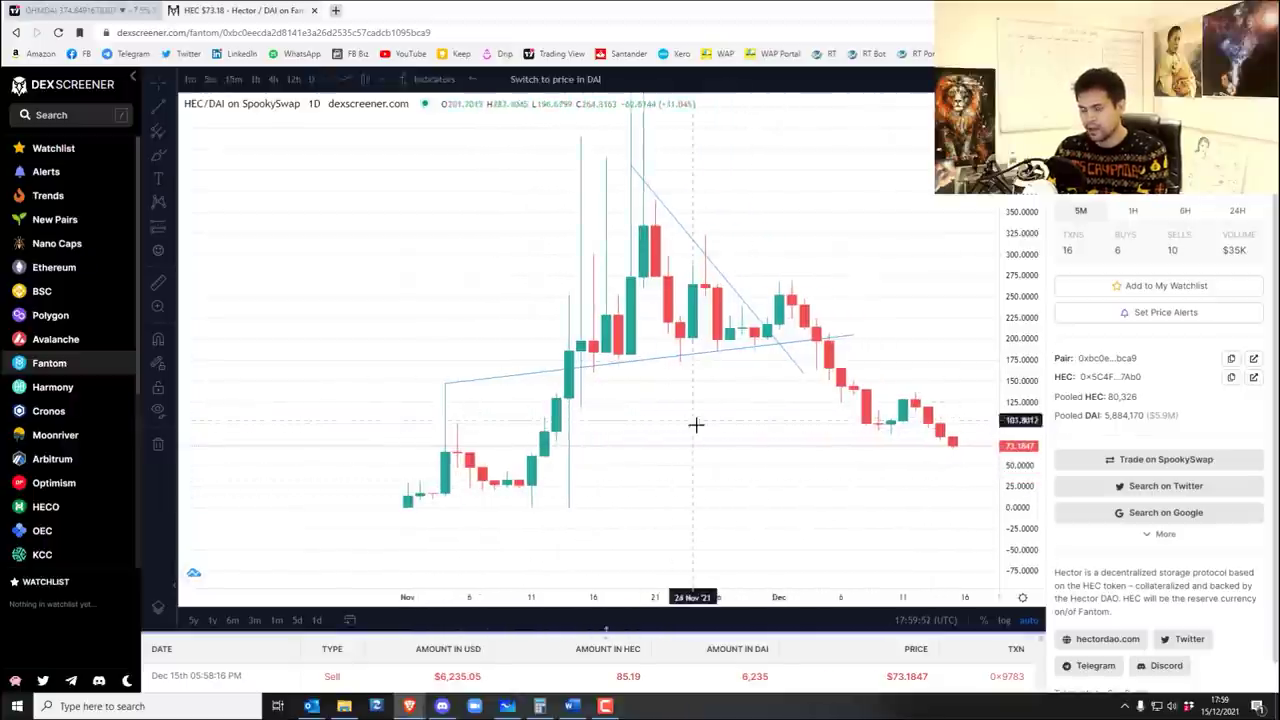
# Delete the steep descending trend line from the HEC/DAI daily chart, keeping the rising line.
pyautogui.moveTo(703, 437); pyautogui.dragTo(909, 471)
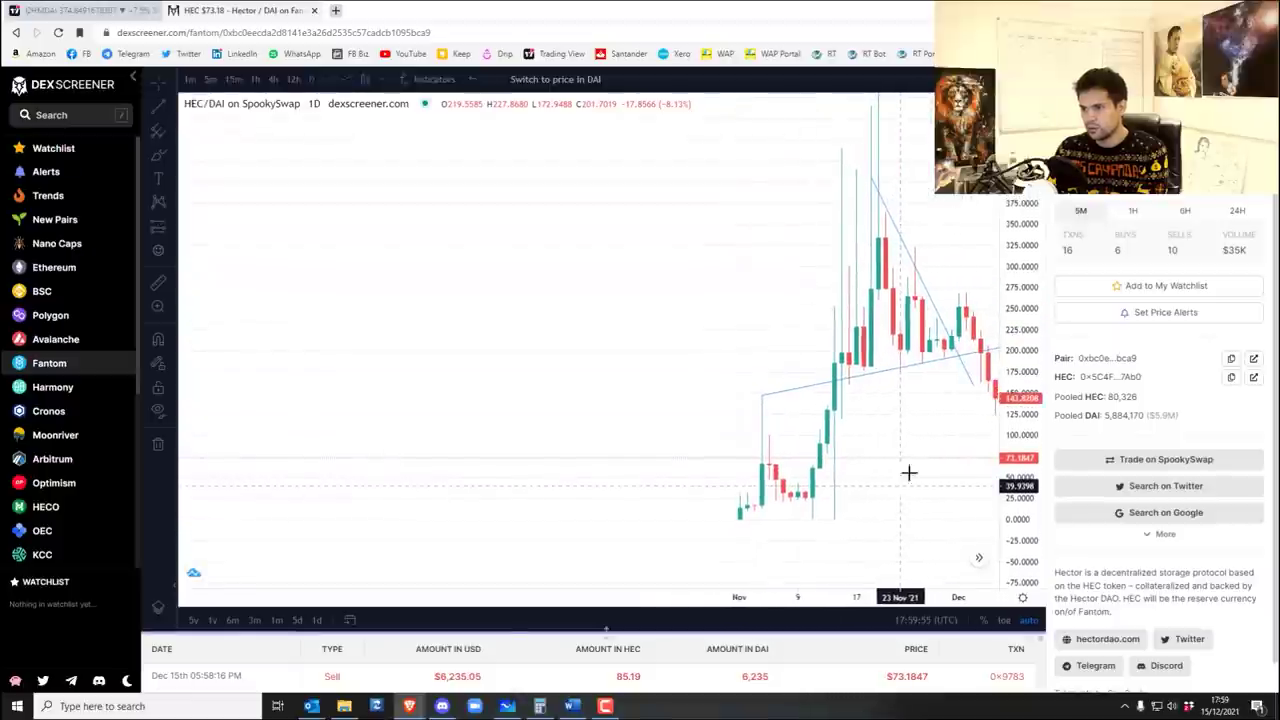
pyautogui.click(967, 362)
pyautogui.press('Delete')
pyautogui.moveTo(954, 375); pyautogui.dragTo(940, 376)
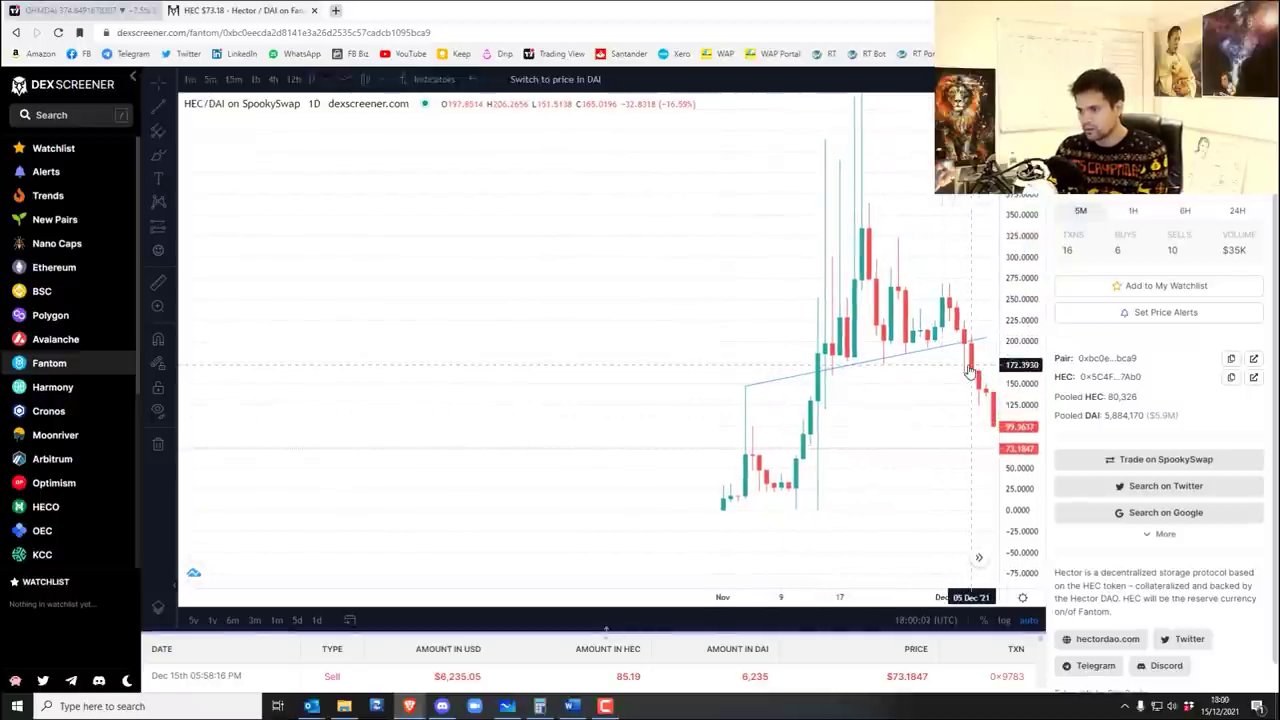
# Draw a descending trend line on the HEC/DAI chart from the 19 Nov '21 spike over the December highs to about 2 in late December.
pyautogui.moveTo(964, 368); pyautogui.dragTo(851, 401)
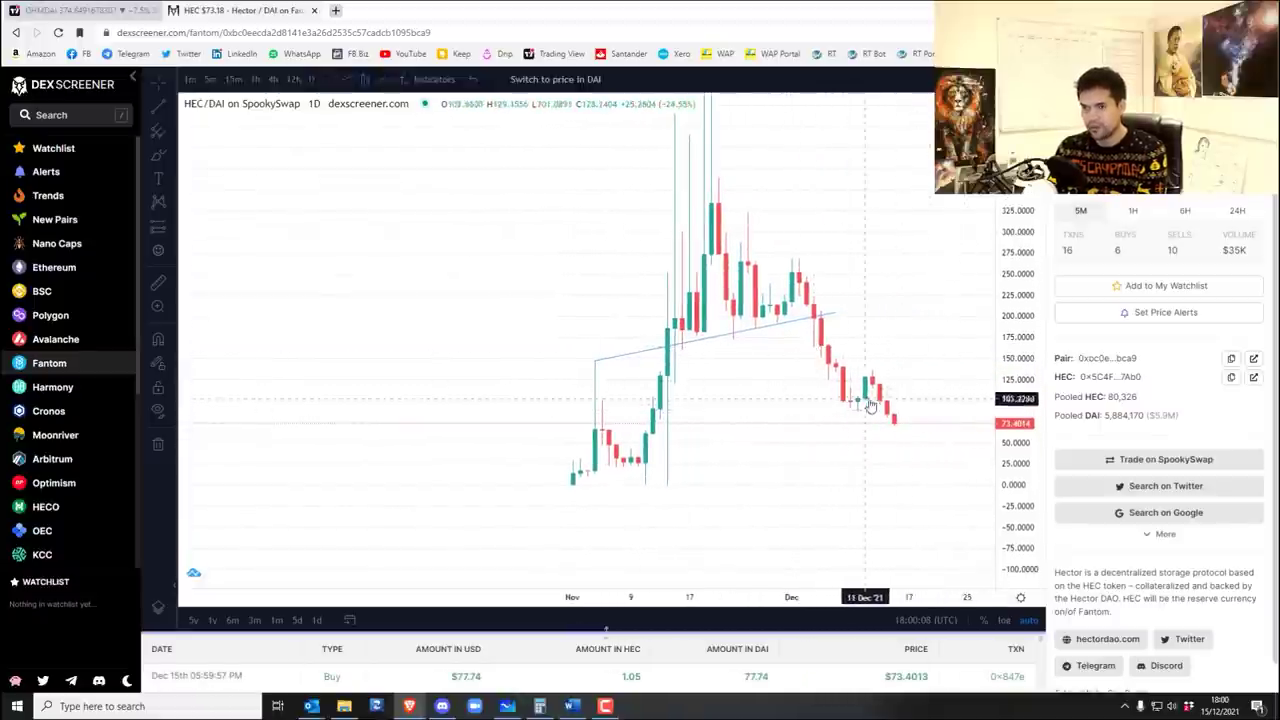
pyautogui.moveTo(829, 409); pyautogui.dragTo(383, 277)
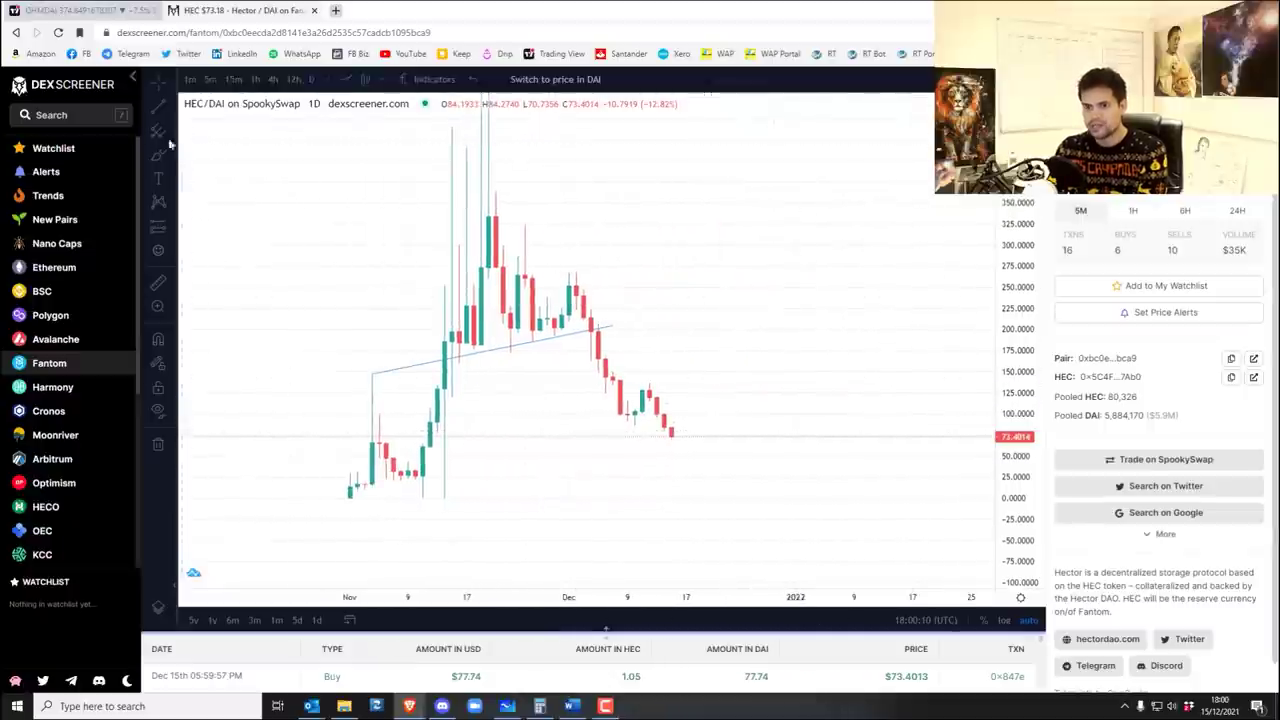
pyautogui.click(466, 190)
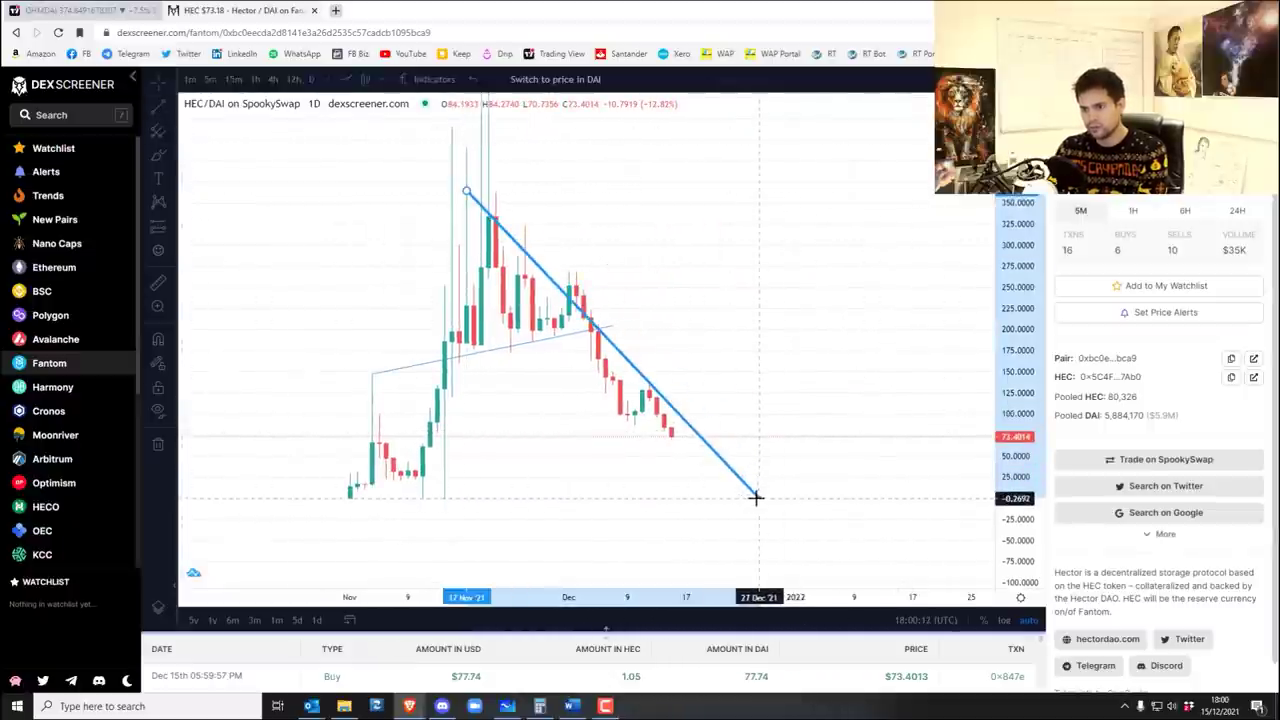
pyautogui.click(752, 496)
pyautogui.moveTo(466, 190); pyautogui.dragTo(481, 160)
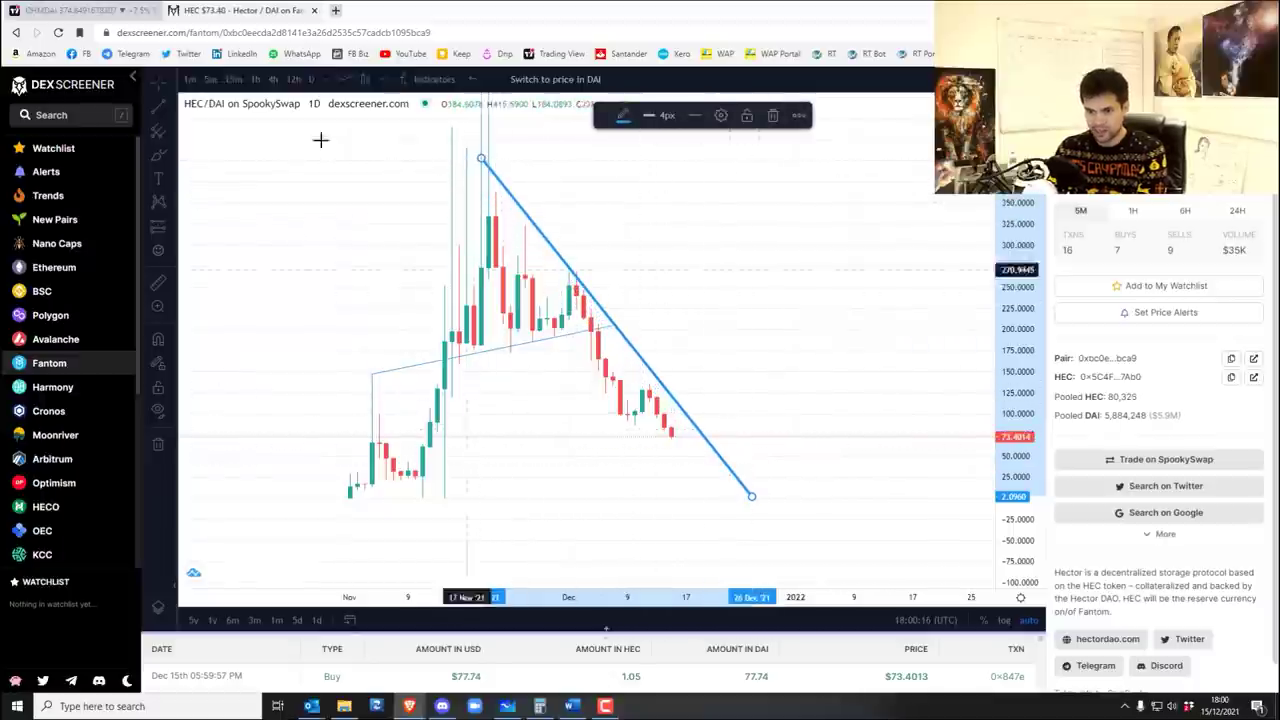
# Check the Word token list for the entry after HEC, search DEX Screener for spa and open the SPA/DAI pair on Fantom.
pyautogui.click(572, 707)
pyautogui.click(572, 707)
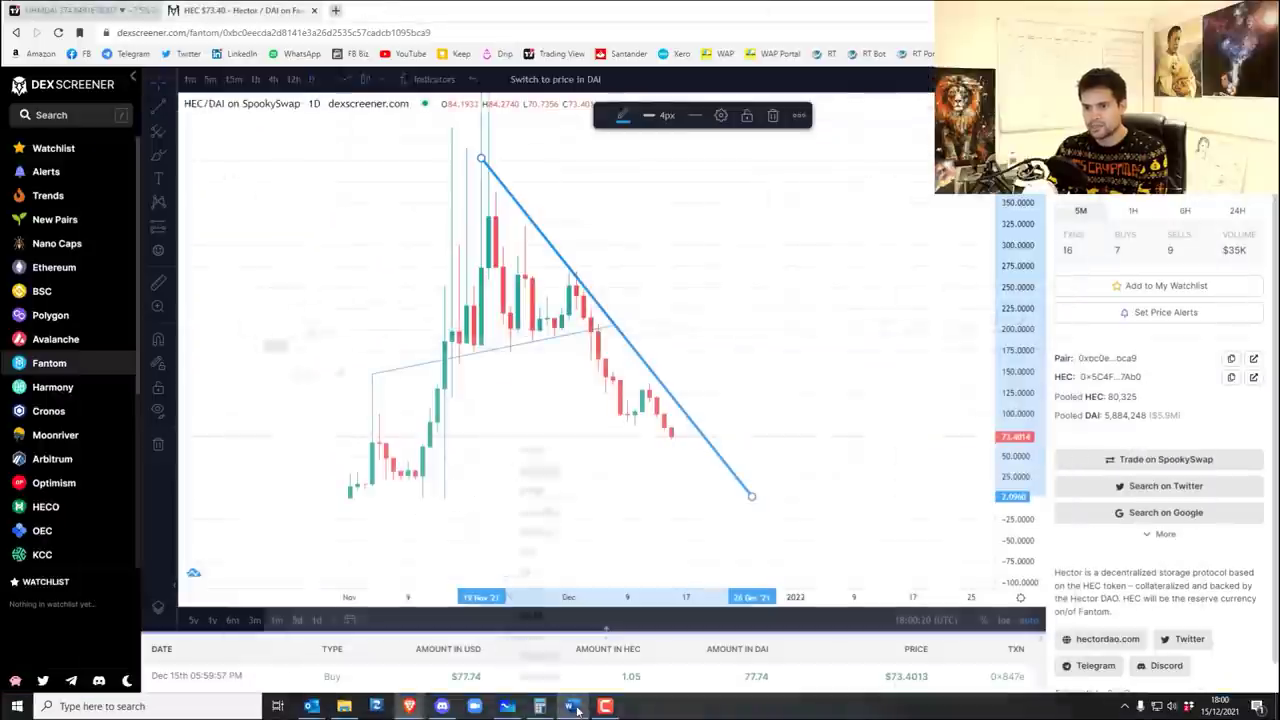
pyautogui.click(72, 115)
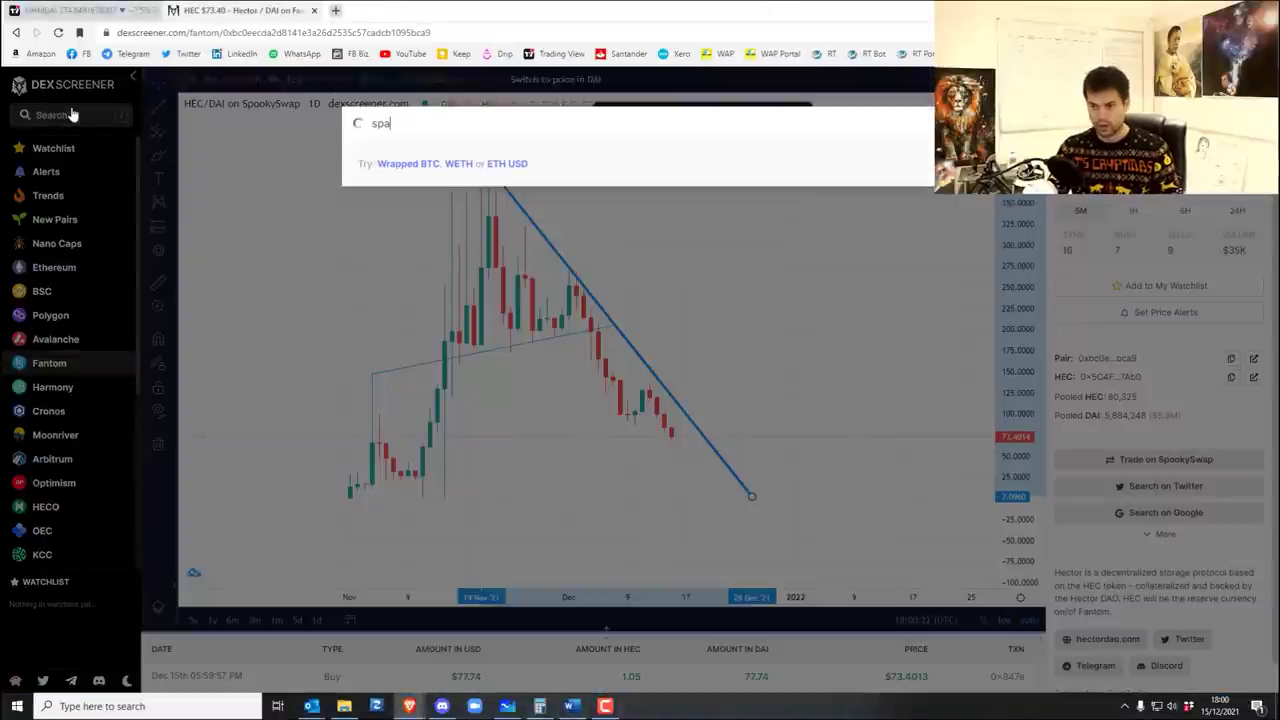
pyautogui.write('spa')
pyautogui.click(500, 188)
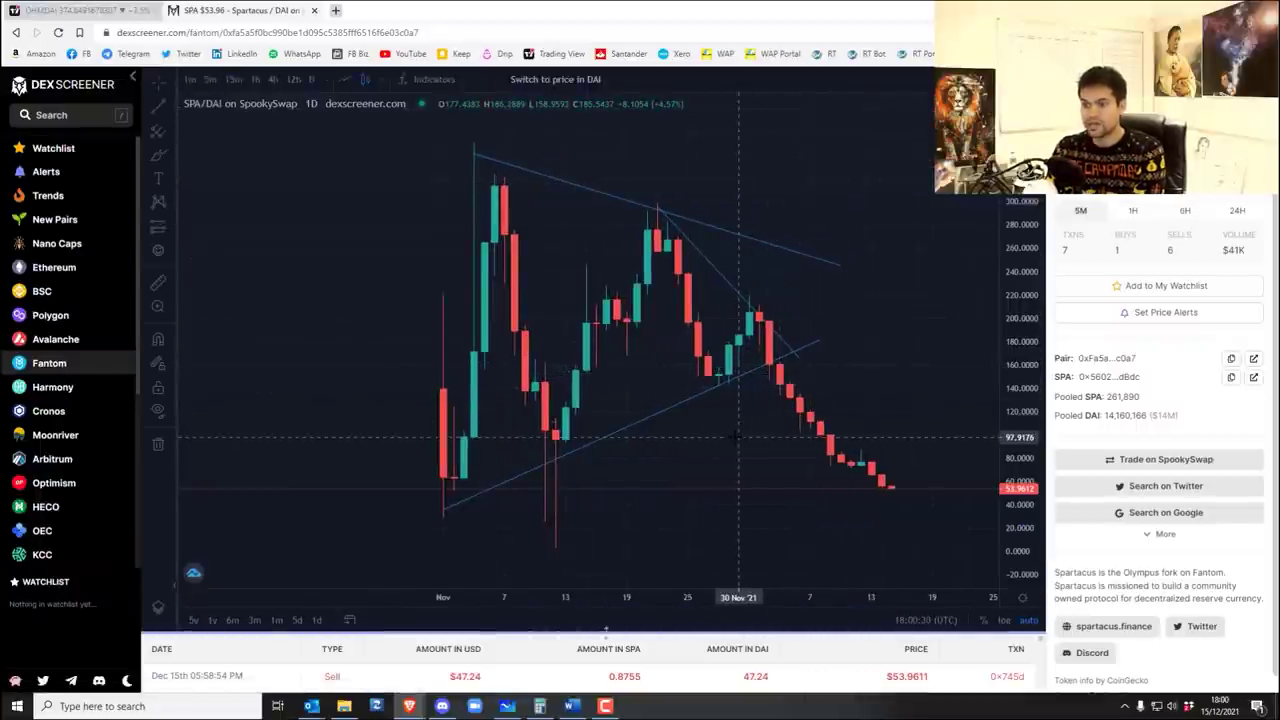
# Clear all drawings from the SPA/DAI chart and draw a rising support line under the lows from about 41 to about 201 on 16 Dec '21.
pyautogui.moveTo(738, 437)
pyautogui.mouseDown()
pyautogui.moveTo(783, 423)
pyautogui.moveTo(727, 419)
pyautogui.mouseUp()
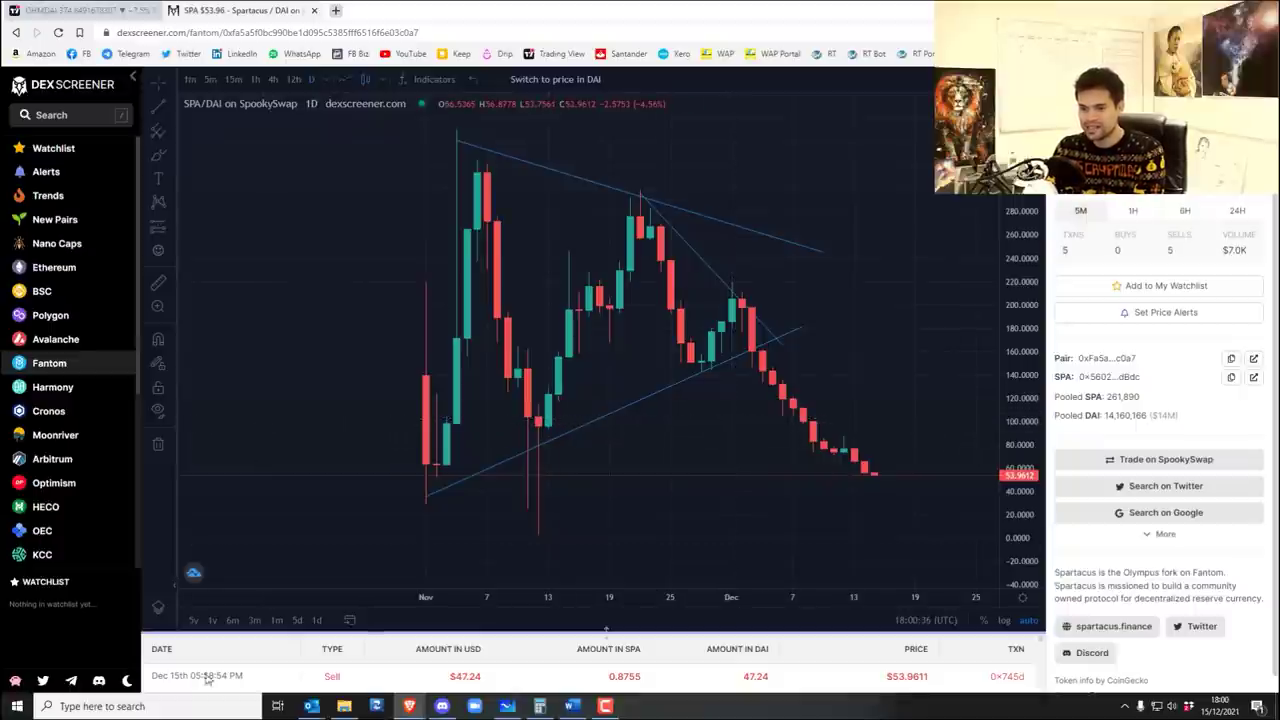
pyautogui.click(151, 446)
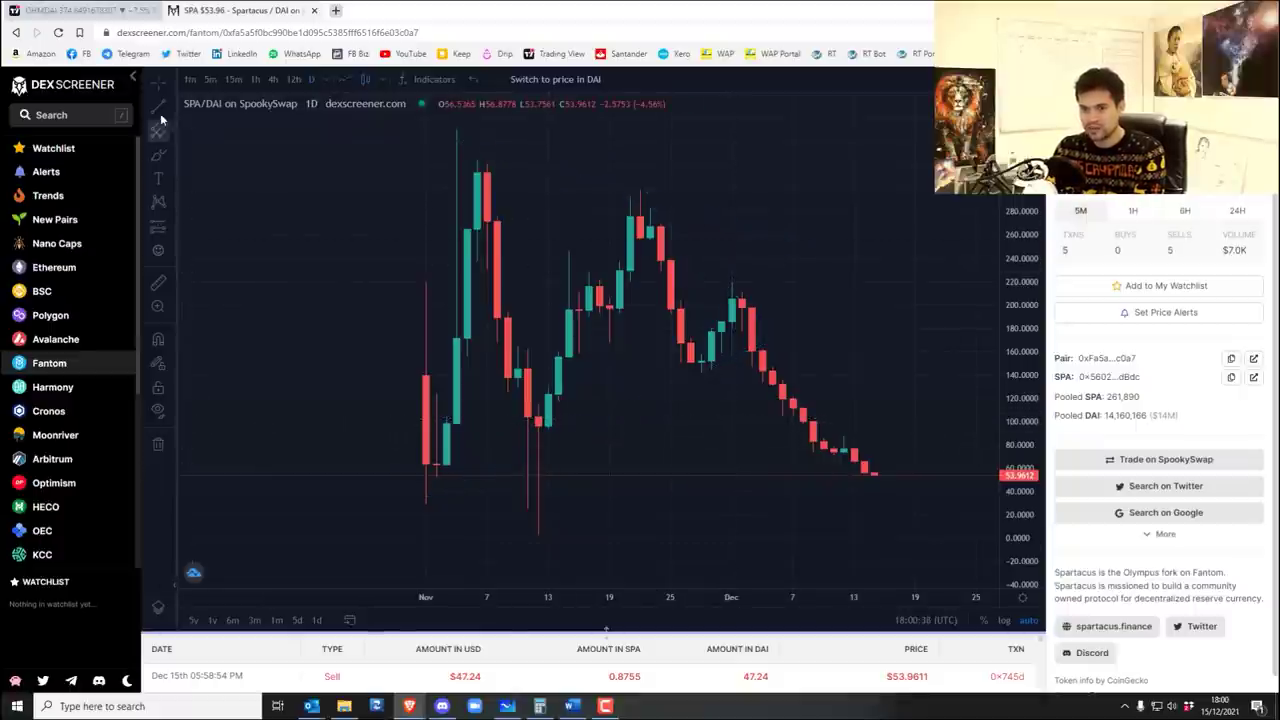
pyautogui.moveTo(405, 490)
pyautogui.mouseDown()
pyautogui.moveTo(757, 329)
pyautogui.moveTo(877, 294)
pyautogui.moveTo(884, 304)
pyautogui.mouseUp()
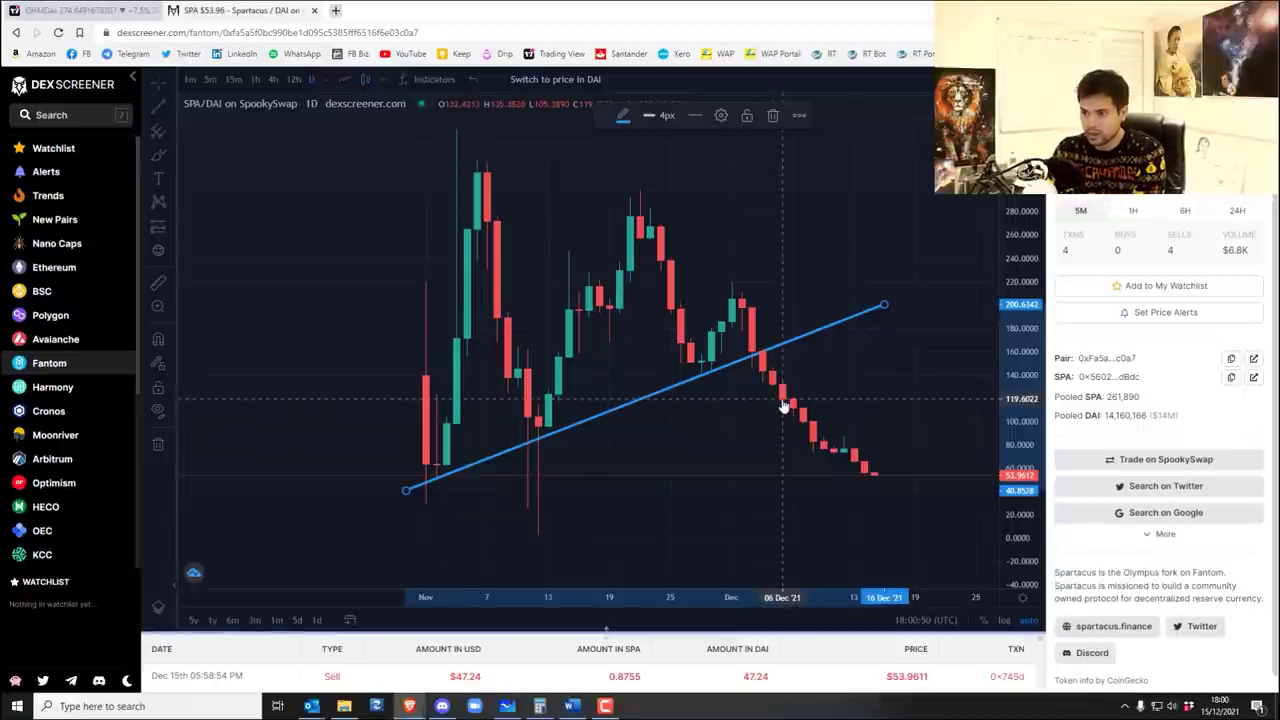
# Draw a descending trend line on the SPA/DAI chart from the 22 Nov '21 high to about 22.6 on 22 Dec '21.
pyautogui.click(157, 105)
pyautogui.click(640, 193)
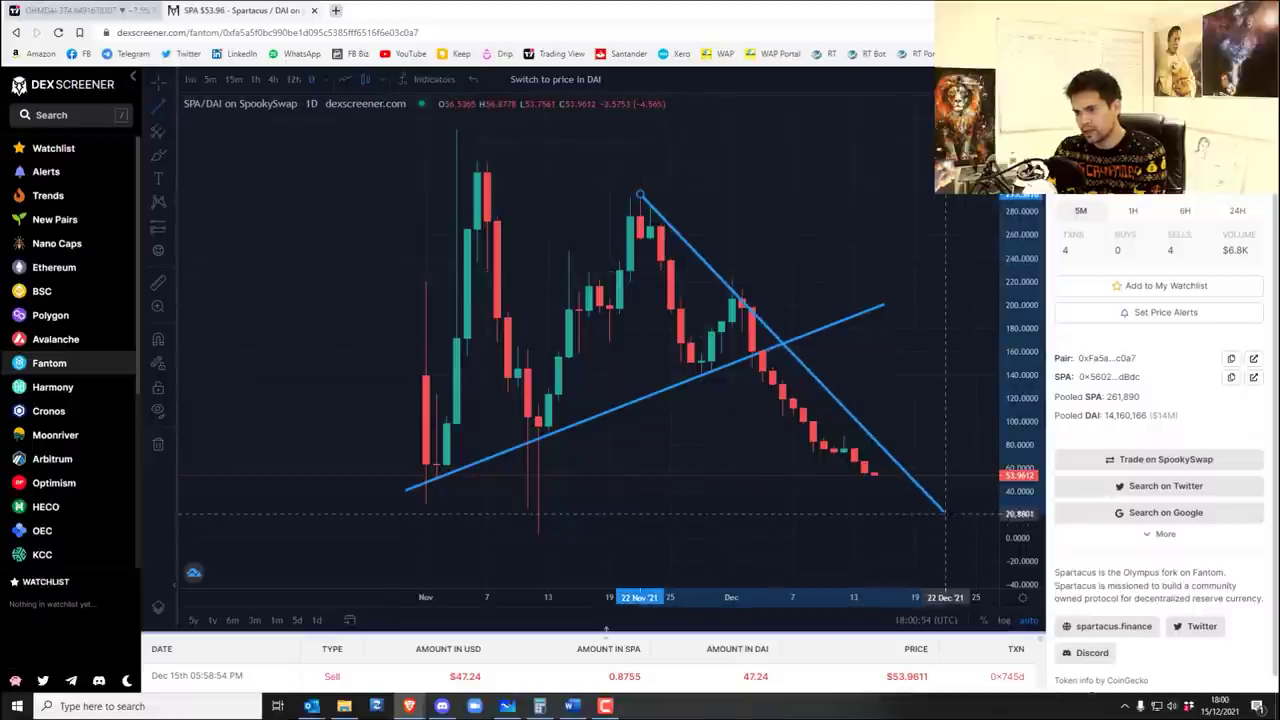
pyautogui.click(945, 512)
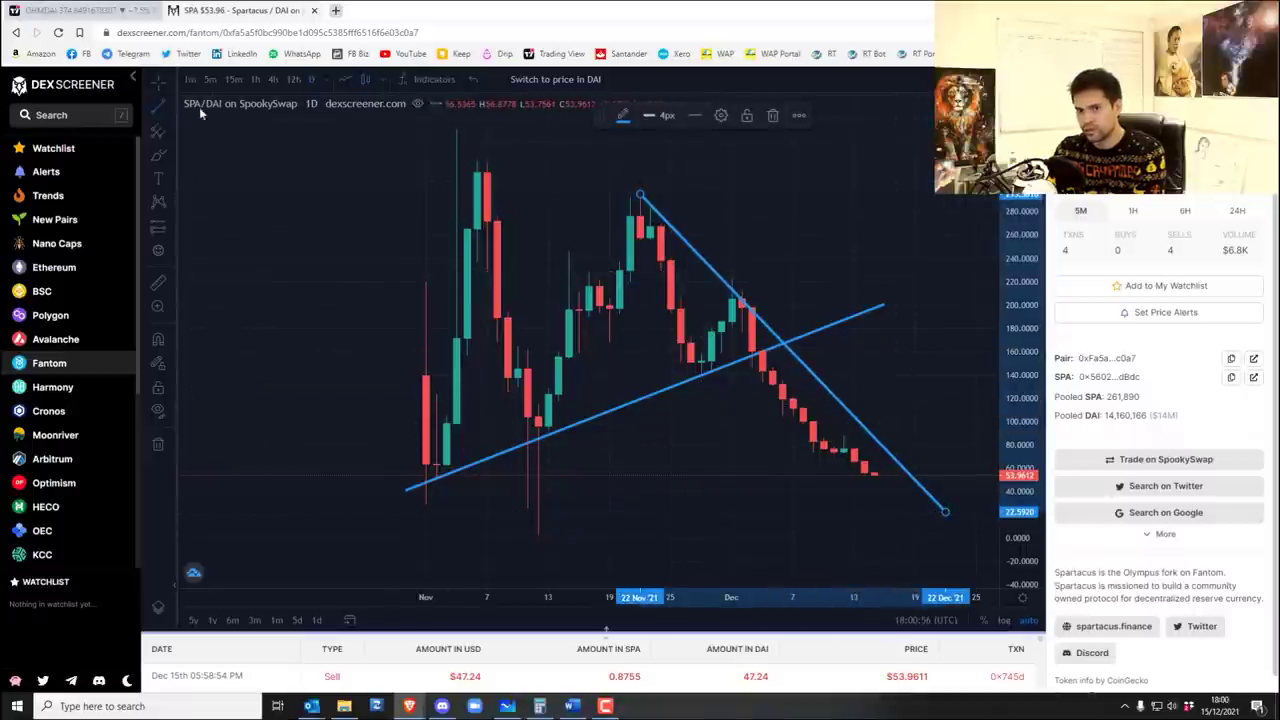
# Check the Word token list for the entry after SPA, search DEX Screener for jade and open the JADE/BUSD pair on BSC.
pyautogui.click(570, 706)
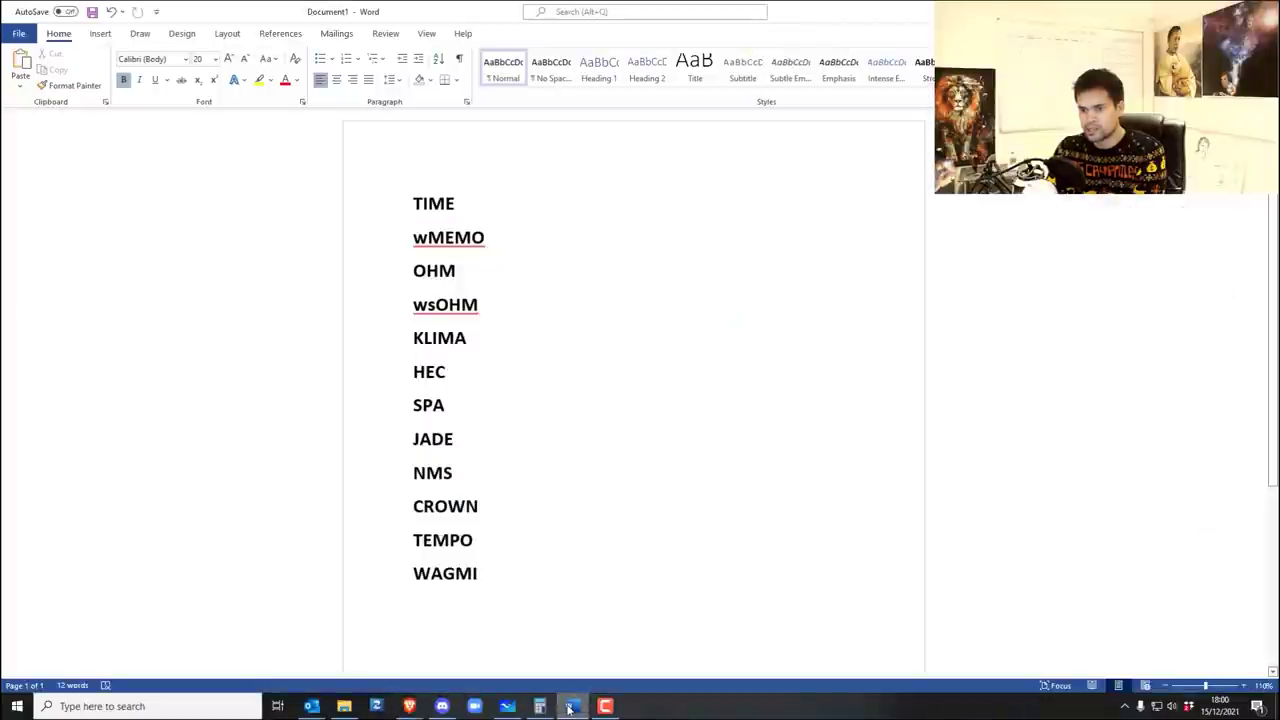
pyautogui.click(570, 706)
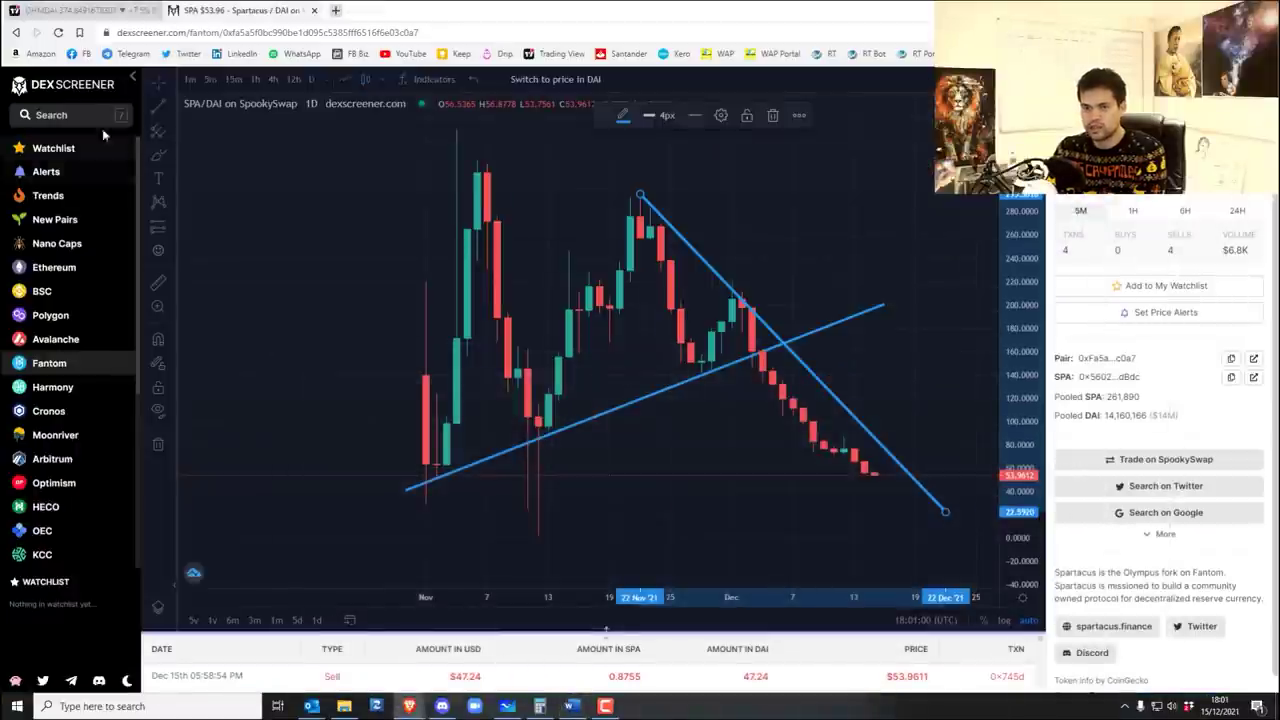
pyautogui.click(92, 120)
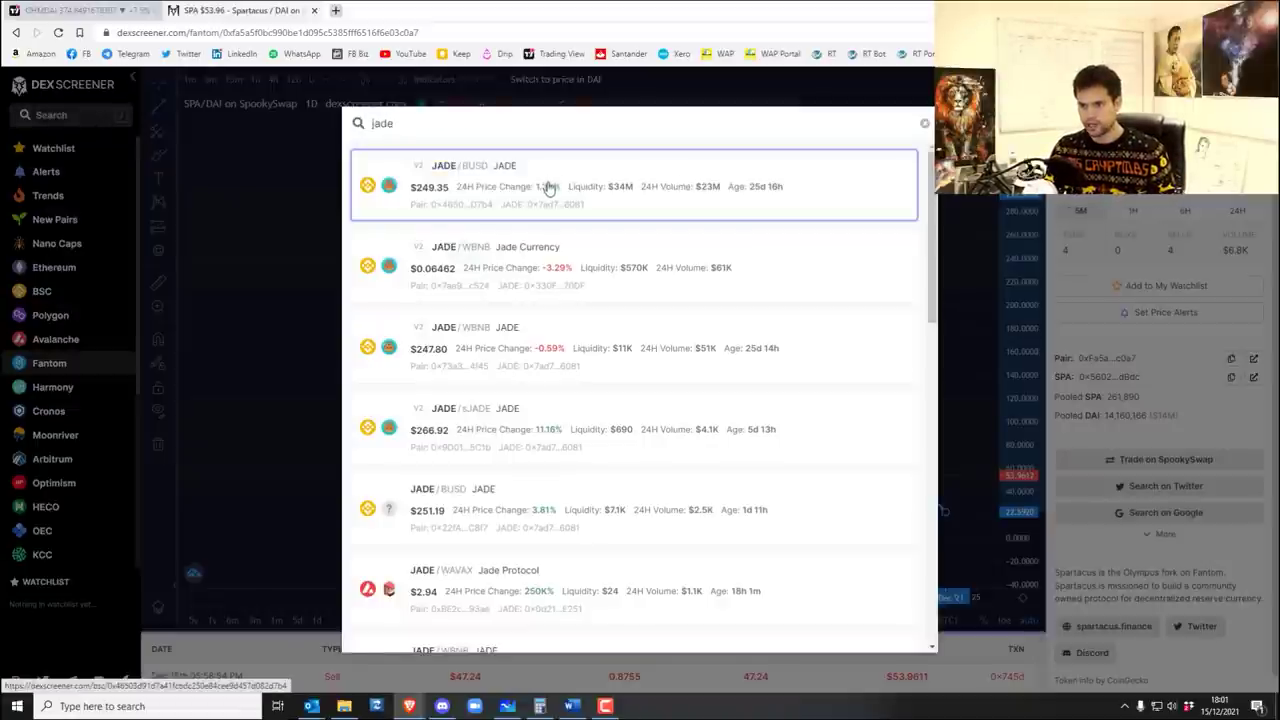
pyautogui.click(549, 188)
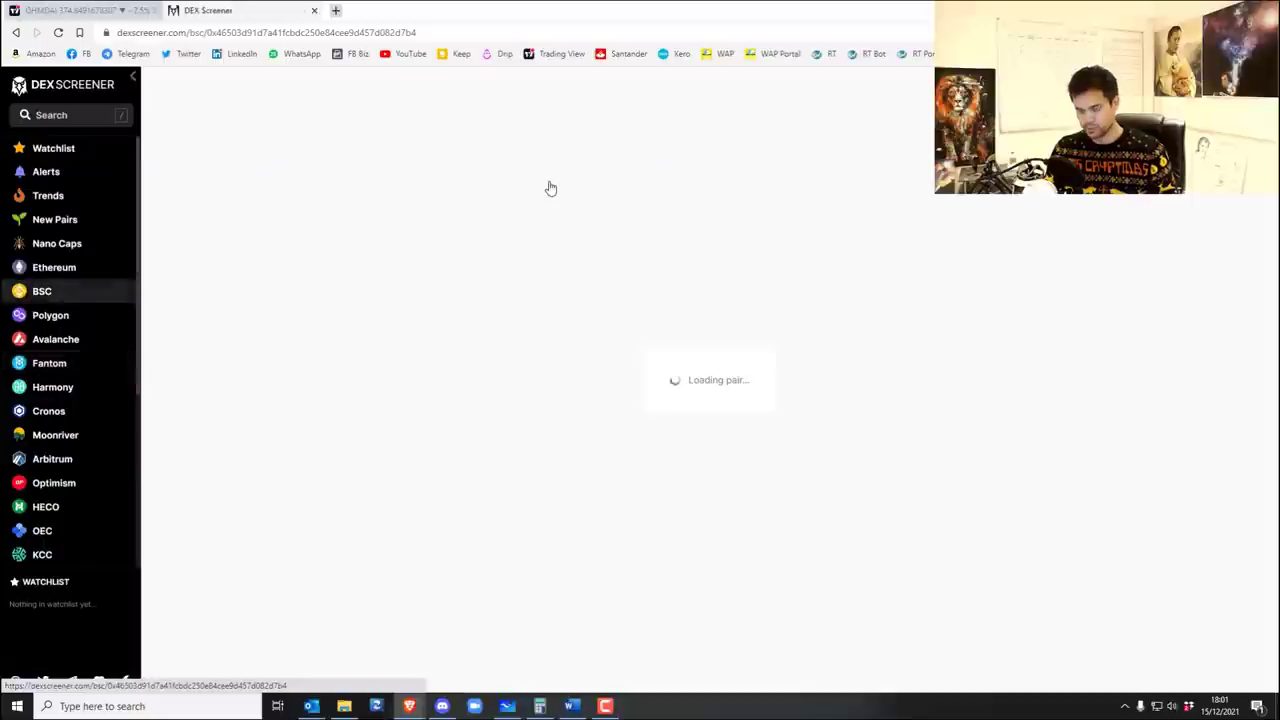
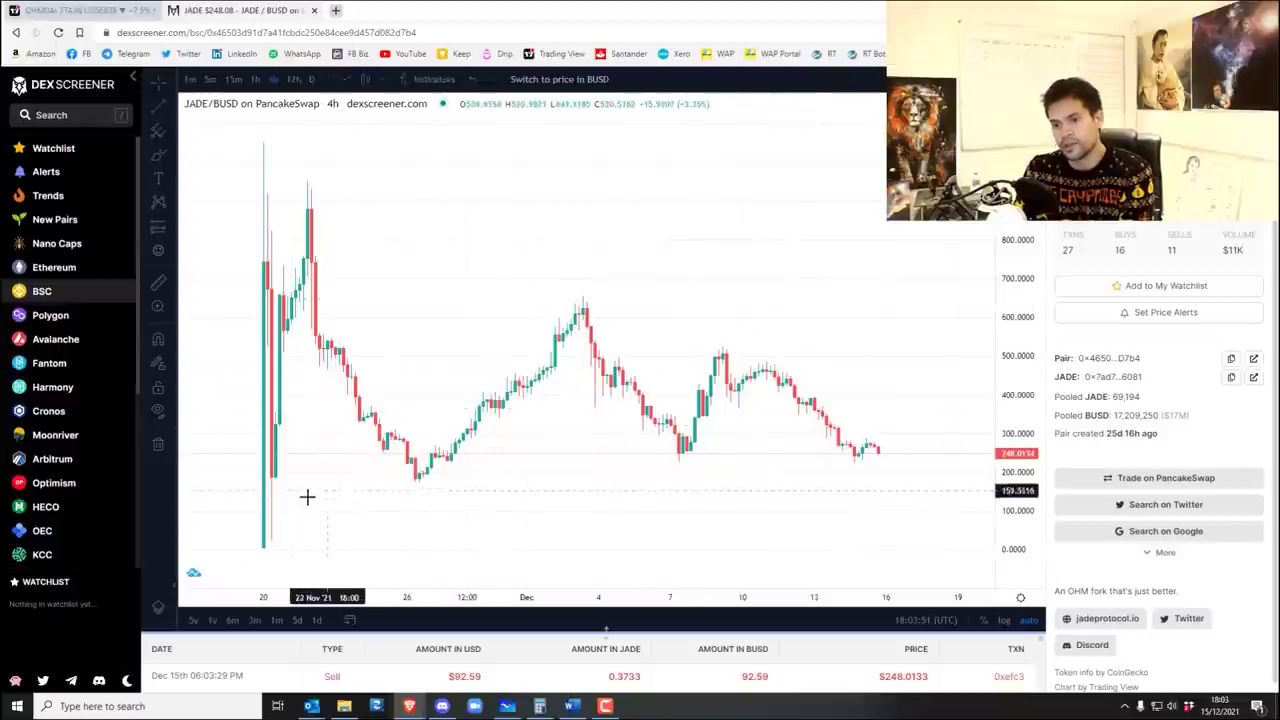
# Draw a rising support line under the JADE/BUSD lows from about 156 on 20 Nov '21 to about 295 on 18 Dec '21.
pyautogui.click(265, 488)
pyautogui.click(943, 434)
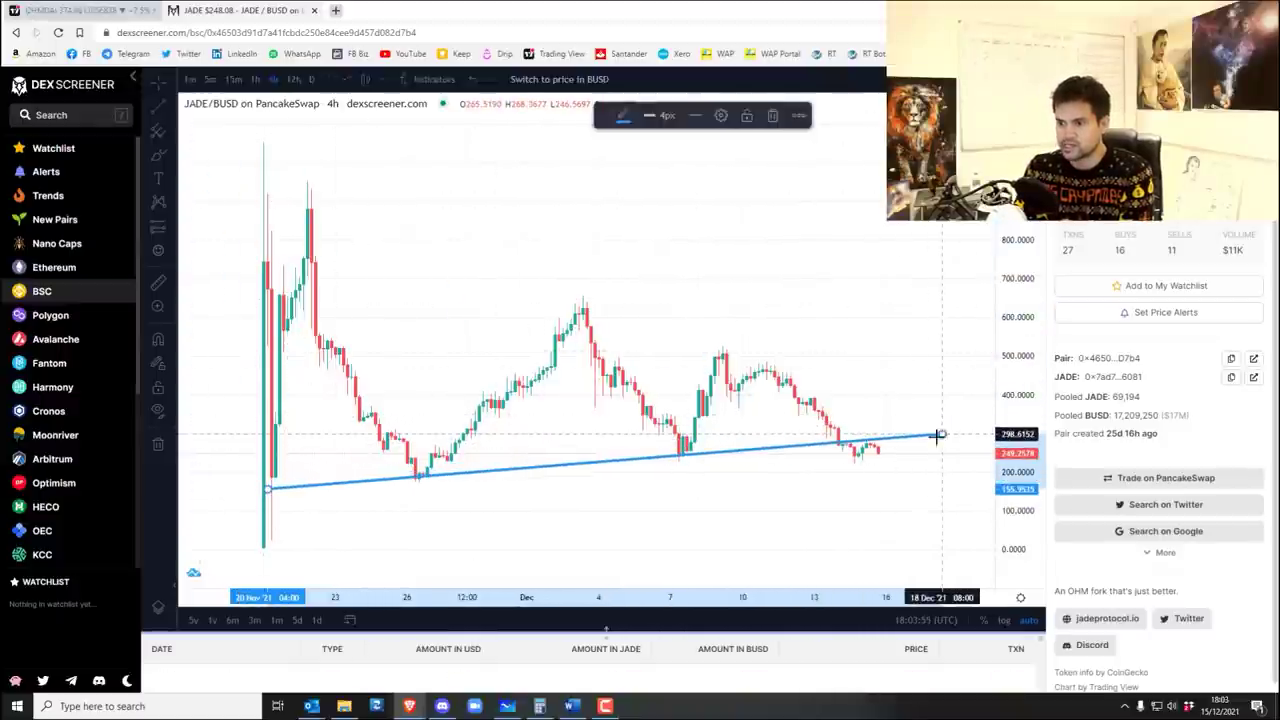
pyautogui.moveTo(944, 435); pyautogui.dragTo(954, 436)
# Draw a descending trend line over the JADE/BUSD highs from about 880 on 20 Nov '21 to about 300 on 20 Dec '21.
pyautogui.click(157, 150)
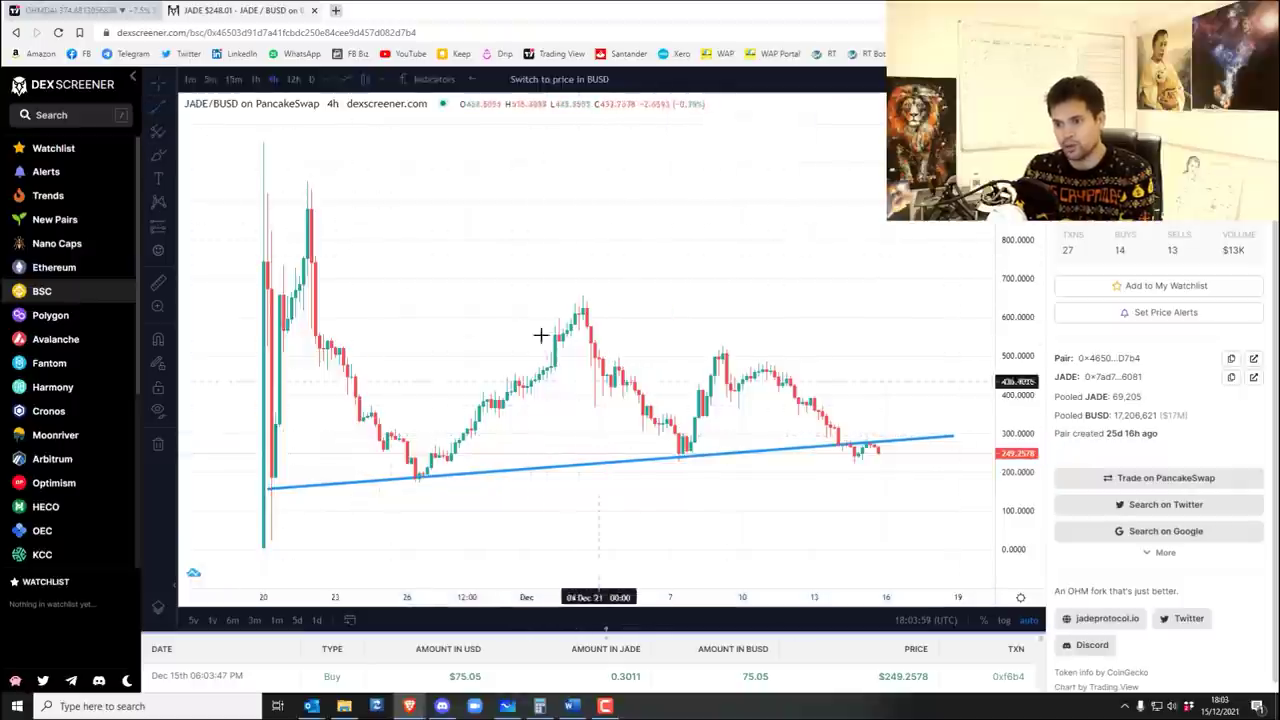
pyautogui.click(279, 210)
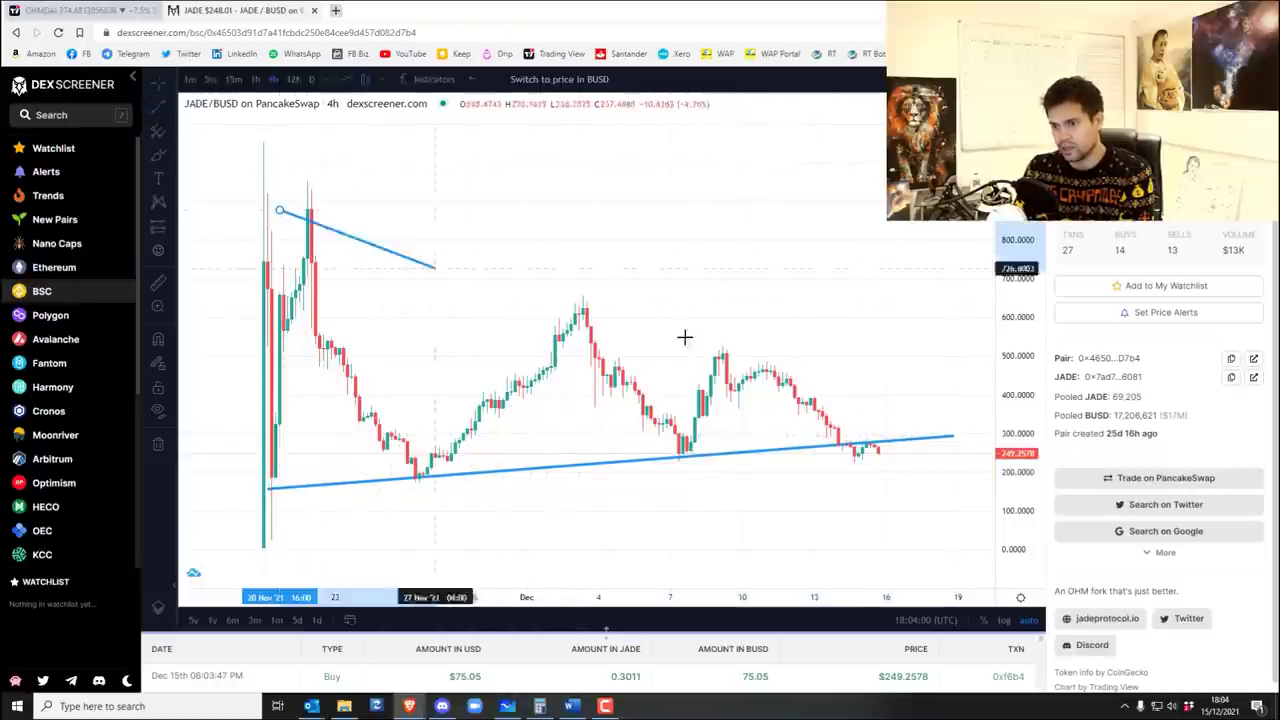
pyautogui.click(989, 433)
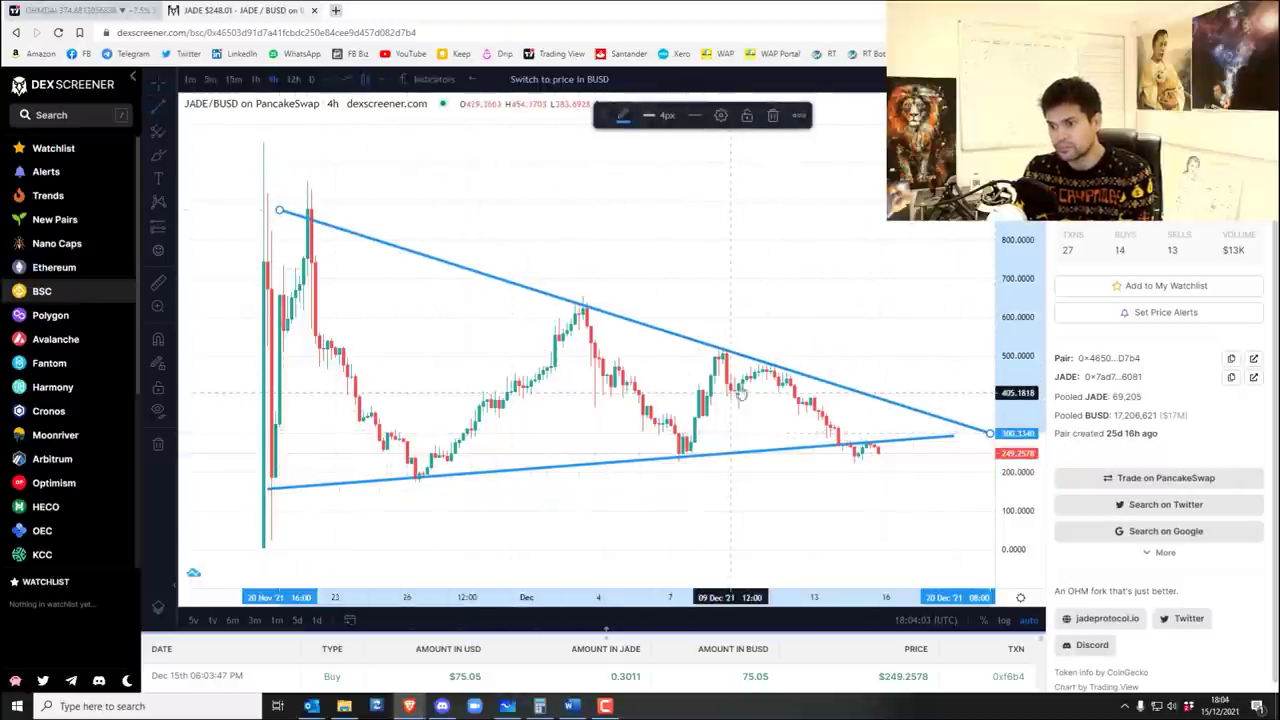
# Examine the JADE/BUSD candles against both trend lines, from the November launch to the latest price around the support line.
pyautogui.click(159, 85)
pyautogui.moveTo(1014, 398); pyautogui.dragTo(1014, 215)
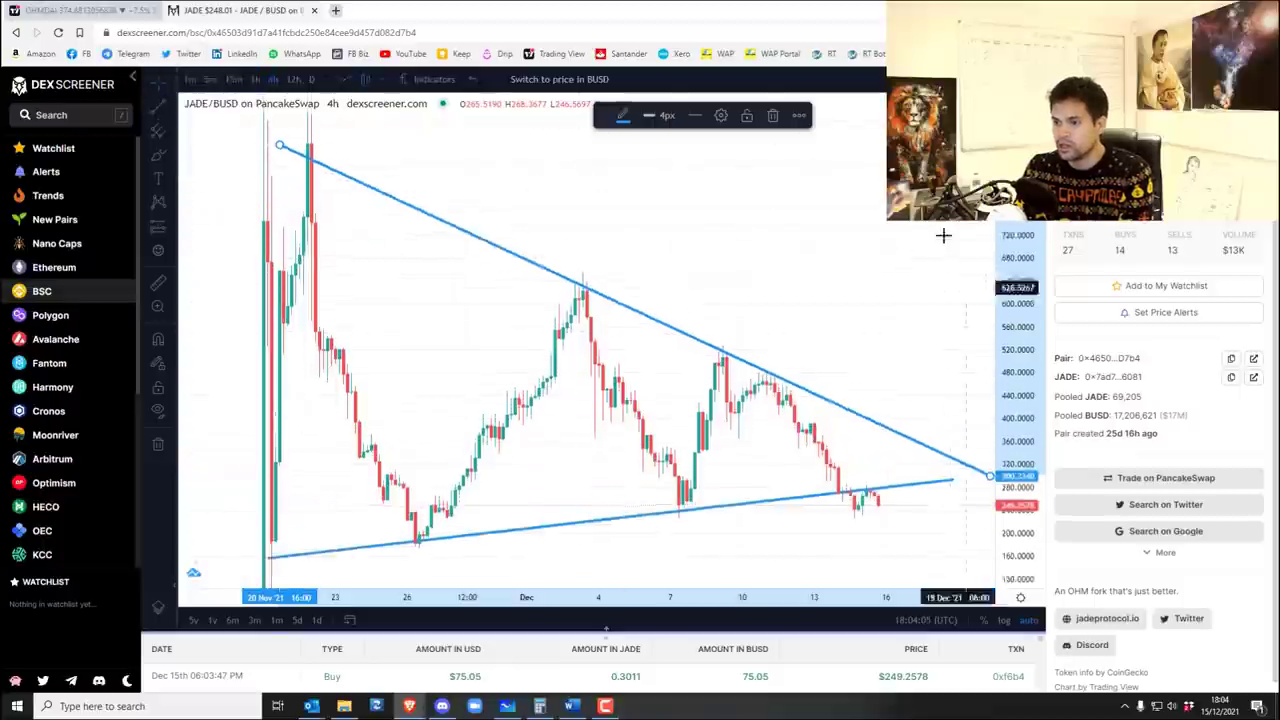
pyautogui.moveTo(849, 268); pyautogui.dragTo(800, 140)
pyautogui.moveTo(858, 480); pyautogui.dragTo(779, 637)
pyautogui.moveTo(719, 364); pyautogui.dragTo(807, 176)
pyautogui.scroll(-3, 703, 423)
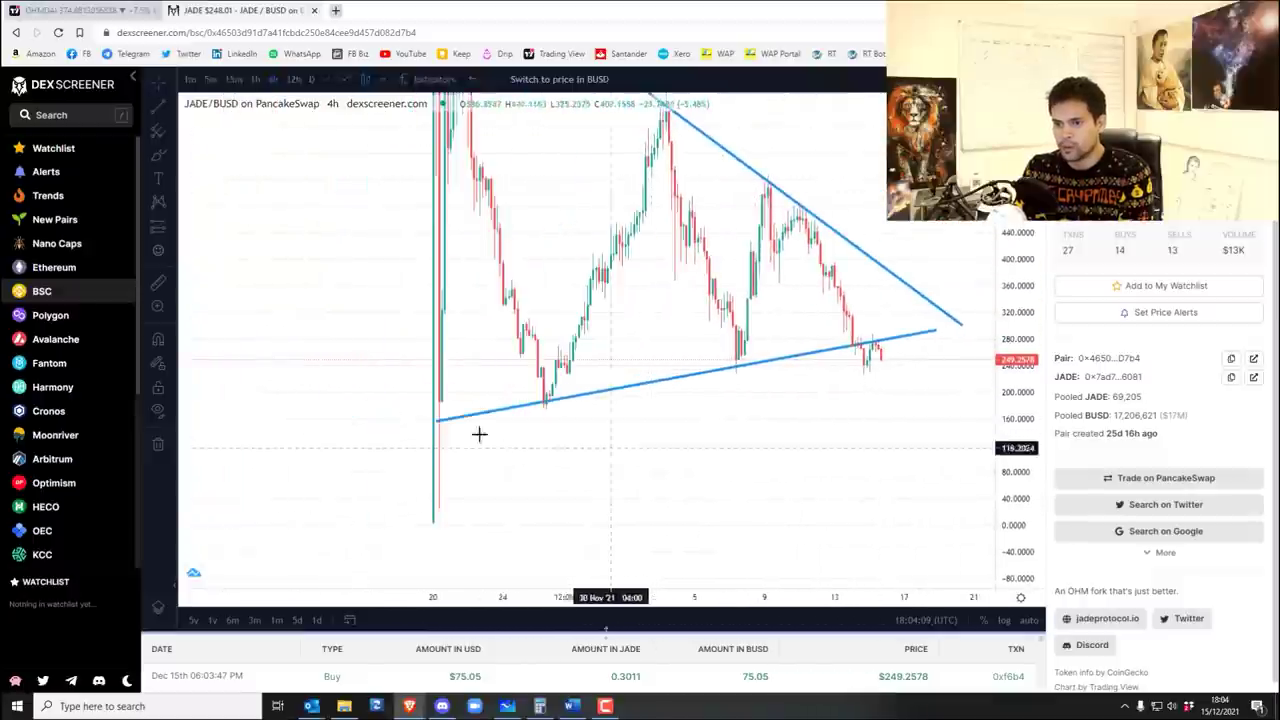
pyautogui.scroll(2, 497, 443)
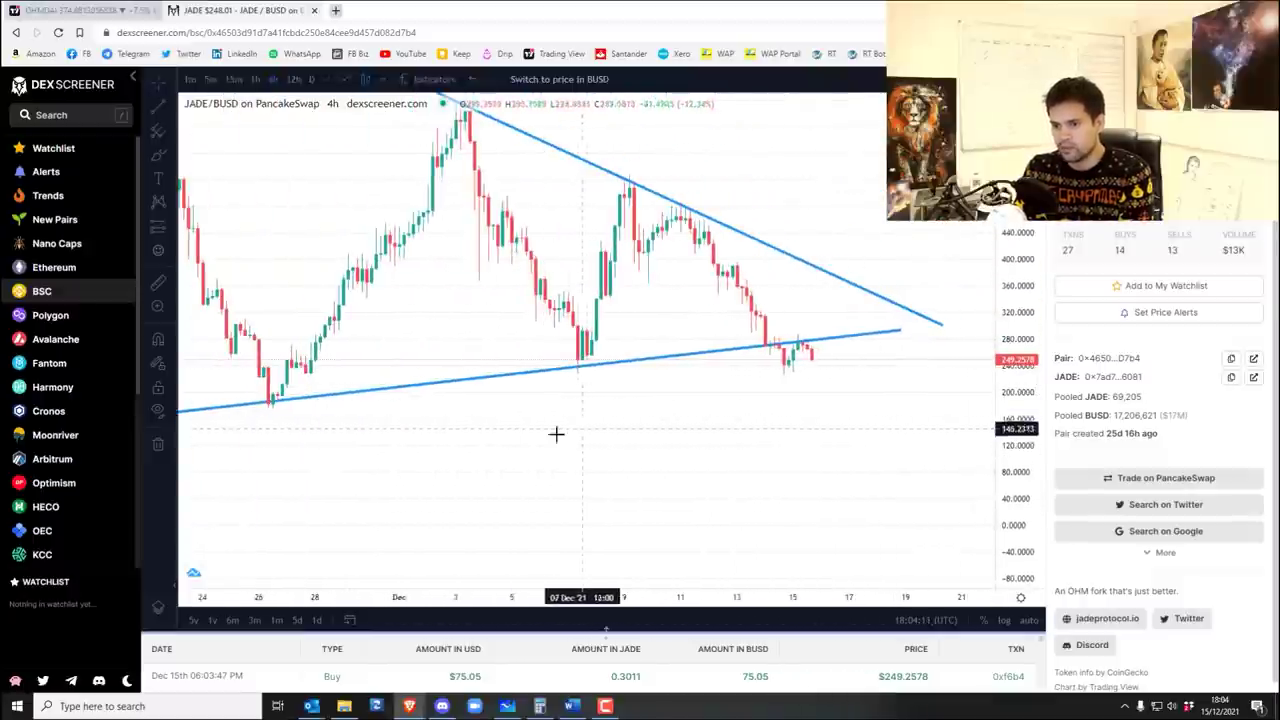
pyautogui.moveTo(497, 443); pyautogui.dragTo(563, 477)
pyautogui.moveTo(1006, 333); pyautogui.dragTo(1006, 78)
pyautogui.moveTo(946, 327); pyautogui.dragTo(779, 284)
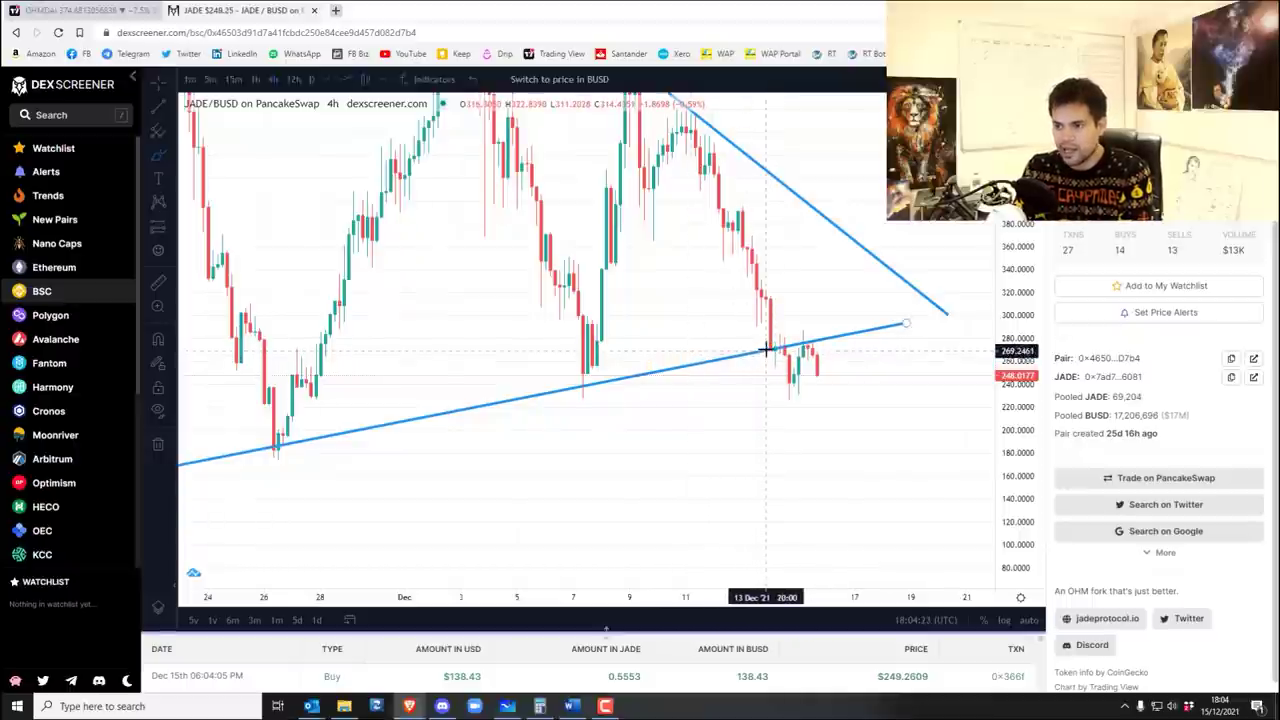
# Undo a trial brush stroke on JADE/BUSD, and sketch a downward arrow from the latest candle to about 205 on 16 Dec '21.
pyautogui.moveTo(769, 336)
pyautogui.mouseDown()
pyautogui.moveTo(790, 391)
pyautogui.moveTo(789, 354)
pyautogui.moveTo(809, 388)
pyautogui.moveTo(789, 377)
pyautogui.mouseUp()
pyautogui.hotkey('ctrl', 'z')
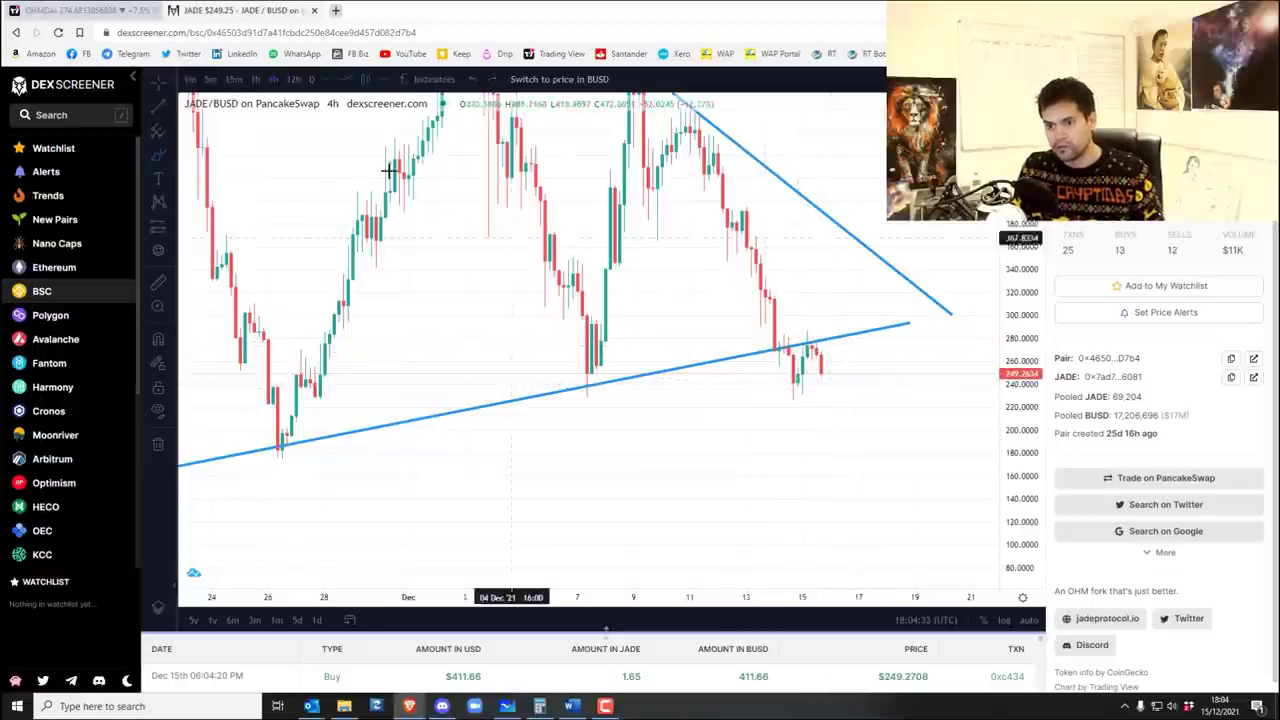
pyautogui.moveTo(820, 365); pyautogui.dragTo(842, 423)
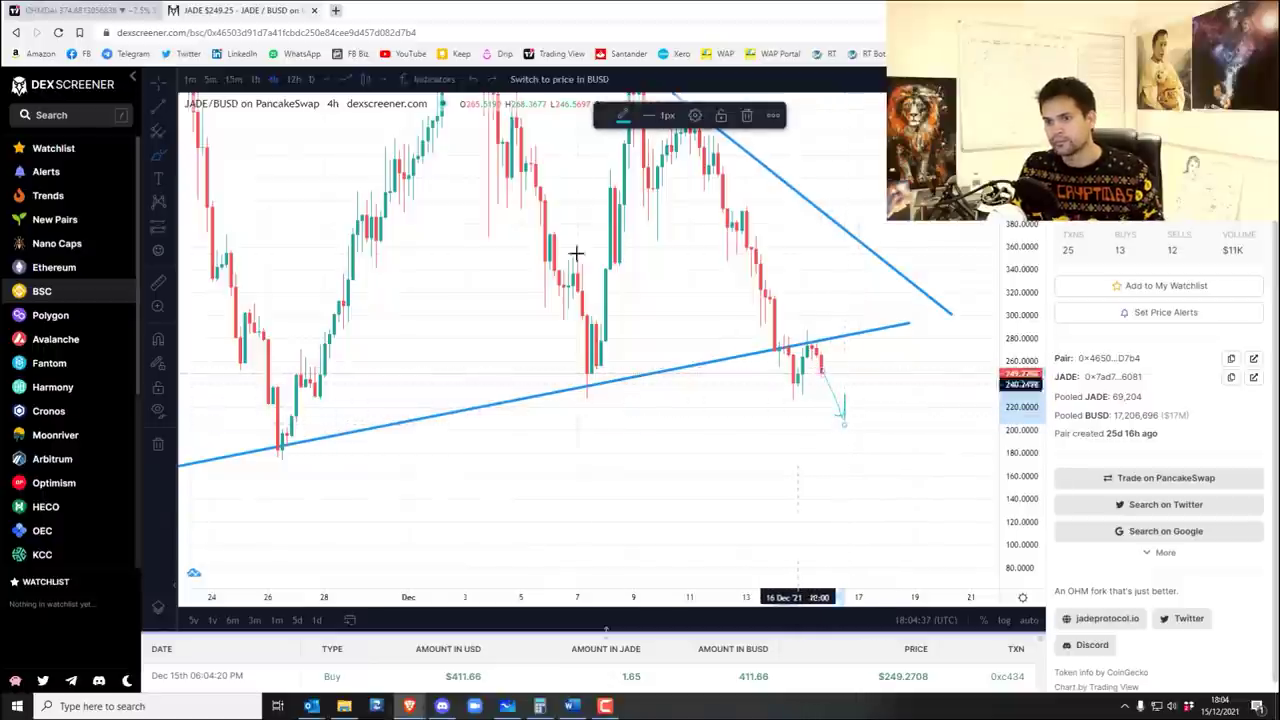
pyautogui.scroll(1, 820, 445)
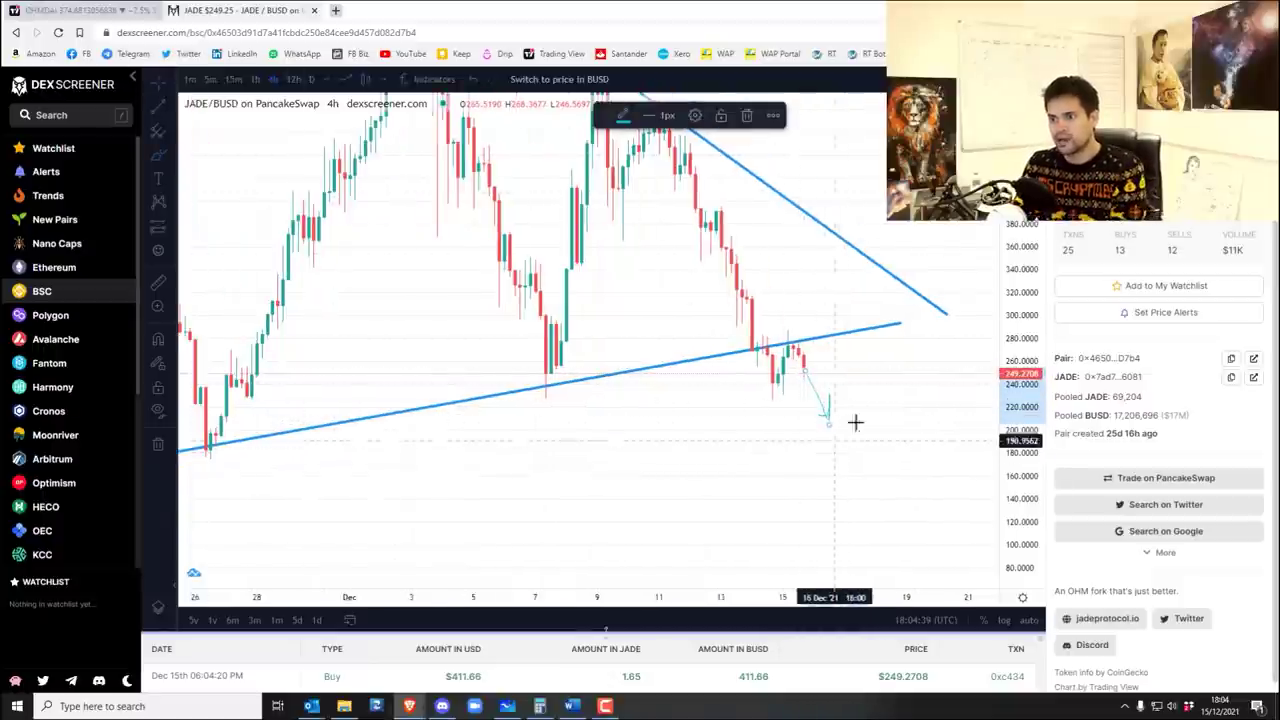
pyautogui.click(858, 416)
# Examine how the latest JADE/BUSD candles and the sketched arrow sit relative to the support line, at close and wide price scales.
pyautogui.moveTo(1025, 347); pyautogui.dragTo(1025, 366)
pyautogui.scroll(-1, 828, 453)
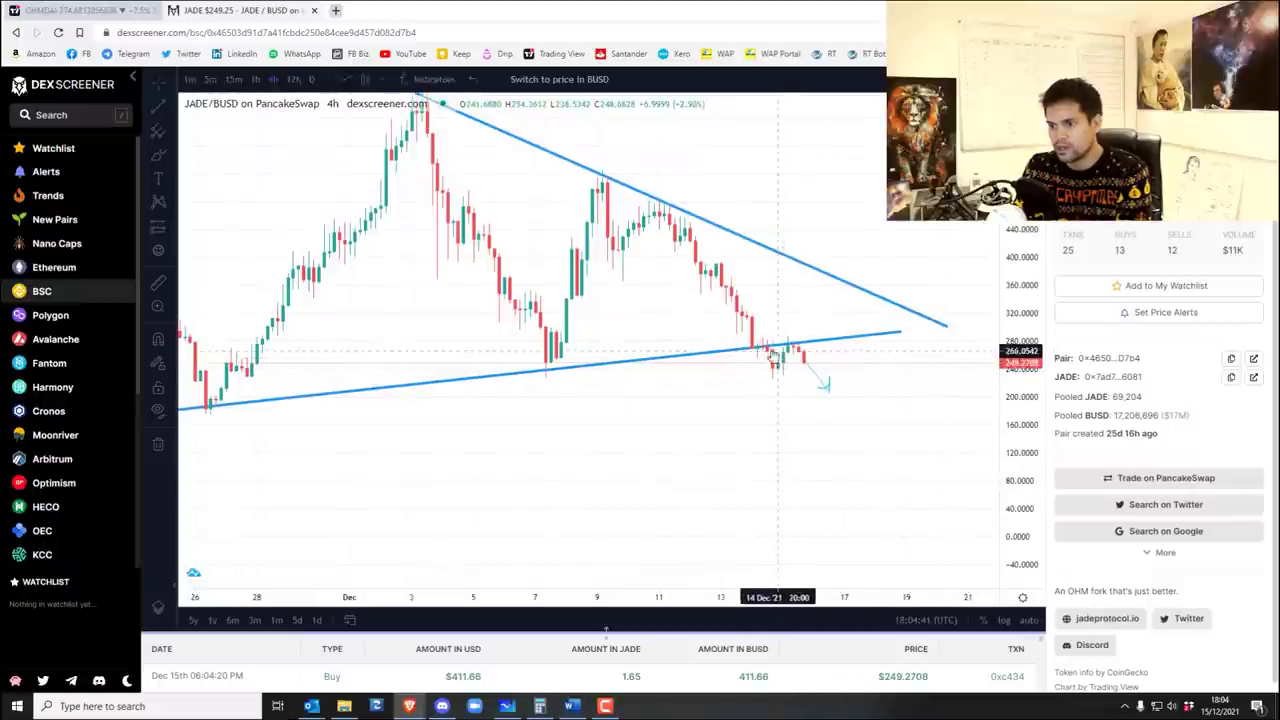
pyautogui.scroll(-1, 828, 453)
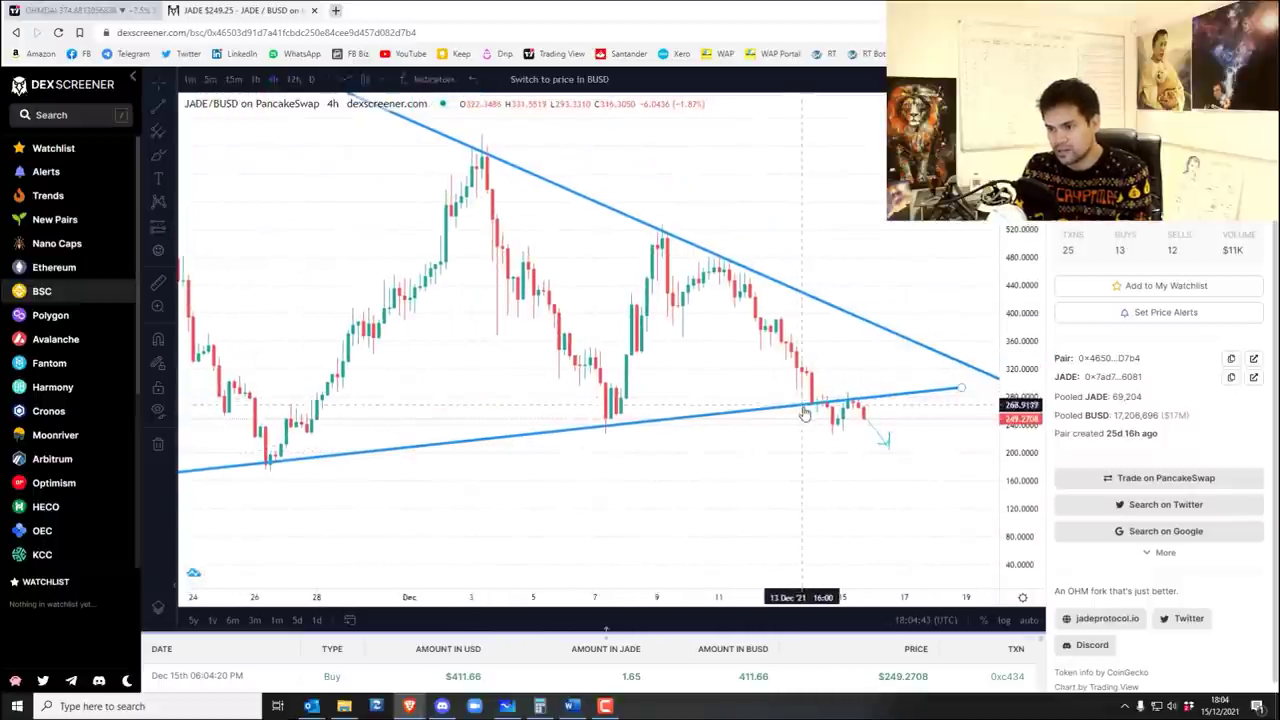
pyautogui.scroll(2, 971, 400)
pyautogui.moveTo(986, 222); pyautogui.dragTo(986, 169)
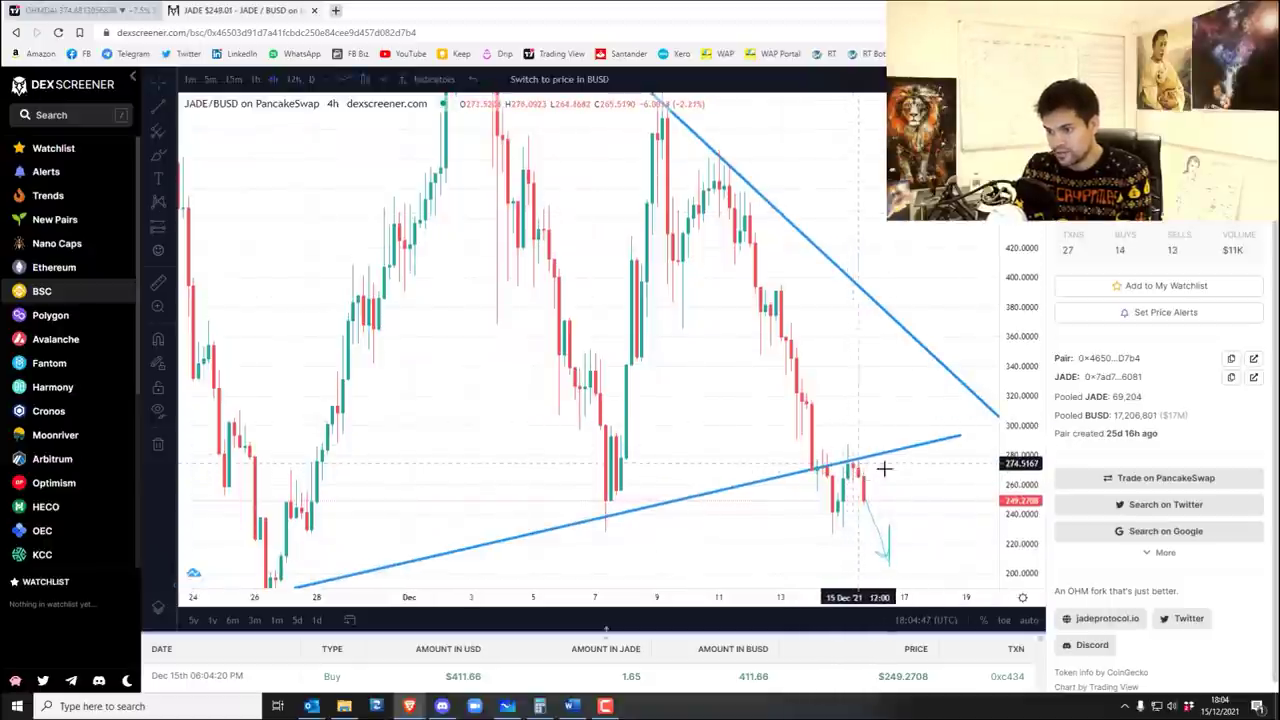
pyautogui.moveTo(914, 479); pyautogui.dragTo(794, 269)
pyautogui.moveTo(1012, 240); pyautogui.dragTo(1012, 588)
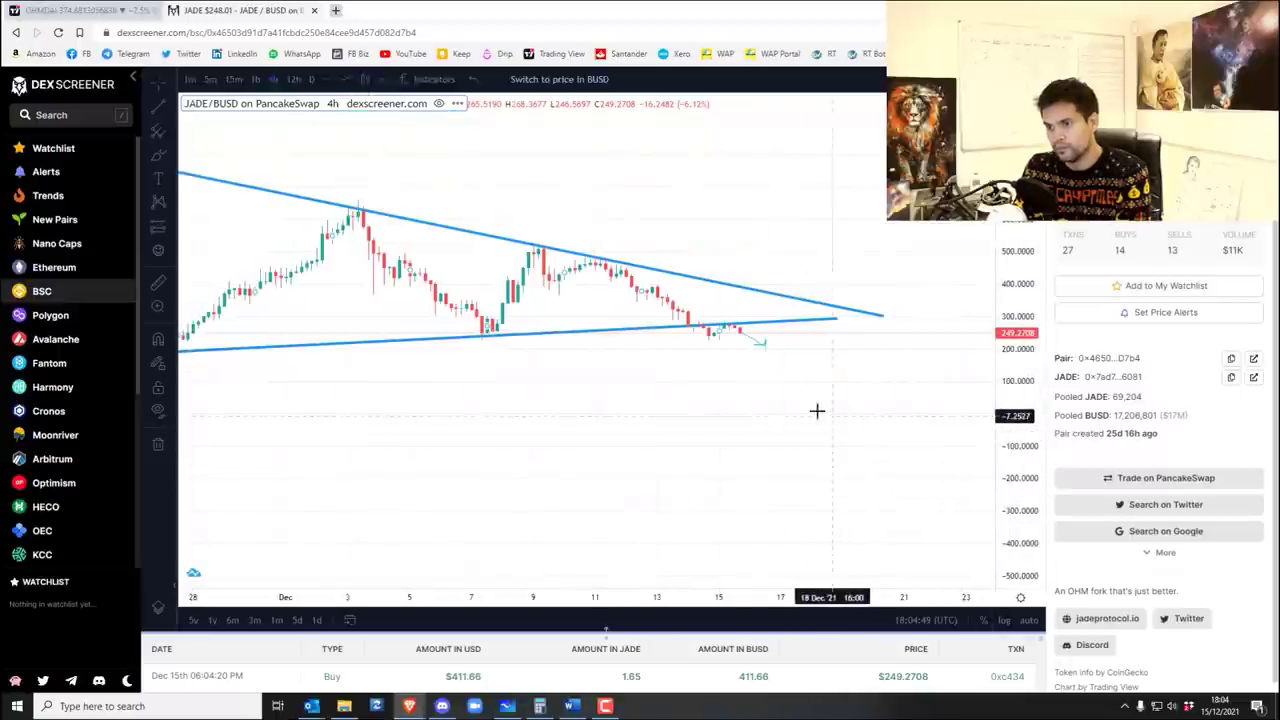
pyautogui.scroll(4, 860, 409)
pyautogui.moveTo(678, 415); pyautogui.dragTo(836, 475)
pyautogui.scroll(2, 826, 473)
pyautogui.scroll(-2, 579, 241)
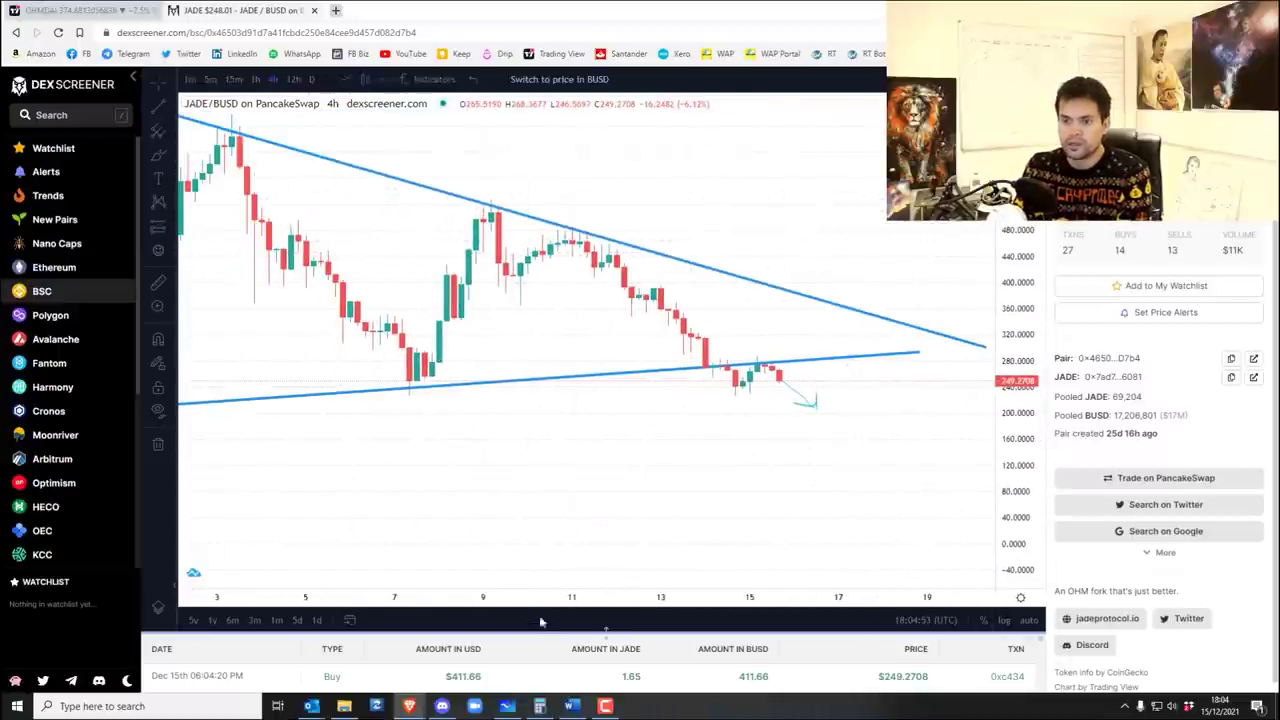
# Check the Word token list for the entry after JADE, search DEX Screener for nms and open the Nemesis DAO NMS/BUSD pair on BSC.
pyautogui.click(571, 707)
pyautogui.click(571, 707)
pyautogui.click(84, 120)
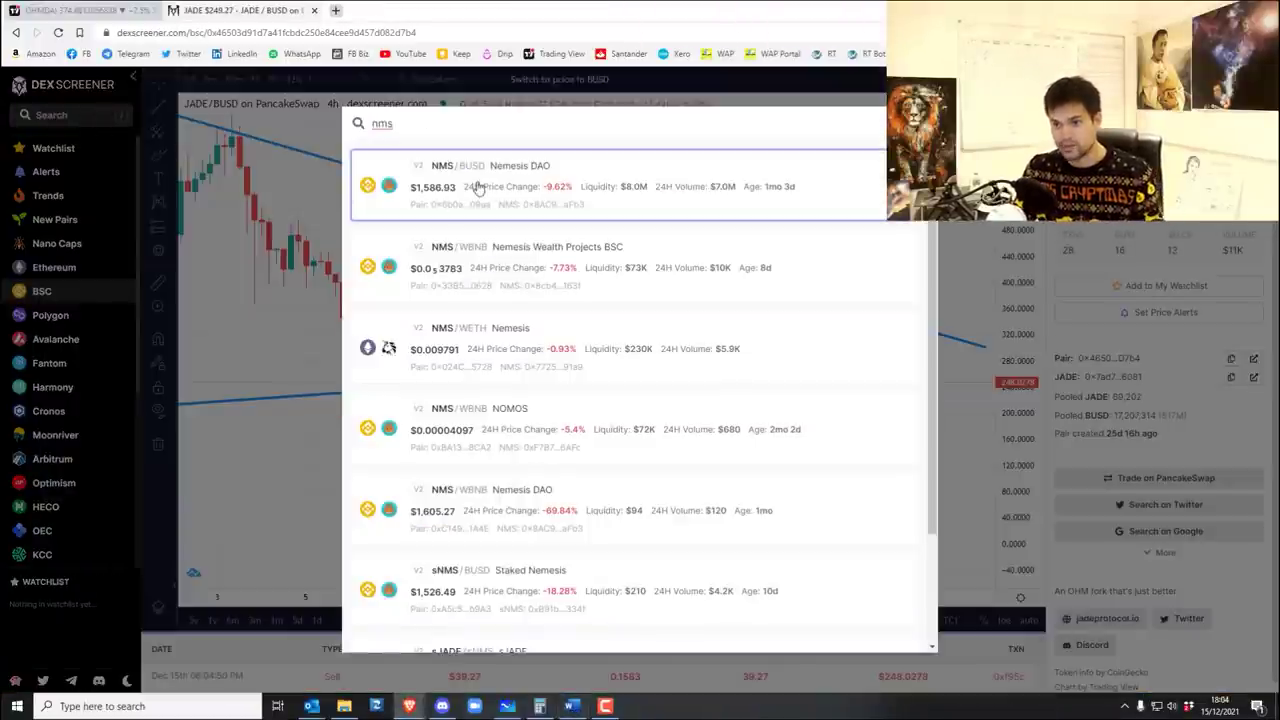
pyautogui.click(478, 188)
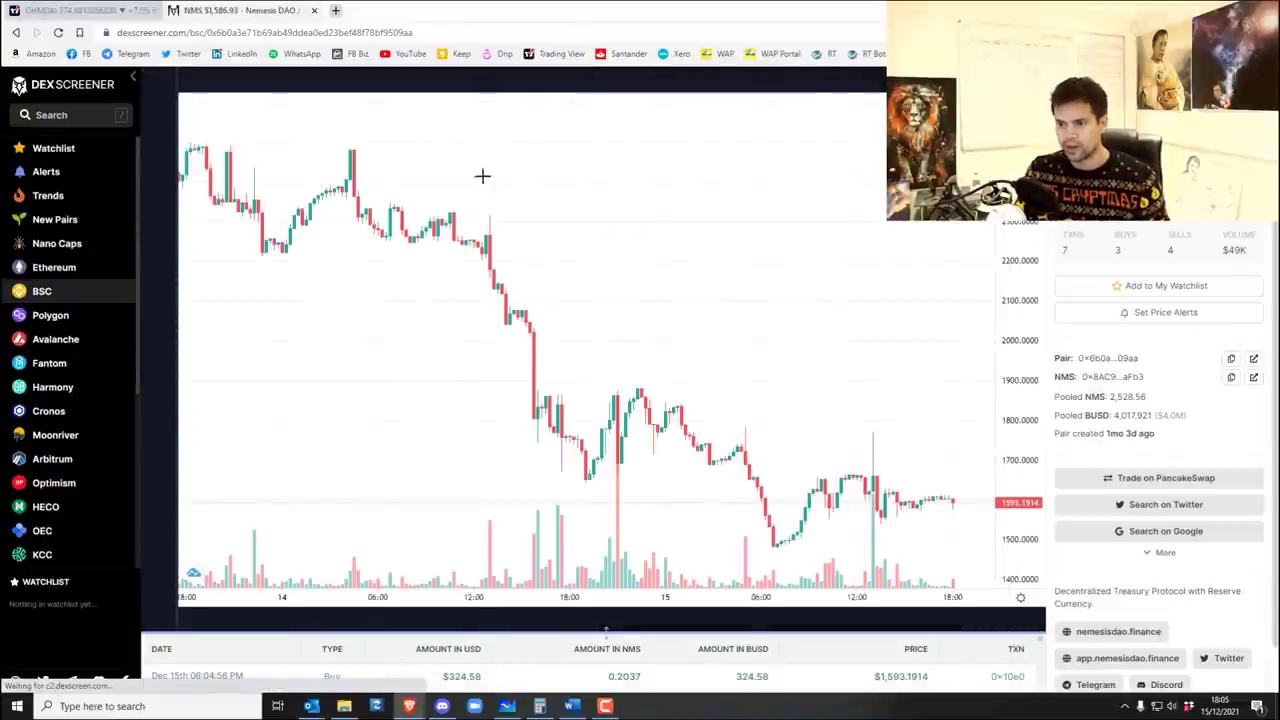
# Show the NMS/BUSD price history back to November on the 4-hour timeframe.
pyautogui.scroll(-5, 623, 400)
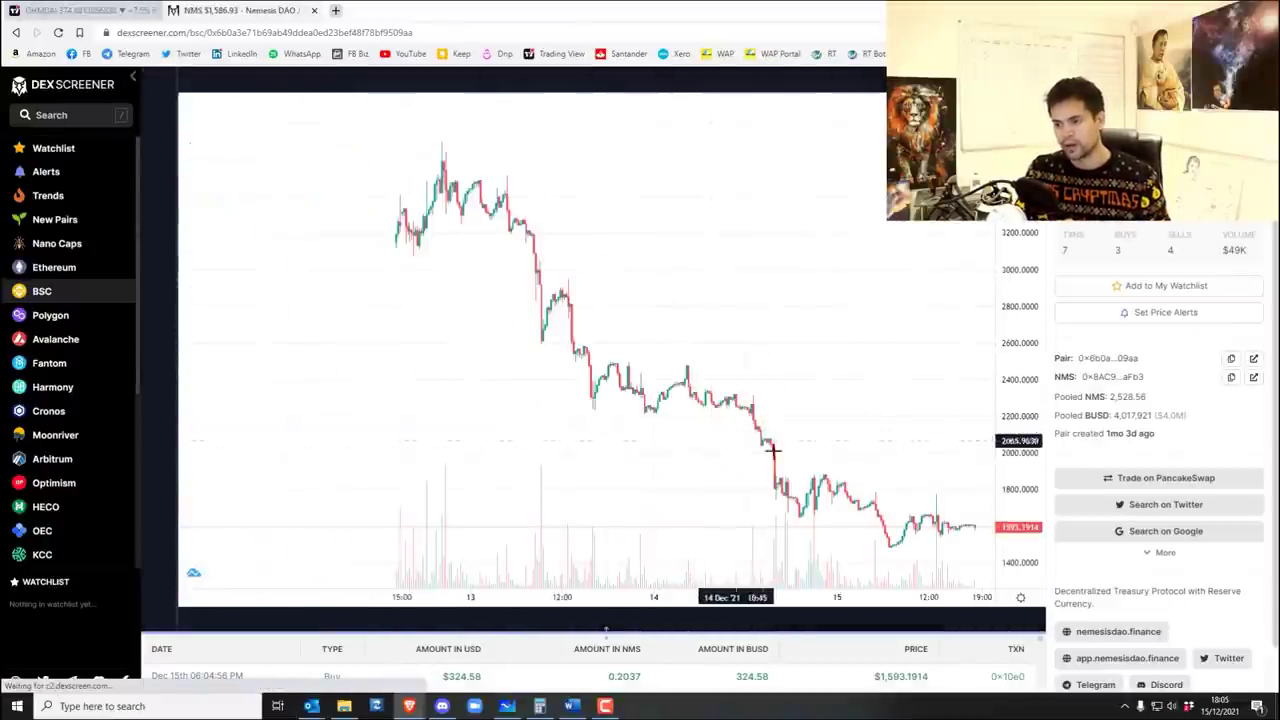
pyautogui.scroll(-5, 632, 437)
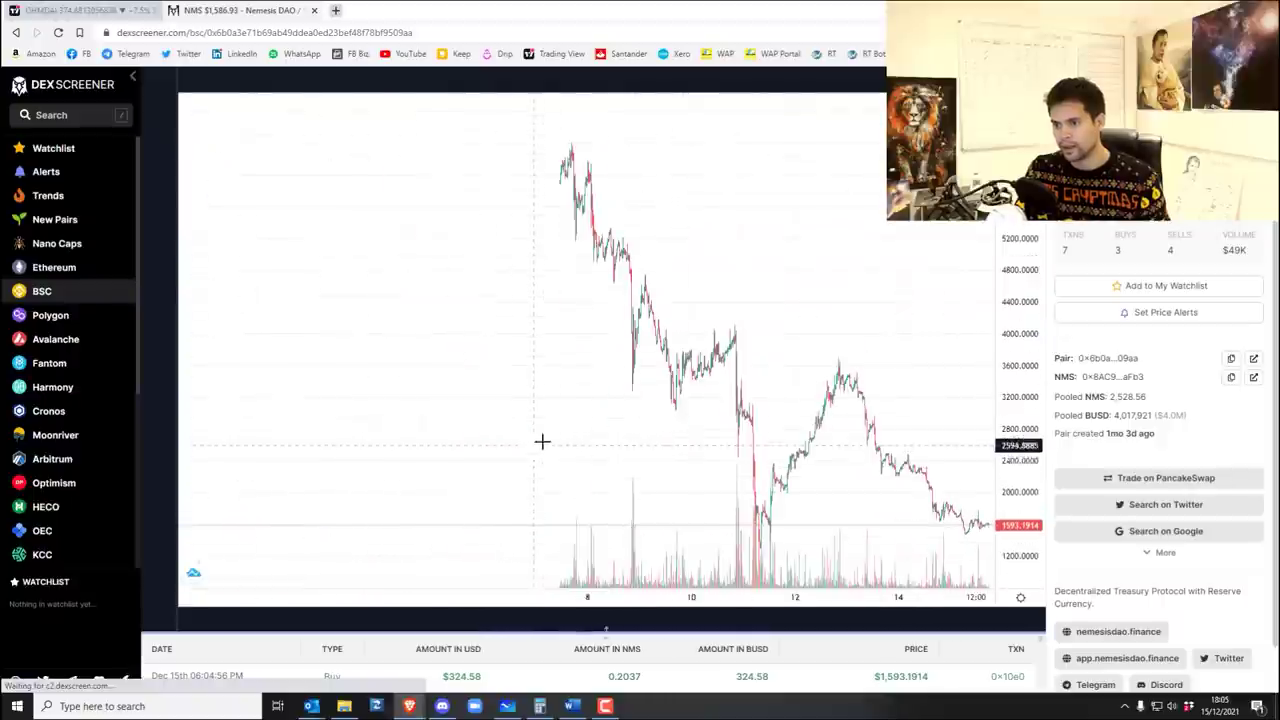
pyautogui.scroll(-2, 683, 386)
pyautogui.scroll(-3, 703, 385)
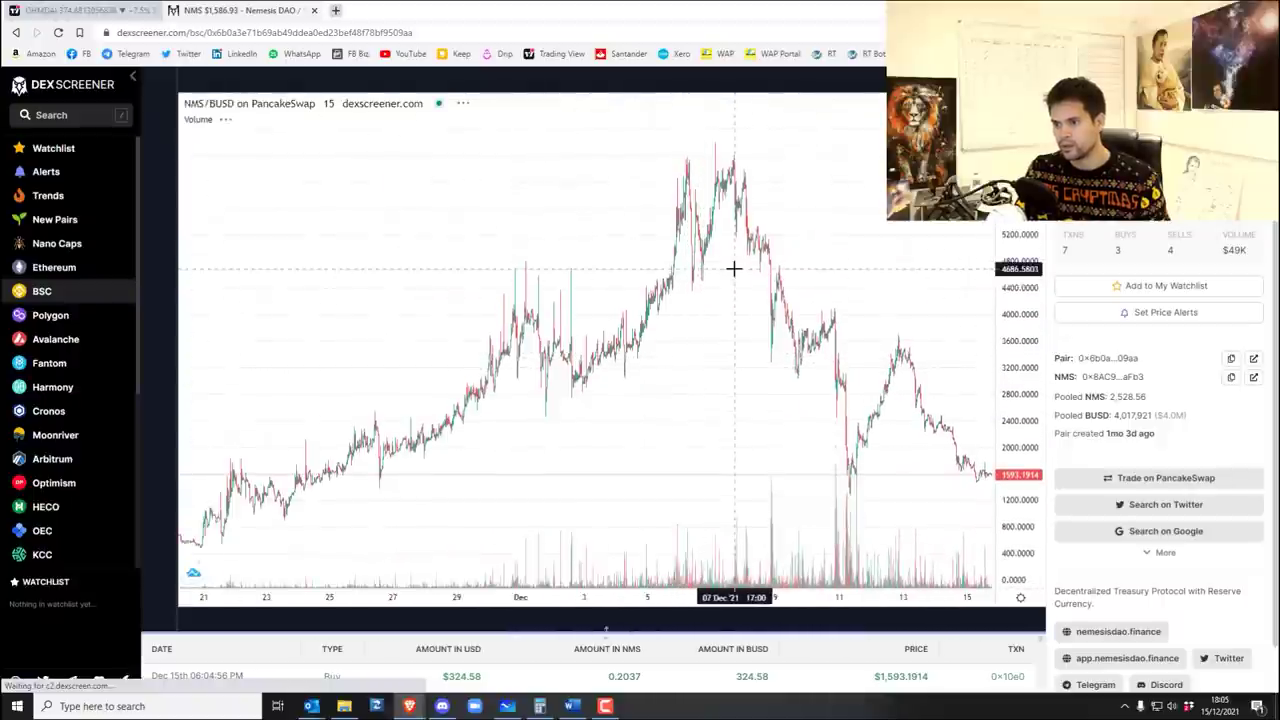
pyautogui.click(273, 80)
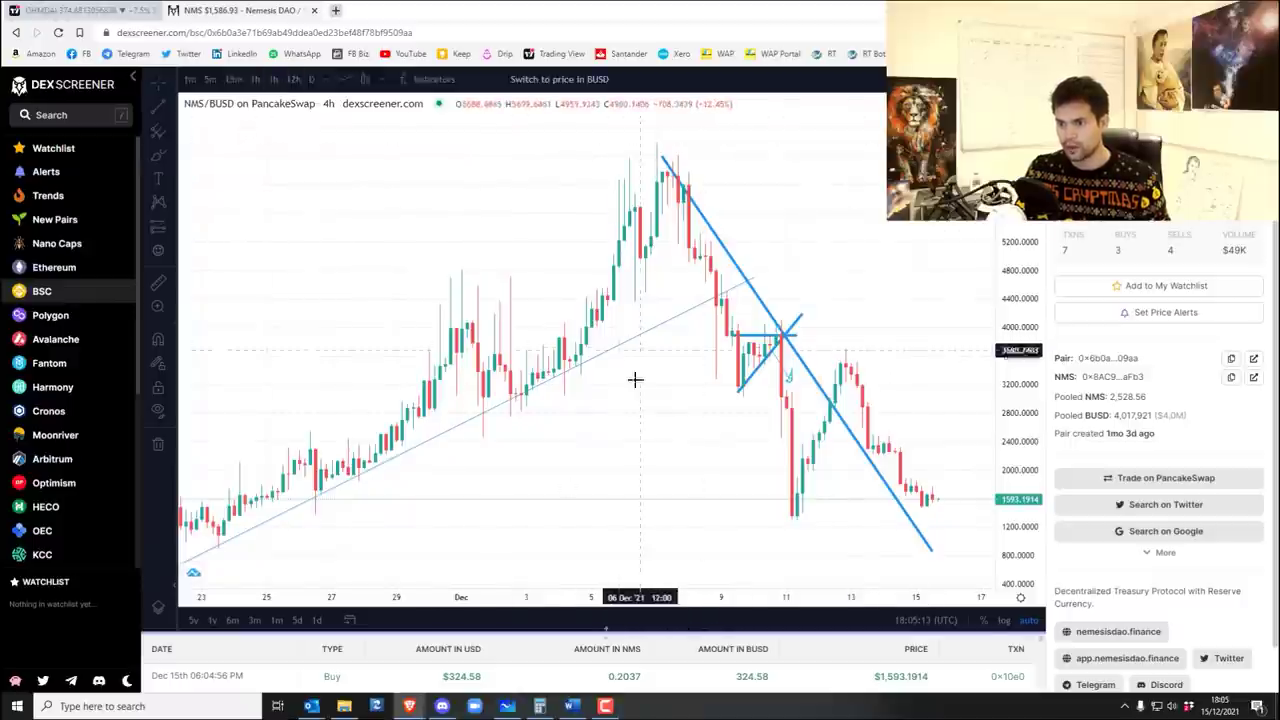
# Review the existing NMS/BUSD trend lines, the early December triangle with its arrow, and the price action through 15 Dec.
pyautogui.moveTo(590, 494); pyautogui.dragTo(978, 408)
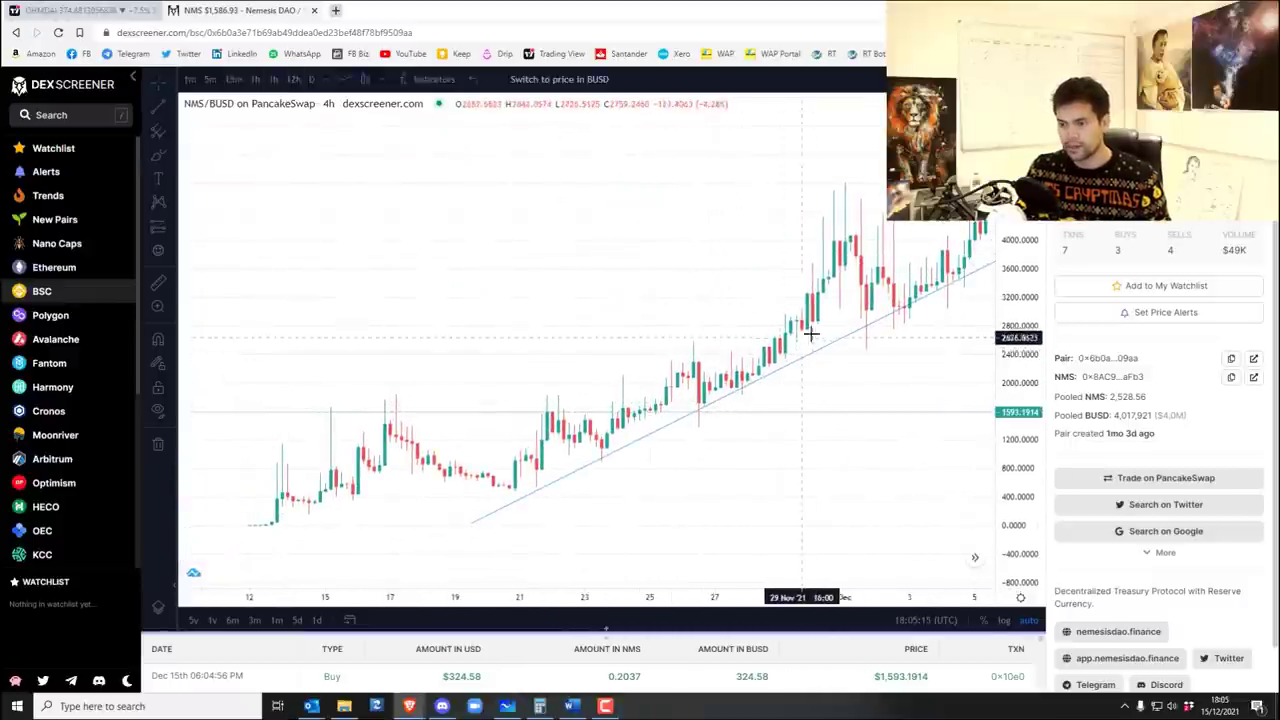
pyautogui.moveTo(928, 320); pyautogui.dragTo(789, 434)
pyautogui.moveTo(929, 374); pyautogui.dragTo(937, 371)
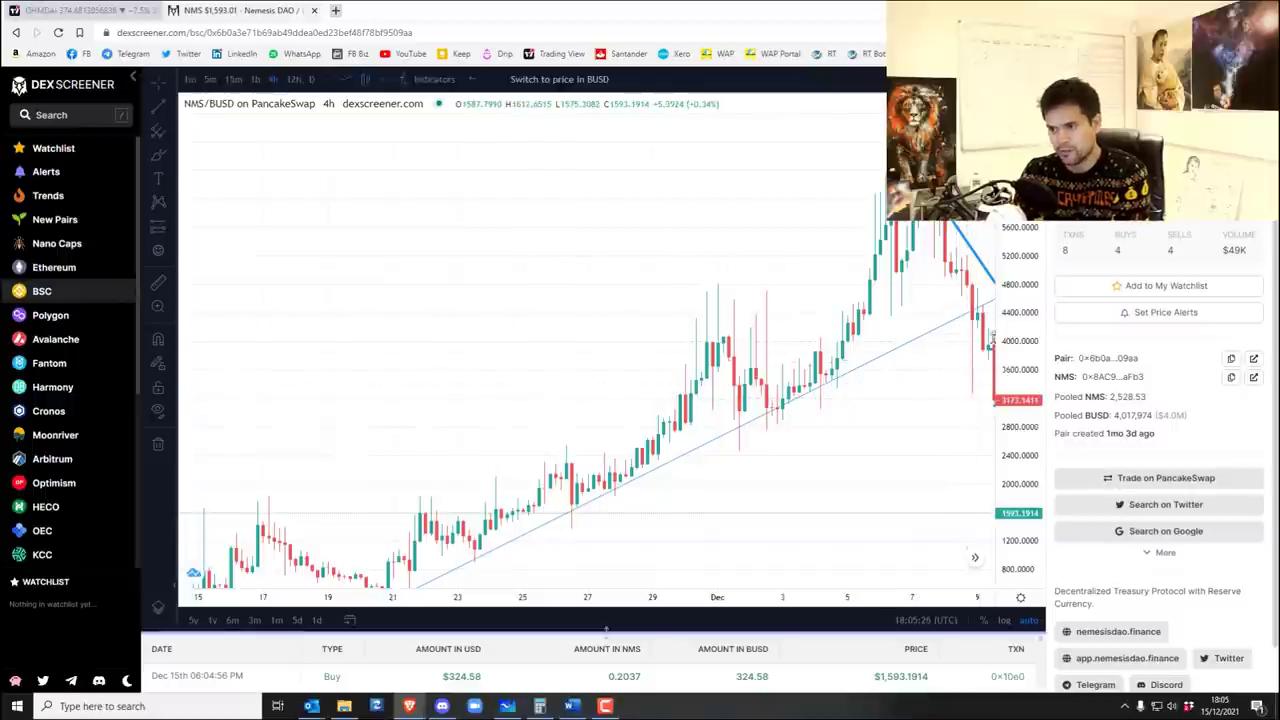
pyautogui.moveTo(964, 366); pyautogui.dragTo(919, 372)
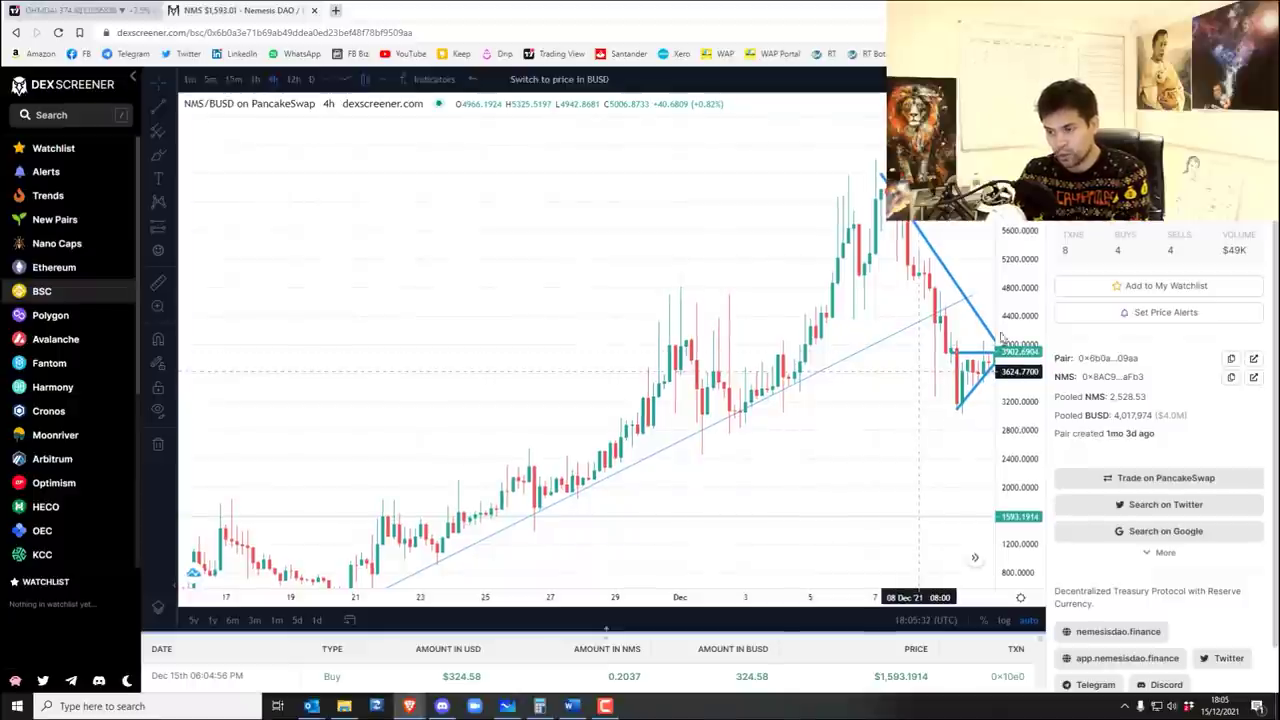
pyautogui.scroll(4, 1000, 340)
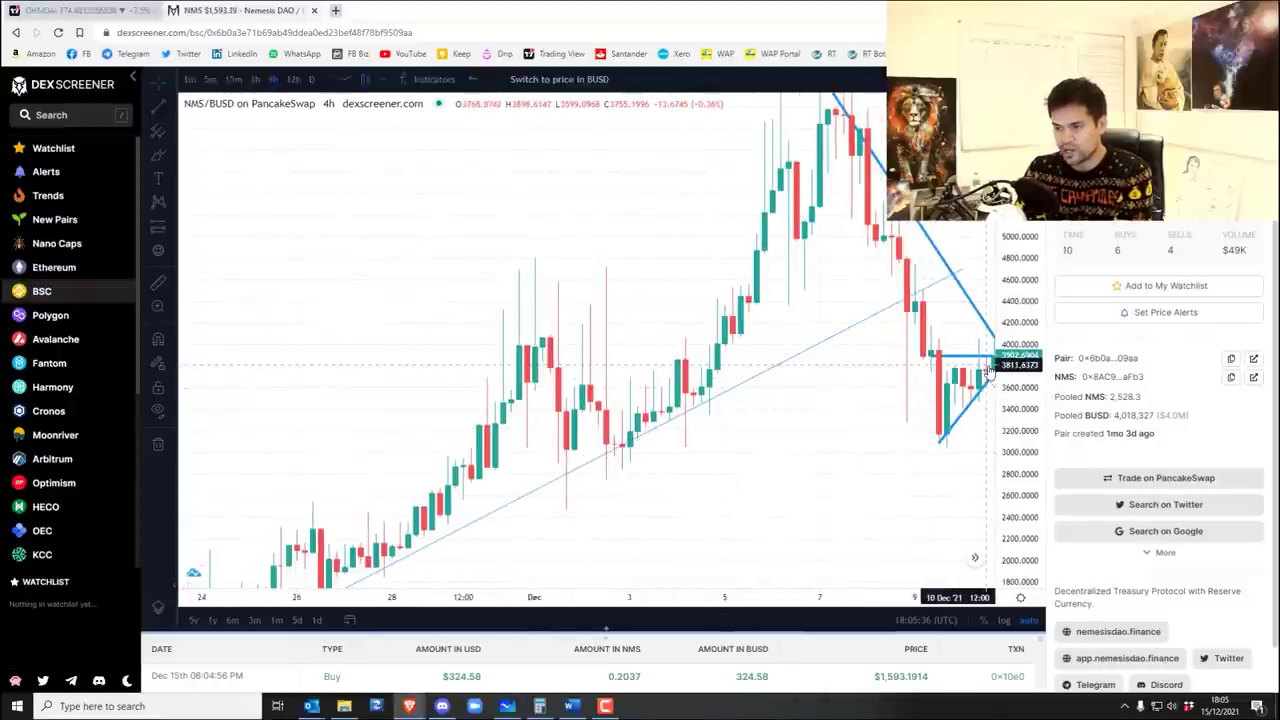
pyautogui.moveTo(988, 370); pyautogui.dragTo(733, 210)
pyautogui.moveTo(703, 309); pyautogui.dragTo(600, 312)
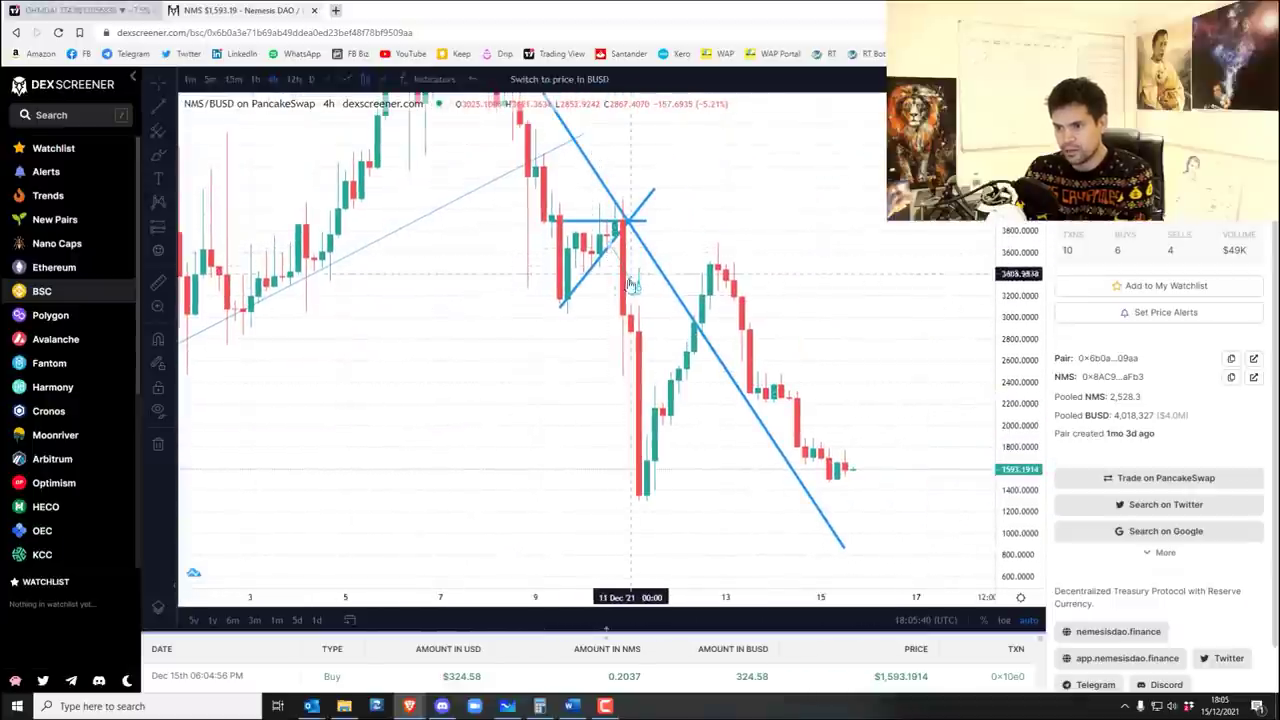
pyautogui.moveTo(774, 323); pyautogui.dragTo(904, 280)
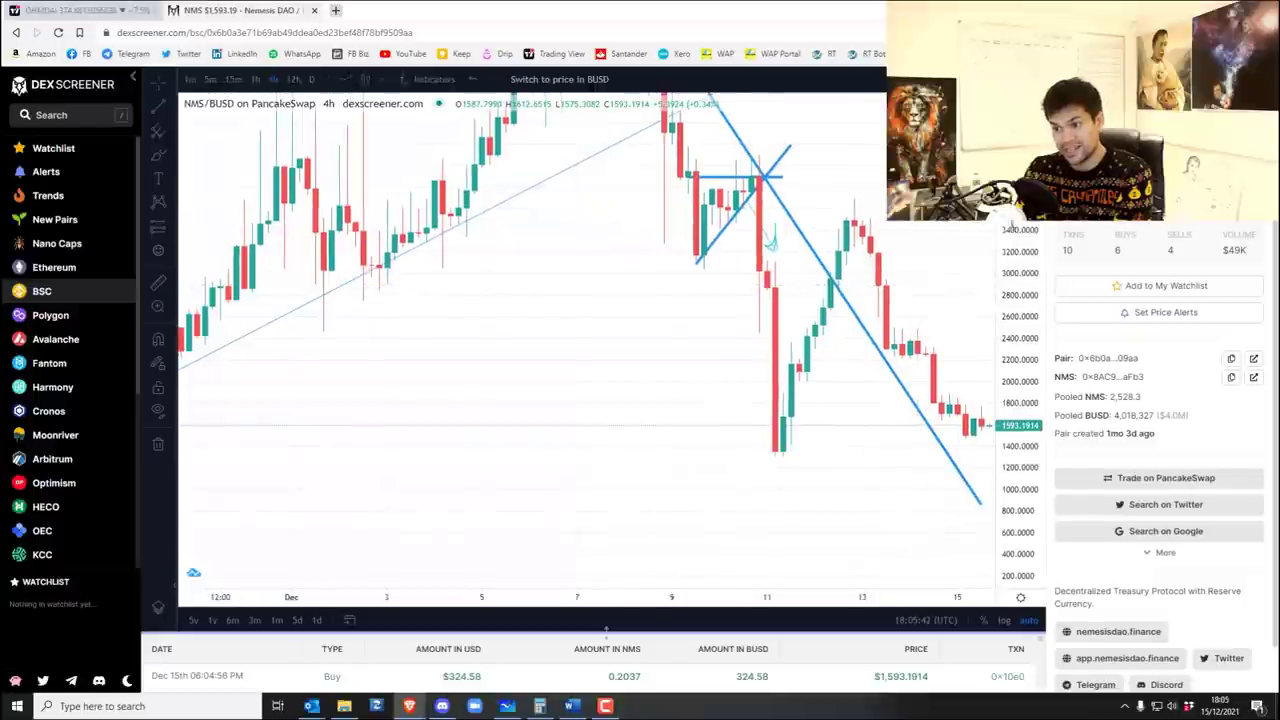
pyautogui.moveTo(1017, 271); pyautogui.dragTo(1017, 475)
pyautogui.moveTo(679, 394); pyautogui.dragTo(471, 423)
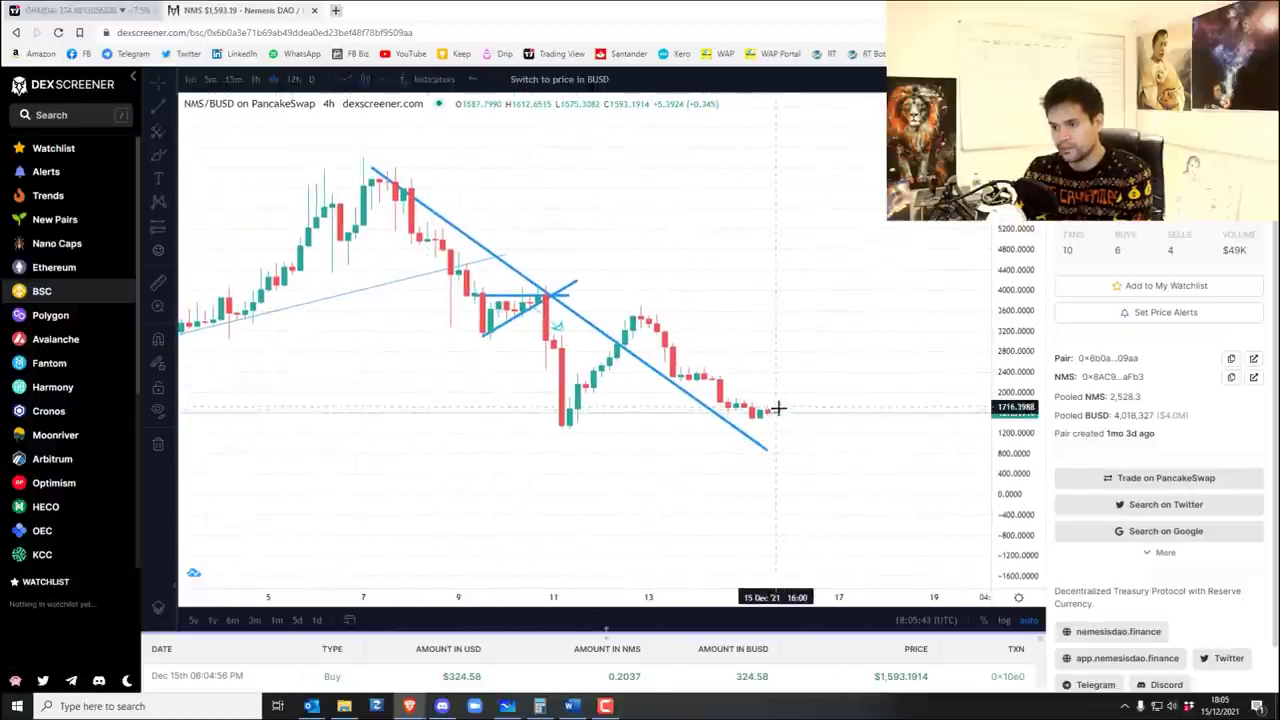
pyautogui.moveTo(1017, 459); pyautogui.dragTo(1003, 210)
pyautogui.moveTo(864, 422); pyautogui.dragTo(803, 317)
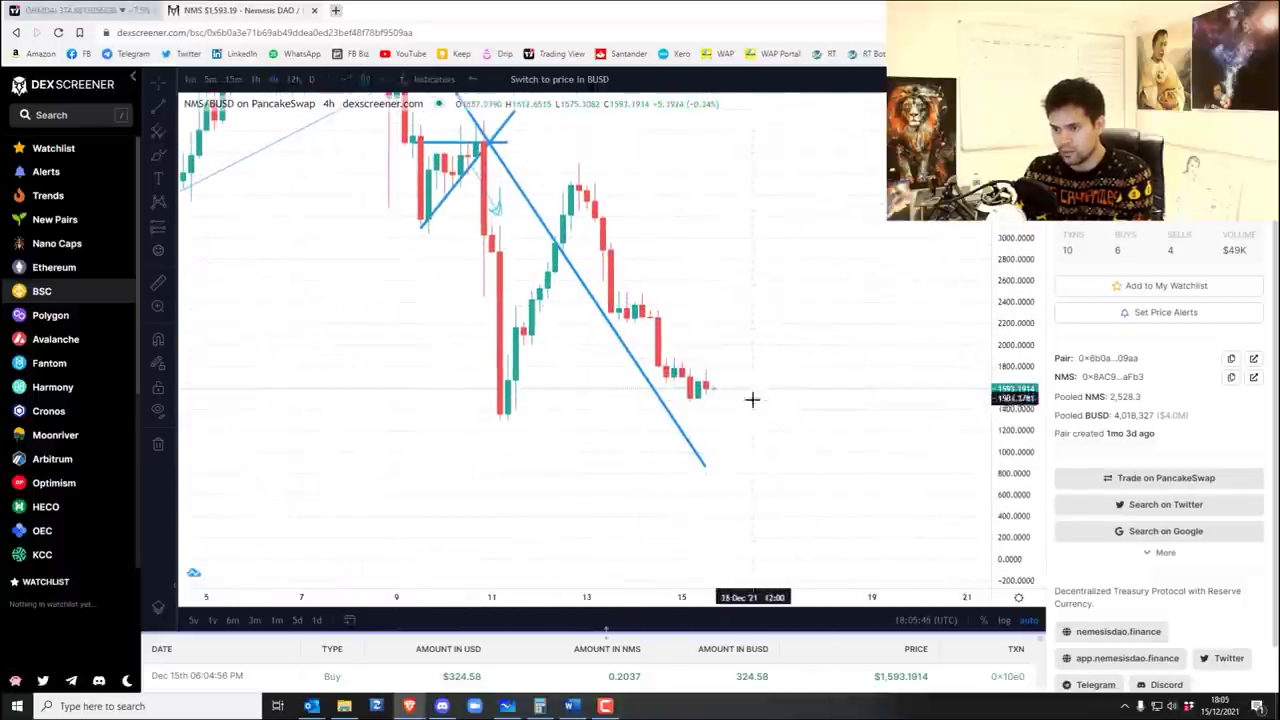
# On the 1-hour NMS/BUSD chart, draw a rising line from about 1490 to 1680 and a descending line from about 1675 around the 15 Dec candles.
pyautogui.click(255, 80)
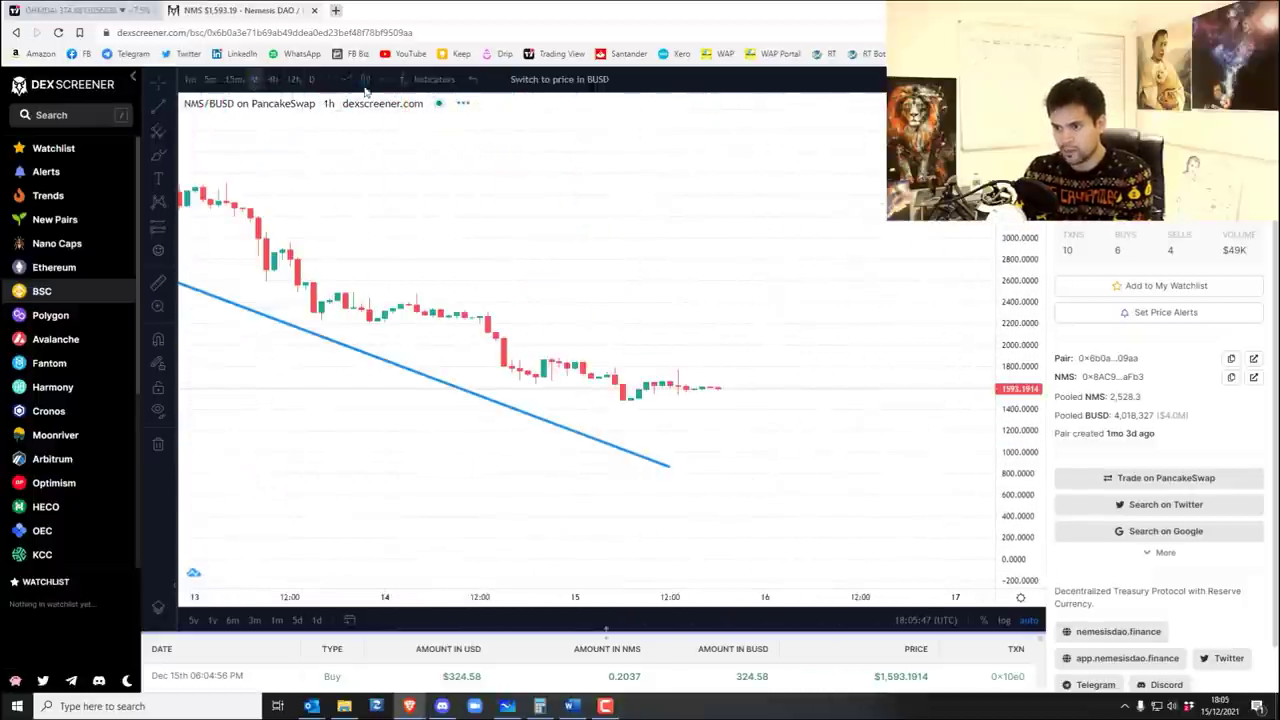
pyautogui.scroll(5, 903, 334)
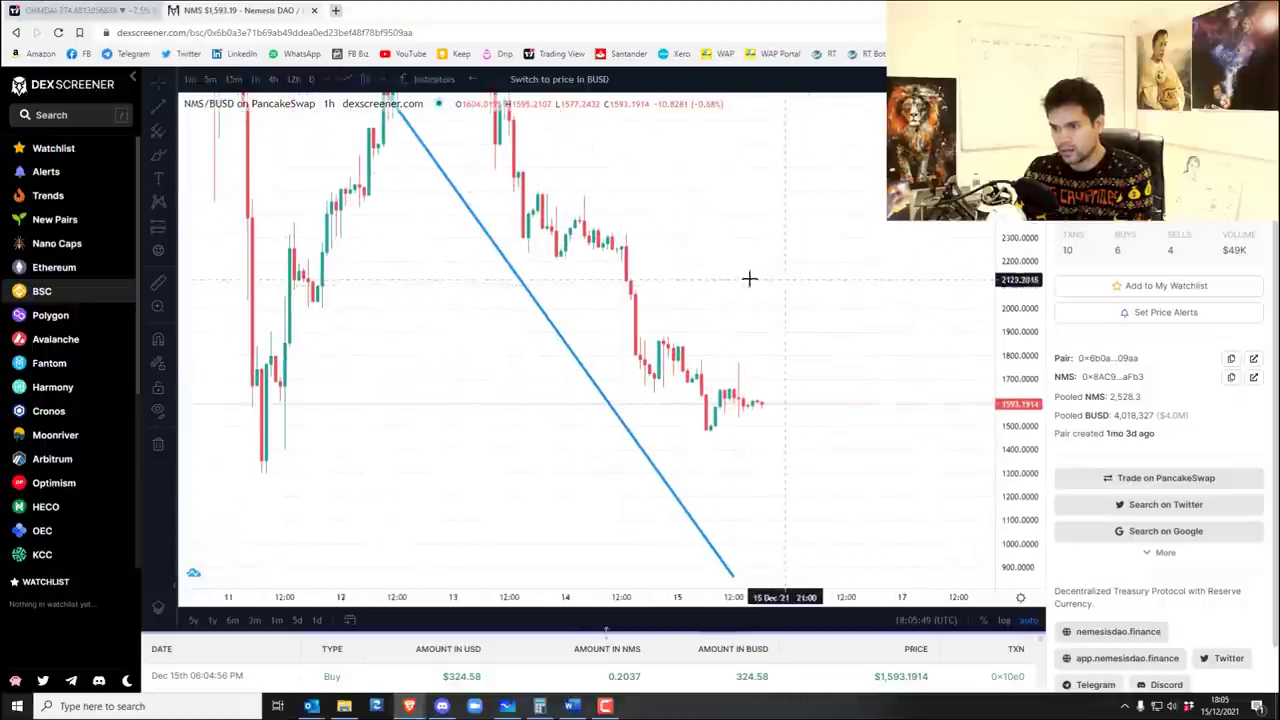
pyautogui.moveTo(709, 428); pyautogui.dragTo(812, 383)
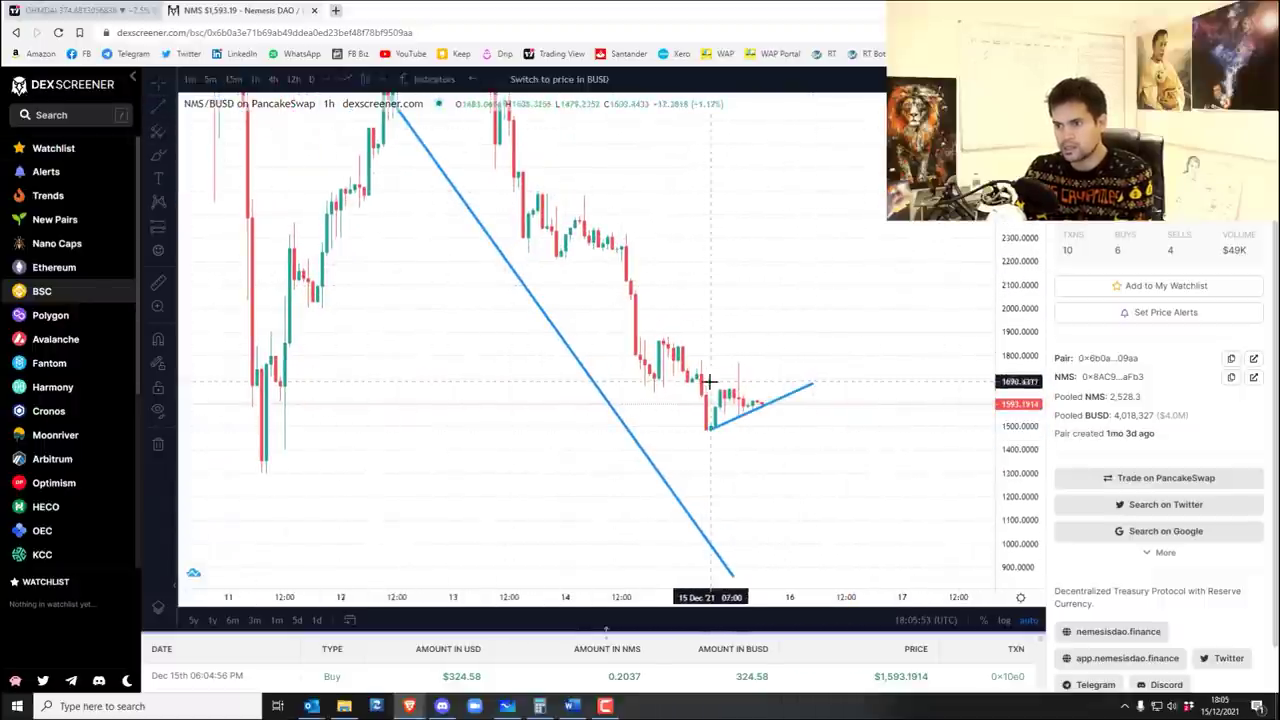
pyautogui.moveTo(703, 384)
pyautogui.mouseDown()
pyautogui.moveTo(772, 402)
pyautogui.moveTo(793, 438)
pyautogui.mouseUp()
# Sketch a downward brush arrow from the triangle's tip on NMS/BUSD to about 1461 on 16 Dec '21.
pyautogui.click(158, 155)
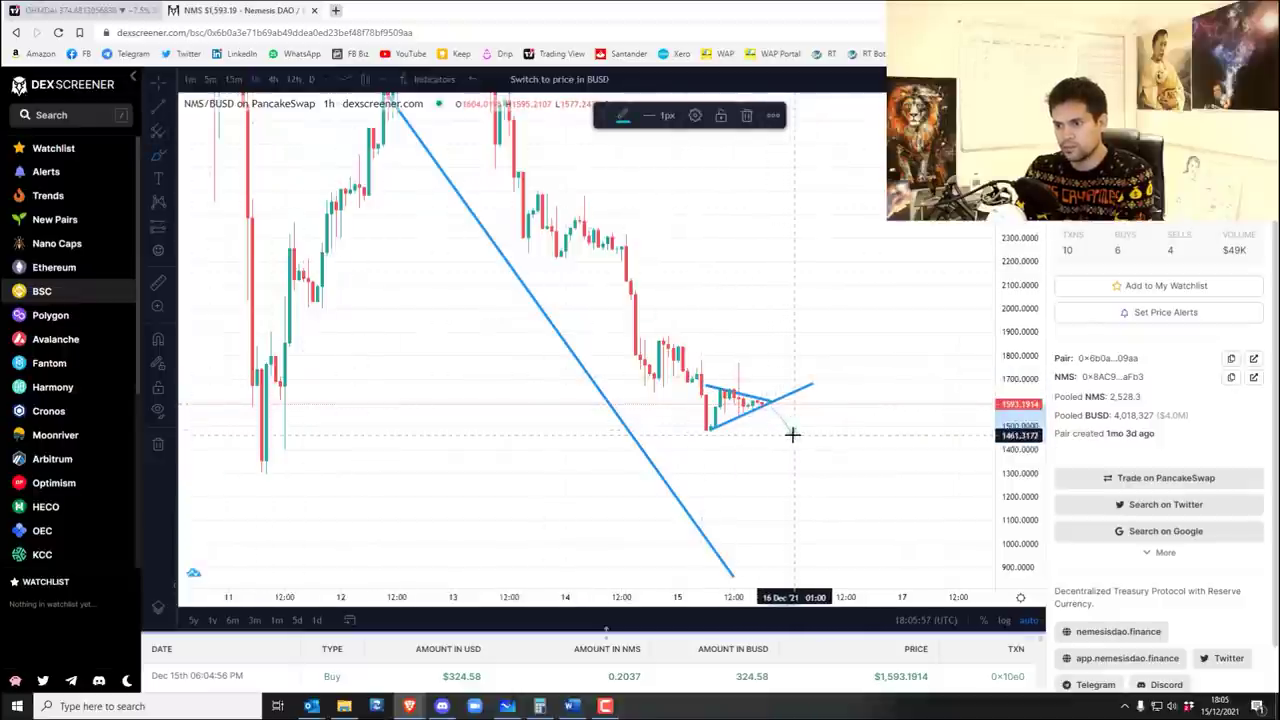
pyautogui.click(792, 434)
pyautogui.press('Escape')
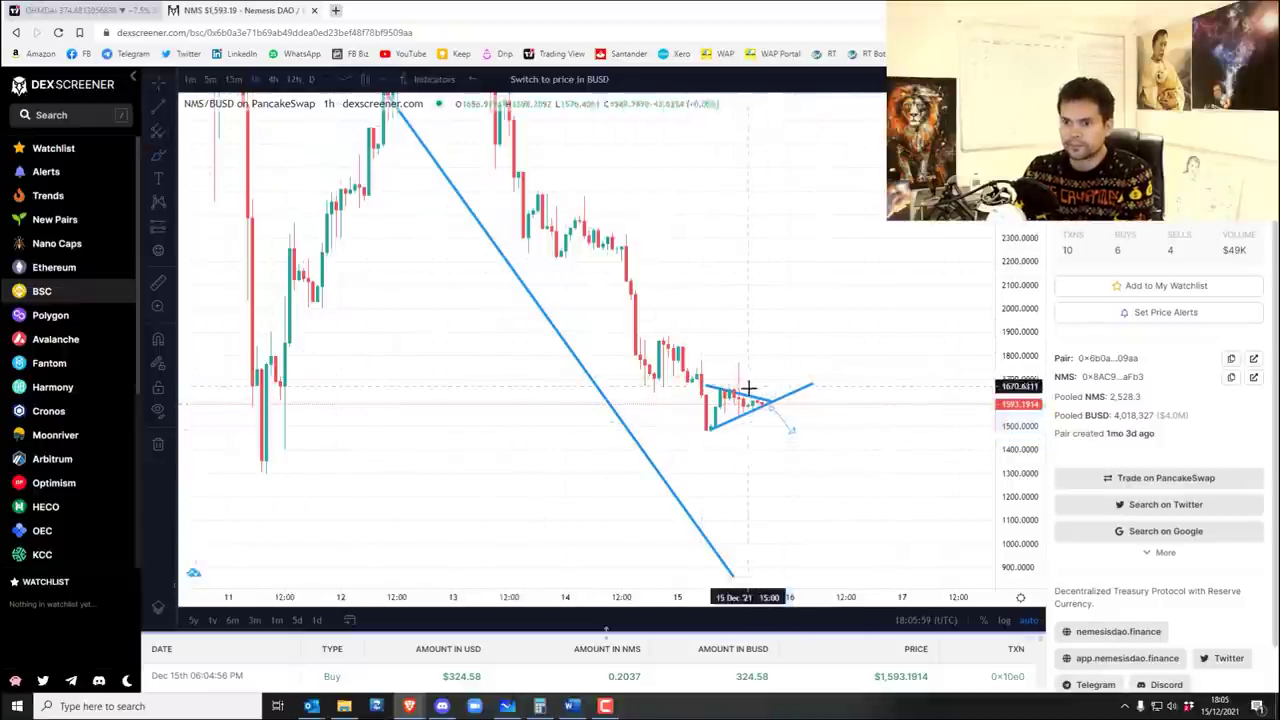
# Open Telegram in a new tab and read The Realistic Trader Community's NMS messages about exiting on 10 Dec and buying on 1 Dec.
pyautogui.moveTo(1012, 240); pyautogui.dragTo(1012, 440)
pyautogui.moveTo(442, 419); pyautogui.dragTo(656, 602)
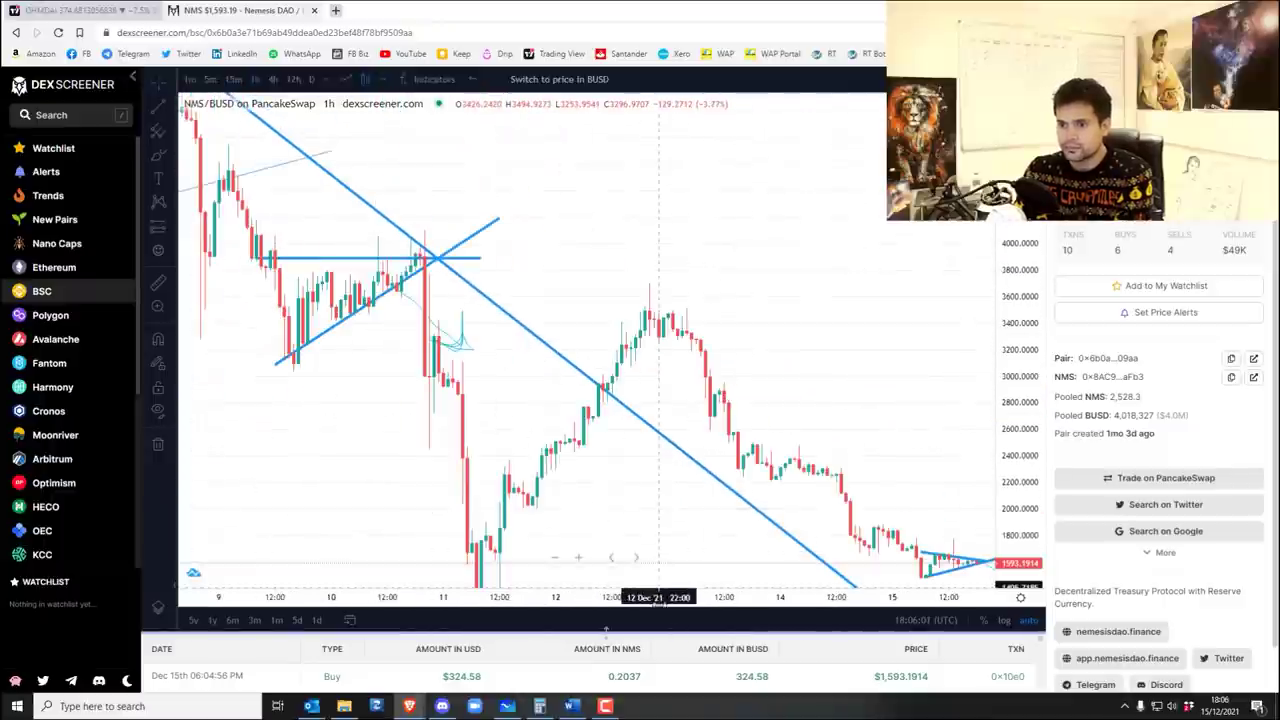
pyautogui.click(337, 11)
pyautogui.click(106, 54)
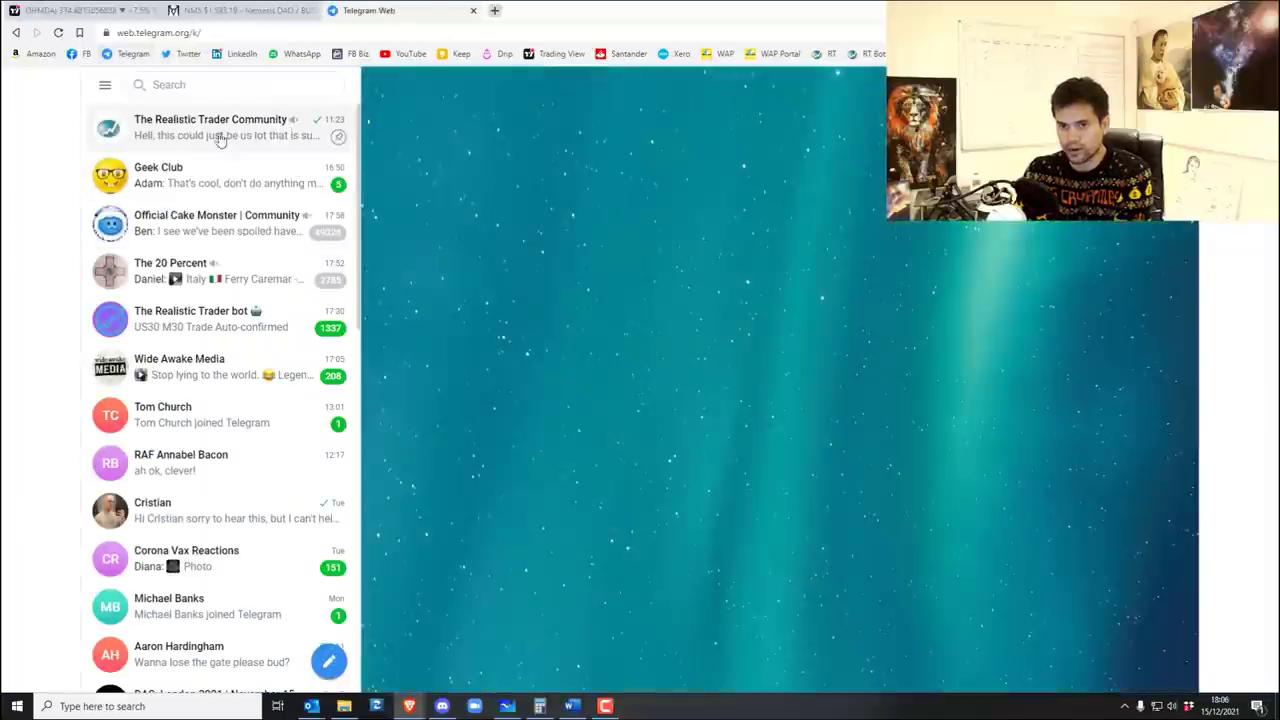
pyautogui.click(220, 140)
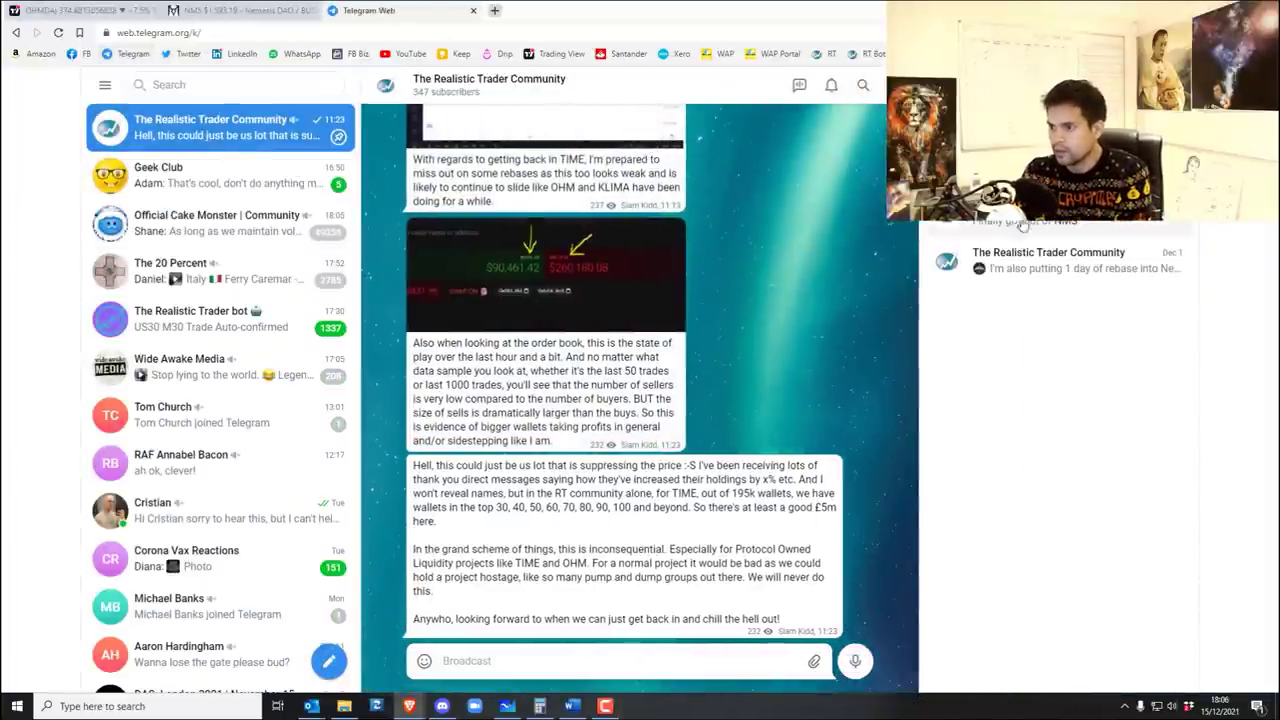
pyautogui.click(1107, 228)
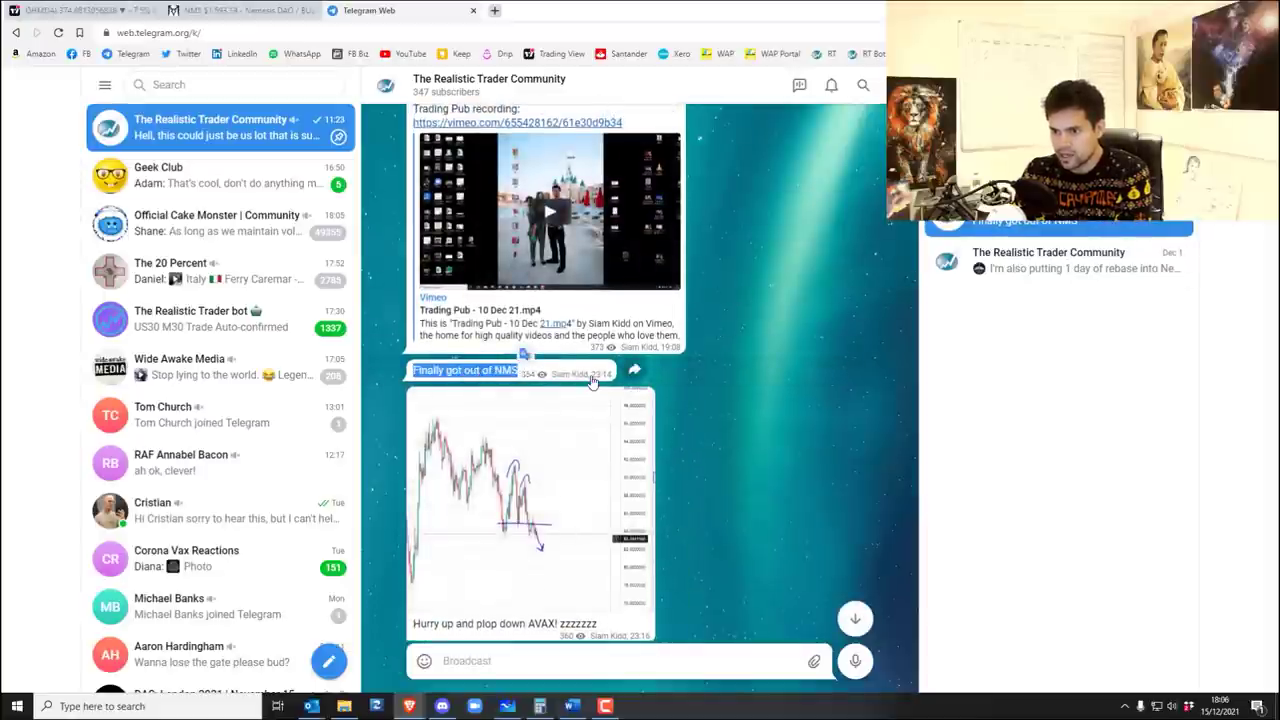
pyautogui.click(1105, 268)
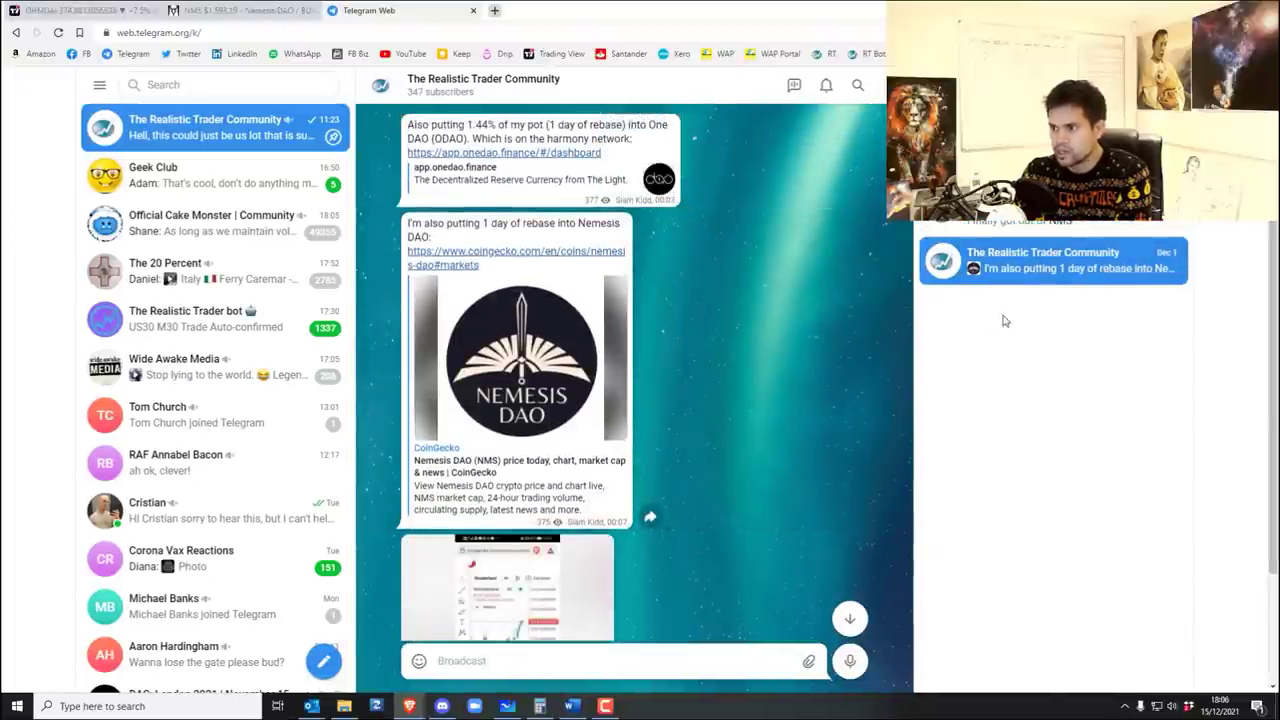
# Review the NMS/BUSD 1-hour chart from late November to mid-December against the long rising trend line and the descending line.
pyautogui.click(212, 6)
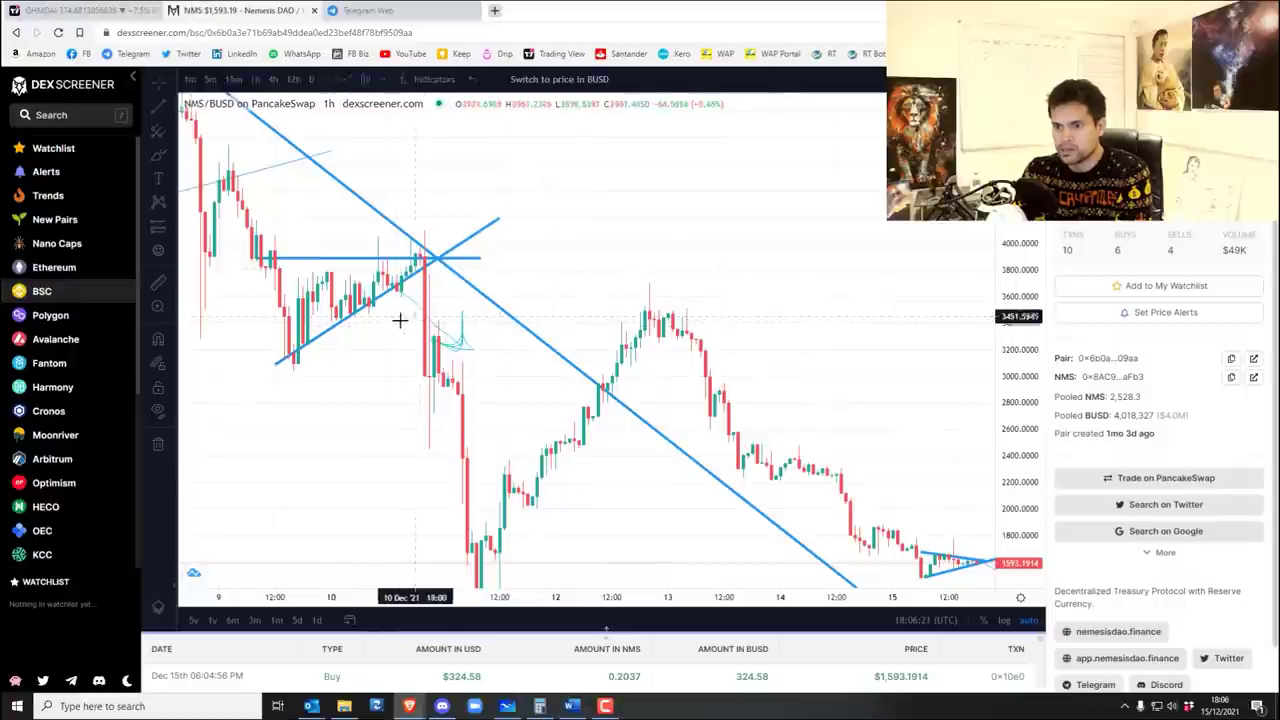
pyautogui.scroll(3, 543, 355)
pyautogui.moveTo(544, 355); pyautogui.dragTo(948, 305)
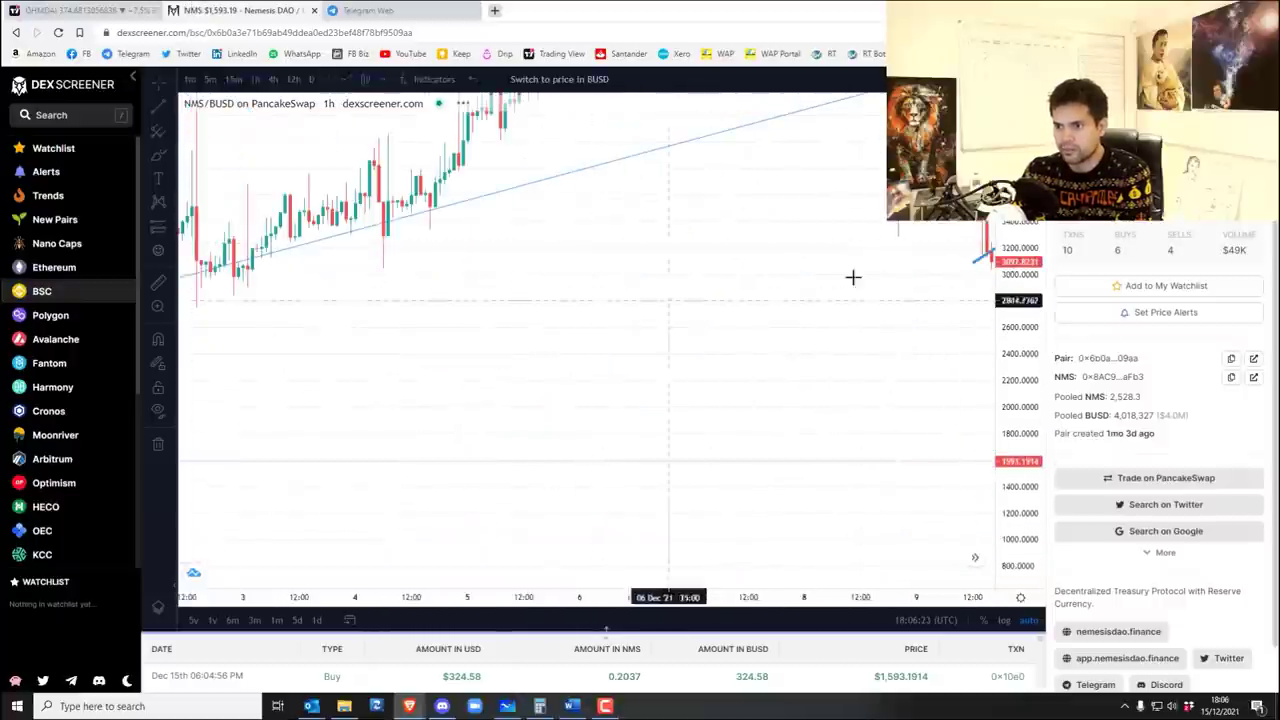
pyautogui.moveTo(1026, 285); pyautogui.dragTo(1026, 490)
pyautogui.scroll(-5, 706, 387)
pyautogui.scroll(3, 705, 387)
pyautogui.scroll(2, 406, 377)
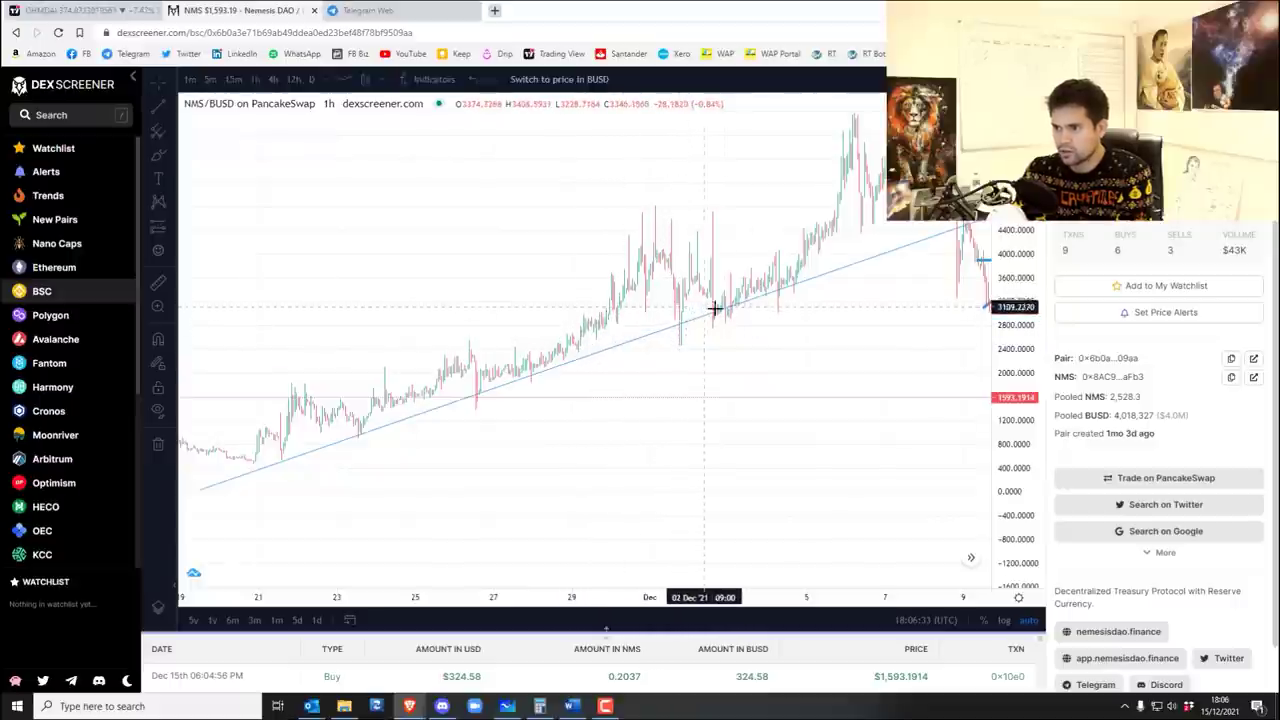
pyautogui.hscroll(5, 720, 315)
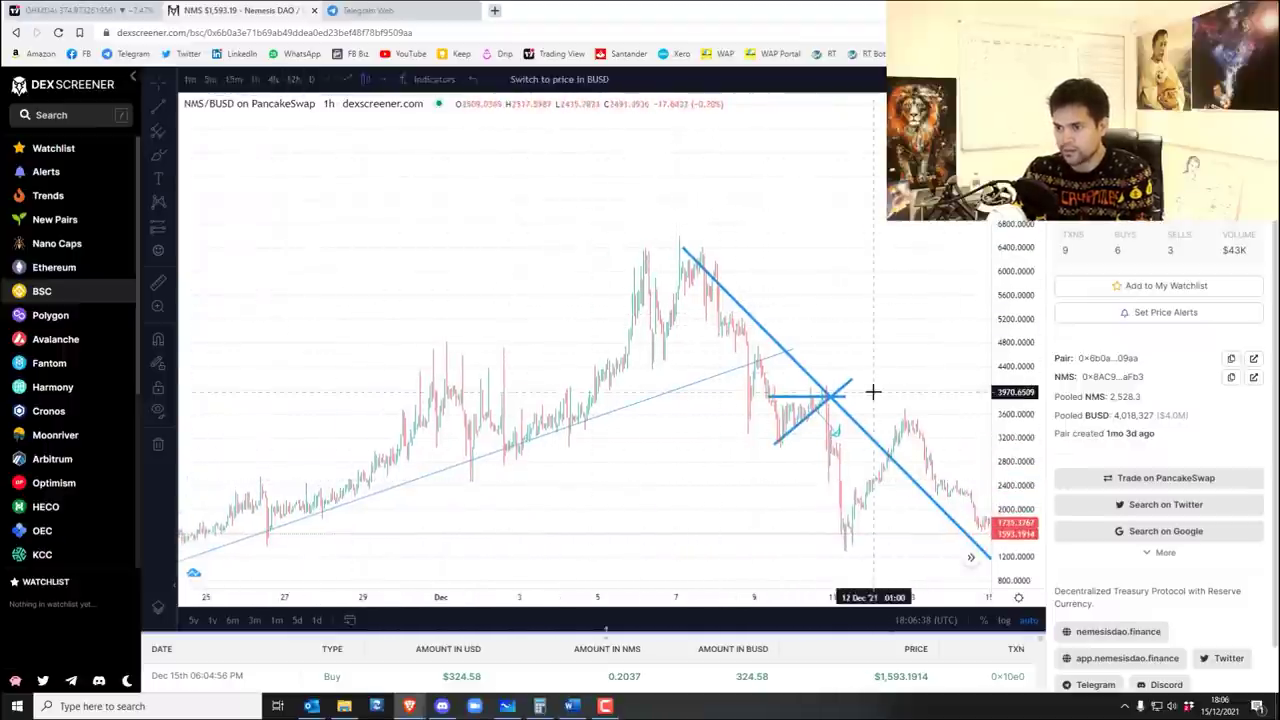
pyautogui.scroll(2, 871, 391)
# In Telegram, review the "Finally got out of NMS" message and enlarge the 11 Dec NMS chart image captioned as a textbook drop.
pyautogui.click(362, 11)
pyautogui.click(1040, 222)
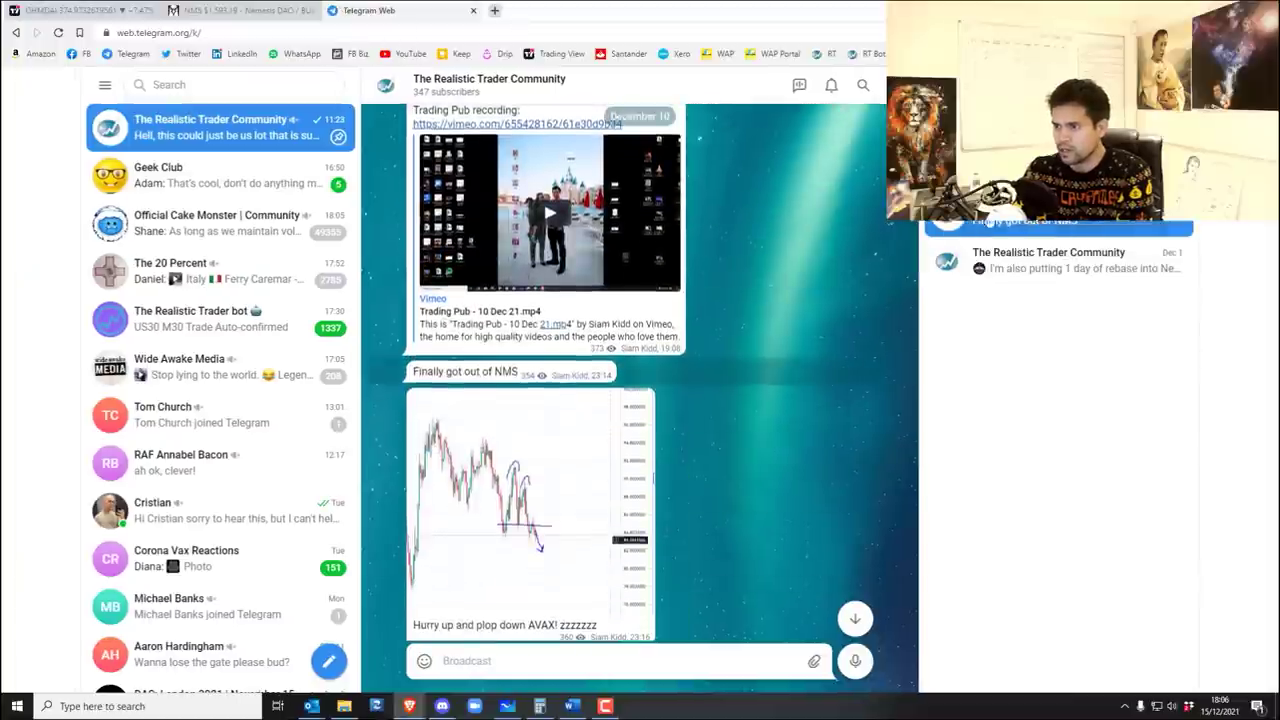
pyautogui.click(1063, 222)
pyautogui.scroll(1, 568, 397)
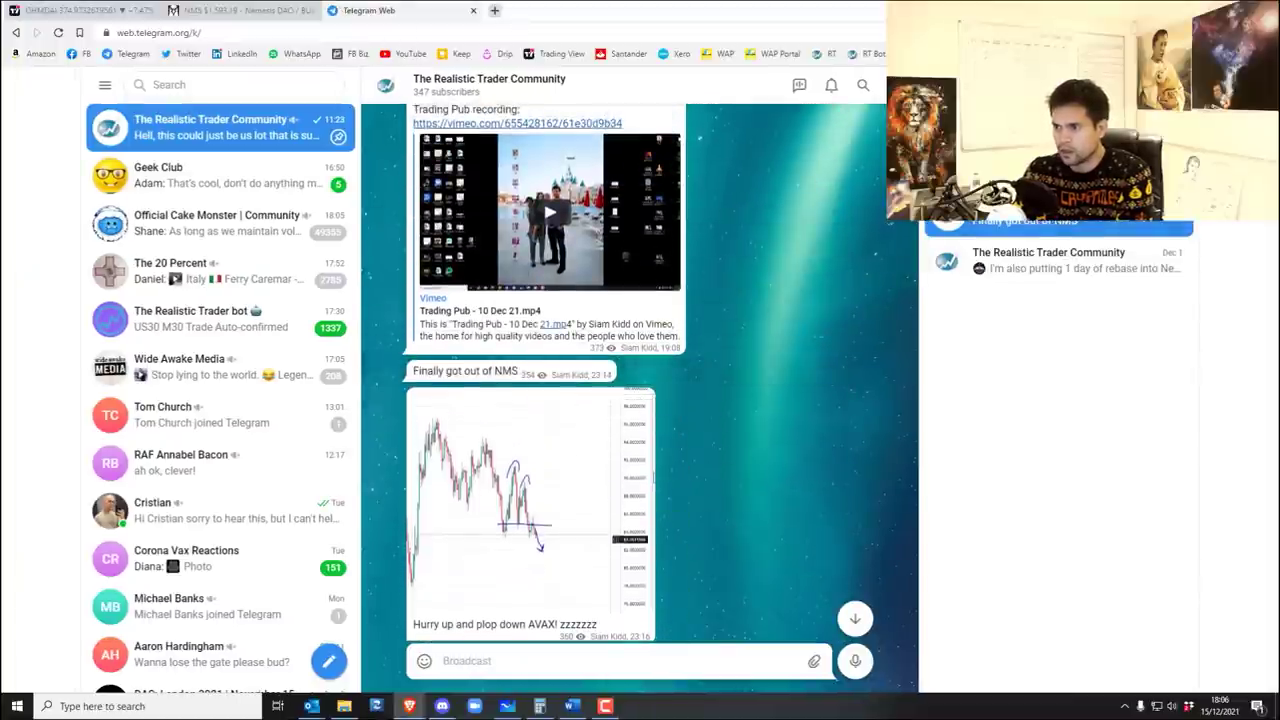
pyautogui.scroll(-10, 739, 291)
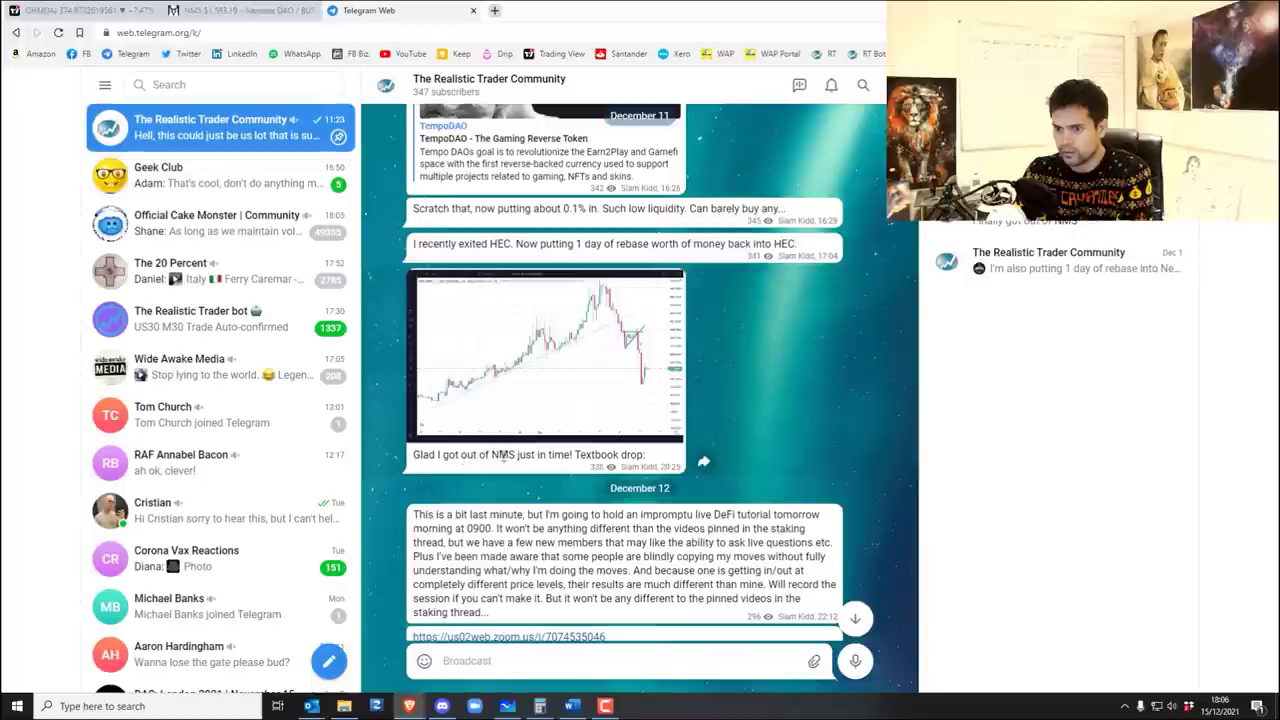
pyautogui.click(613, 355)
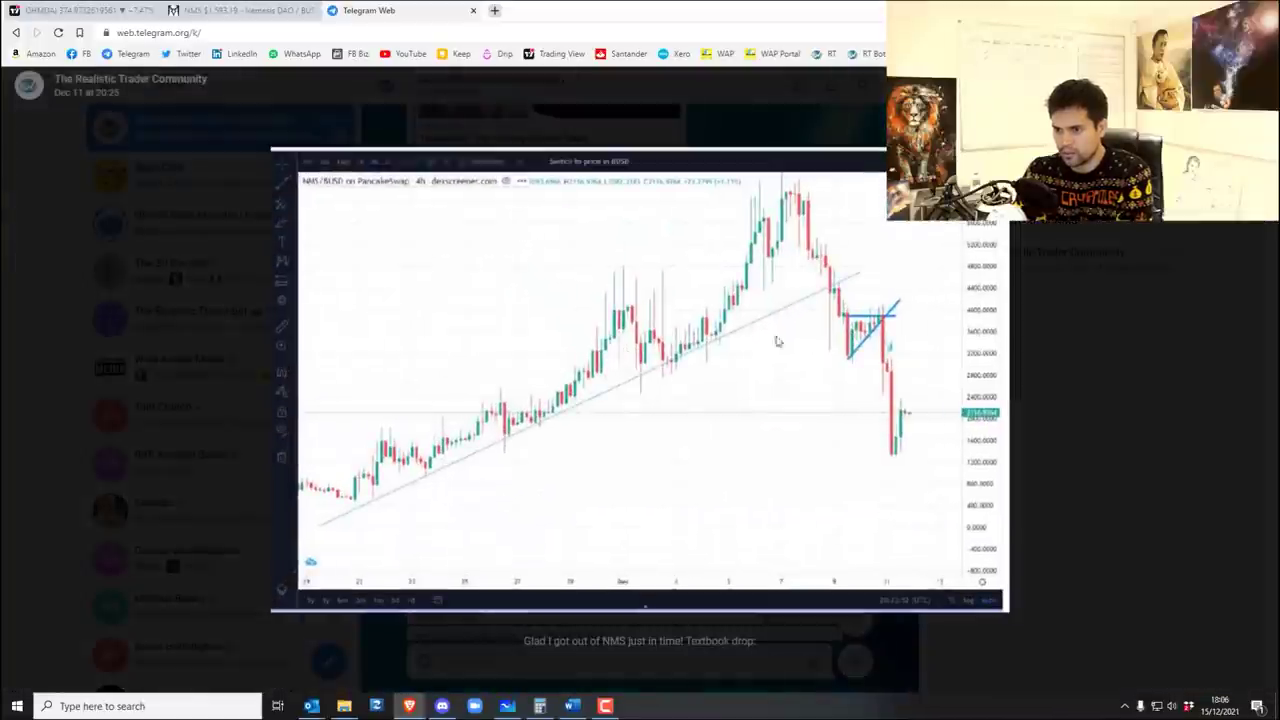
pyautogui.press('Escape')
pyautogui.scroll(5, 705, 374)
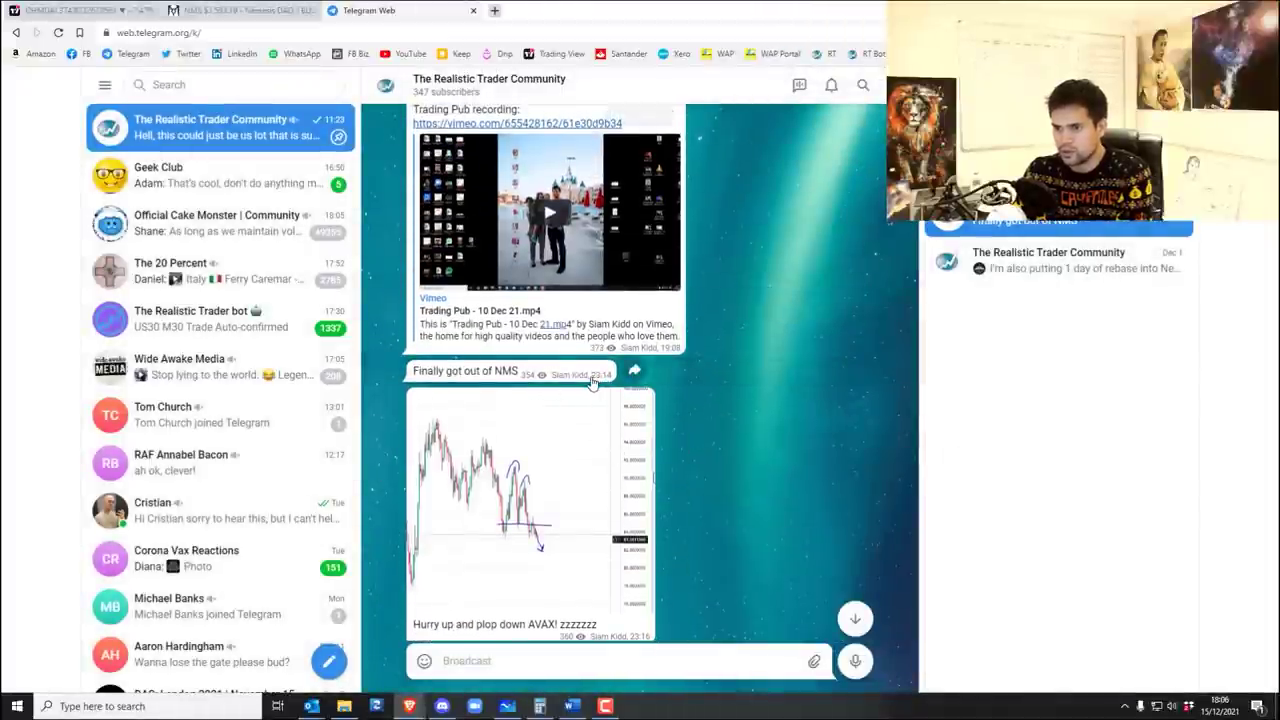
pyautogui.scroll(2, 651, 327)
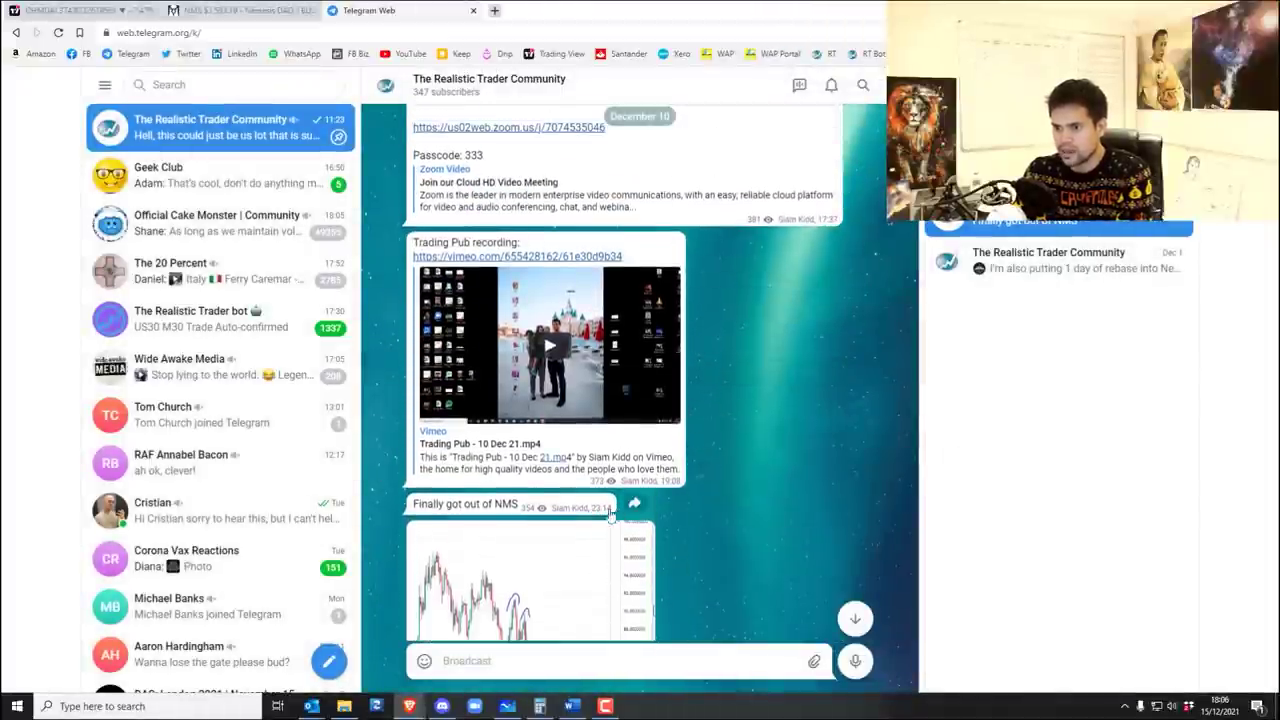
# Compare the 10 Dec breakdown below the triangle on the NMS/BUSD chart with the time of the NMS exit message in Telegram.
pyautogui.click(290, 10)
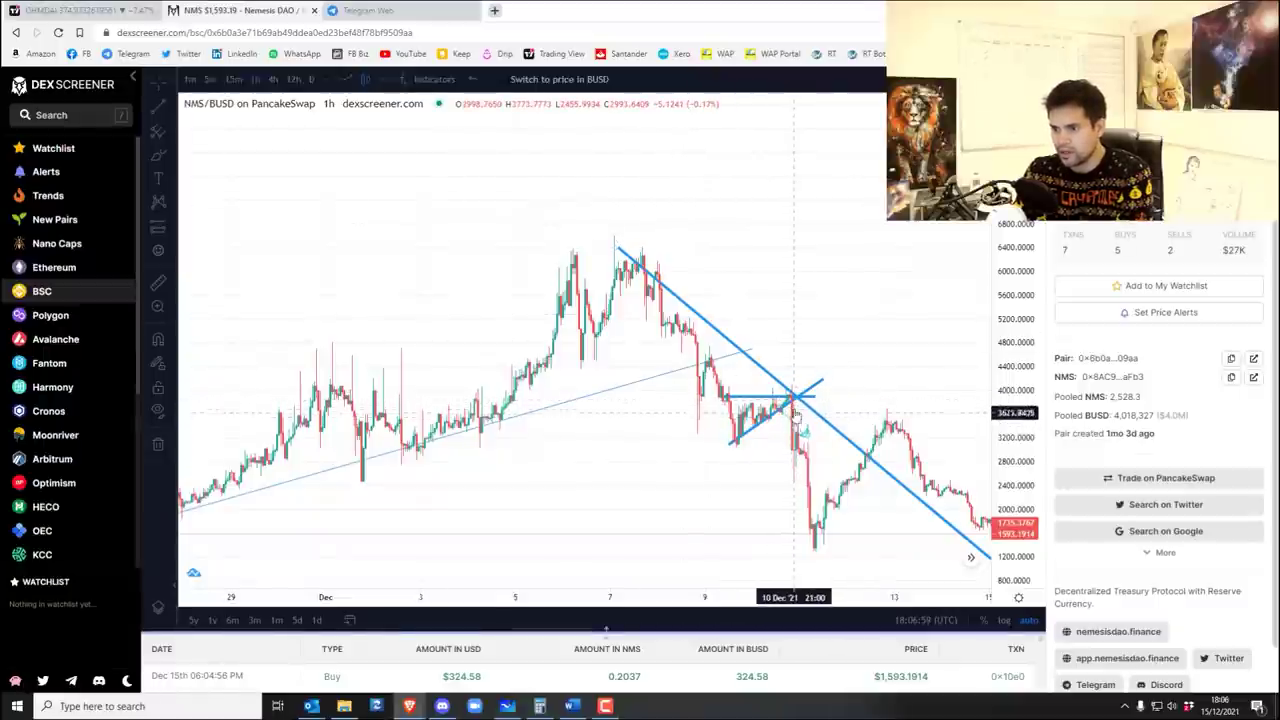
pyautogui.scroll(4, 779, 405)
pyautogui.moveTo(763, 397); pyautogui.dragTo(817, 292)
pyautogui.scroll(6, 877, 357)
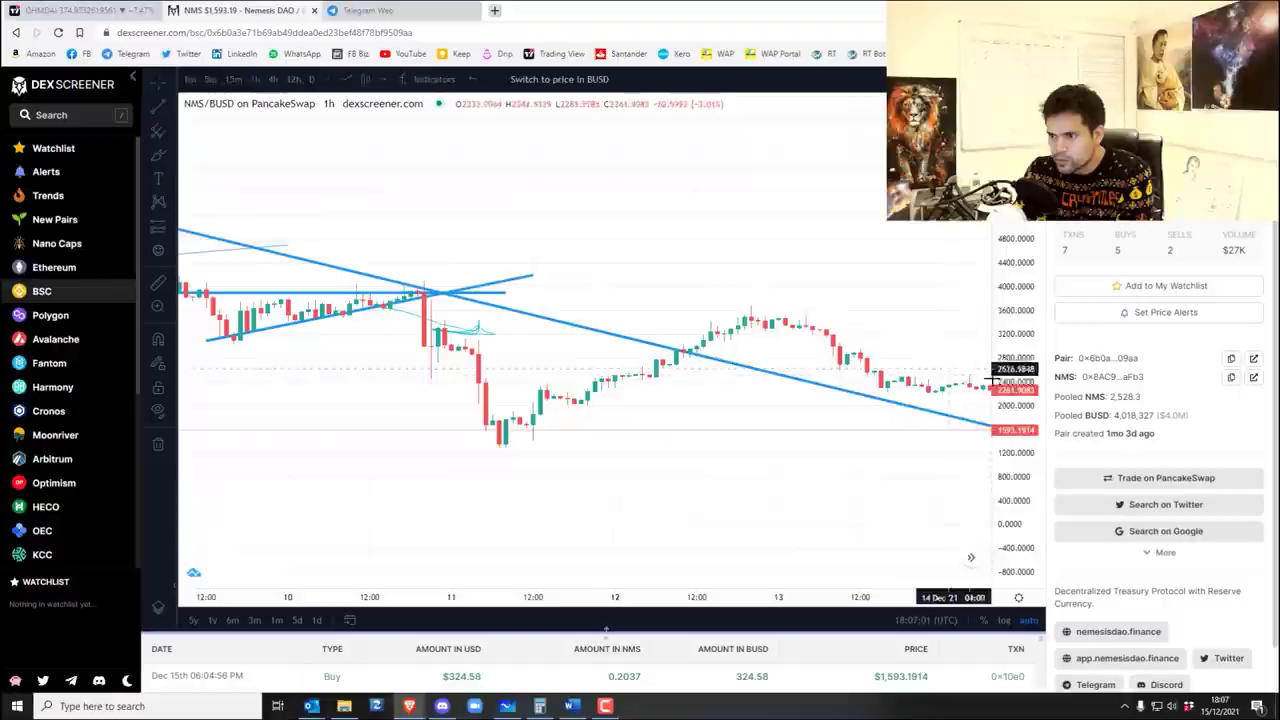
pyautogui.moveTo(1012, 420); pyautogui.dragTo(1012, 258)
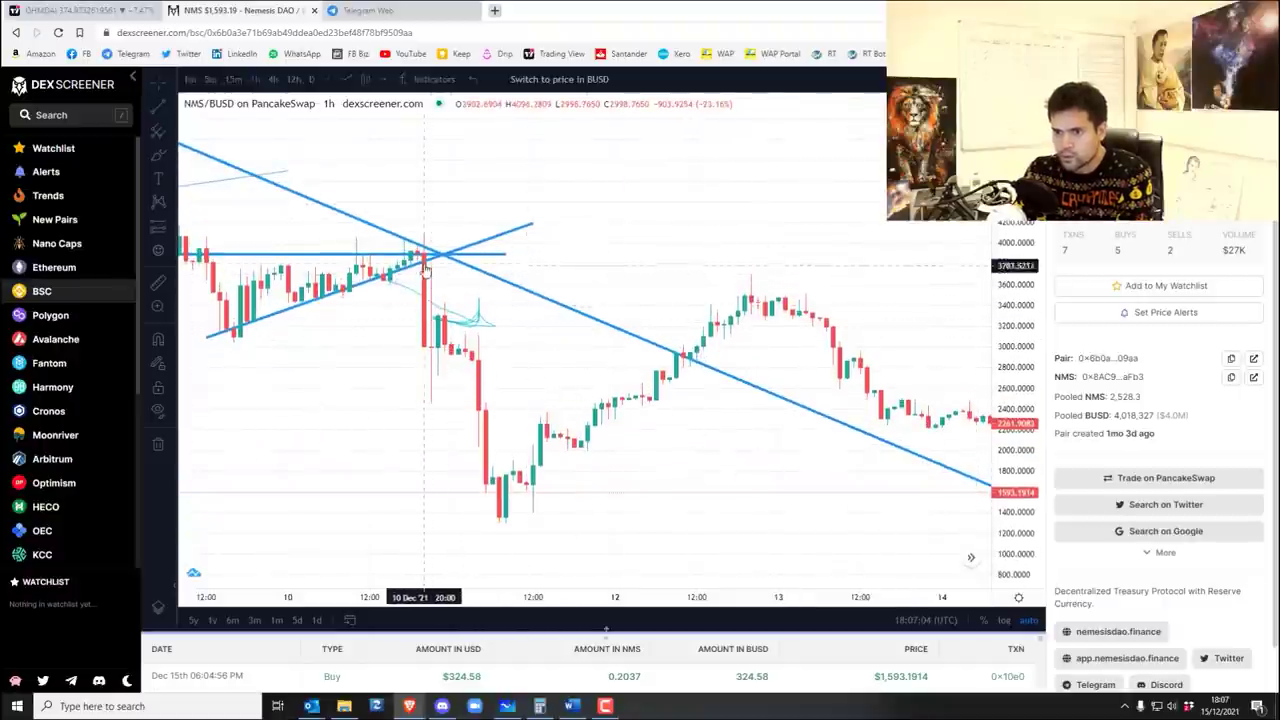
pyautogui.click(366, 10)
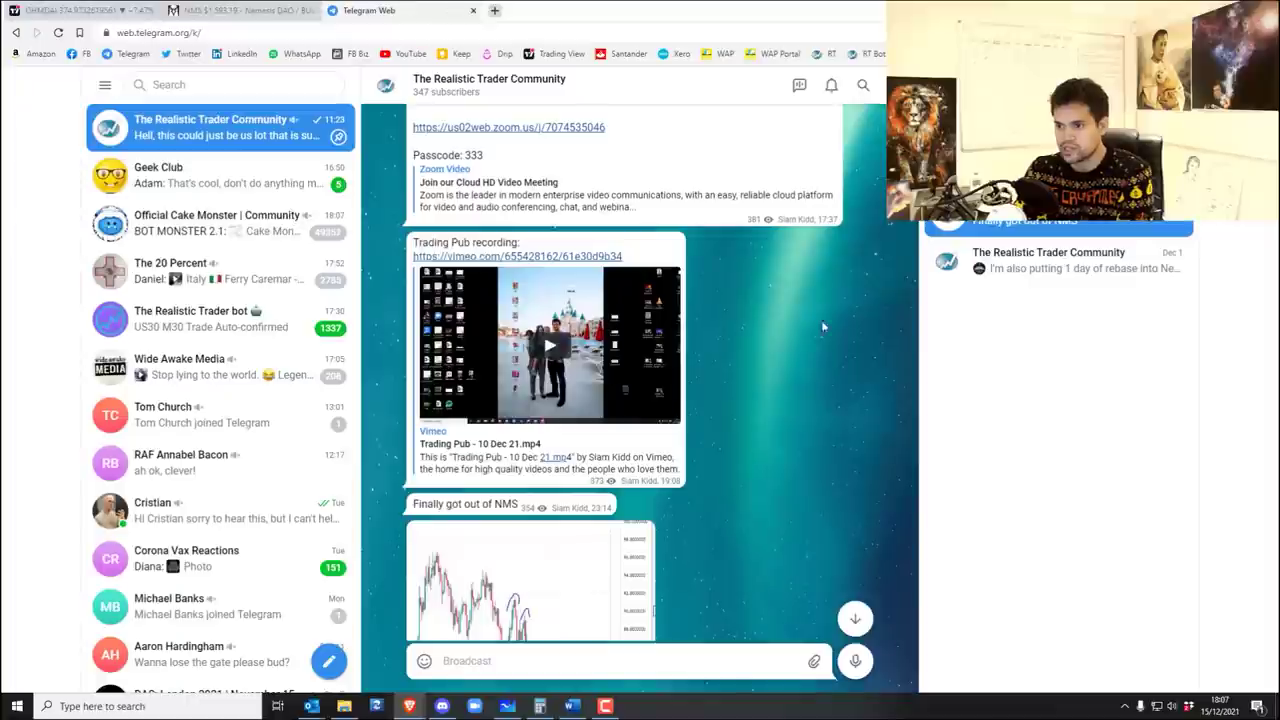
pyautogui.scroll(-3, 584, 588)
pyautogui.scroll(4, 490, 219)
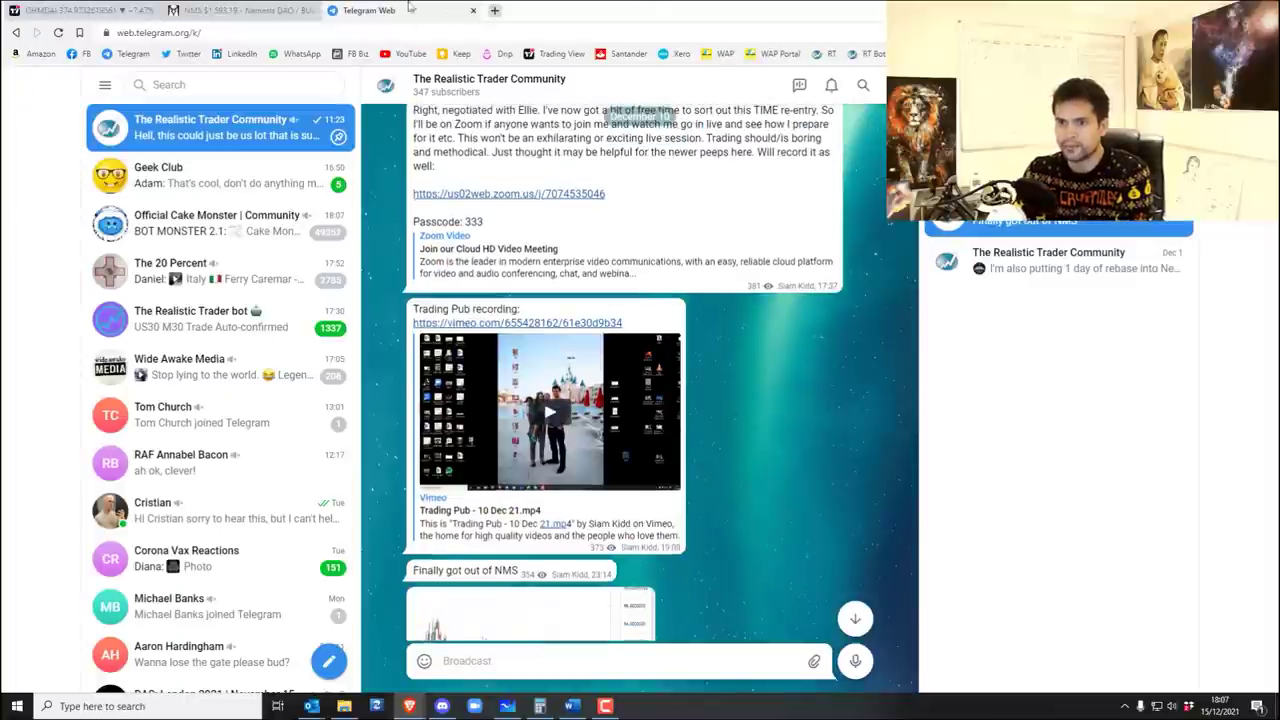
# Check the token list in Word and the daily OHMDAI chart in TradingView.
pyautogui.click(118, 9)
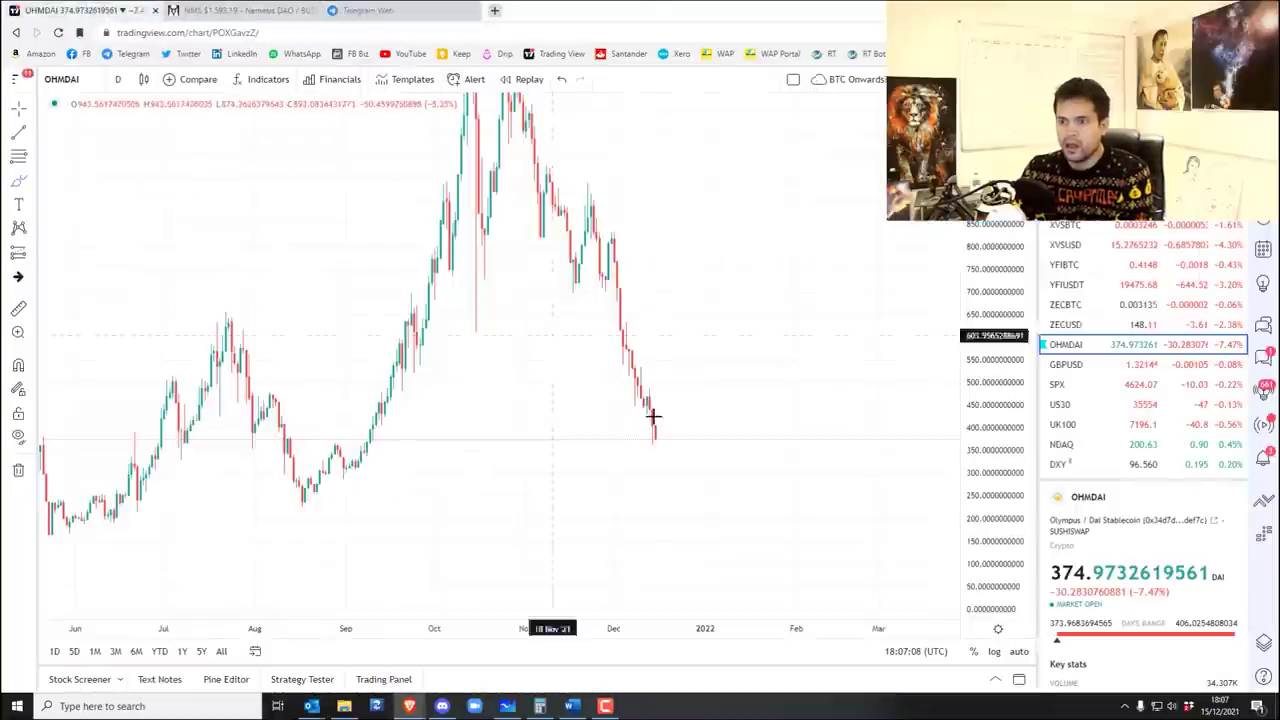
pyautogui.click(570, 707)
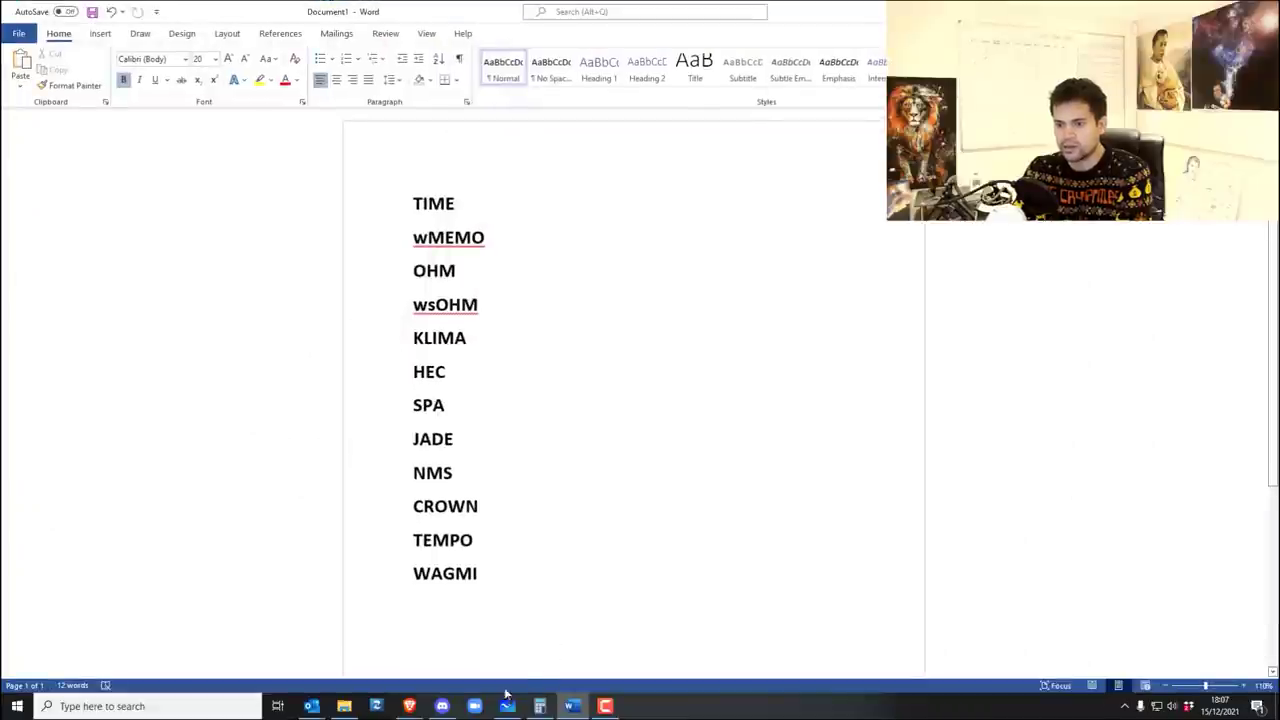
pyautogui.moveTo(409, 706)
pyautogui.click(463, 655)
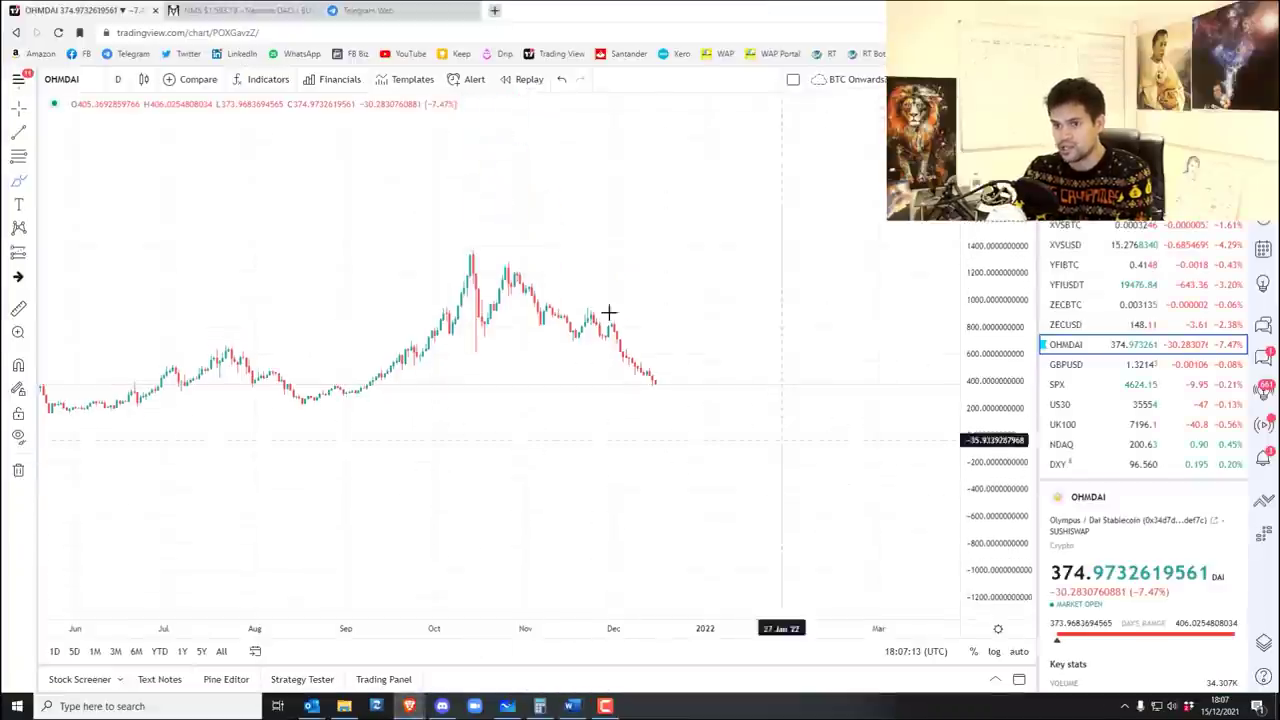
# Switch the NMS/BUSD chart to the 4-hour timeframe and show the price from late November to 15 Dec.
pyautogui.click(290, 11)
pyautogui.scroll(-5, 743, 340)
pyautogui.moveTo(572, 311); pyautogui.dragTo(523, 249)
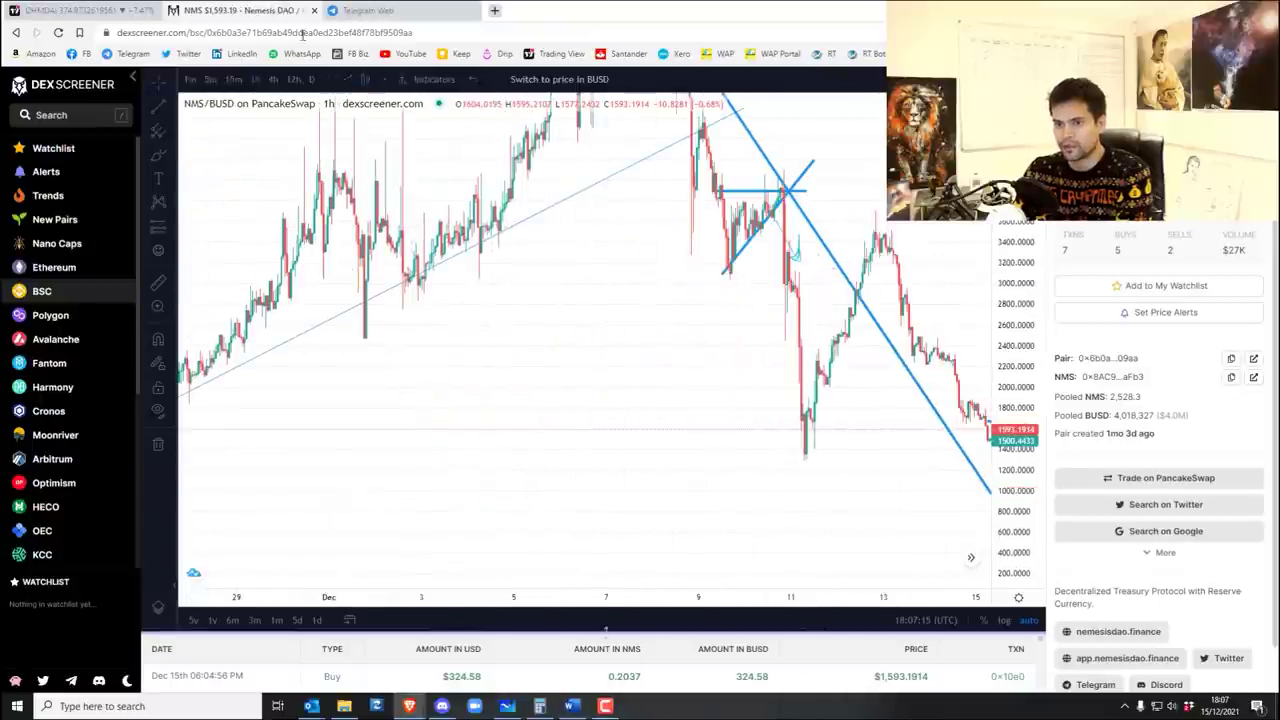
pyautogui.click(276, 81)
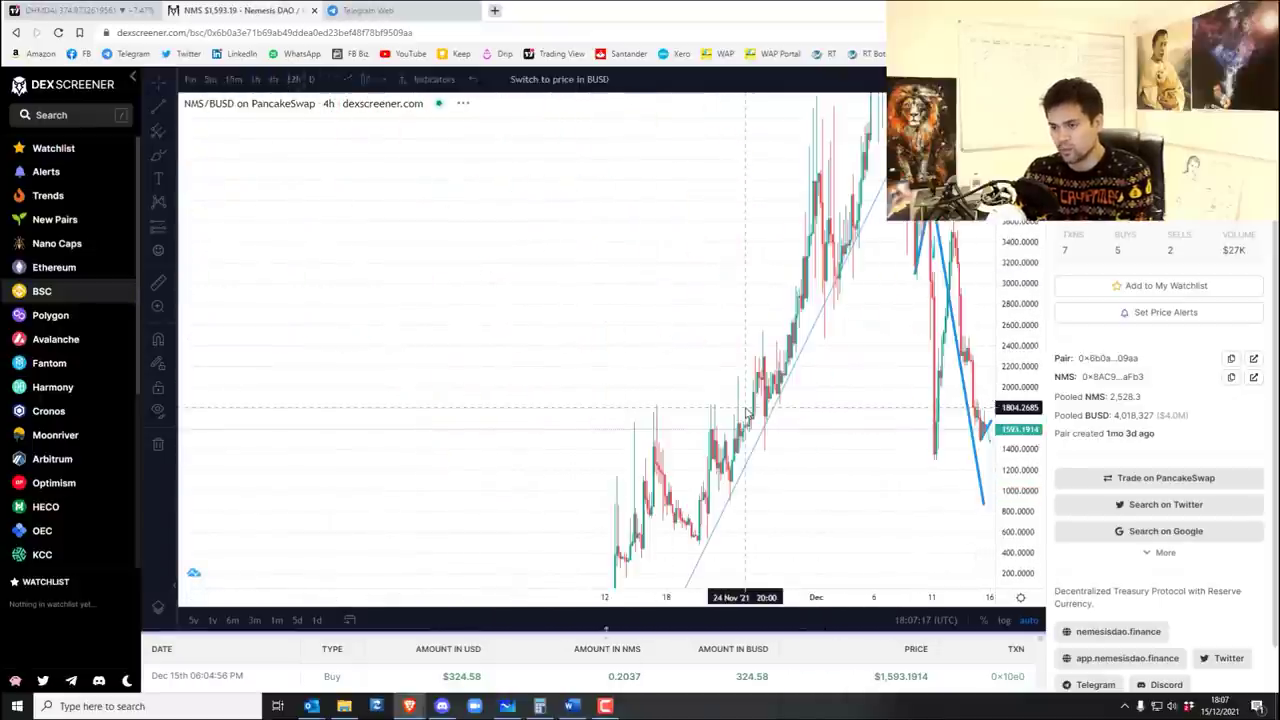
pyautogui.scroll(10, 797, 440)
pyautogui.moveTo(876, 272); pyautogui.dragTo(571, 318)
pyautogui.moveTo(1008, 316); pyautogui.dragTo(1006, 530)
pyautogui.scroll(-5, 814, 466)
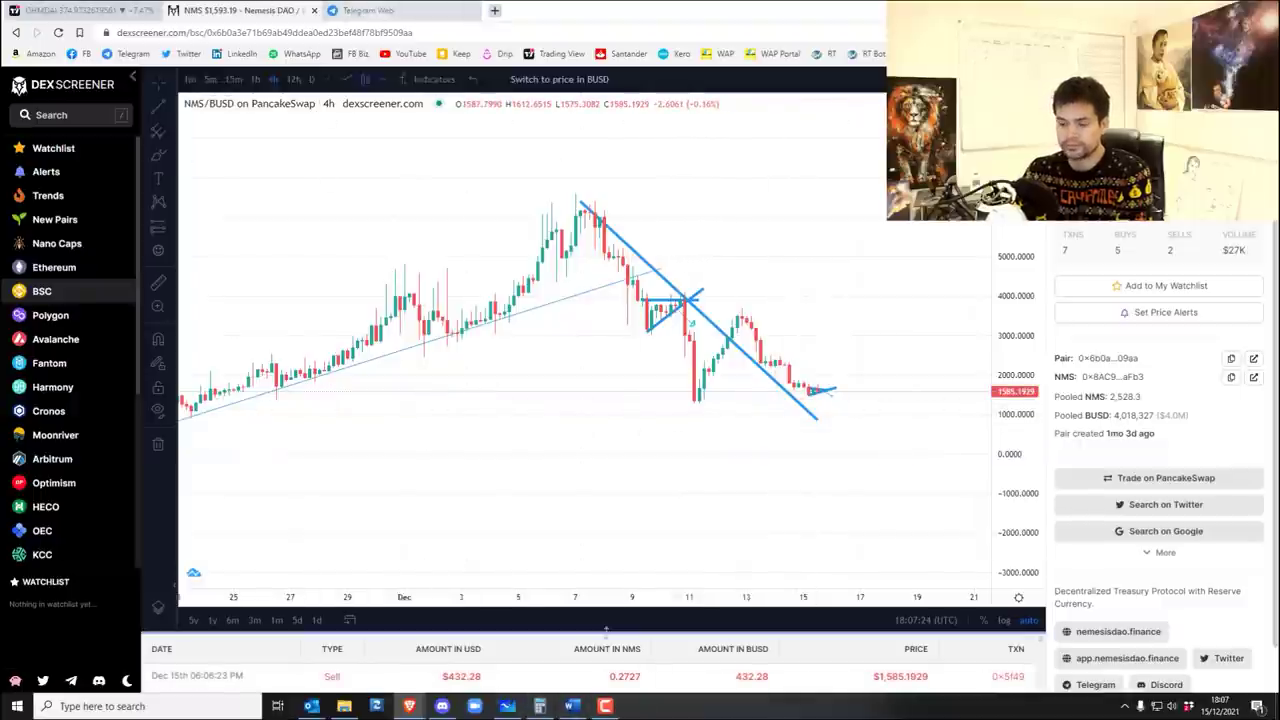
# Pick CROWN from the Word token list, search DEX Screener for "crown", and open the CROWN/MIM MidasDAO pair on Avalanche.
pyautogui.click(571, 706)
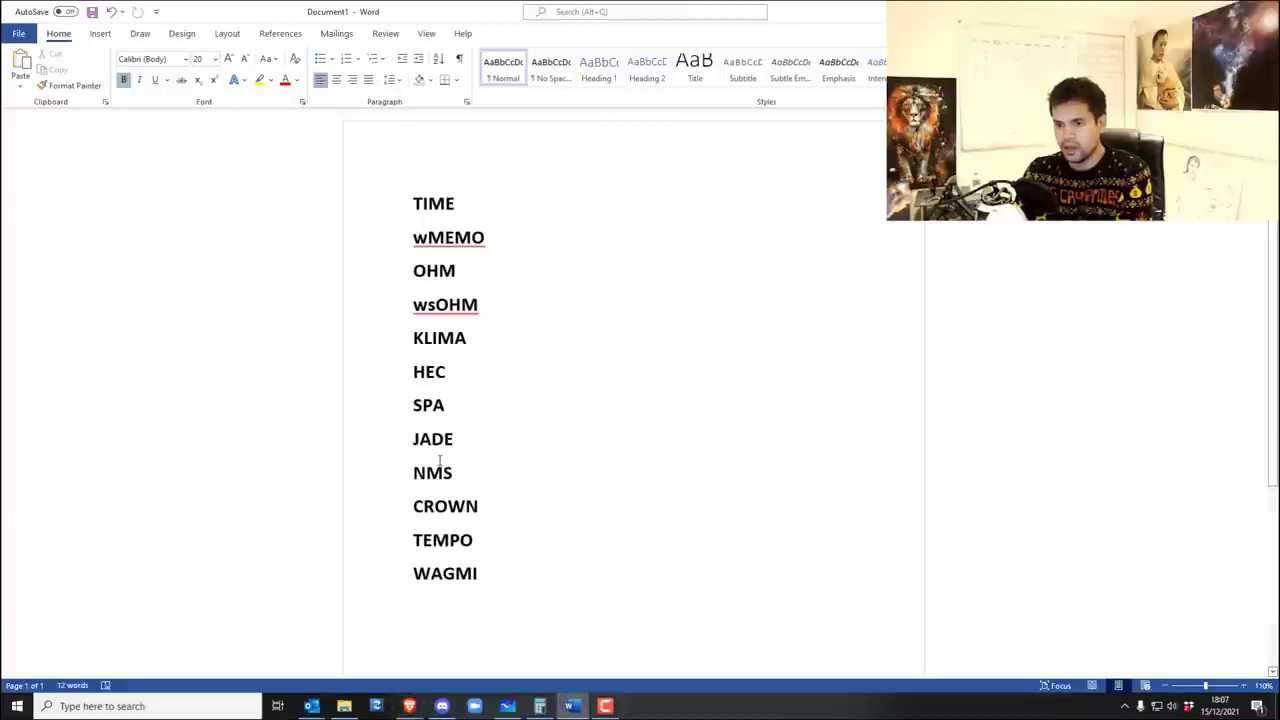
pyautogui.moveTo(413, 506); pyautogui.dragTo(465, 506)
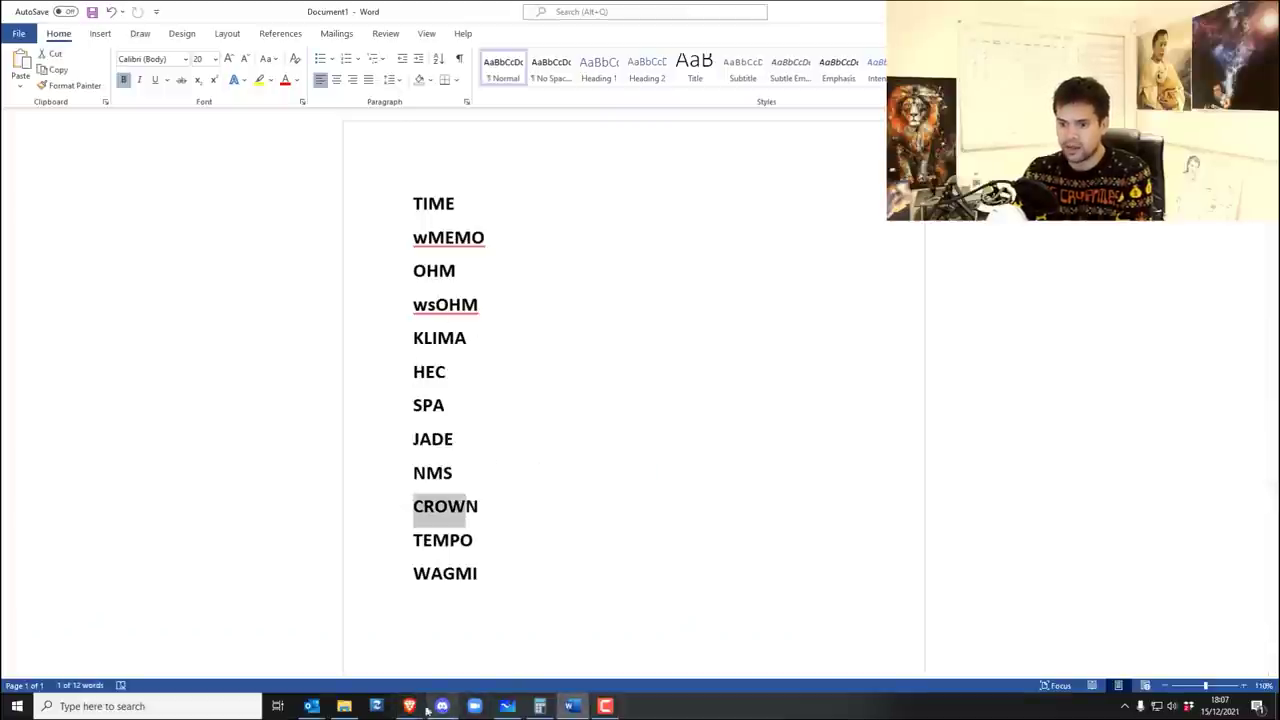
pyautogui.moveTo(410, 706)
pyautogui.click(475, 645)
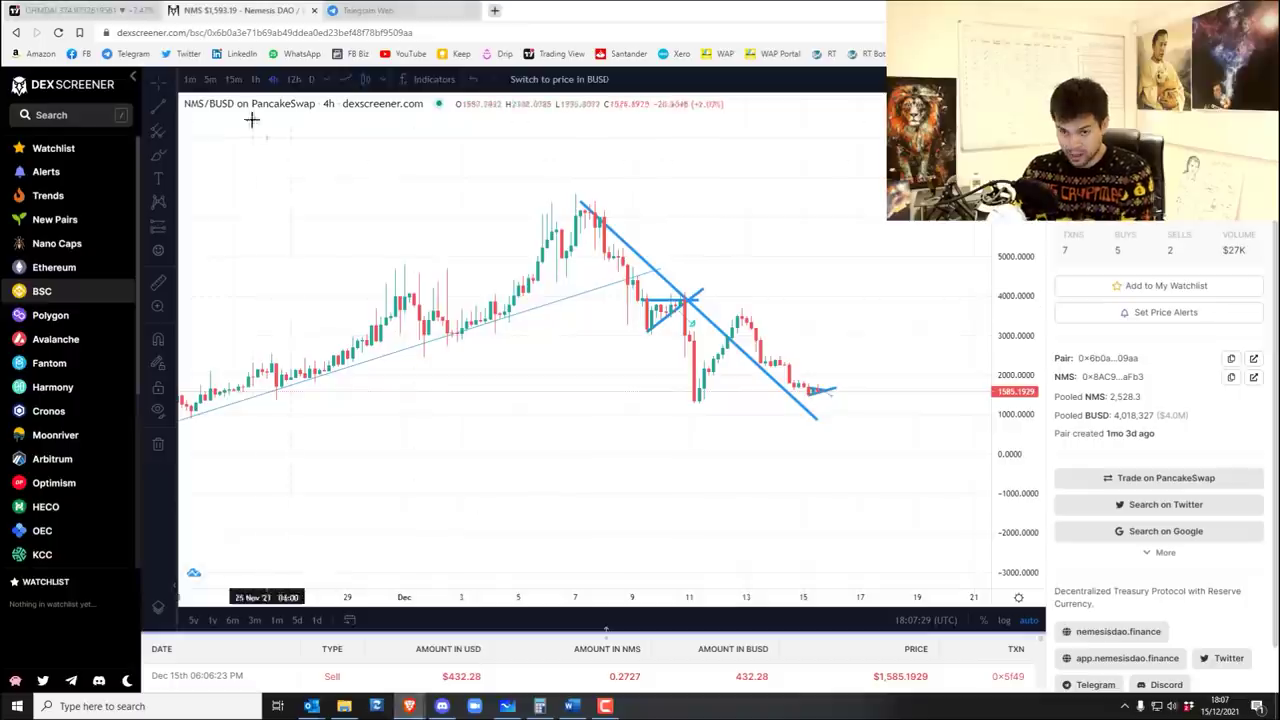
pyautogui.click(68, 117)
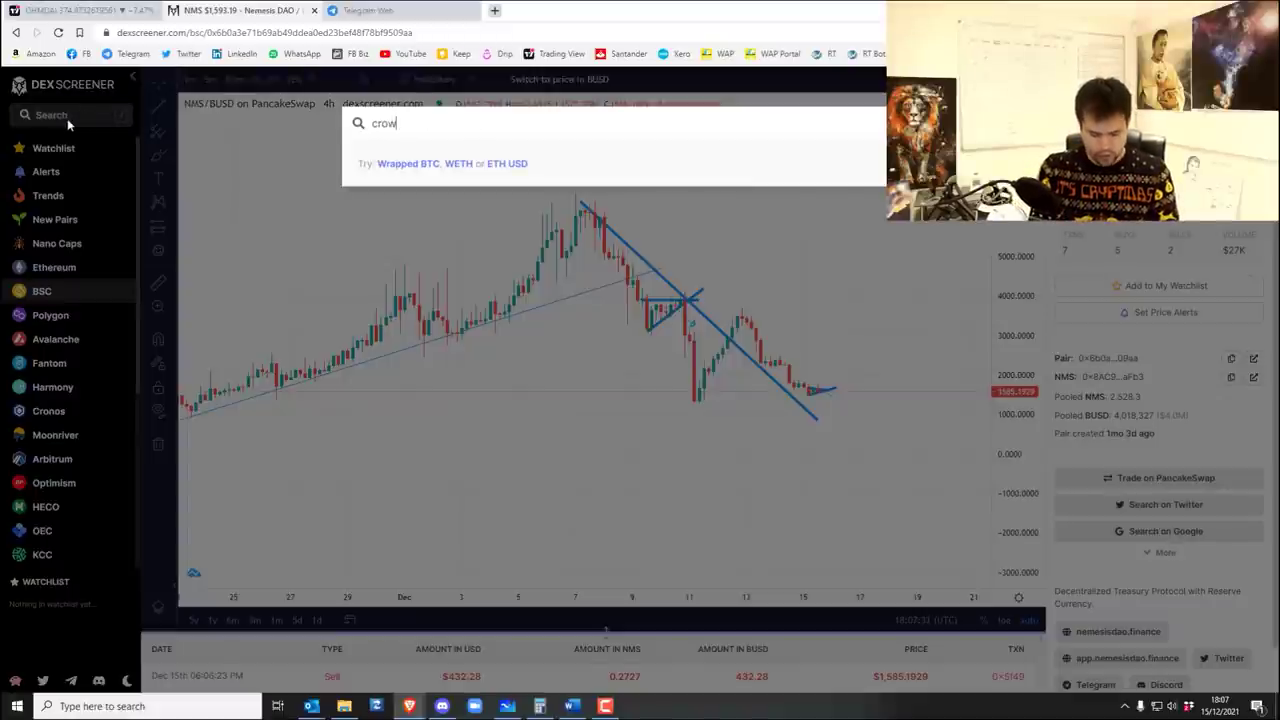
pyautogui.write('crown')
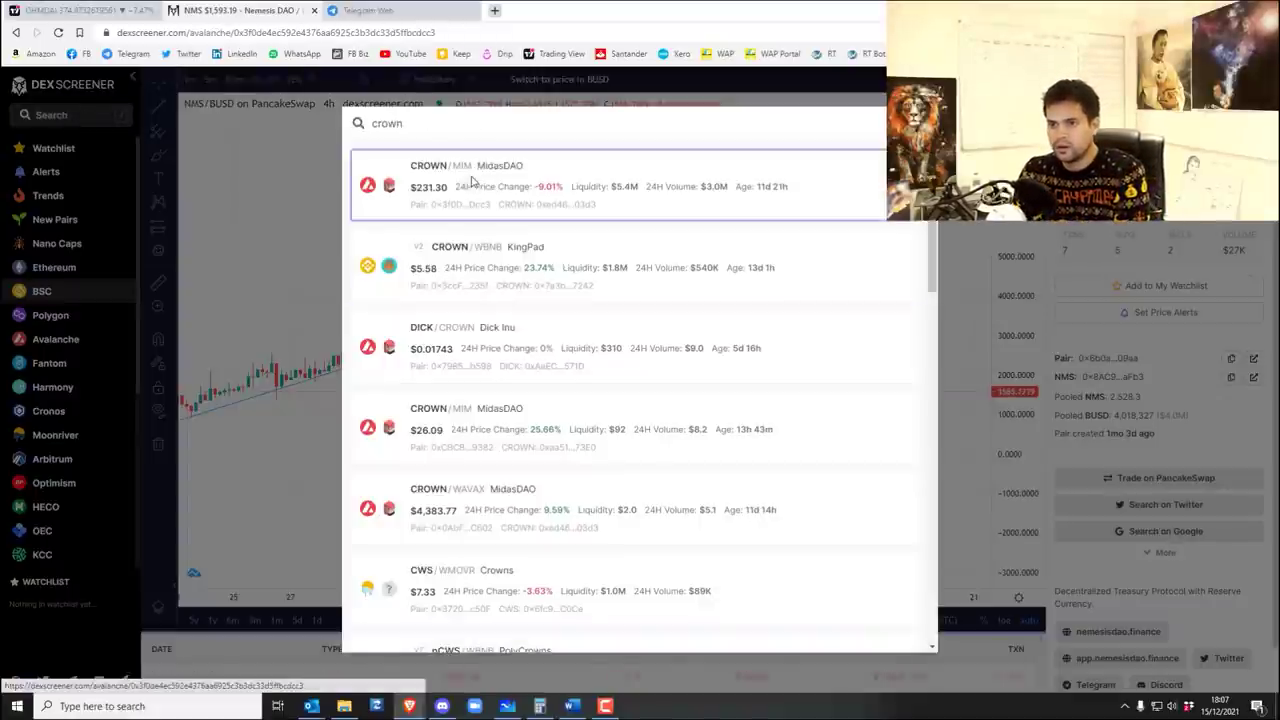
pyautogui.click(472, 181)
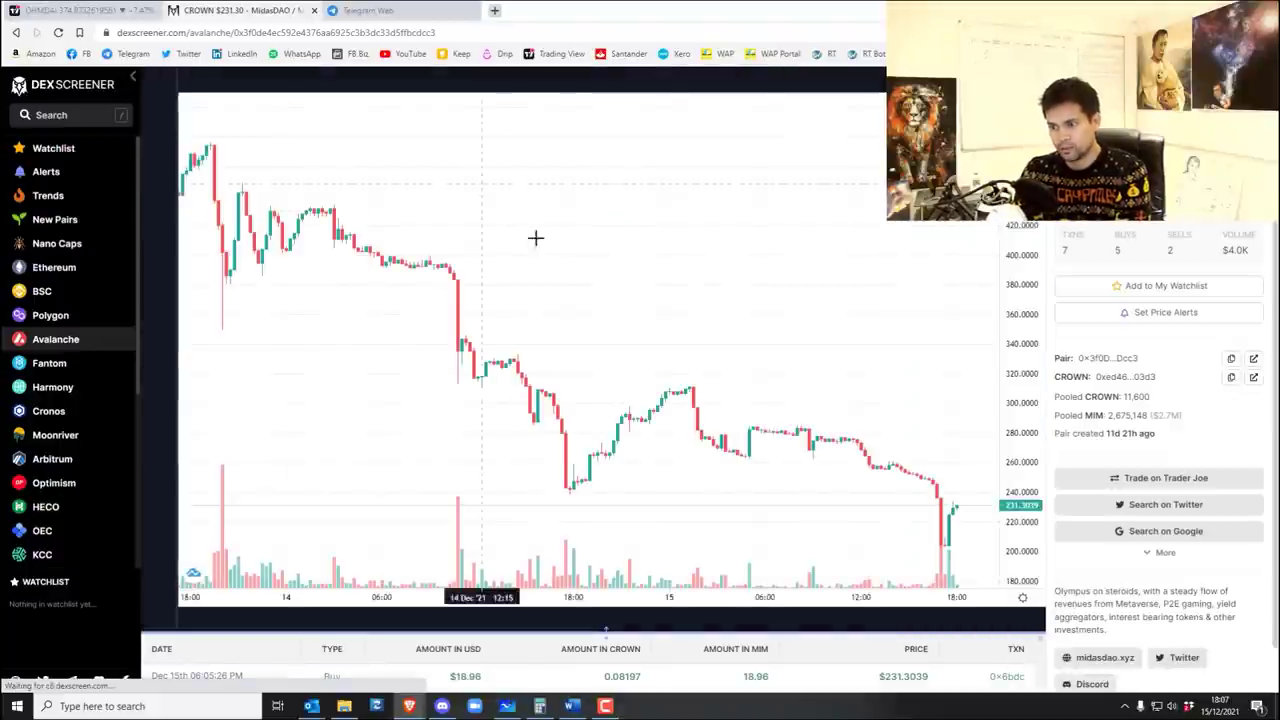
pyautogui.scroll(-5, 674, 251)
# Review the Telegram messages on CROWN, from the 11 Dec update after buying in to the 14 Dec sidestep message.
pyautogui.click(395, 10)
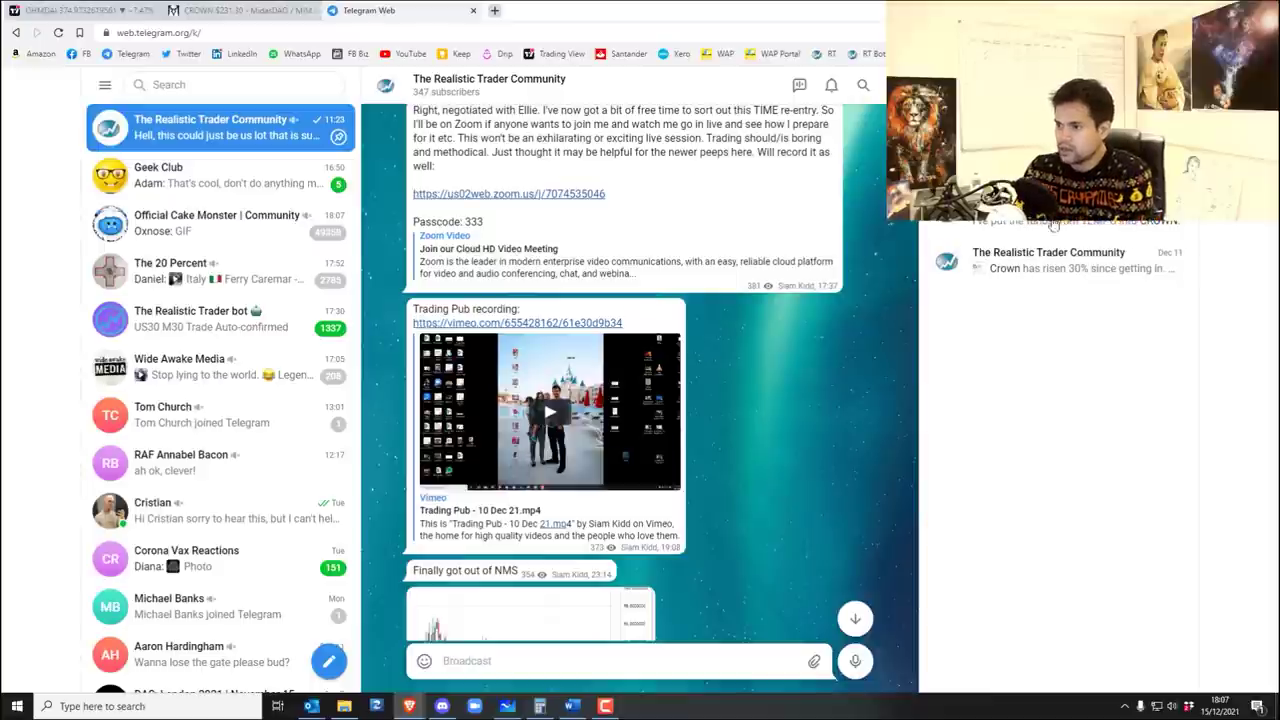
pyautogui.click(1051, 266)
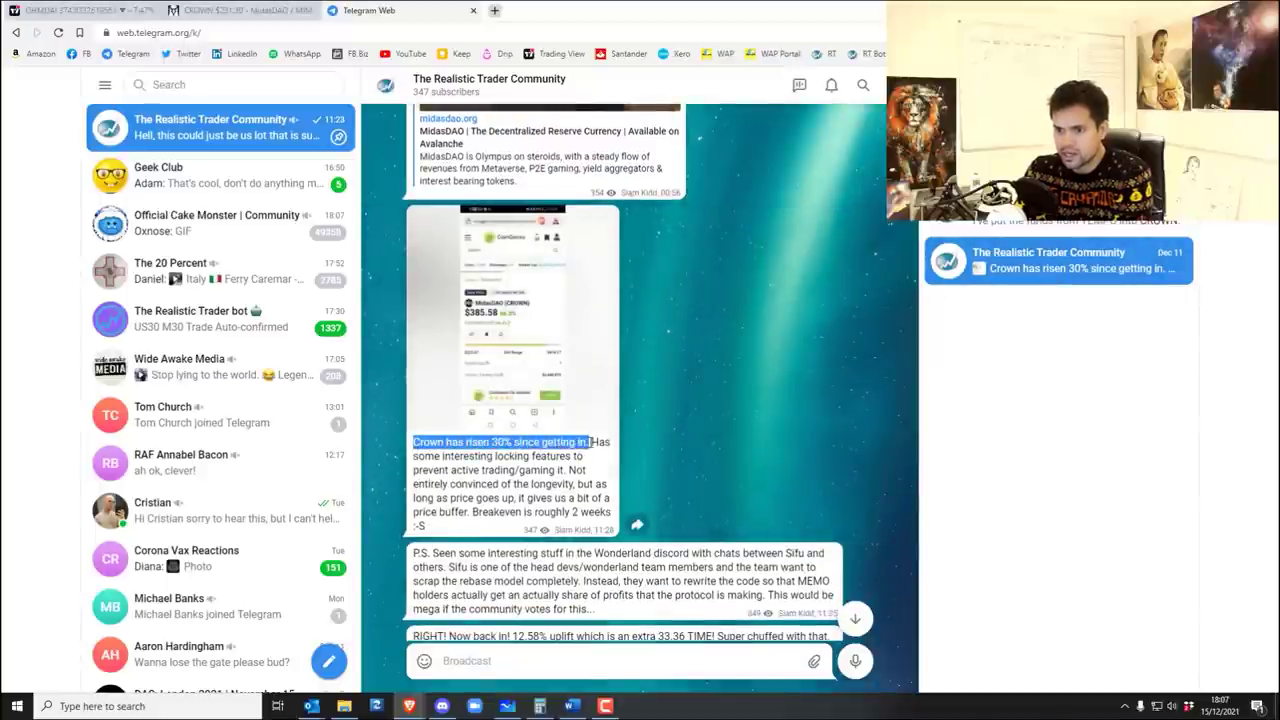
pyautogui.scroll(15, 735, 333)
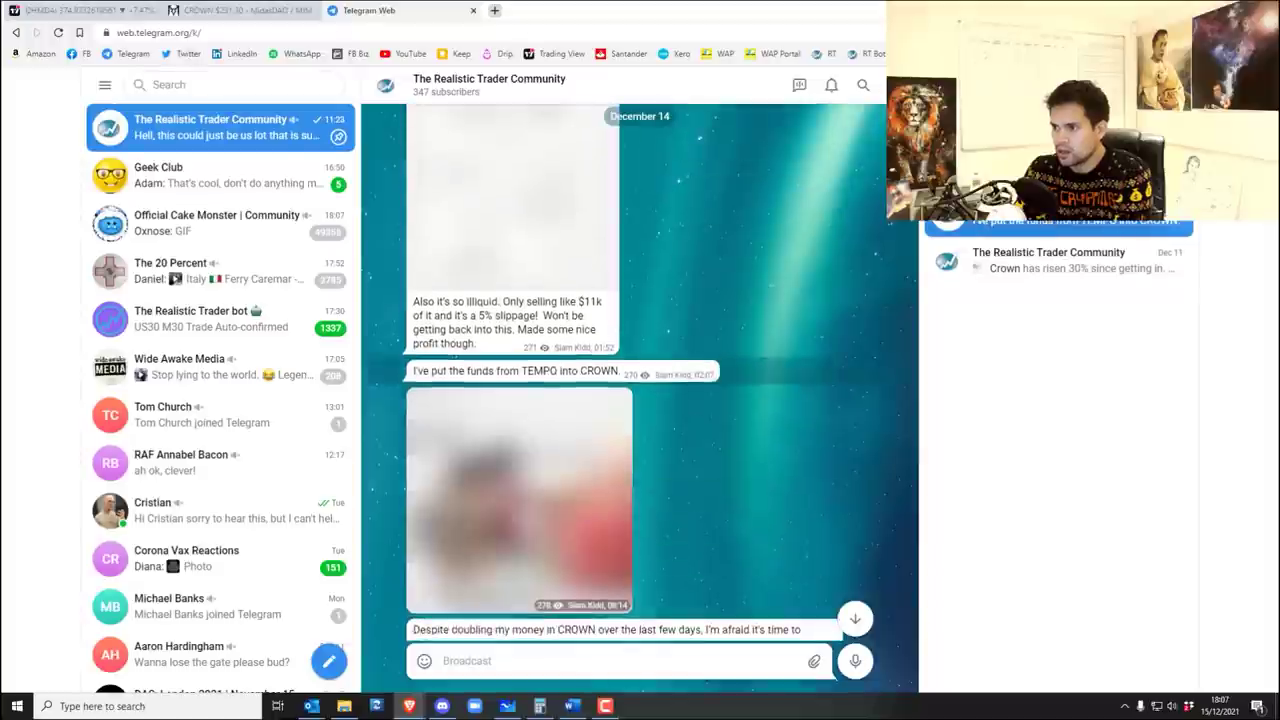
pyautogui.scroll(-3, 757, 443)
pyautogui.scroll(4, 757, 441)
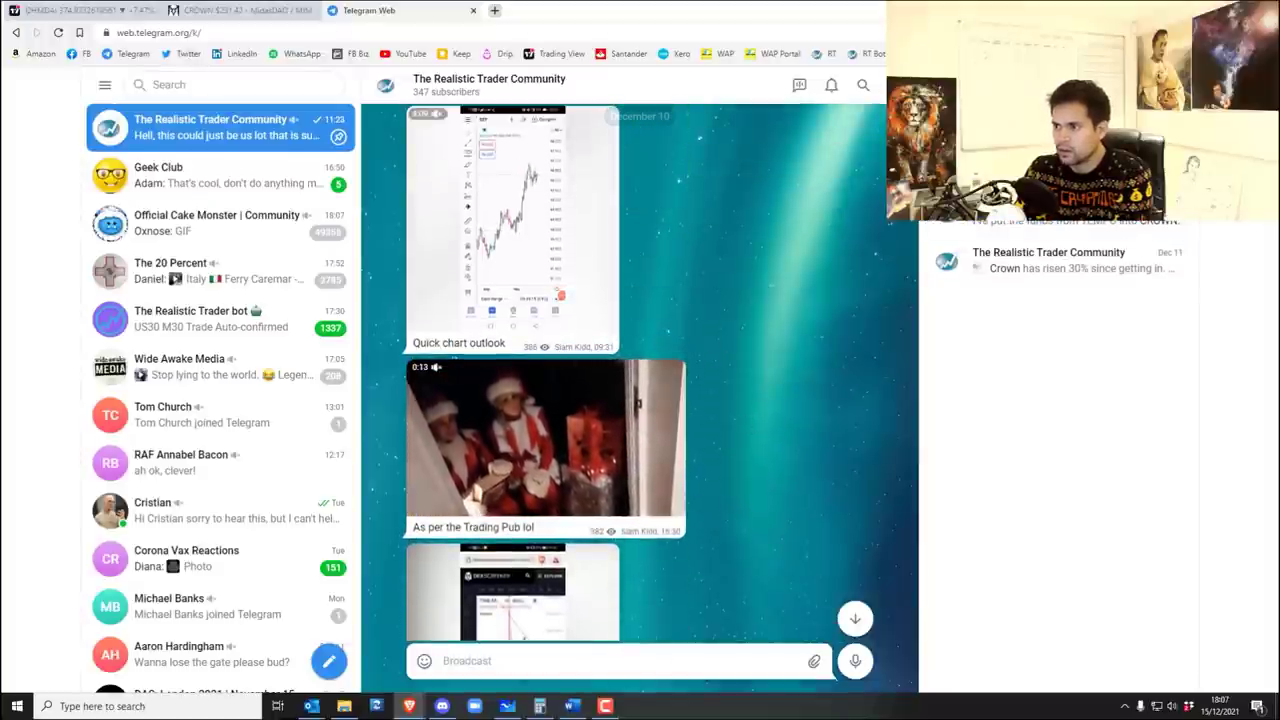
pyautogui.scroll(2, 656, 310)
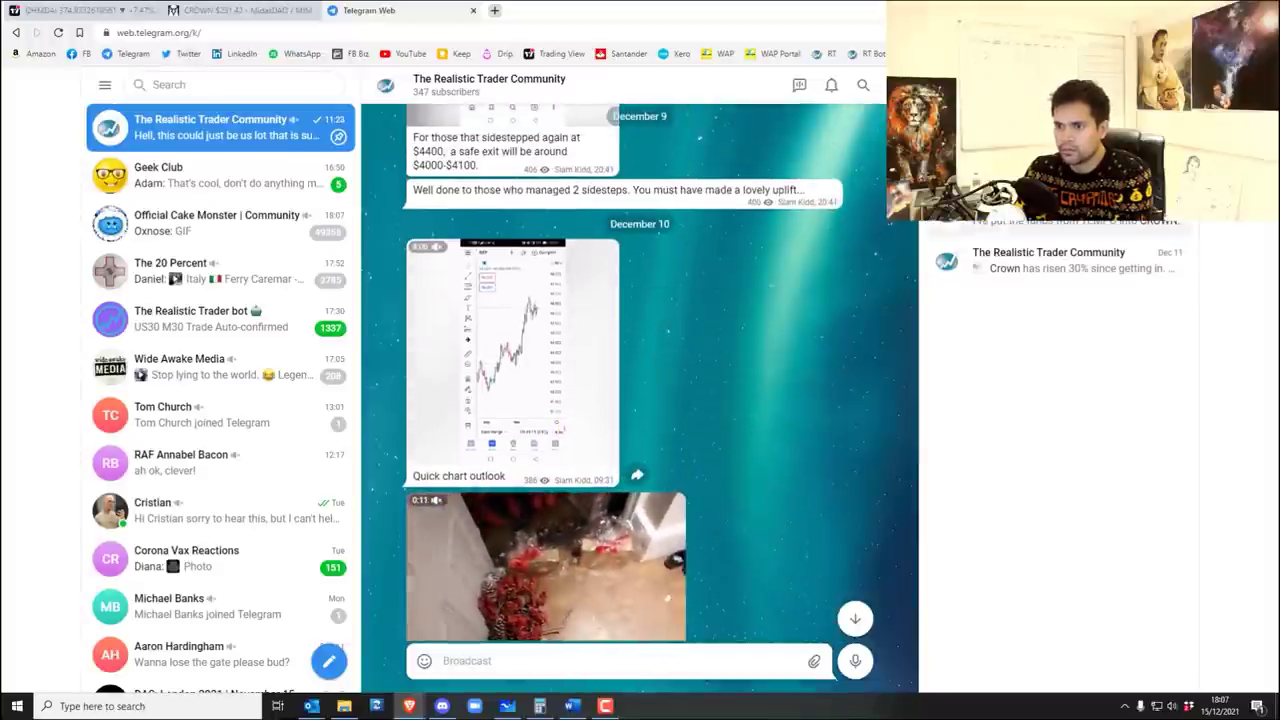
pyautogui.scroll(-6, 656, 310)
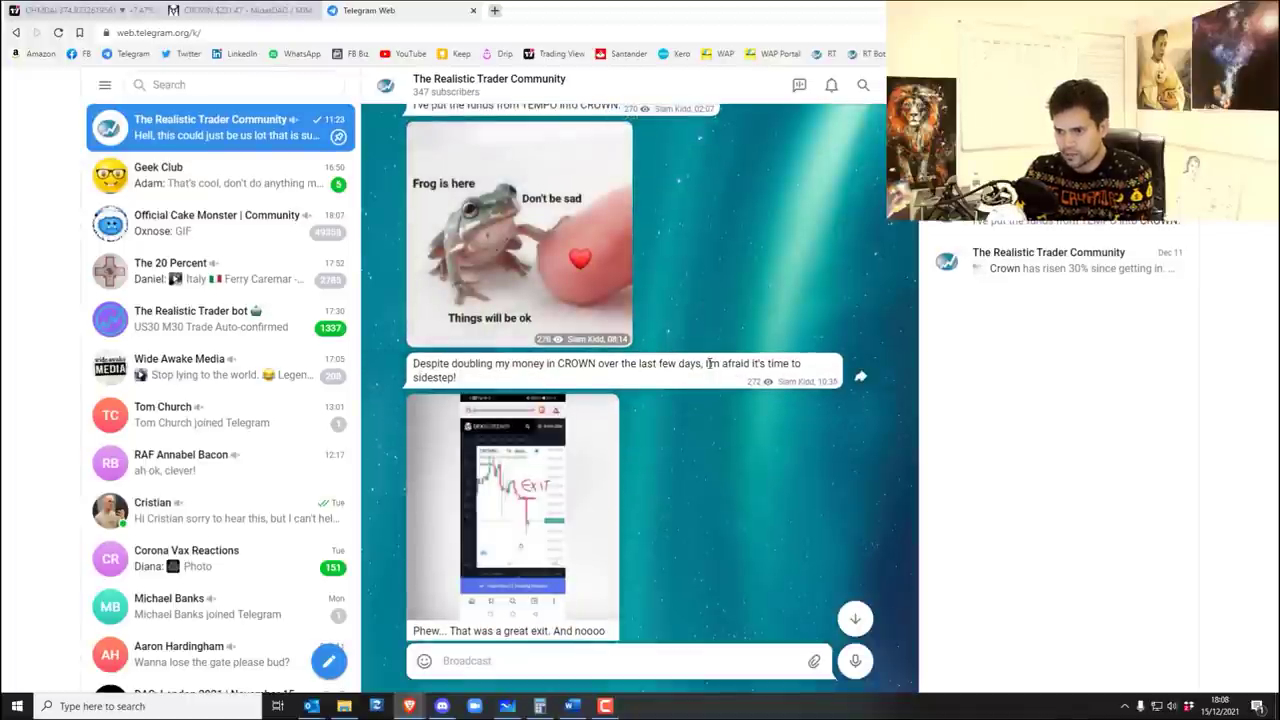
pyautogui.scroll(2, 688, 382)
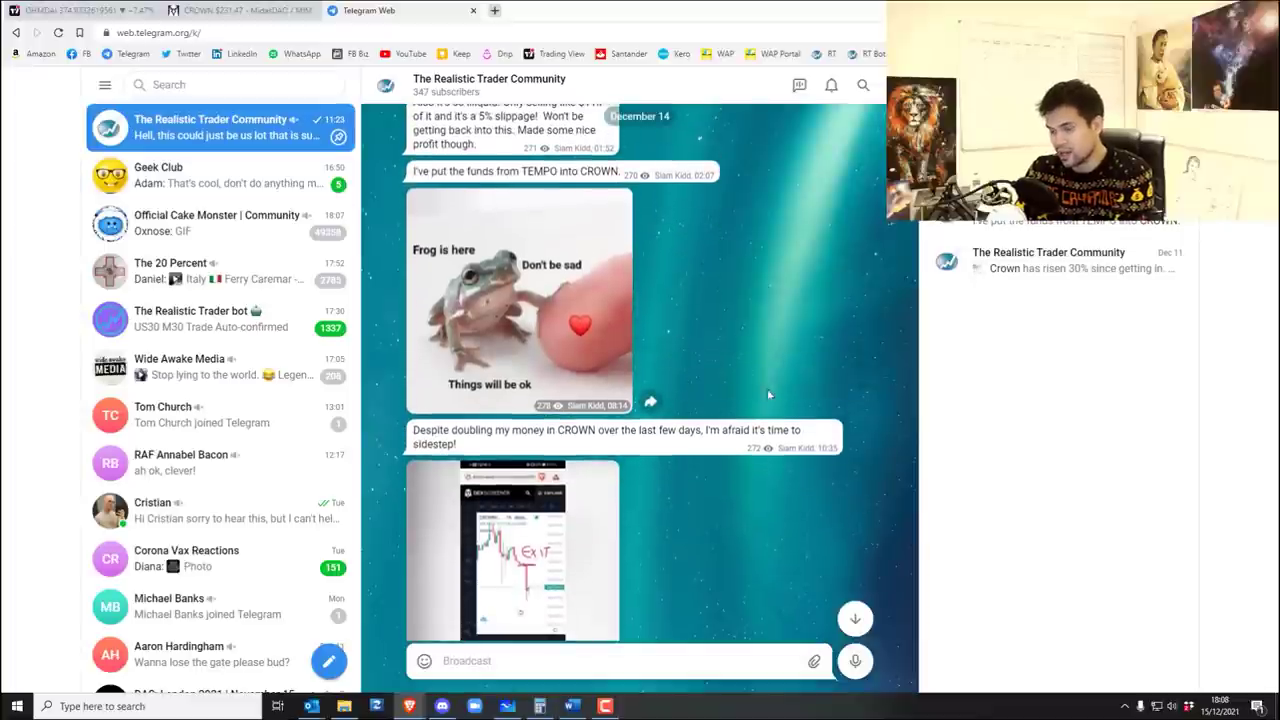
# Examine the hourly CROWN/MIM chart in DEX Screener along its two rising trend lines and the 14 Dec exit level.
pyautogui.click(285, 11)
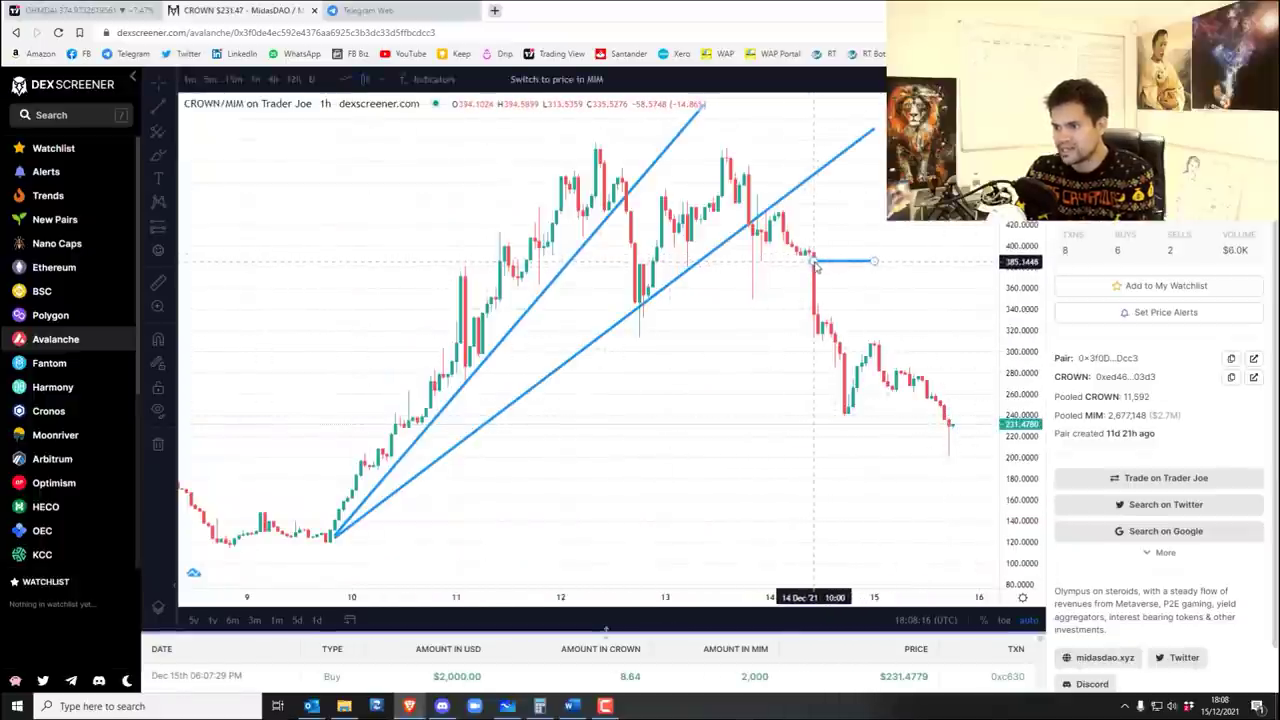
pyautogui.moveTo(697, 364); pyautogui.dragTo(1097, 408)
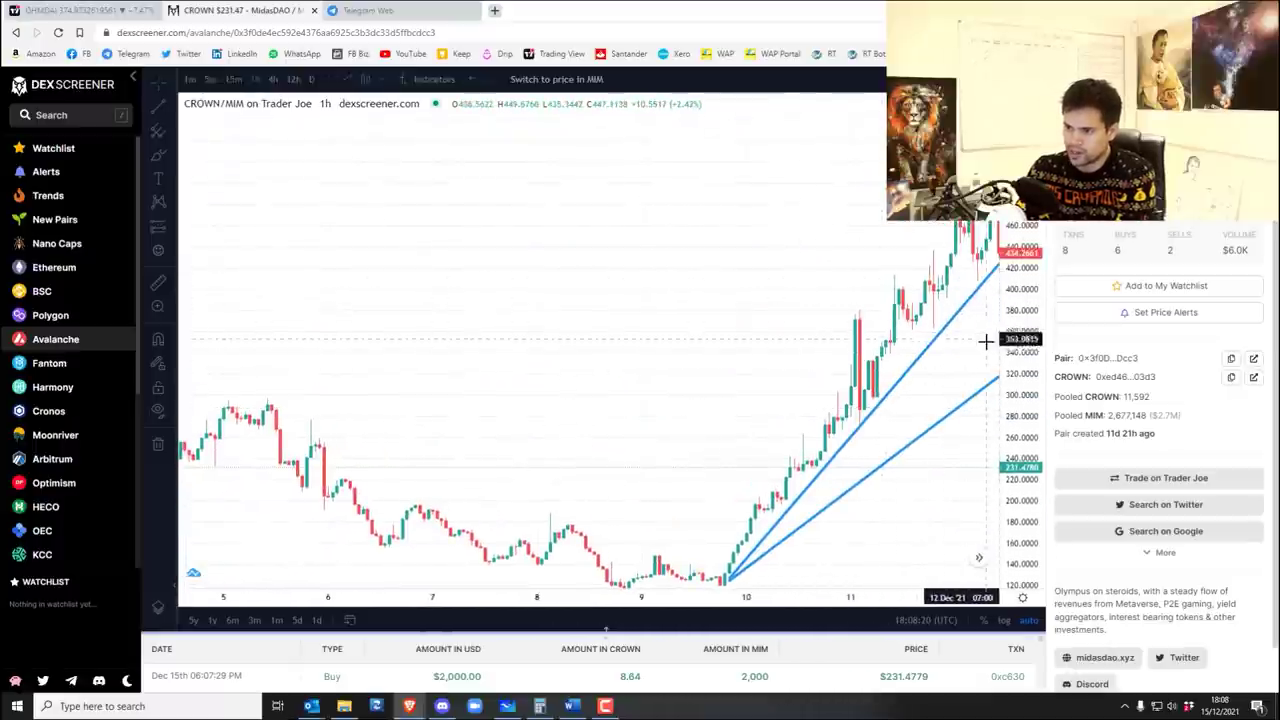
pyautogui.moveTo(997, 343); pyautogui.dragTo(951, 370)
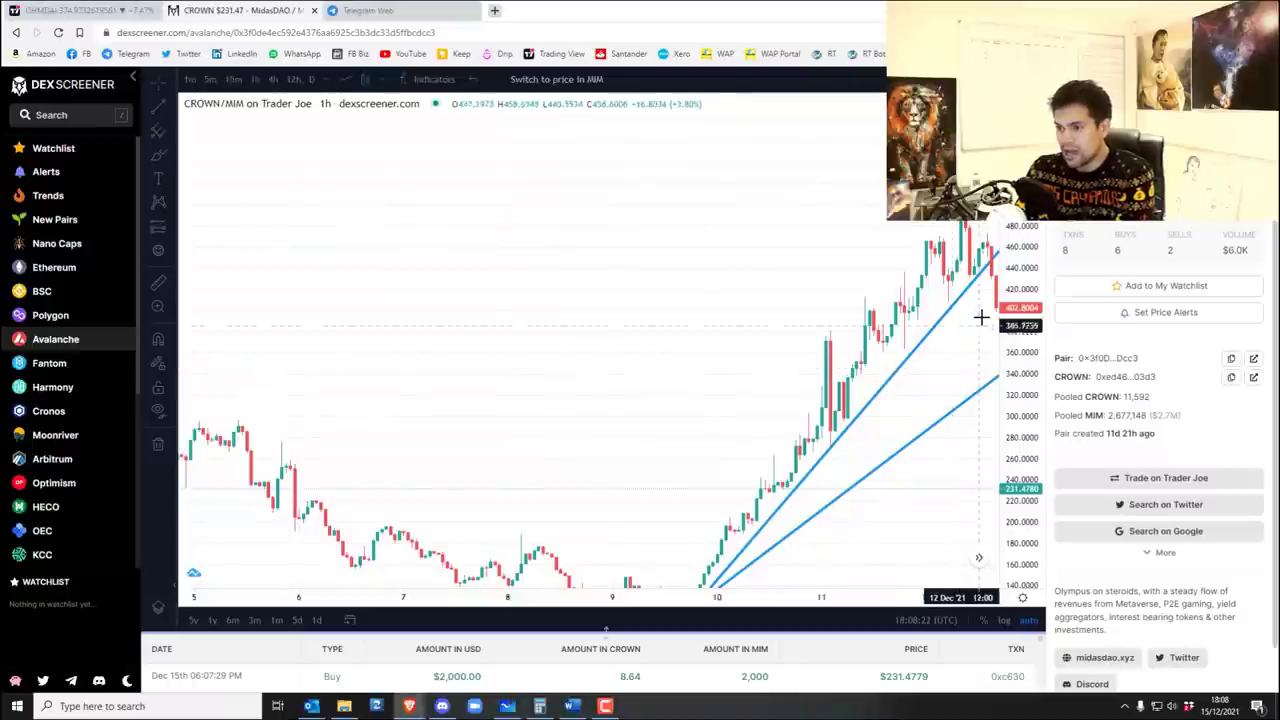
pyautogui.moveTo(984, 336); pyautogui.dragTo(877, 340)
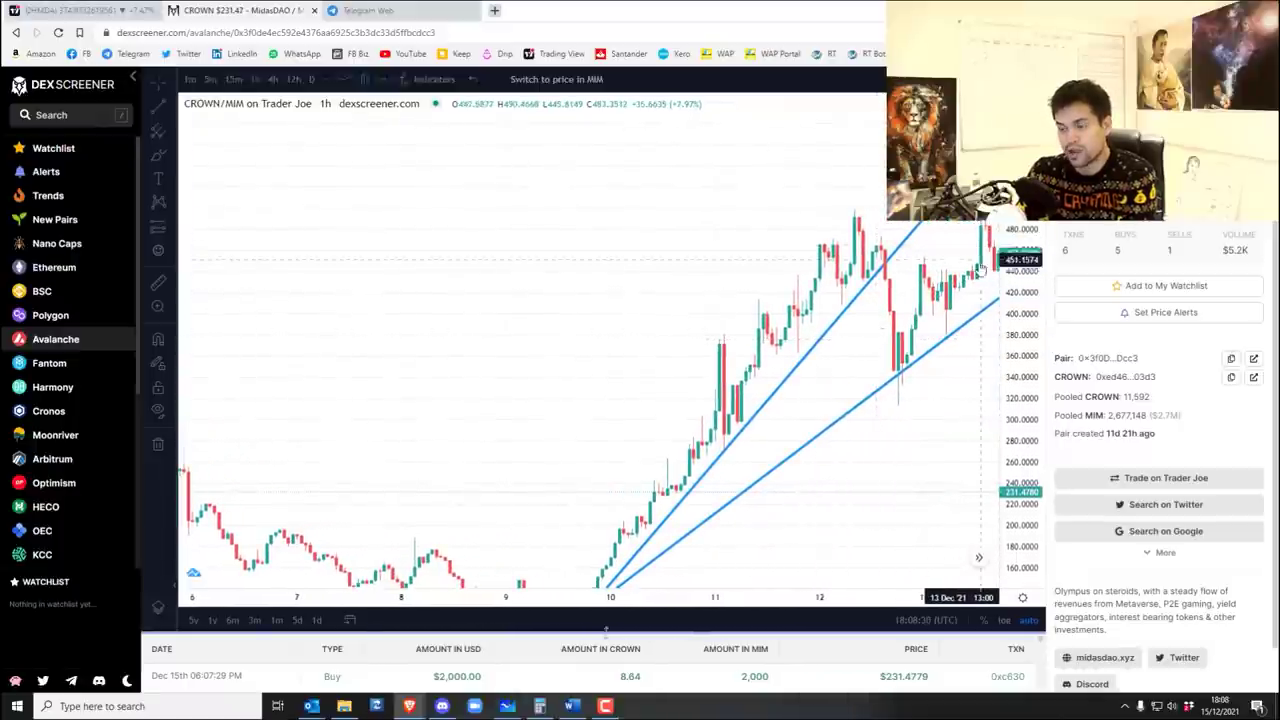
pyautogui.moveTo(956, 249); pyautogui.dragTo(941, 250)
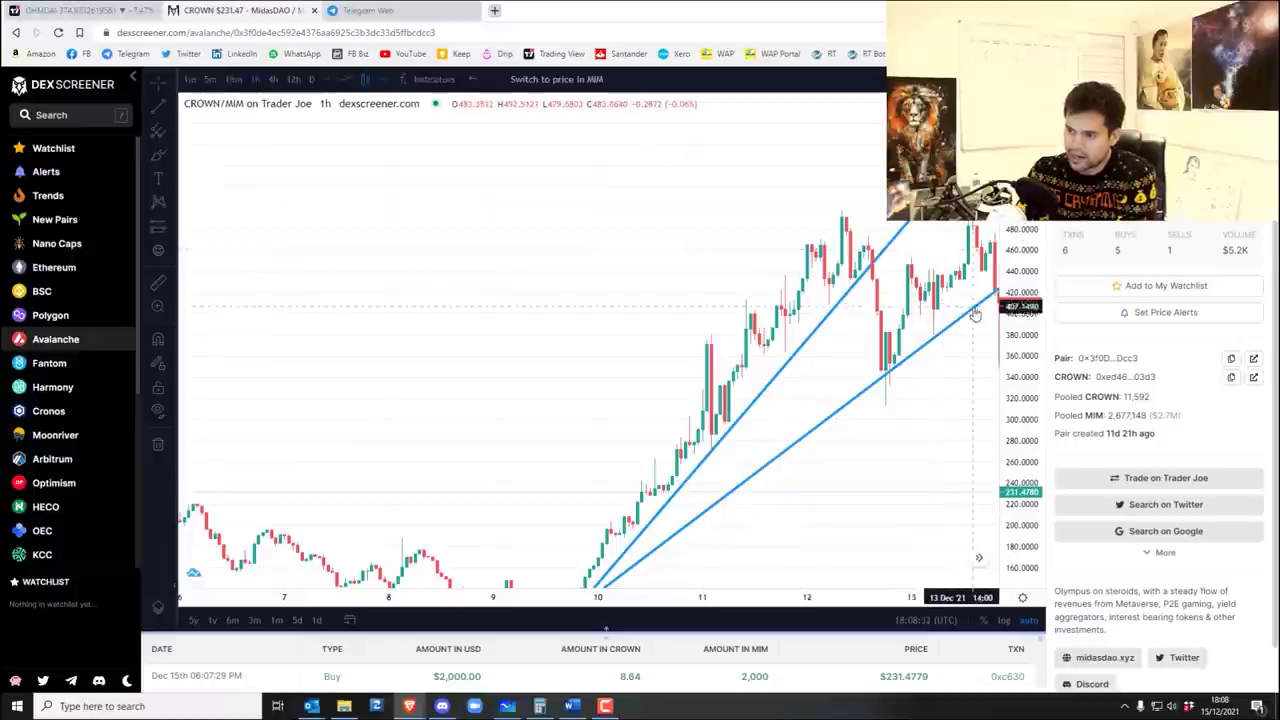
pyautogui.moveTo(966, 344); pyautogui.dragTo(812, 340)
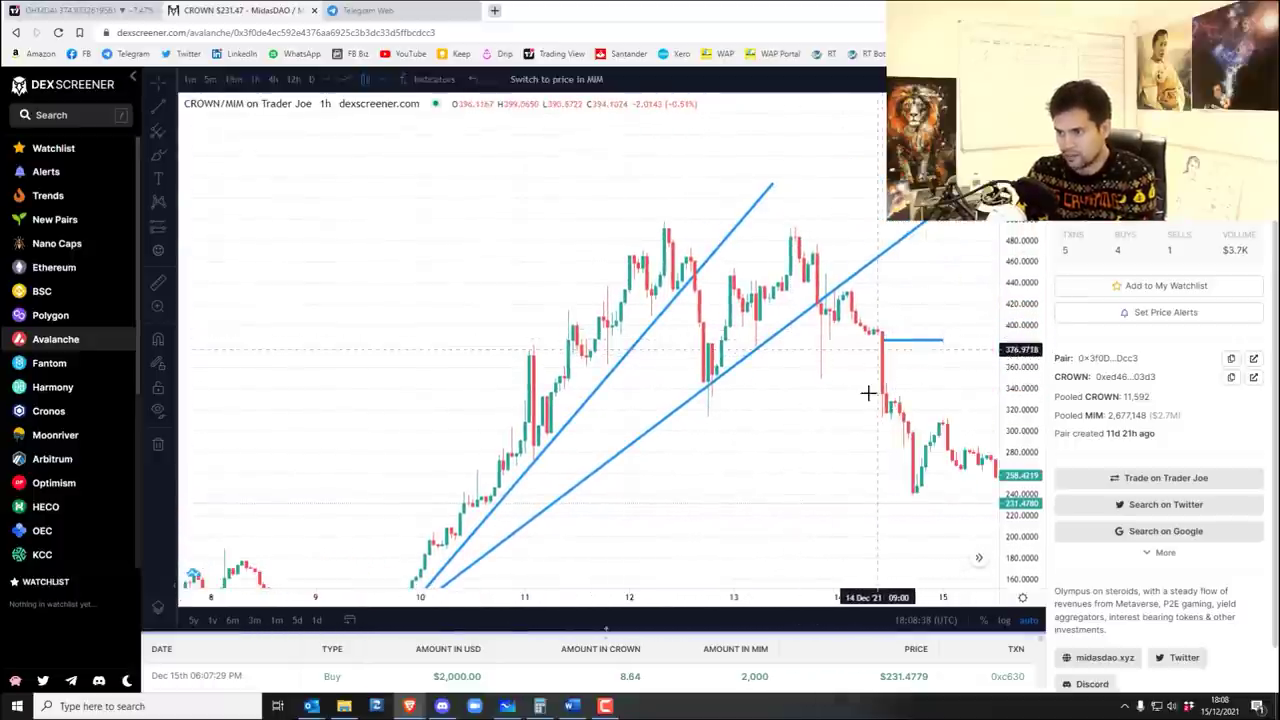
pyautogui.moveTo(866, 391); pyautogui.dragTo(743, 520)
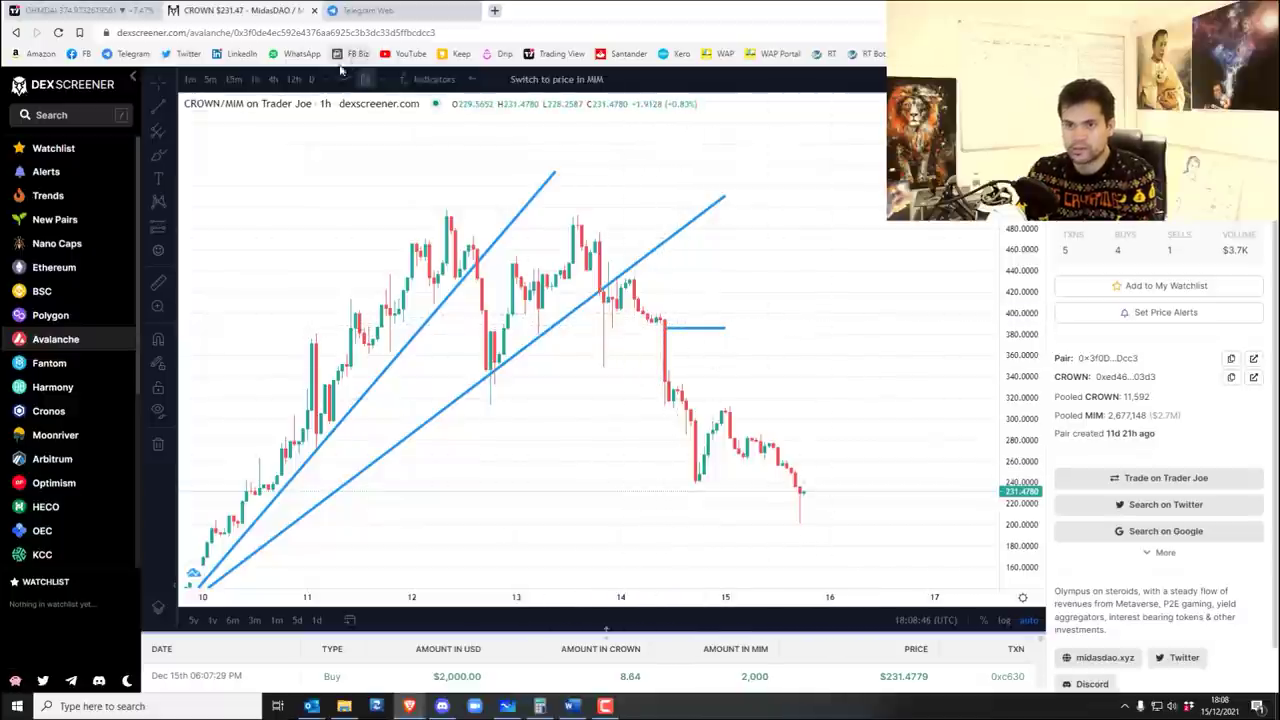
# Pick TEMPO from the Word token list, search DEX Screener for "tempo", and open the TEMPO/MIM pair on Avalanche.
pyautogui.click(574, 706)
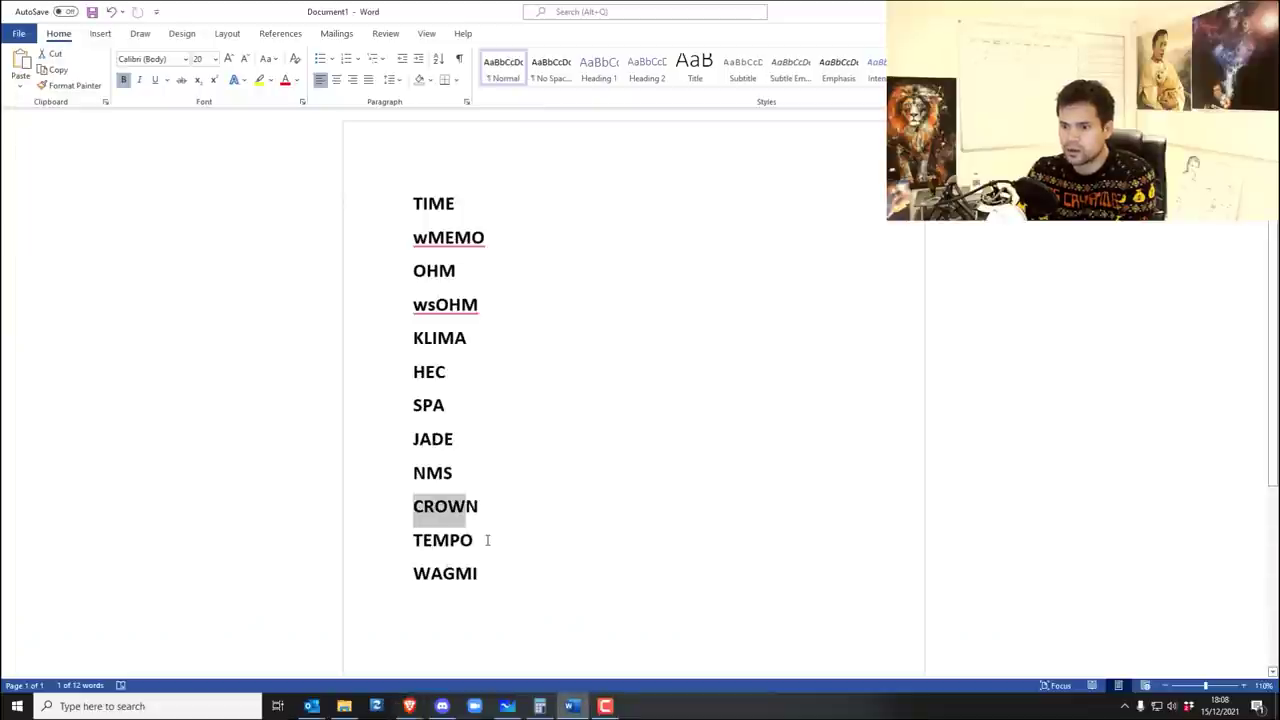
pyautogui.moveTo(487, 540); pyautogui.dragTo(383, 543)
pyautogui.hotkey('alt', 'Tab')
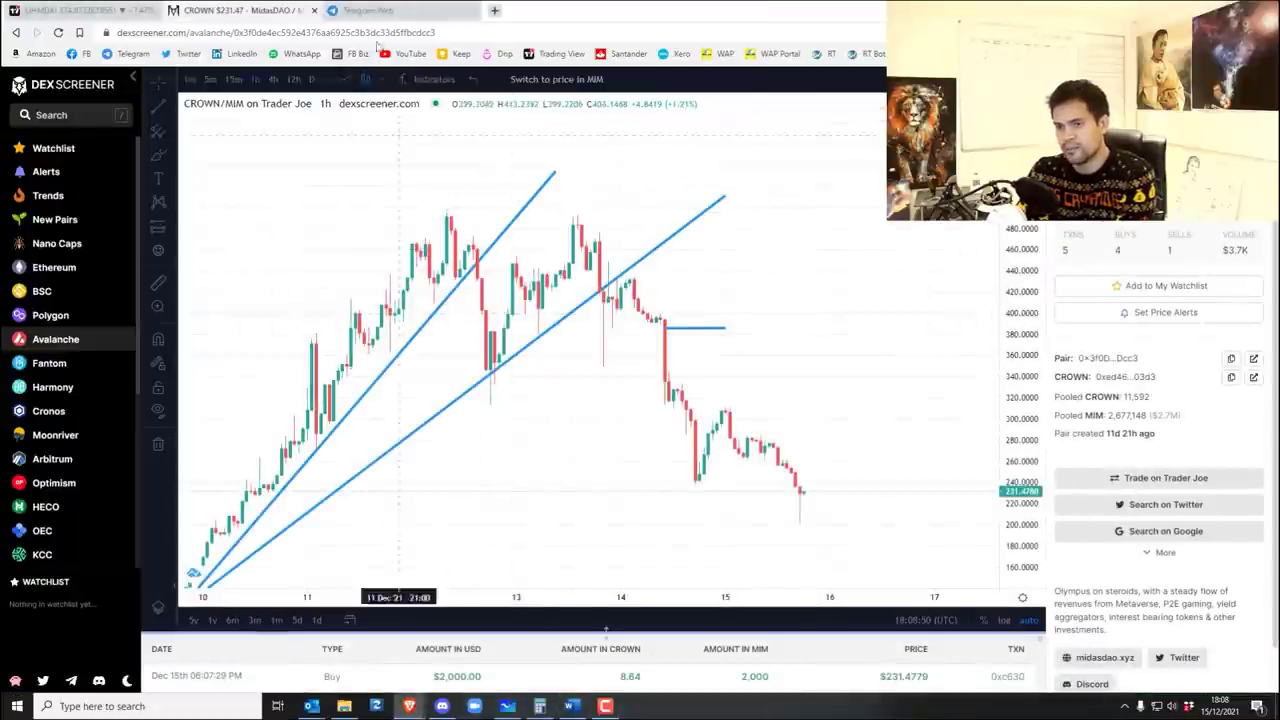
pyautogui.click(79, 116)
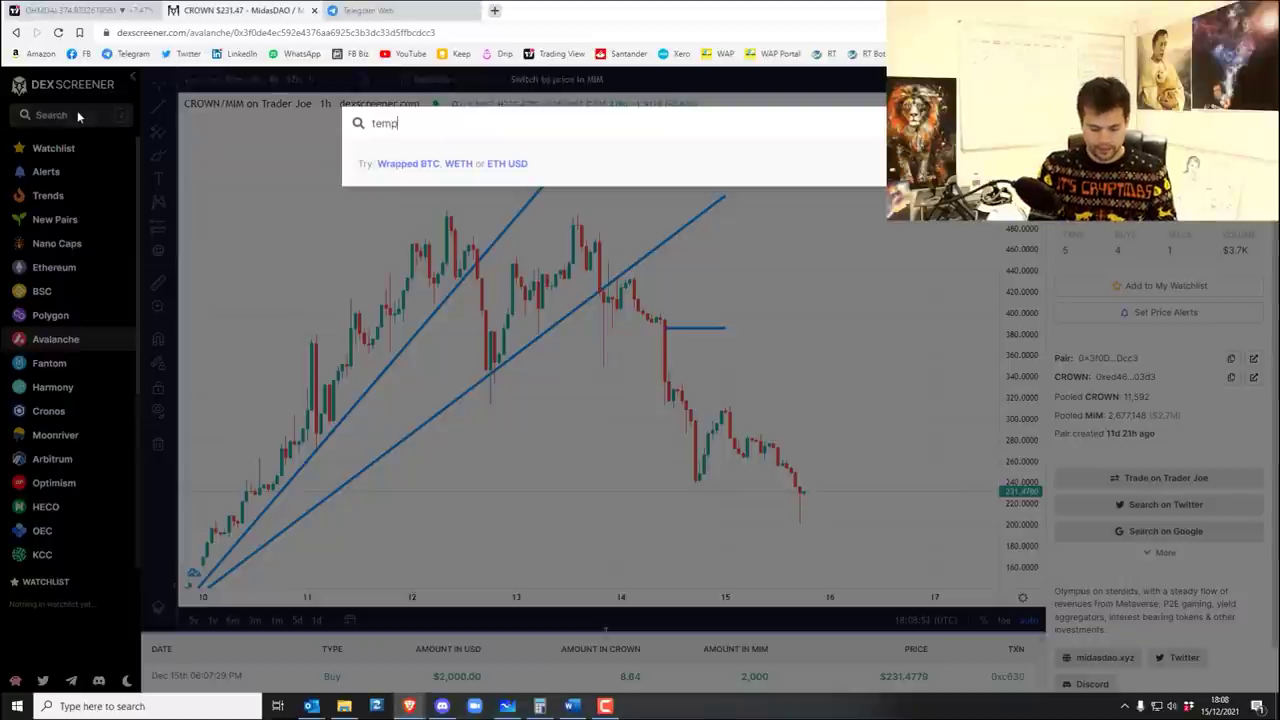
pyautogui.write('tempo')
pyautogui.click(478, 170)
# Open Instagram in a new browser tab and go to the signed-in account's own profile.
pyautogui.click(496, 11)
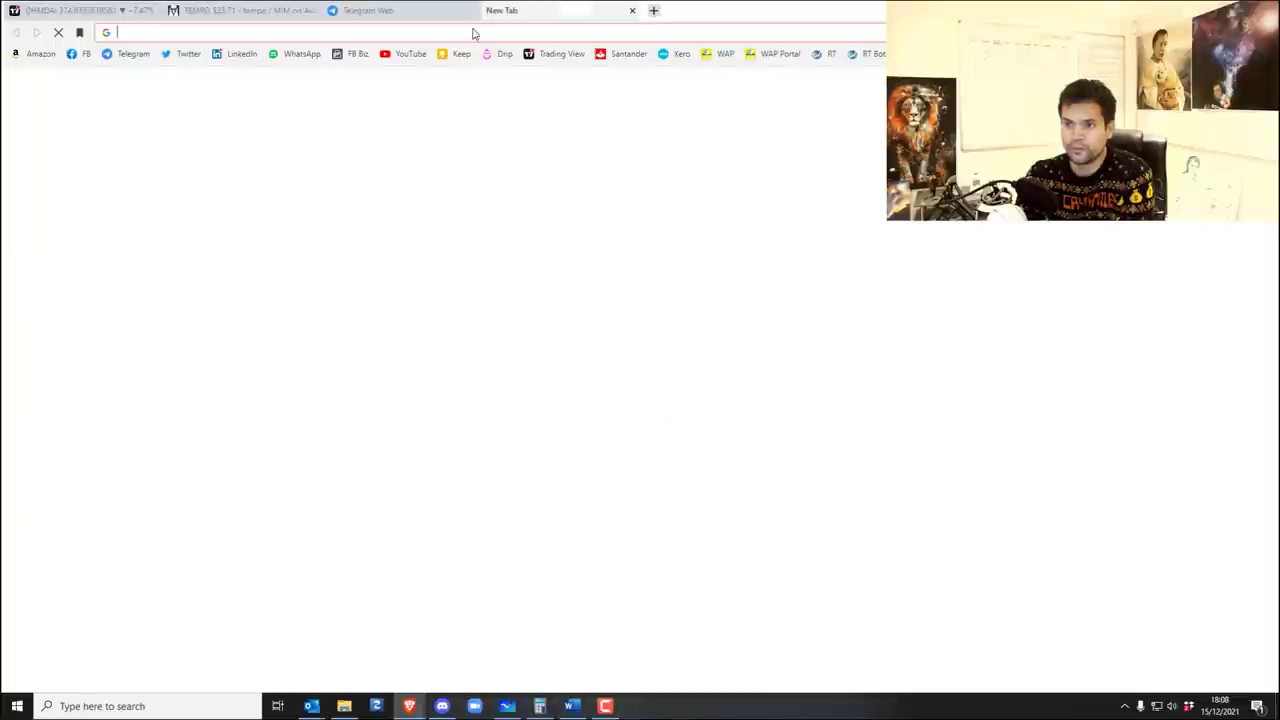
pyautogui.write('insta')
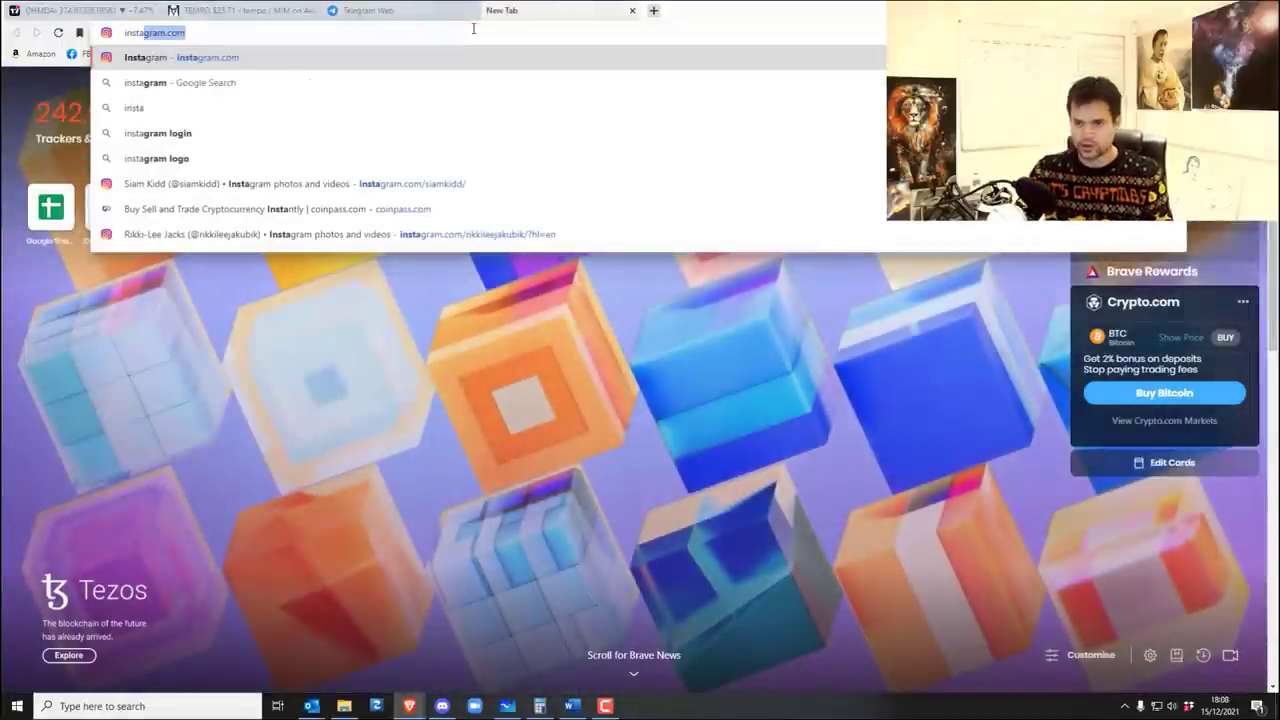
pyautogui.press('Return')
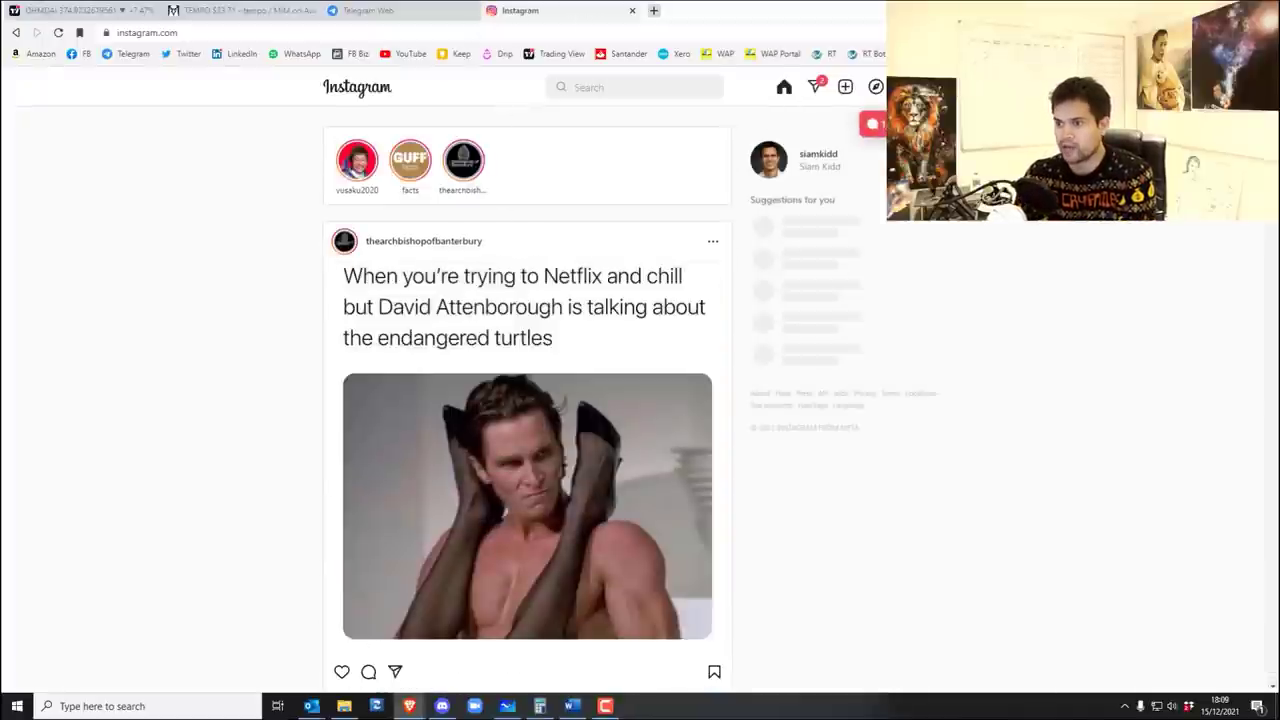
pyautogui.click(936, 87)
pyautogui.click(845, 116)
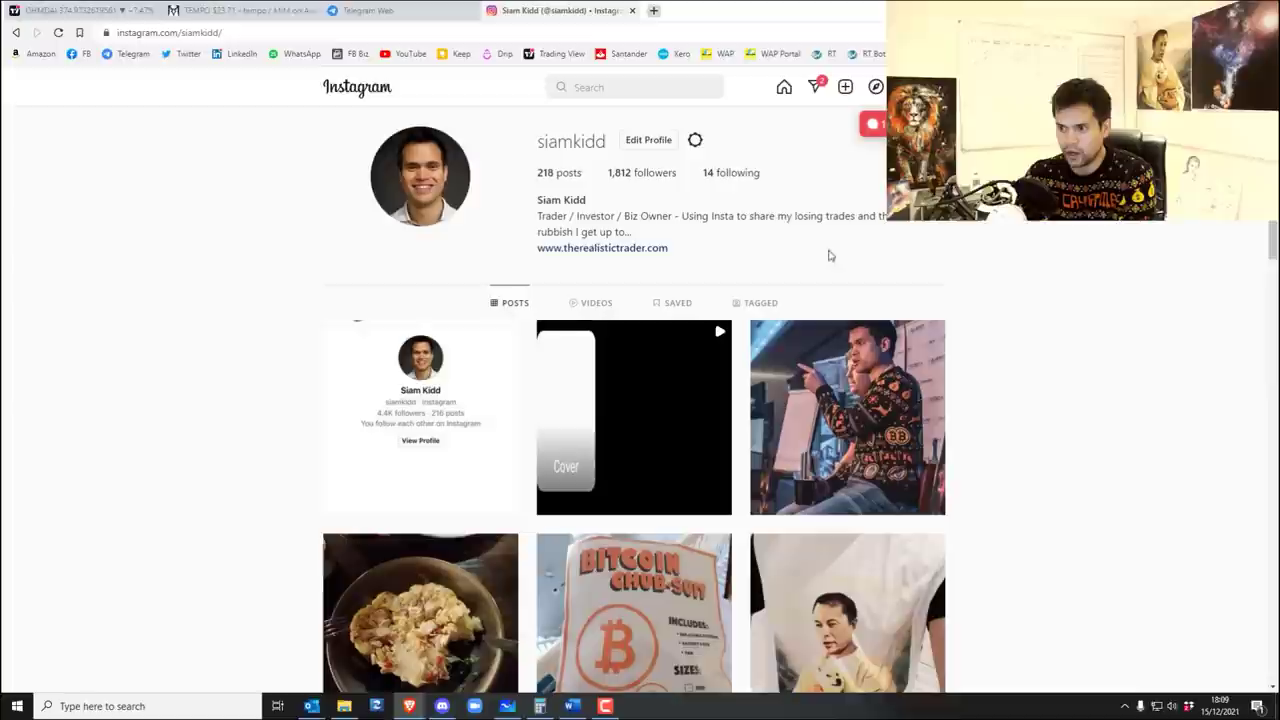
# View the profile's 9 November post with the chart marked "Bought", read its caption, and close the post.
pyautogui.scroll(-6, 334, 213)
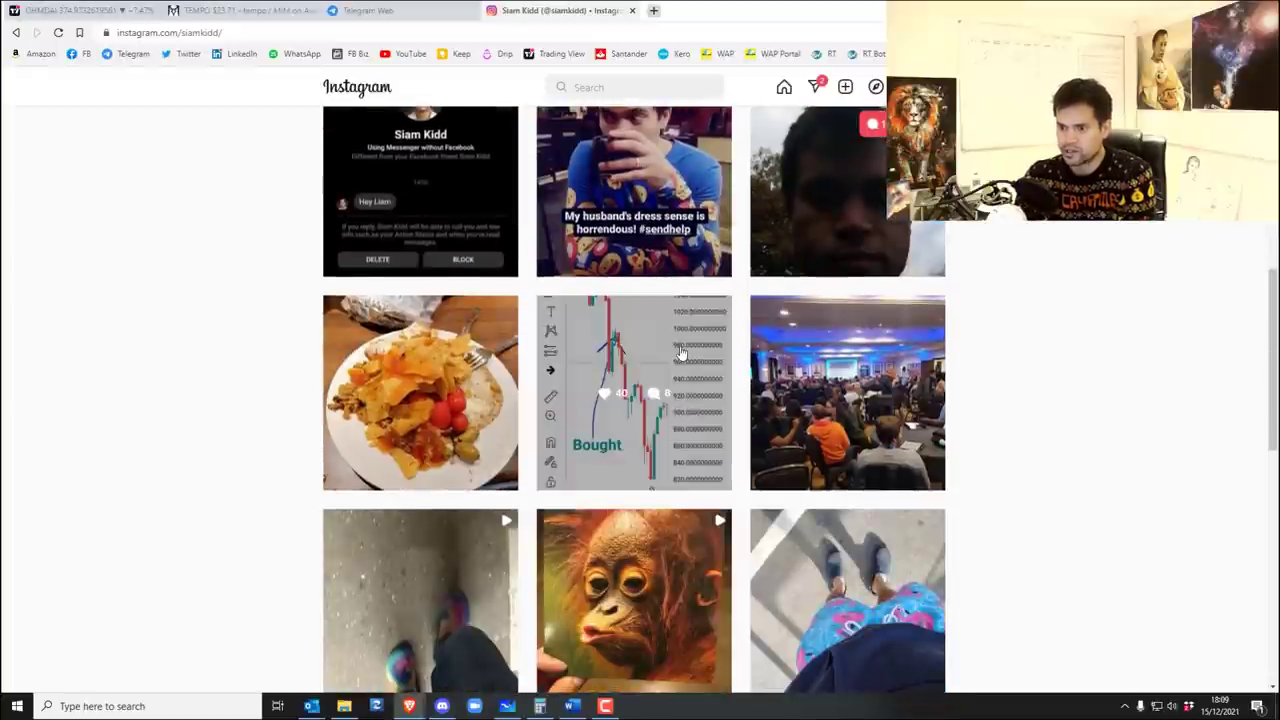
pyautogui.click(680, 352)
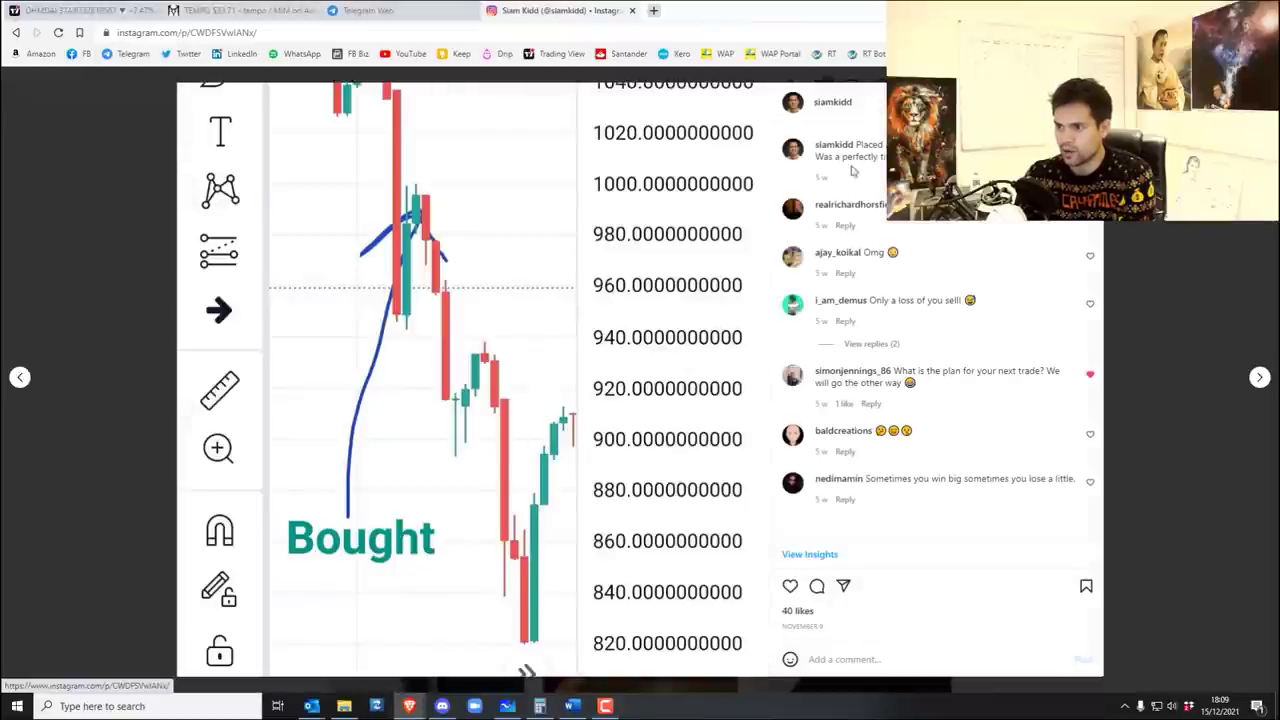
pyautogui.moveTo(817, 158); pyautogui.dragTo(890, 158)
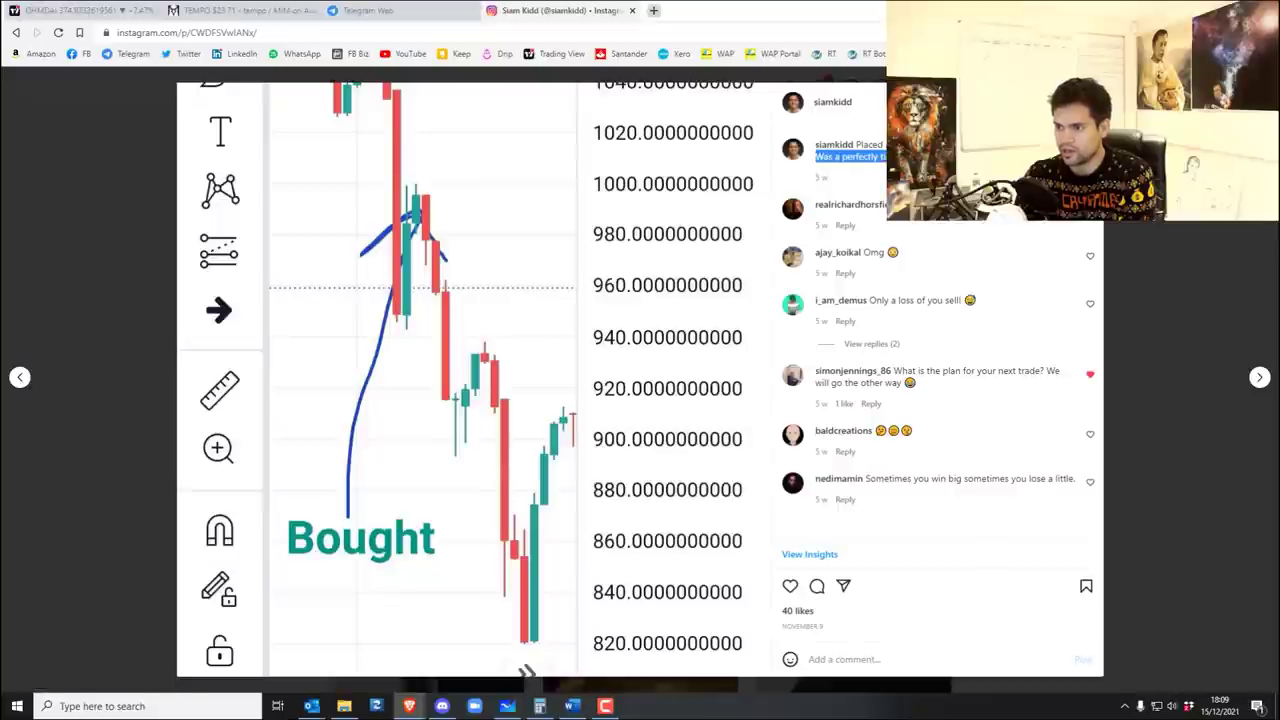
pyautogui.click(1150, 250)
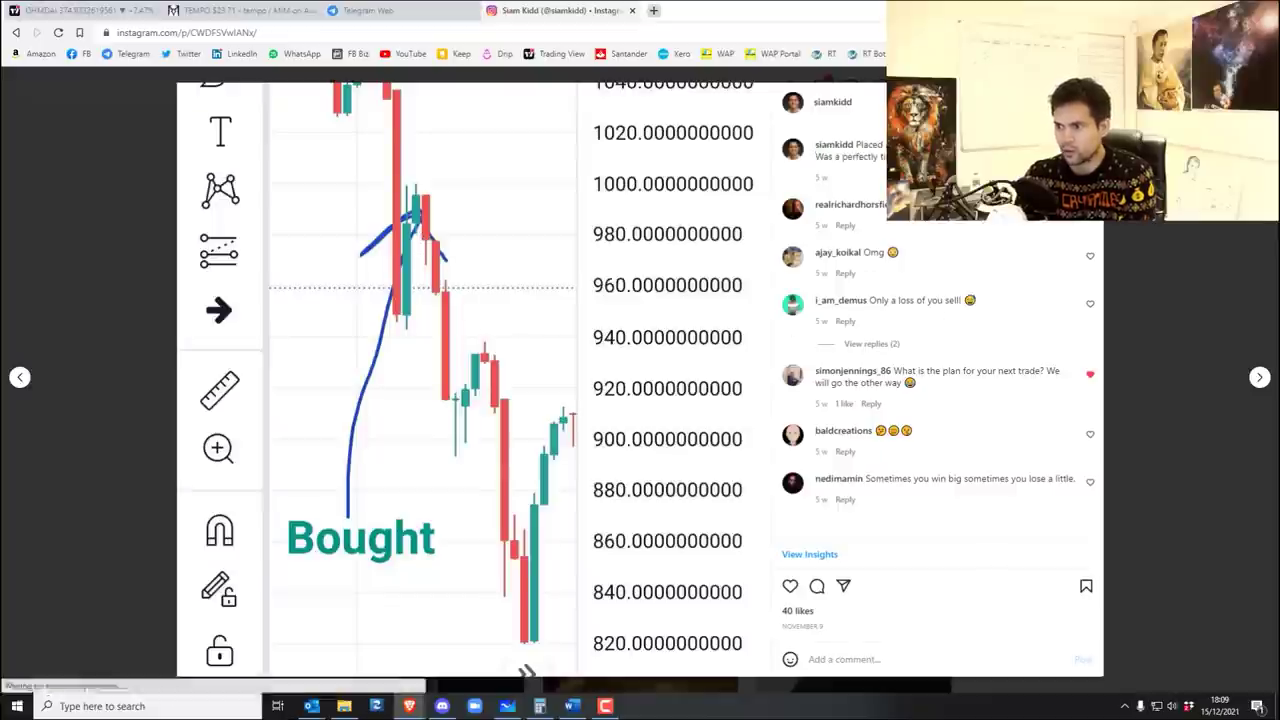
# Find the profile's September post with the circled Yesterday's PNL screenshot, view it, and close the post.
pyautogui.scroll(-1, 617, 384)
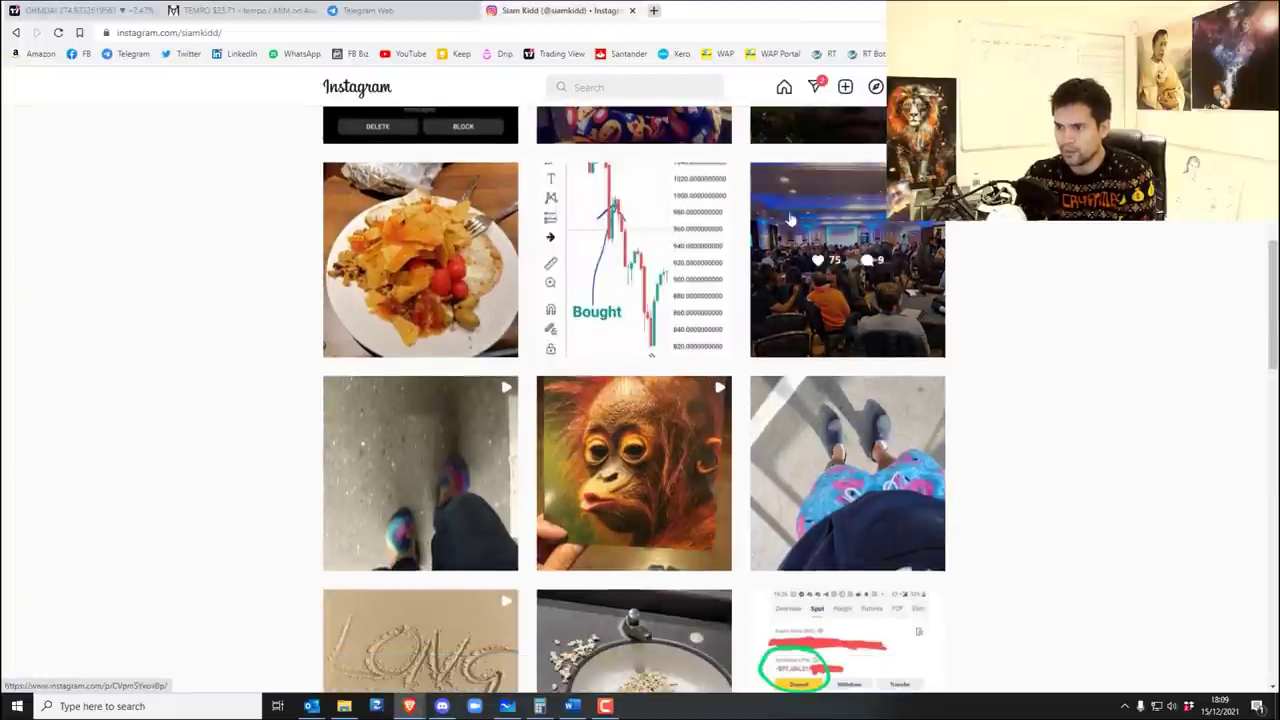
pyautogui.scroll(-3, 565, 378)
pyautogui.scroll(1, 562, 376)
pyautogui.click(790, 380)
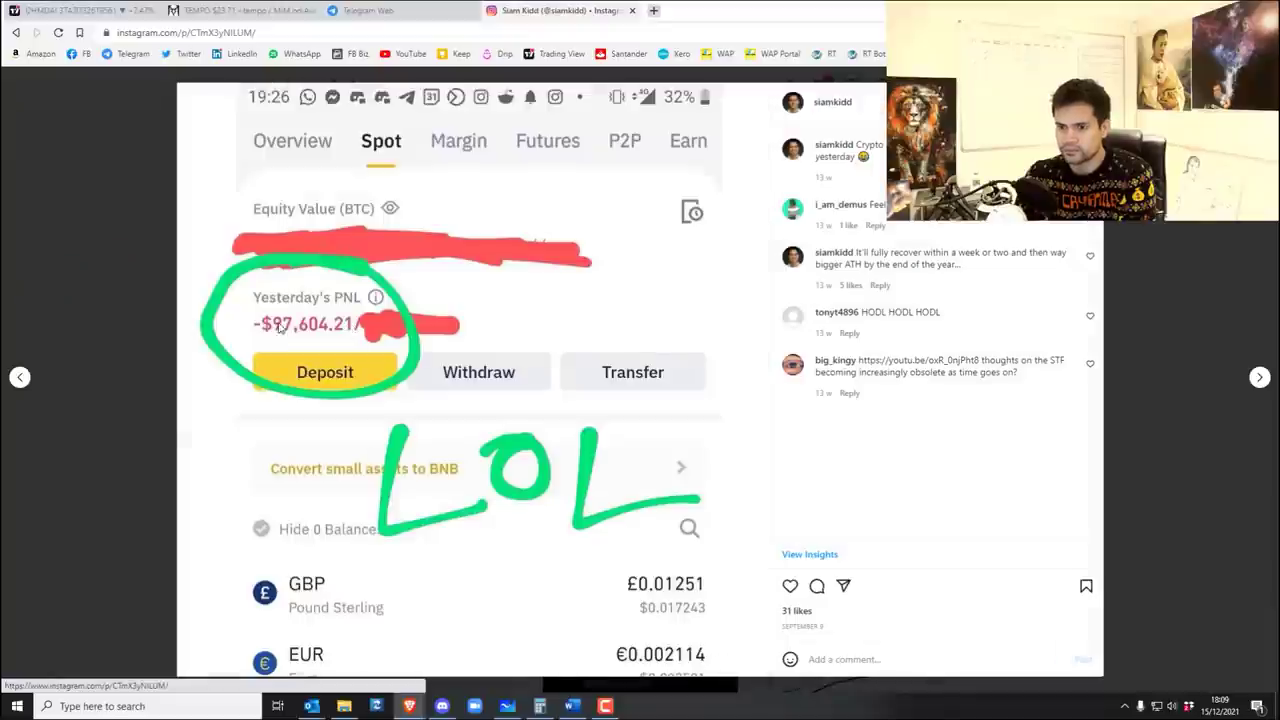
pyautogui.click(110, 195)
# Find and view the older USOilSpot losing-trade post marked "-£18885", close it, and return from Instagram to the TEMPO/MIM chart.
pyautogui.scroll(-10, 475, 435)
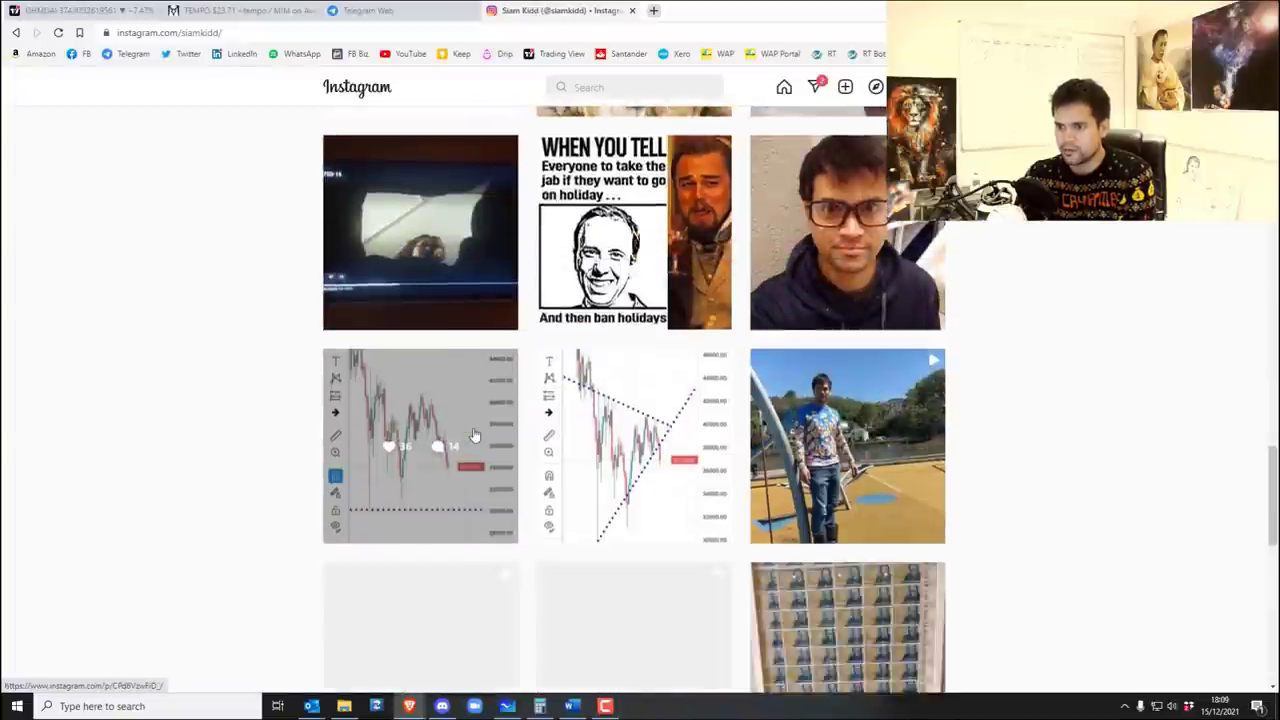
pyautogui.scroll(-10, 475, 435)
pyautogui.scroll(-5, 676, 450)
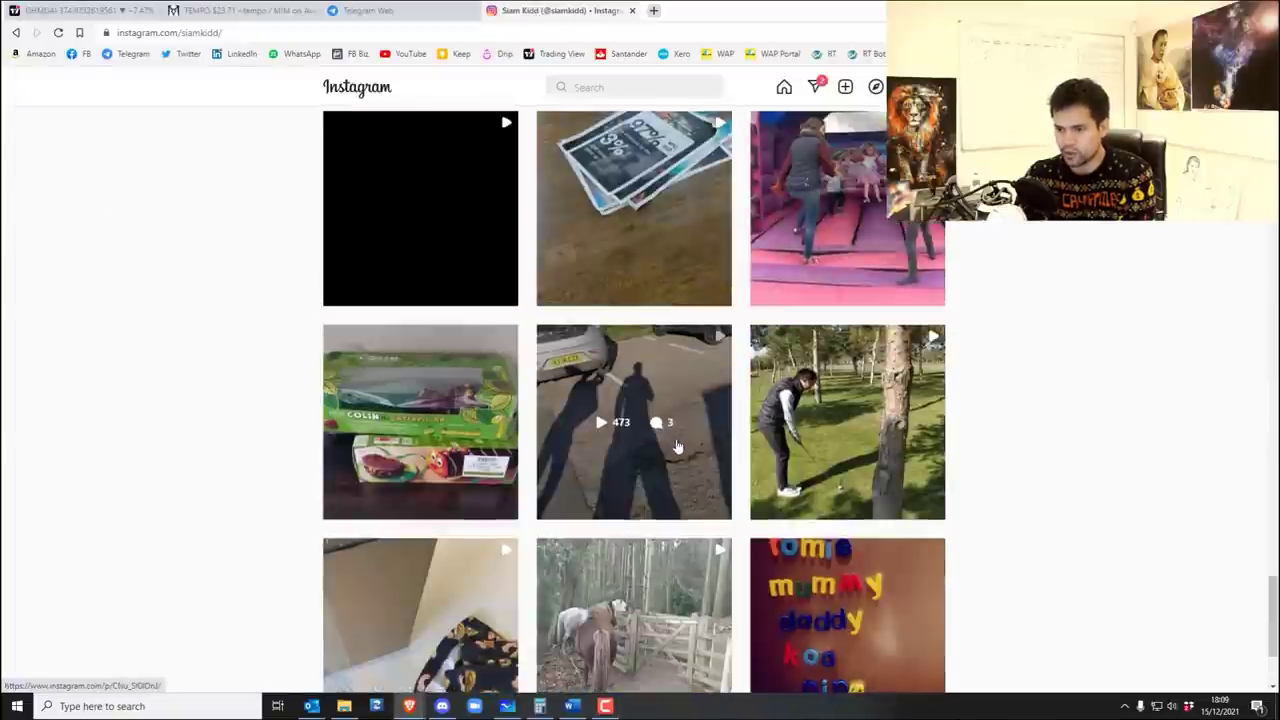
pyautogui.scroll(-8, 676, 450)
pyautogui.scroll(-3, 585, 355)
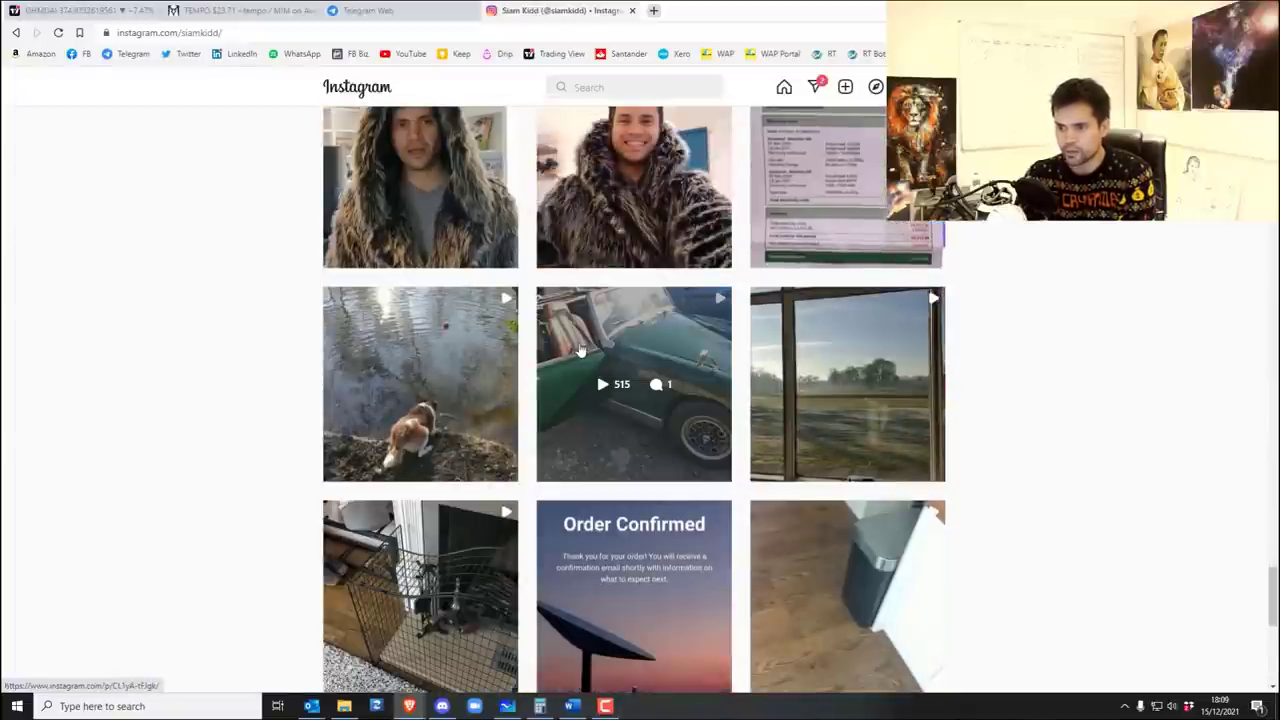
pyautogui.scroll(-5, 590, 380)
pyautogui.click(420, 336)
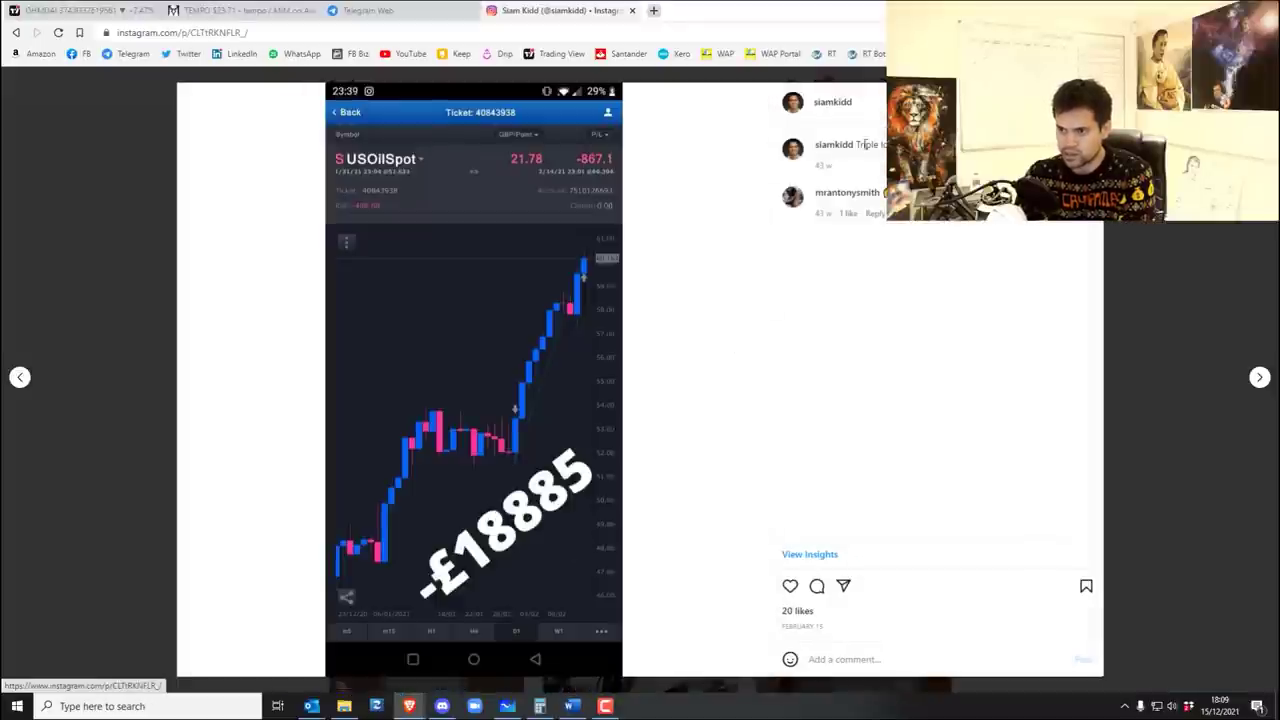
pyautogui.click(1177, 331)
pyautogui.scroll(-4, 700, 400)
pyautogui.scroll(4, 343, 283)
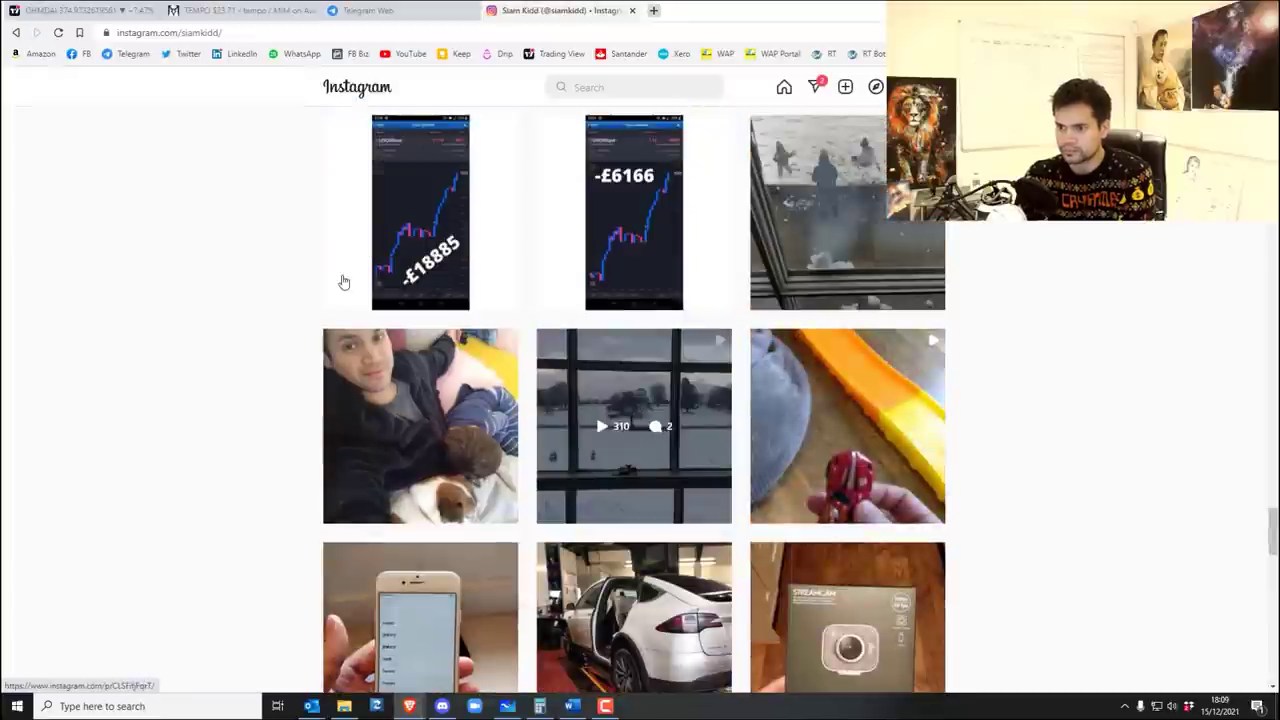
pyautogui.click(632, 10)
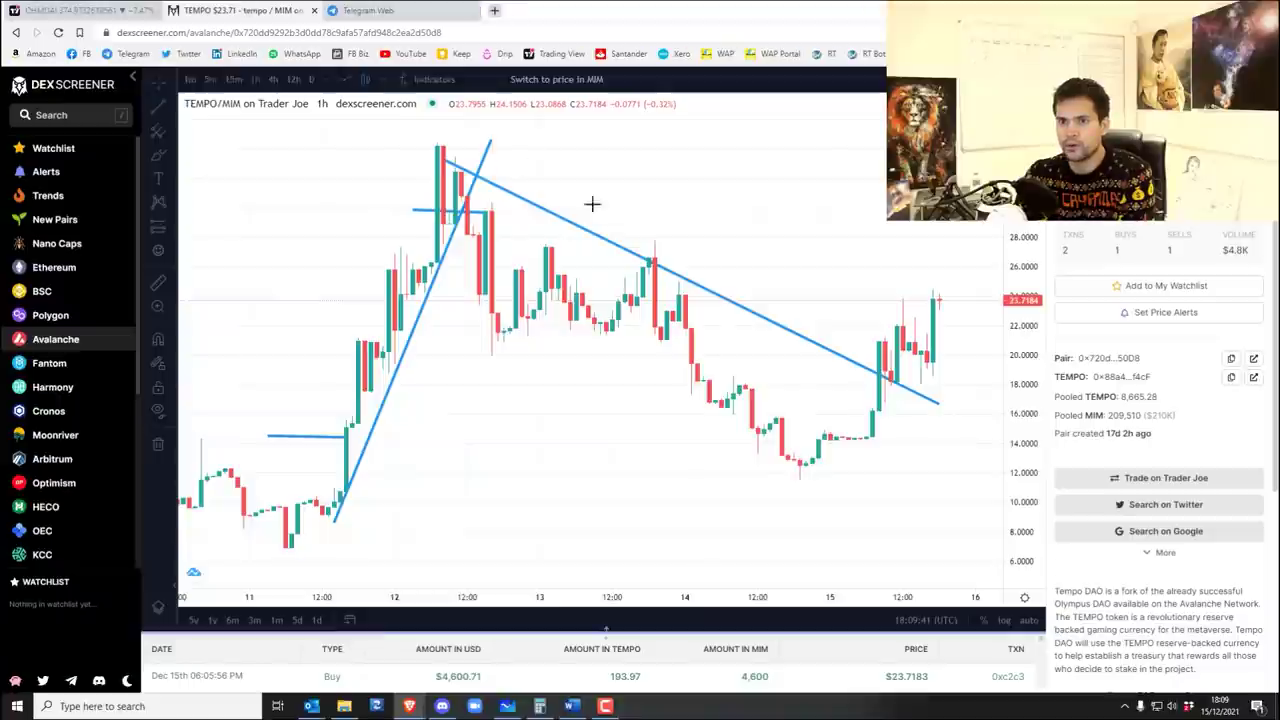
# Examine the TEMPO/MIM price action around the short horizontal exit line on 12 December.
pyautogui.moveTo(374, 477); pyautogui.dragTo(516, 449)
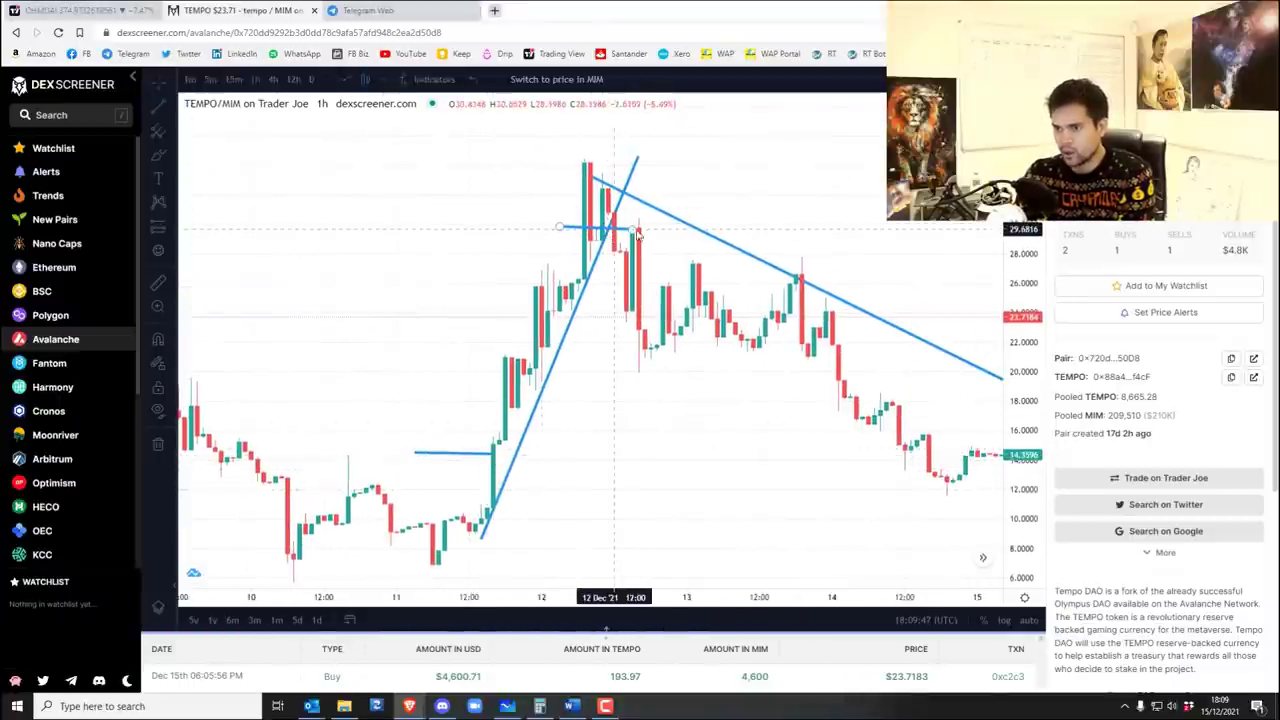
pyautogui.moveTo(630, 235); pyautogui.dragTo(1023, 343)
pyautogui.scroll(3, 970, 350)
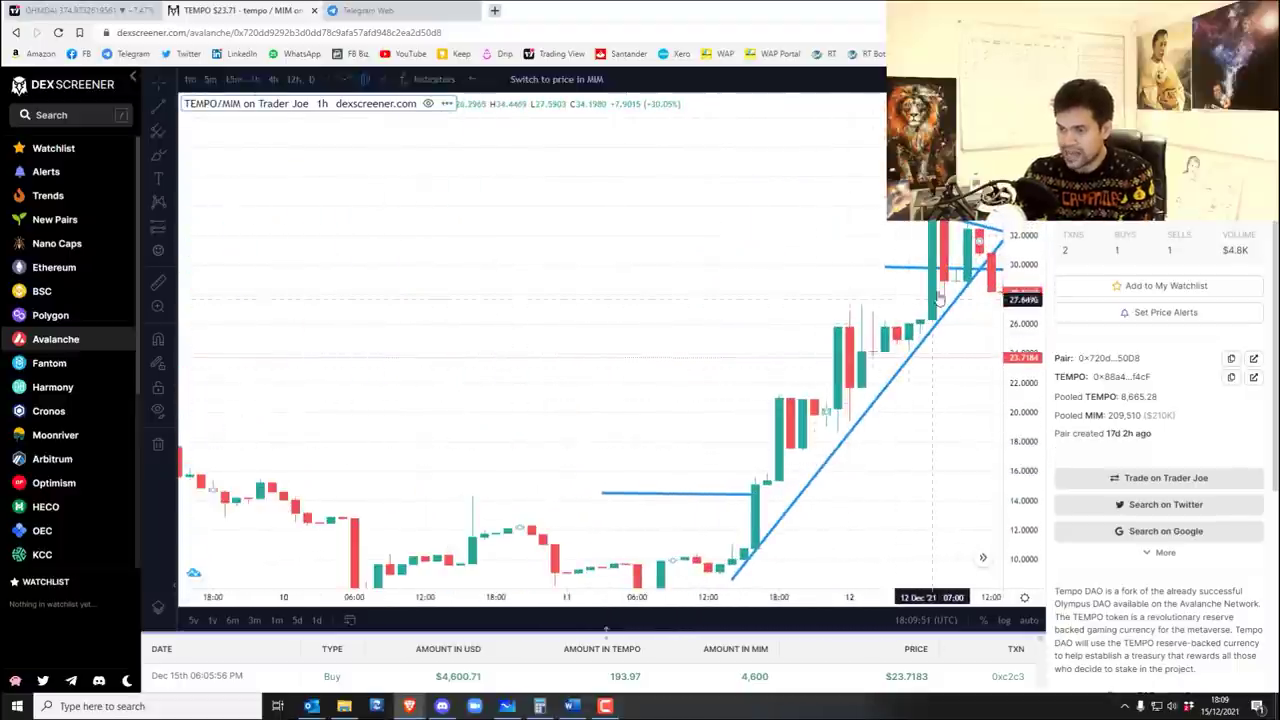
pyautogui.moveTo(986, 320)
pyautogui.mouseDown()
pyautogui.moveTo(961, 320)
pyautogui.moveTo(986, 325)
pyautogui.mouseUp()
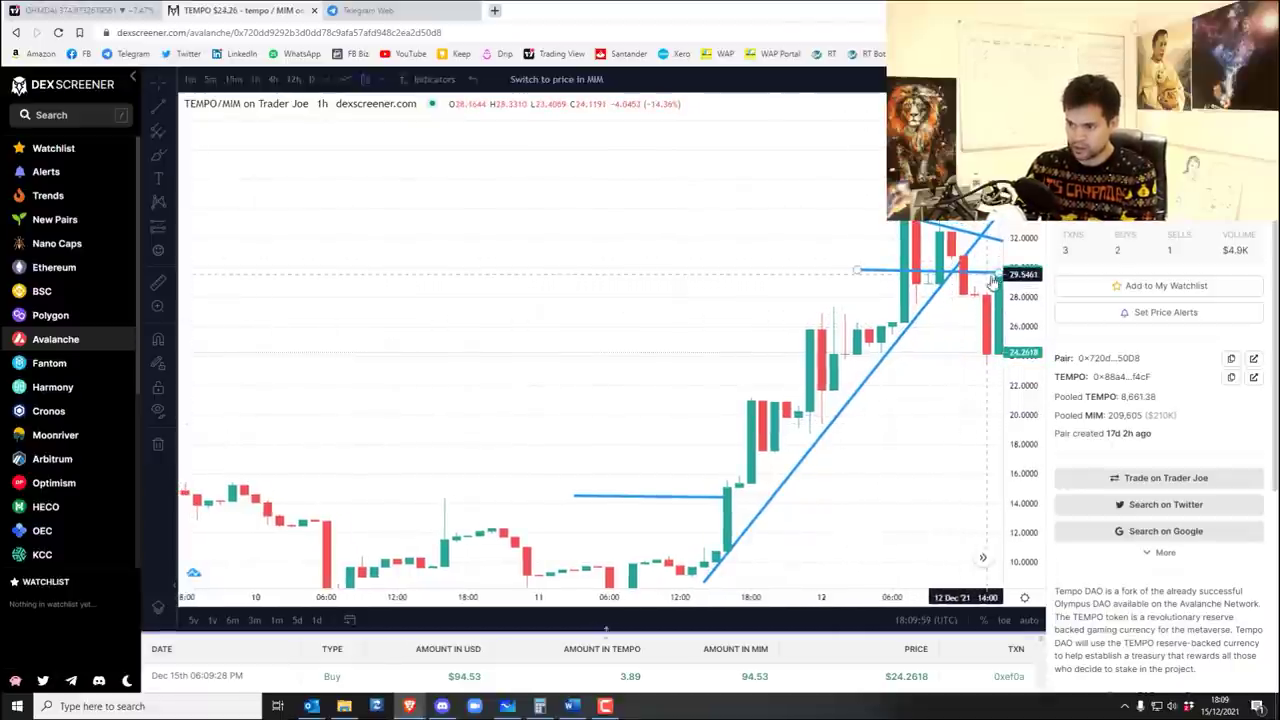
# Review the whole TEMPO/MIM move from the 12 December rally through the descending trend line to the latest candles.
pyautogui.moveTo(925, 425); pyautogui.dragTo(346, 298)
pyautogui.scroll(-8, 700, 430)
pyautogui.moveTo(1022, 380); pyautogui.dragTo(1022, 540)
pyautogui.scroll(-7, 803, 469)
pyautogui.moveTo(890, 428); pyautogui.dragTo(540, 446)
pyautogui.scroll(2, 542, 445)
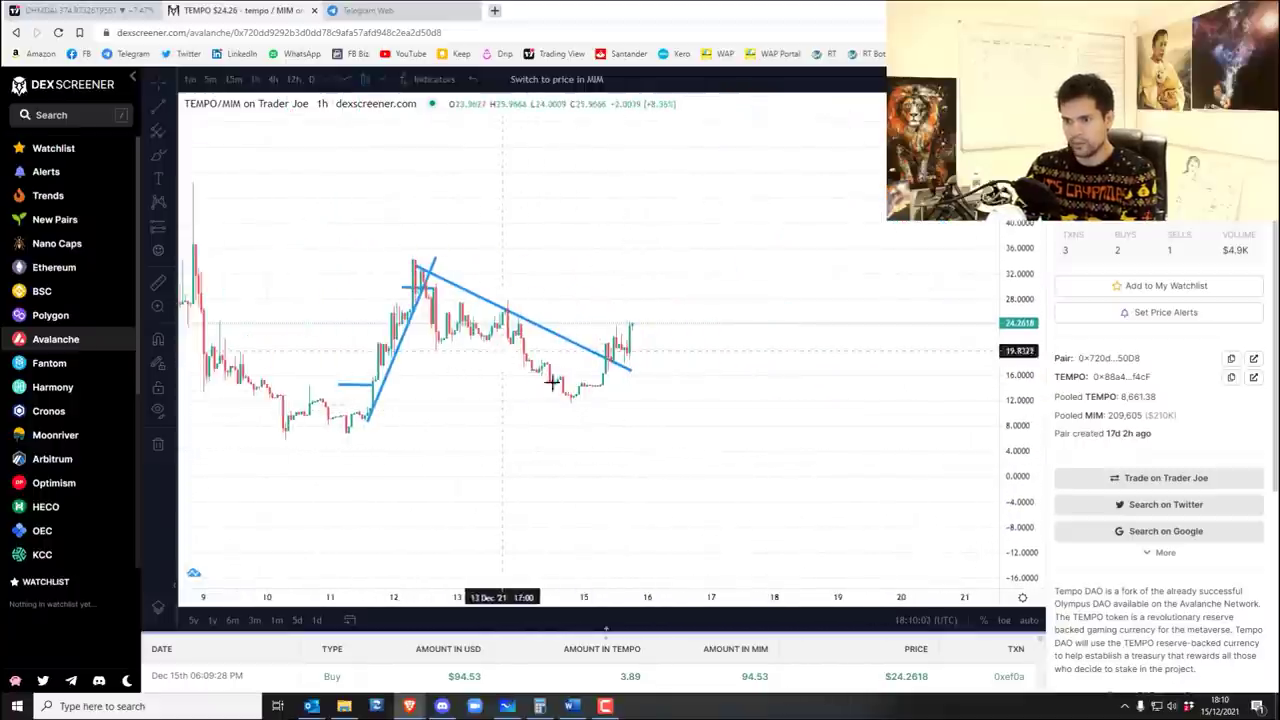
pyautogui.moveTo(1012, 334); pyautogui.dragTo(1008, 226)
pyautogui.moveTo(801, 338); pyautogui.dragTo(920, 309)
pyautogui.moveTo(832, 391); pyautogui.dragTo(954, 442)
pyautogui.scroll(6, 797, 414)
pyautogui.scroll(-4, 745, 385)
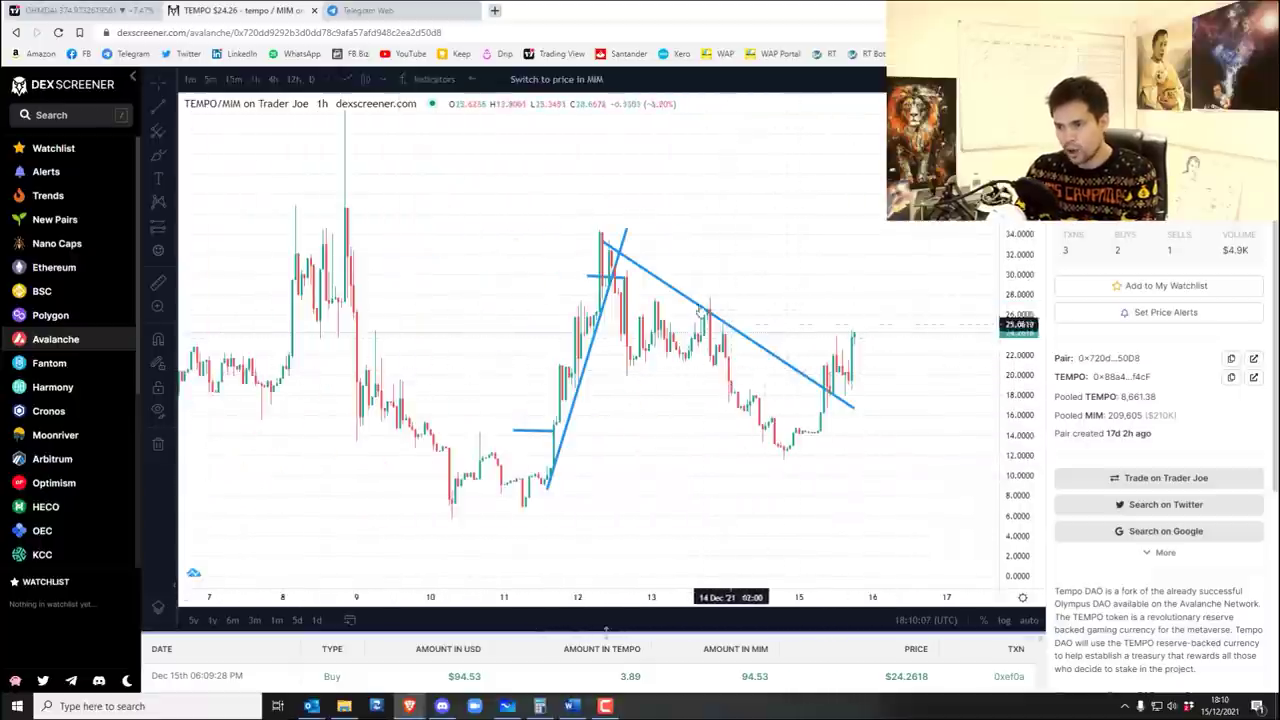
# Extend the descending TEMPO/MIM trend line's lower end slightly, to about 16.79.
pyautogui.click(627, 256)
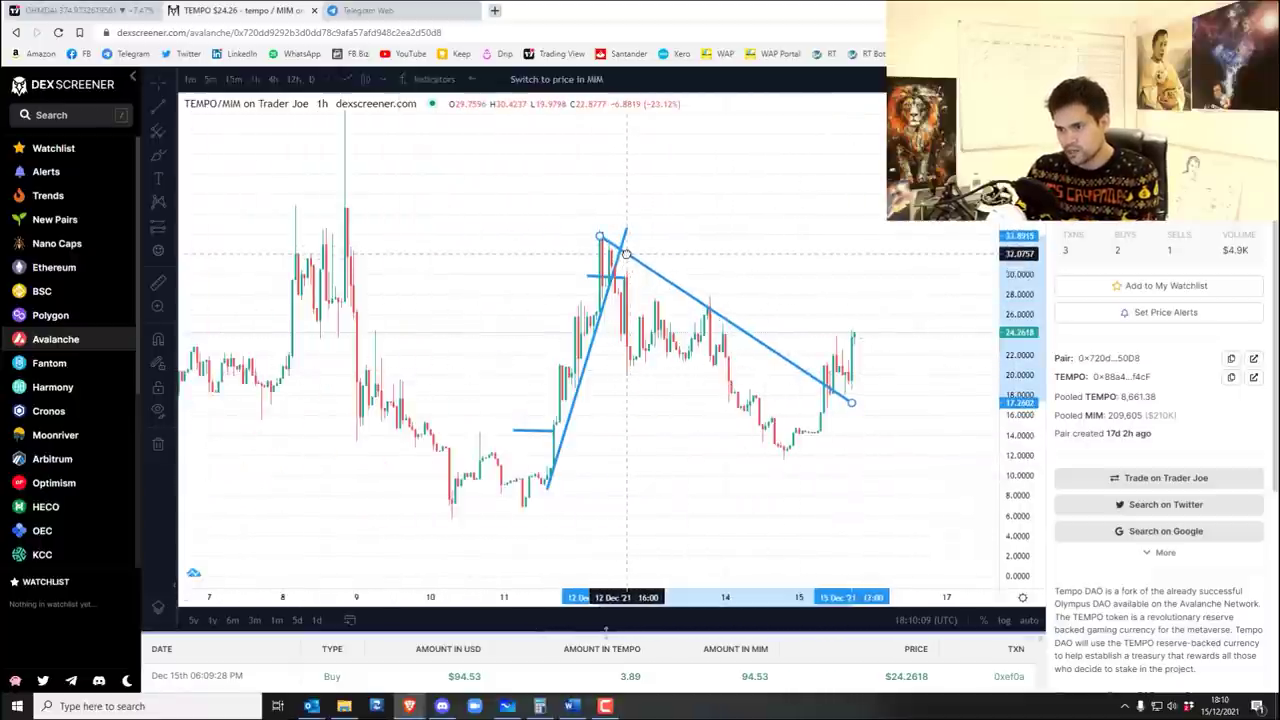
pyautogui.moveTo(852, 402); pyautogui.dragTo(857, 407)
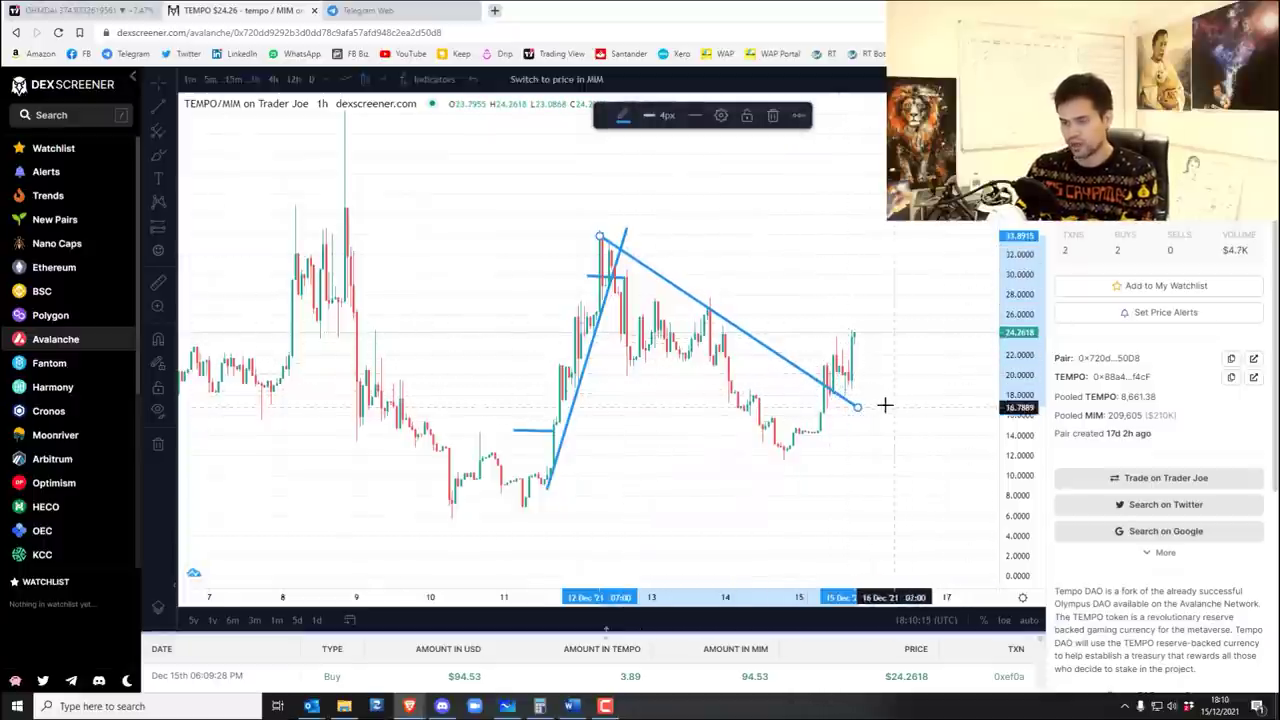
pyautogui.scroll(2, 880, 403)
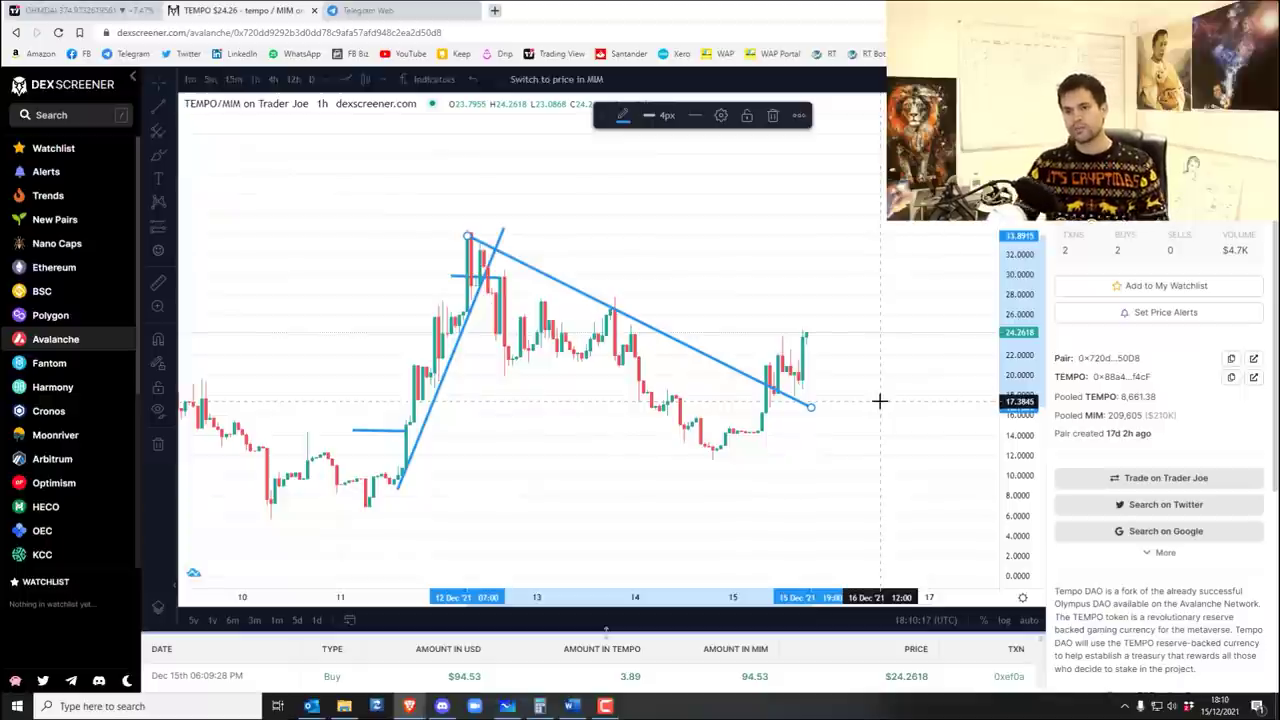
# Open Tempo DAO's CoinGecko page in a new tab and check its markets, including the MIM/TEMPO pair on Trader Joe.
pyautogui.click(495, 12)
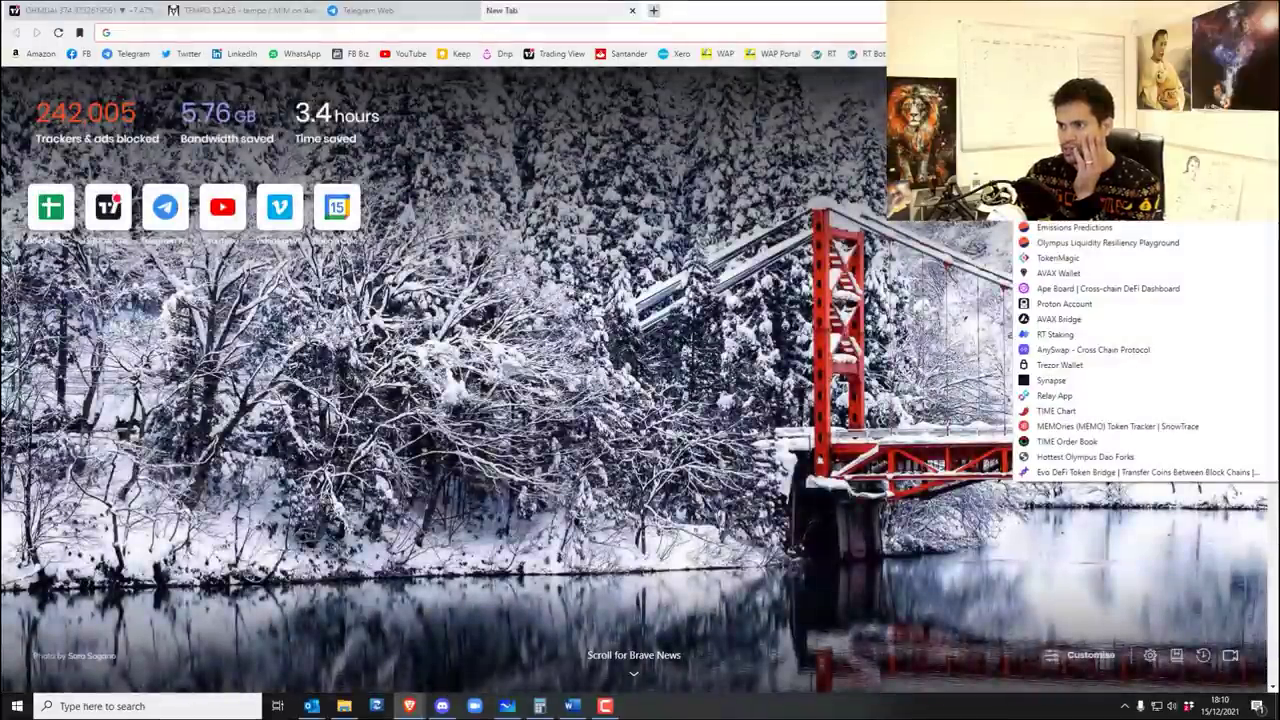
pyautogui.click(1080, 200)
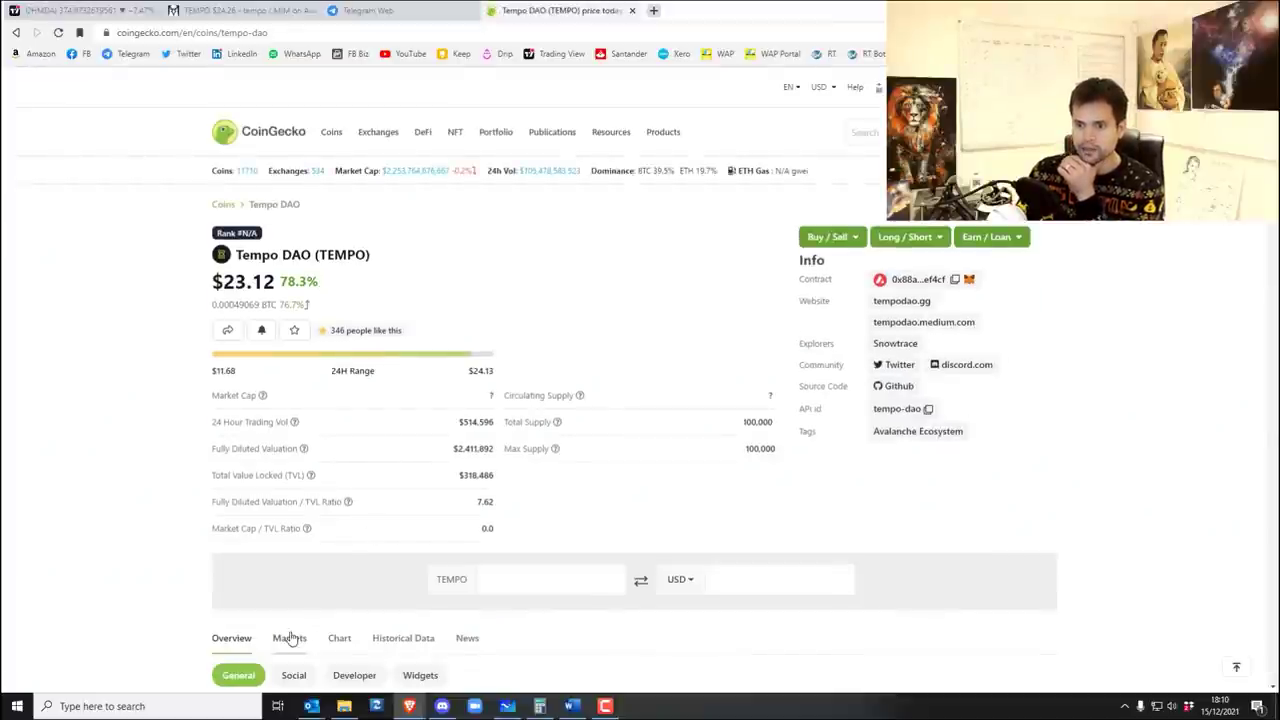
pyautogui.click(289, 637)
pyautogui.scroll(-5, 708, 306)
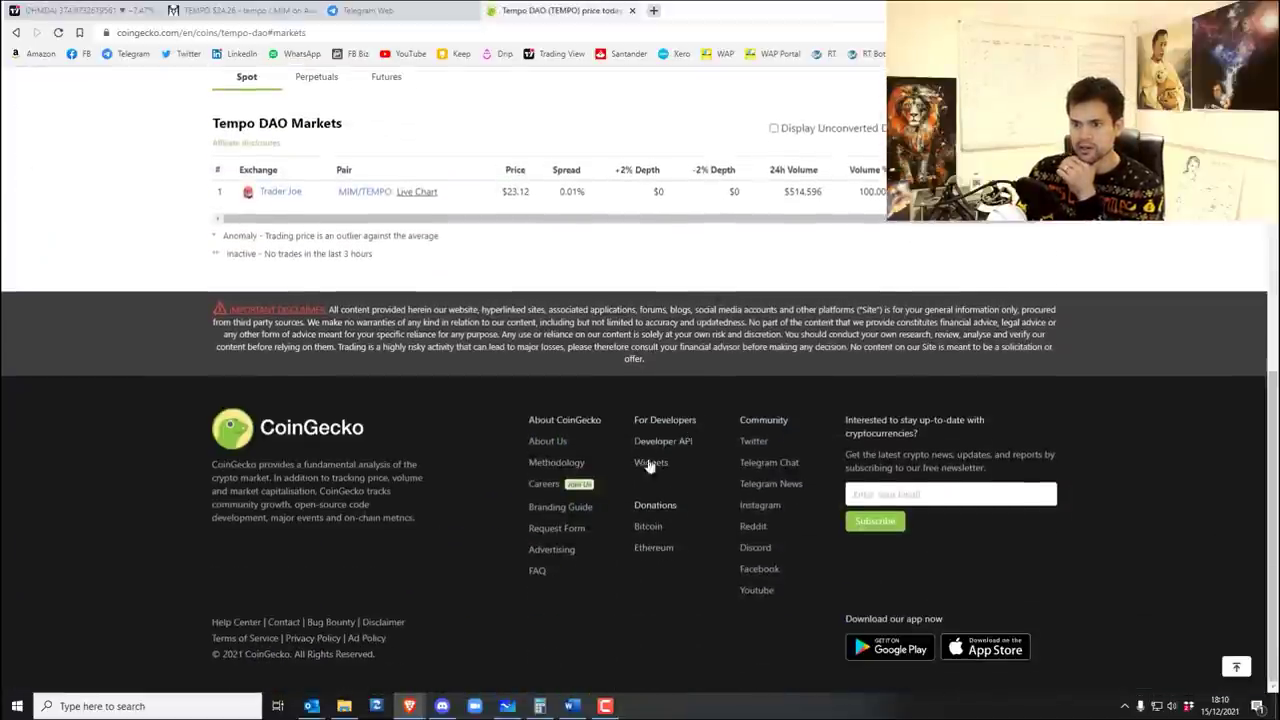
pyautogui.click(372, 192)
pyautogui.click(791, 10)
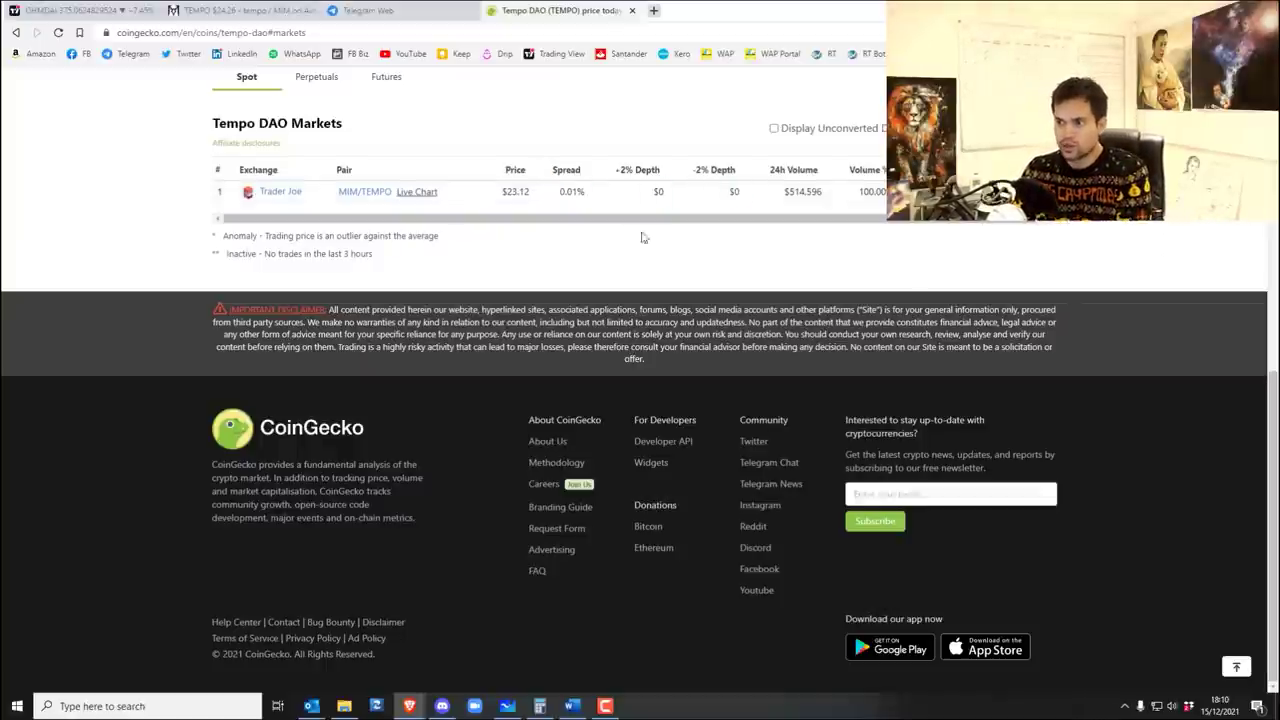
# Highlight Tempo DAO's price and percentage change on CoinGecko, and return to the TEMPO/MIM chart.
pyautogui.scroll(6, 268, 195)
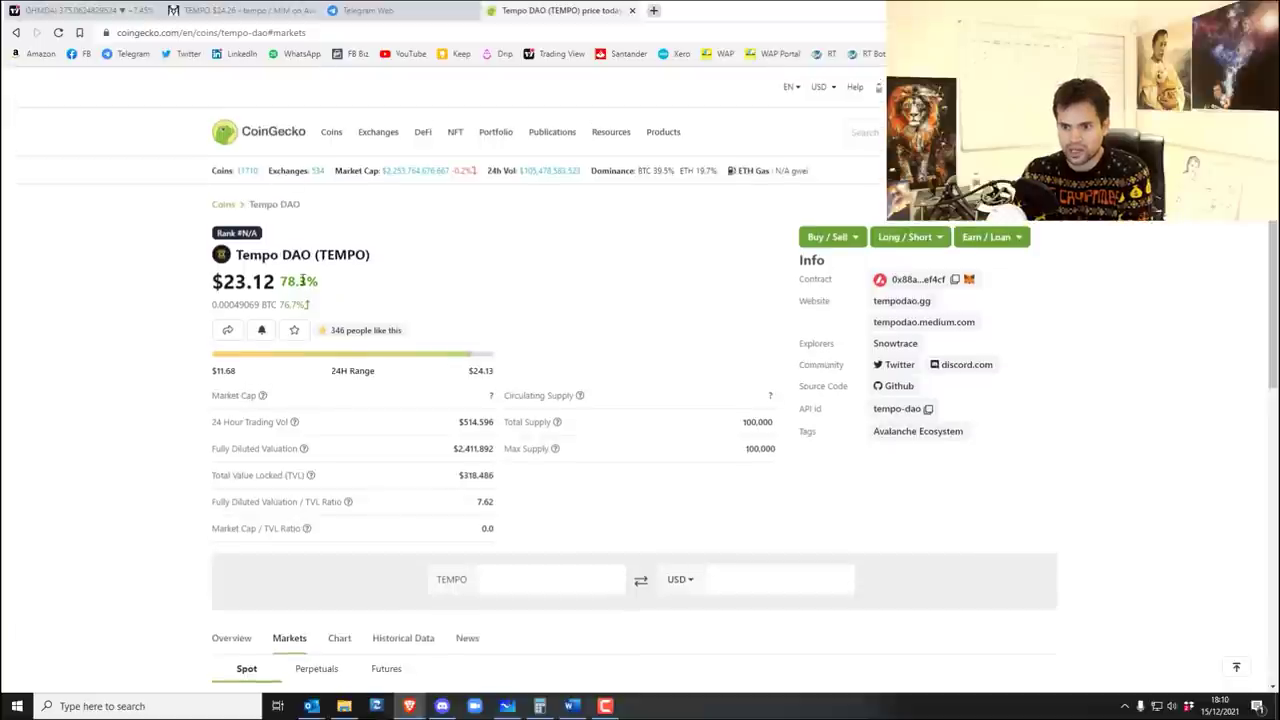
pyautogui.moveTo(322, 288); pyautogui.dragTo(169, 292)
pyautogui.click(240, 10)
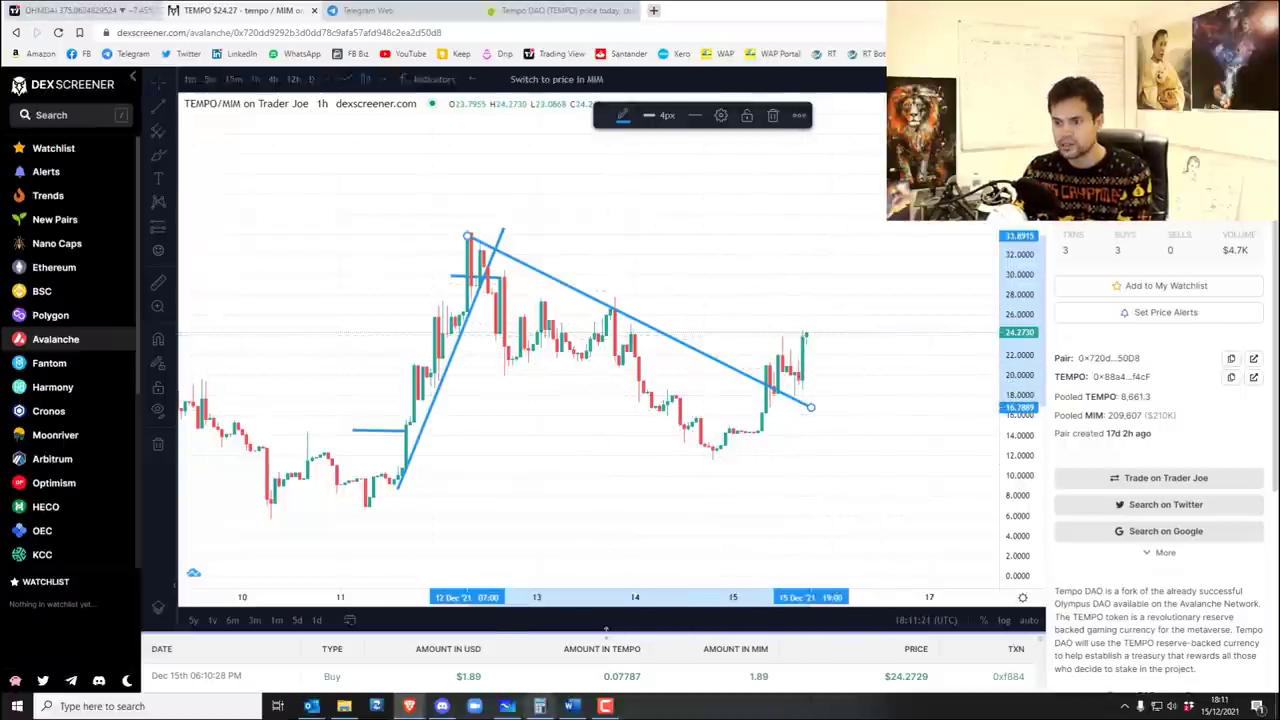
# Switch to the Word token list, pick out the WAGMI entry, and return to the browser window with the TEMPO/MIM chart.
pyautogui.click(571, 706)
pyautogui.click(368, 572)
pyautogui.click(480, 577)
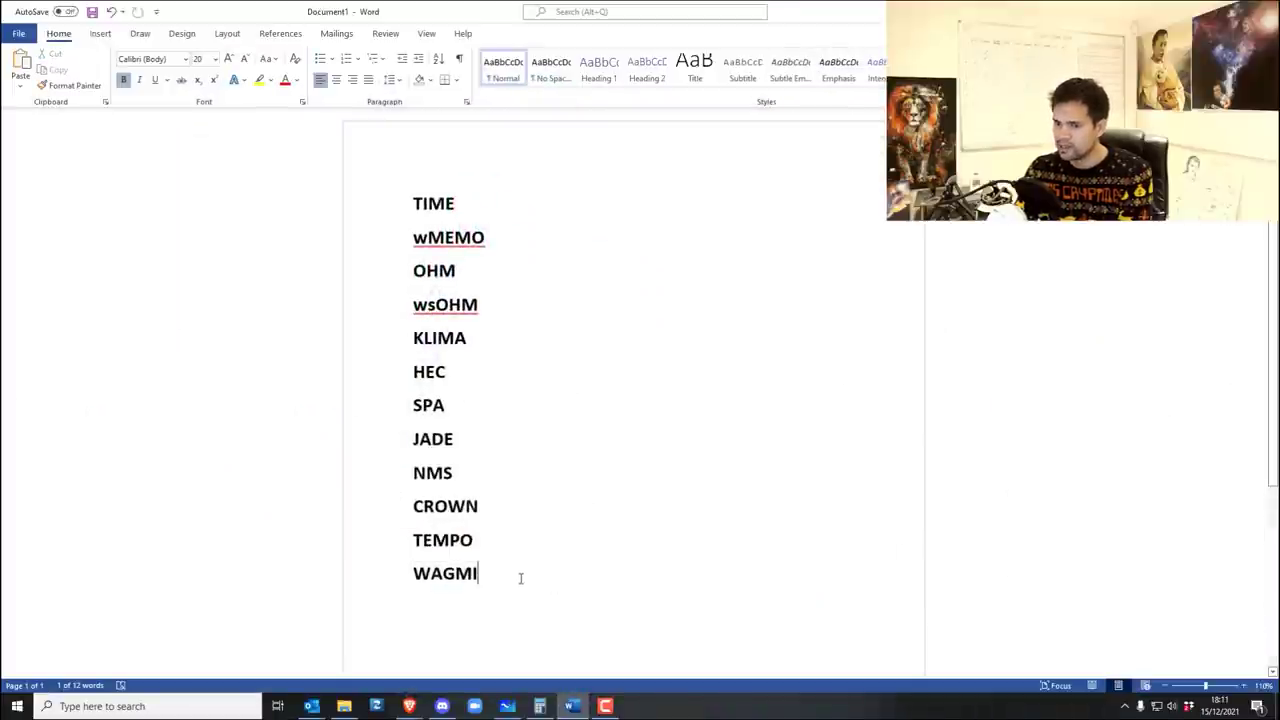
pyautogui.doubleClick(458, 586)
pyautogui.click(411, 706)
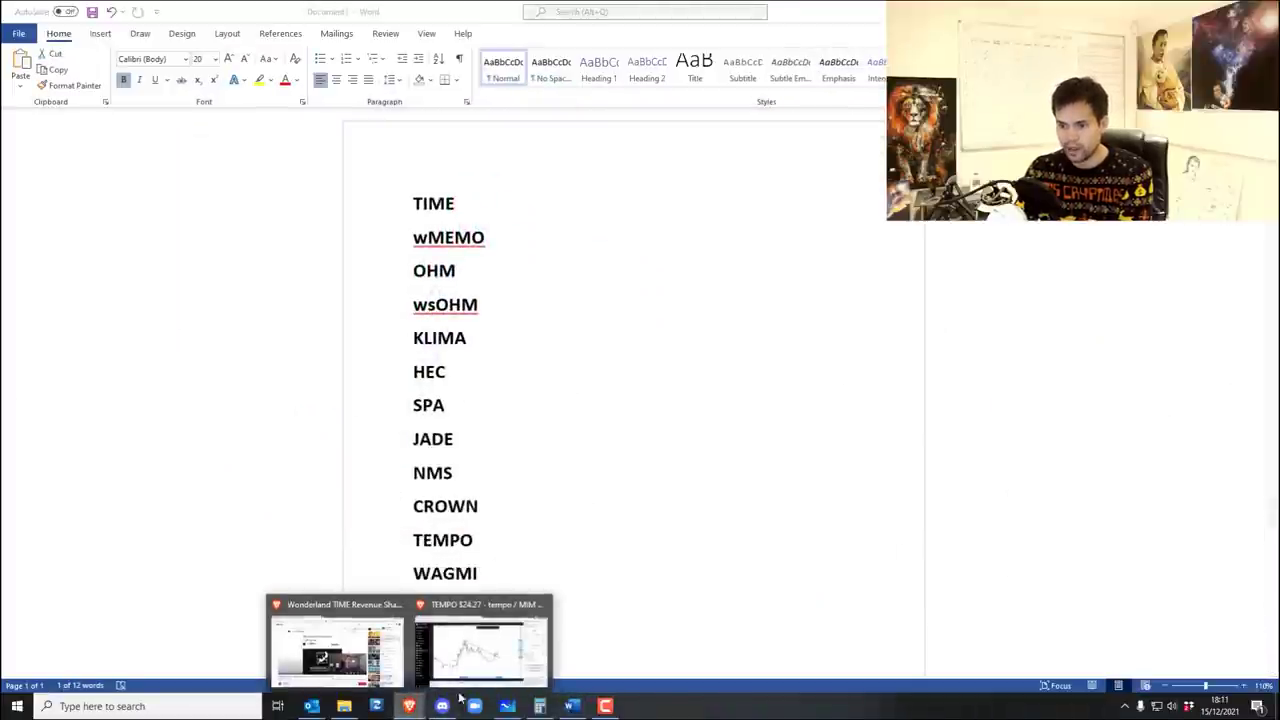
pyautogui.click(476, 650)
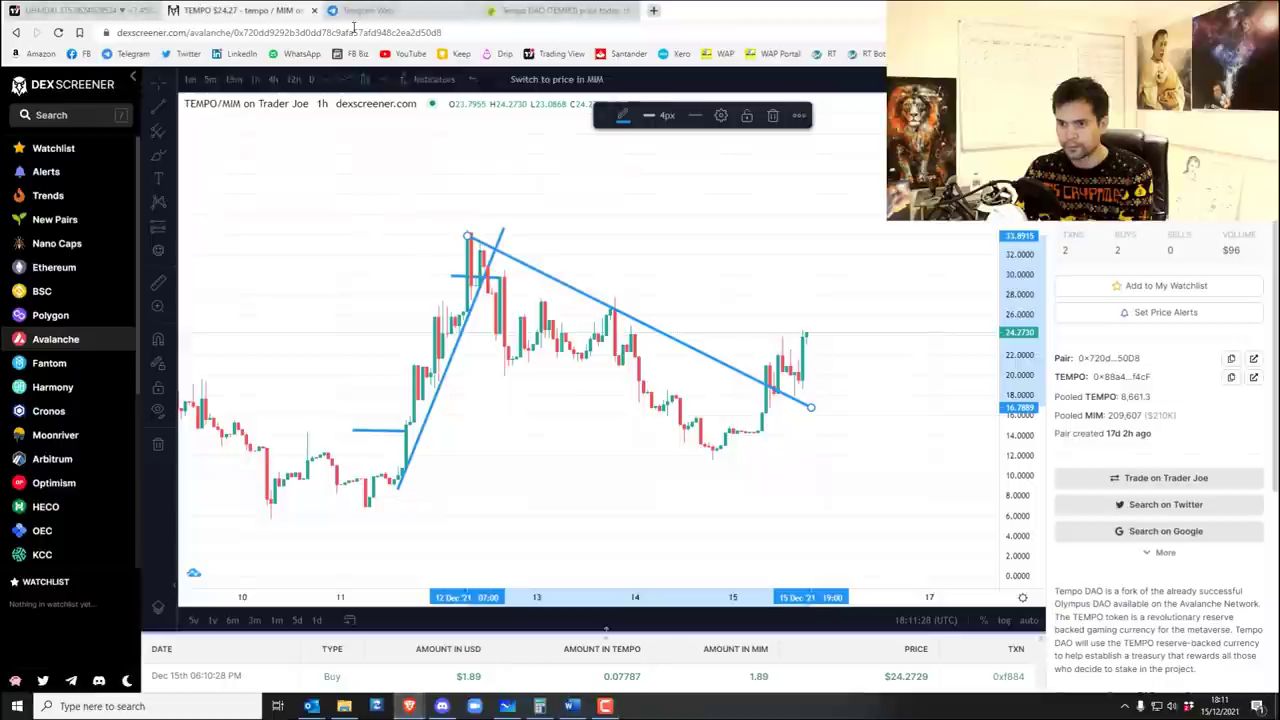
# Search DEX Screener for wagmi, and find and open the Euphoria (WAGMI) page on CoinGecko.
pyautogui.click(51, 115)
pyautogui.write('wagmi')
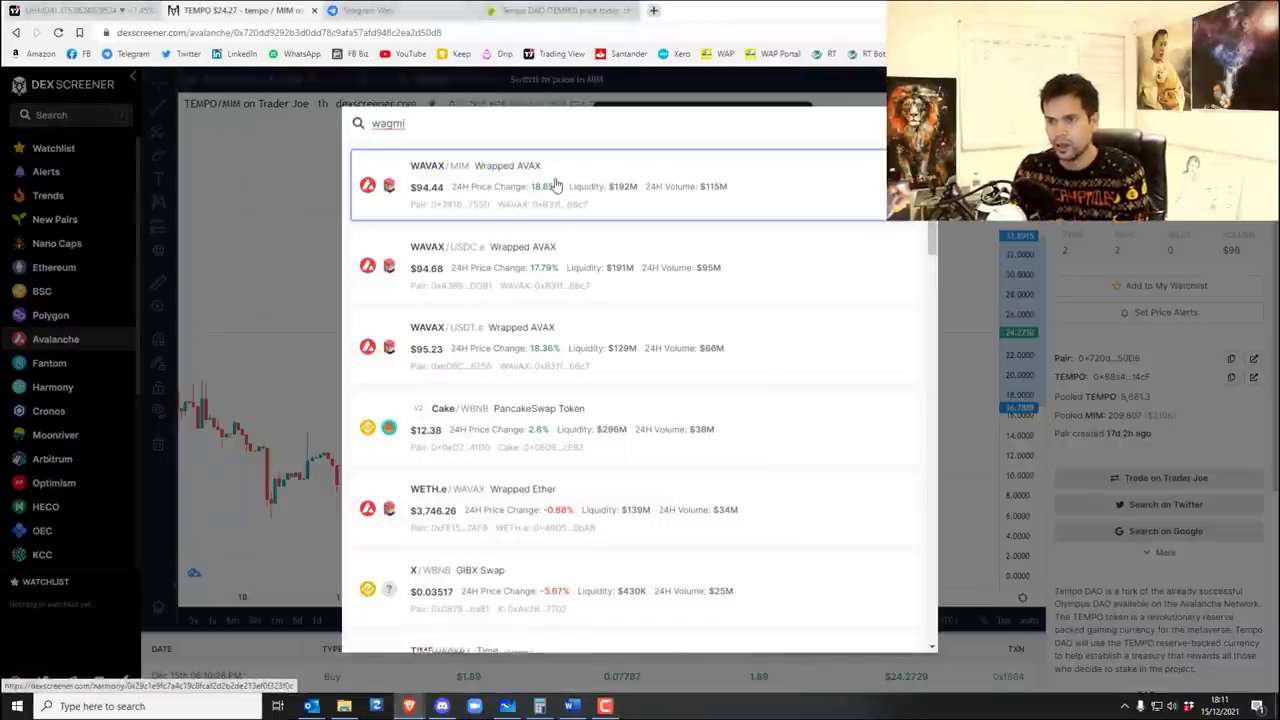
pyautogui.click(538, 8)
pyautogui.click(872, 128)
pyautogui.write('wagmi')
pyautogui.click(948, 250)
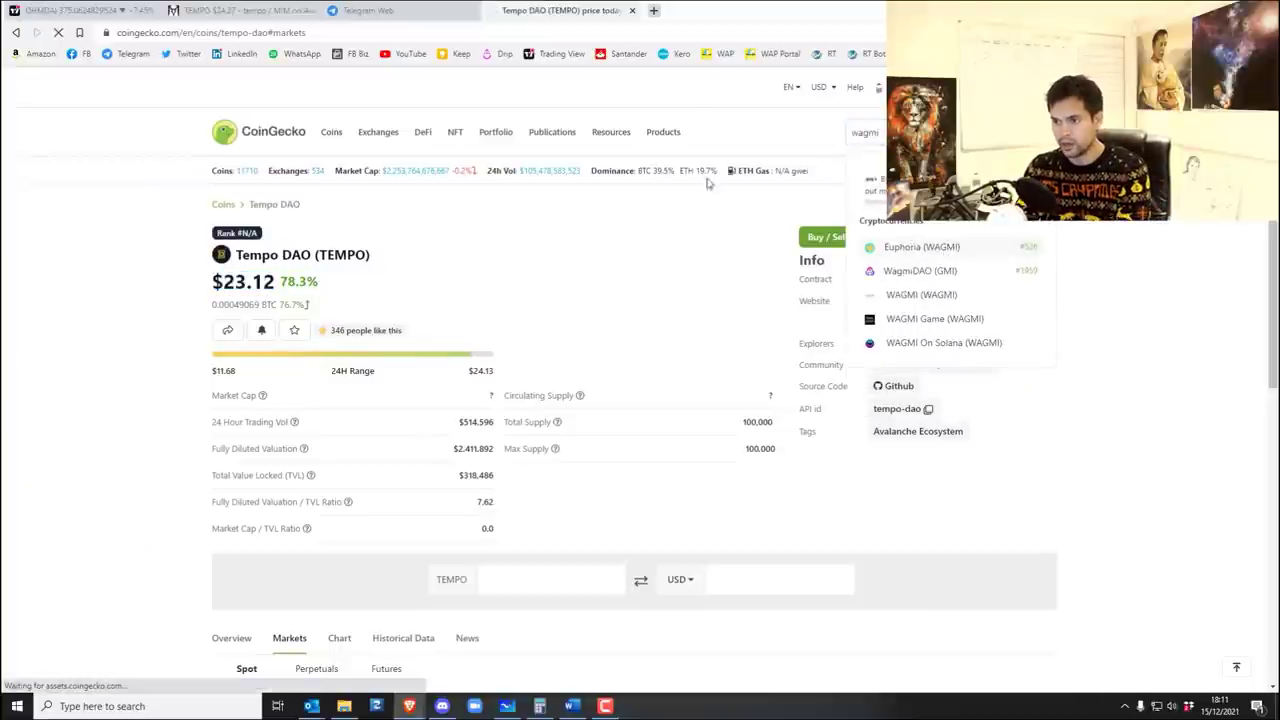
# Close the Telegram Web tab and open the Euphoria WAGMI/1DAI pair from the DEX Screener search results.
pyautogui.click(277, 8)
pyautogui.click(385, 9)
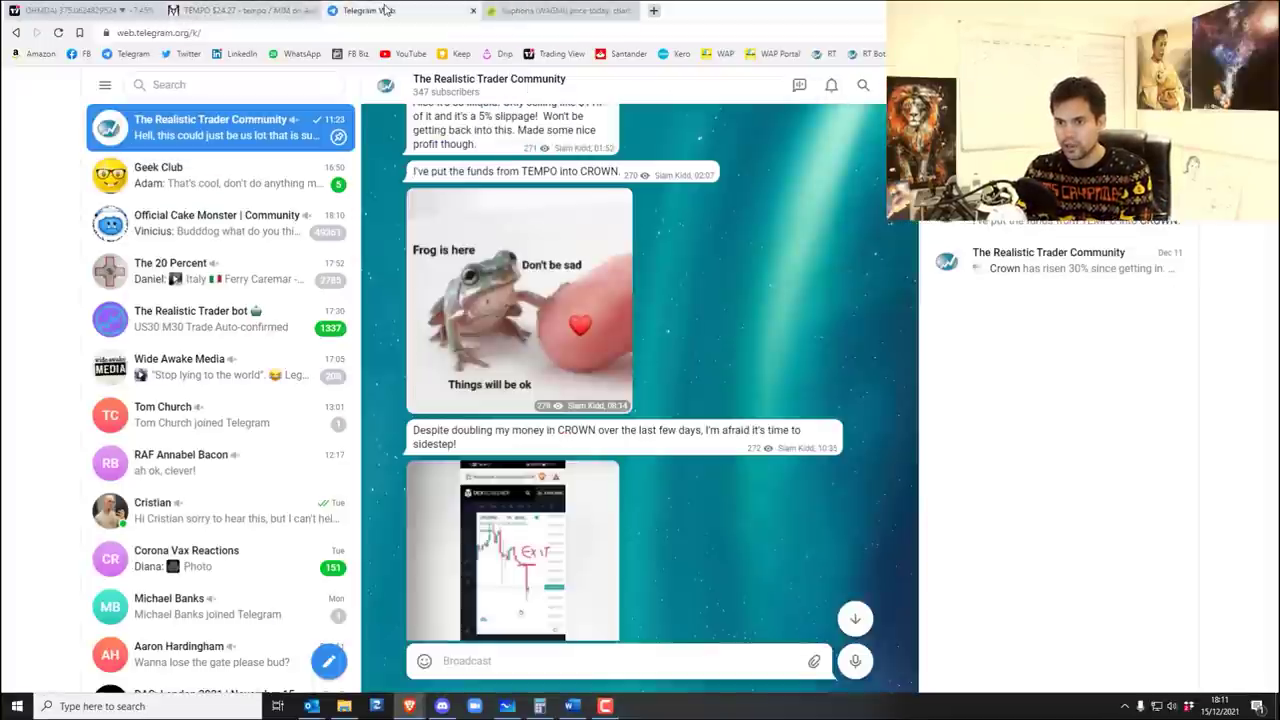
pyautogui.click(474, 10)
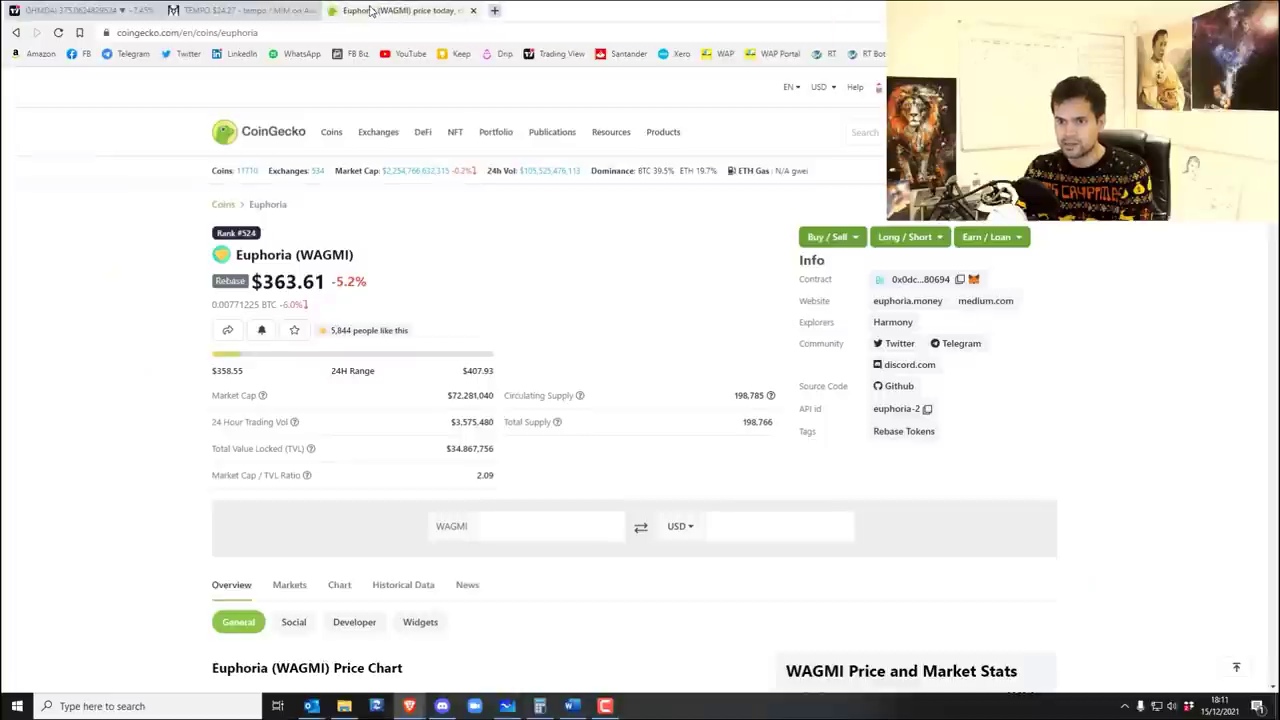
pyautogui.scroll(-3, 493, 418)
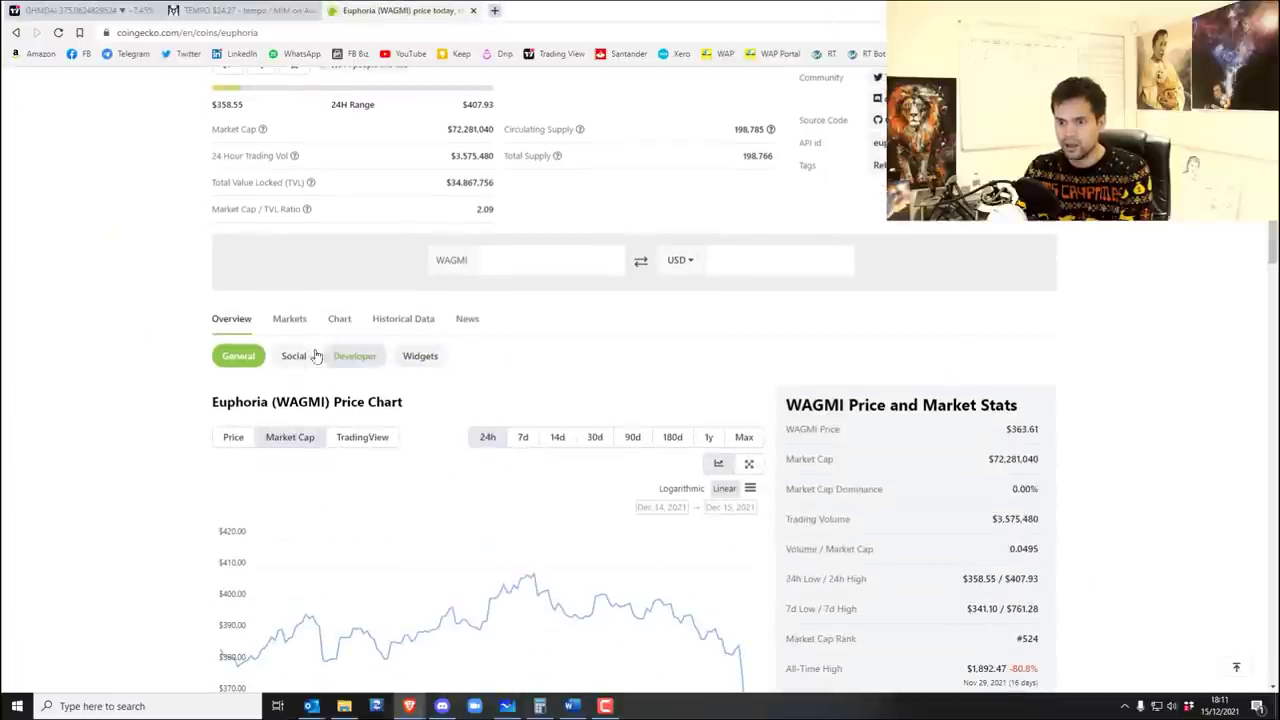
pyautogui.click(235, 10)
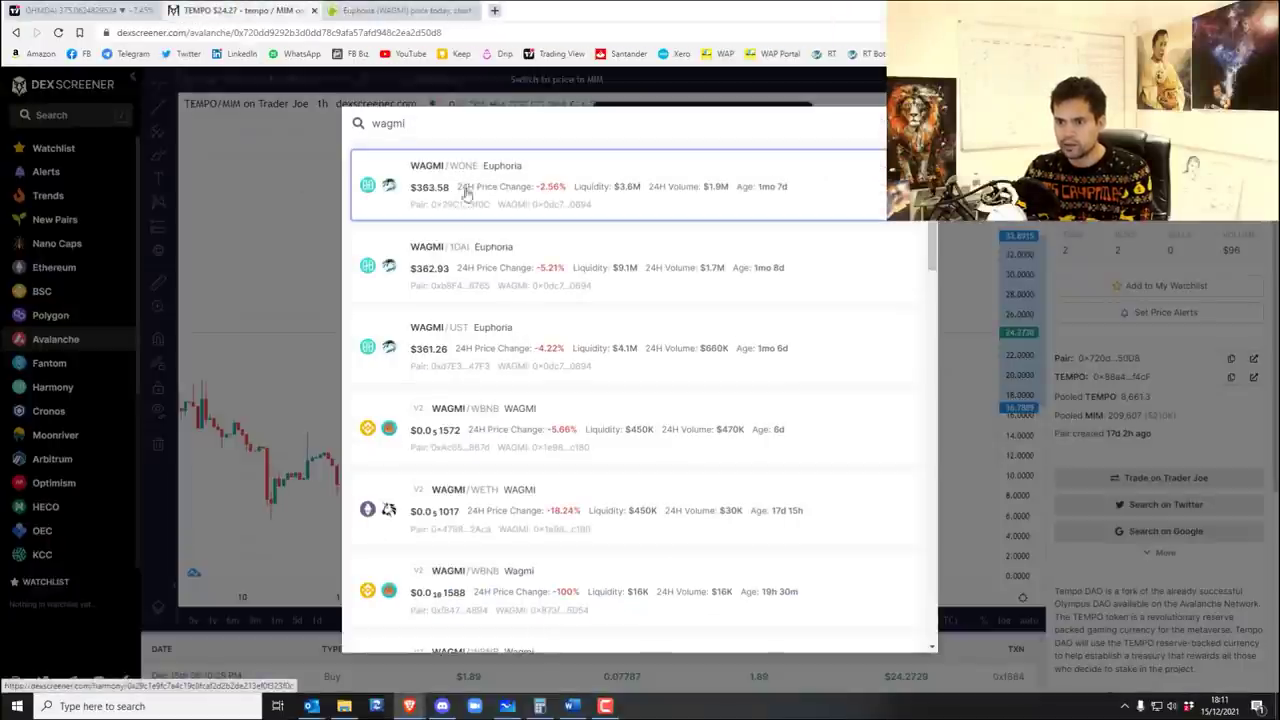
pyautogui.click(483, 266)
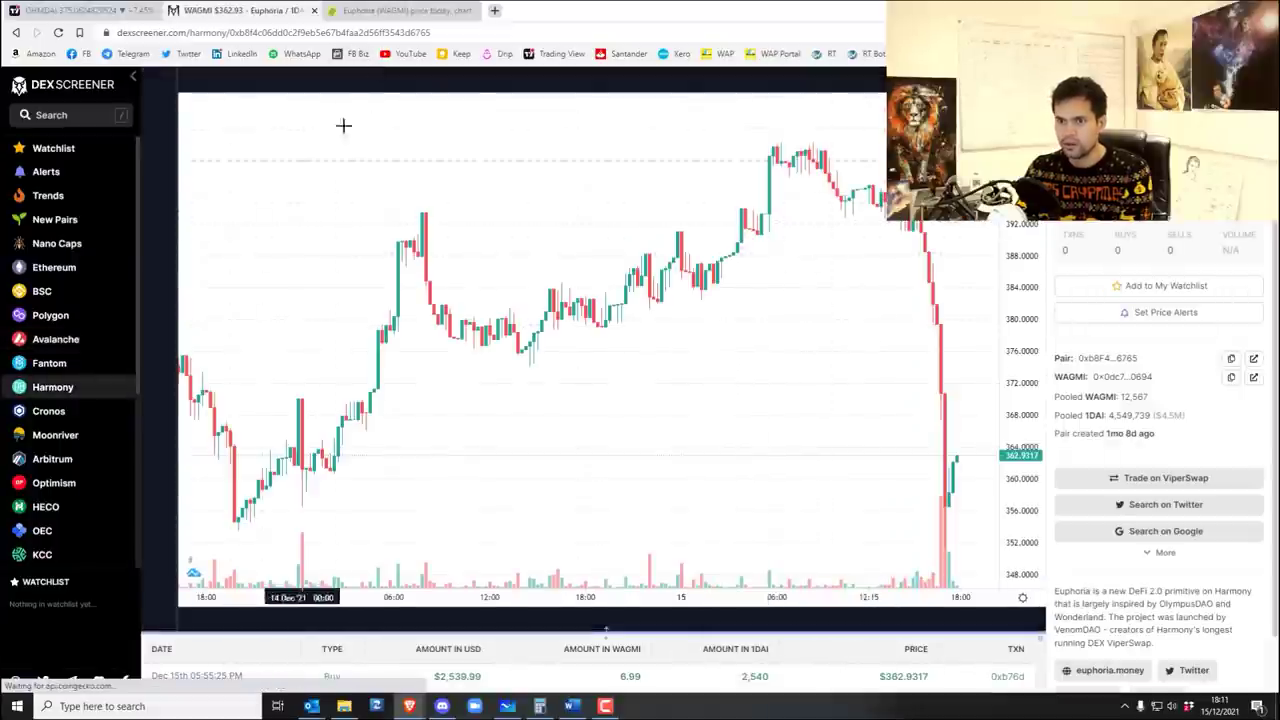
# Examine the Euphoria (WAGMI) price chart and market stats on CoinGecko while the DEX Screener chart loads.
pyautogui.click(386, 10)
pyautogui.scroll(-4, 677, 389)
pyautogui.scroll(1, 600, 350)
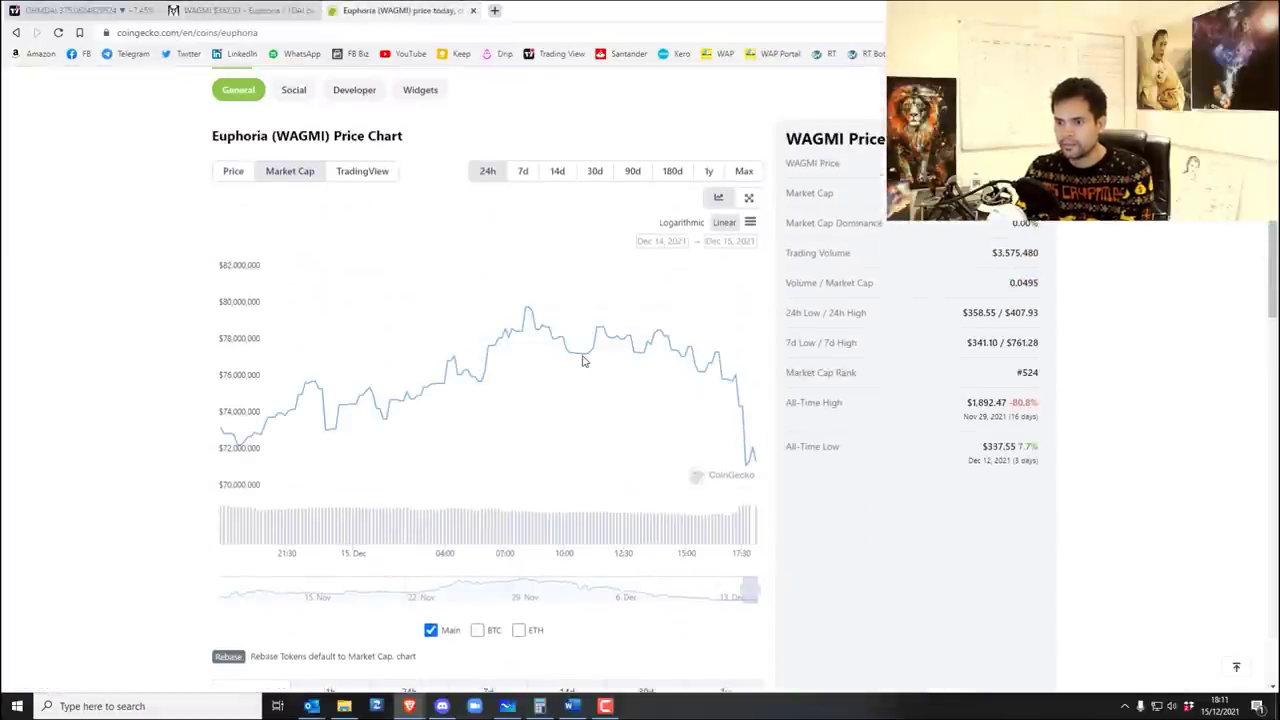
pyautogui.scroll(2, 583, 360)
pyautogui.click(240, 10)
pyautogui.click(386, 10)
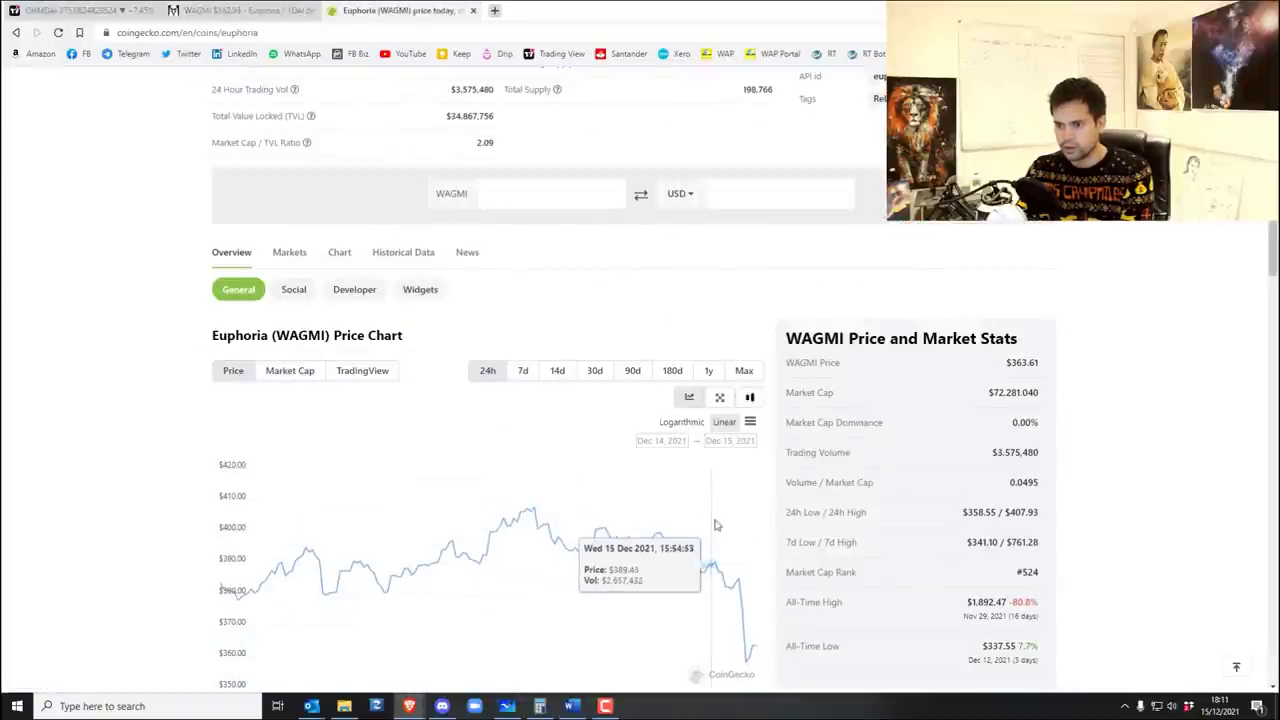
# View the WAGMI/1DAI chart on DEX Screener from late November through the December decline.
pyautogui.hotkey('ctrl', 'shift', 'Tab')
pyautogui.scroll(-6, 676, 378)
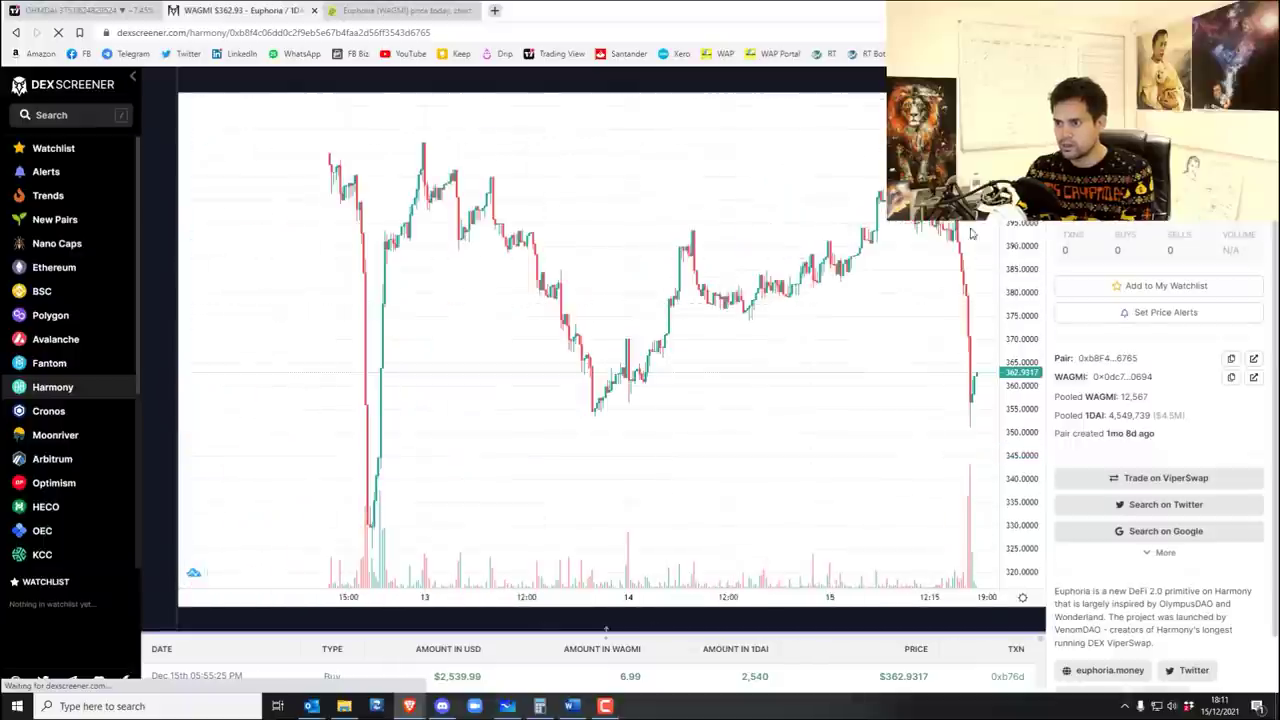
pyautogui.scroll(-5, 680, 420)
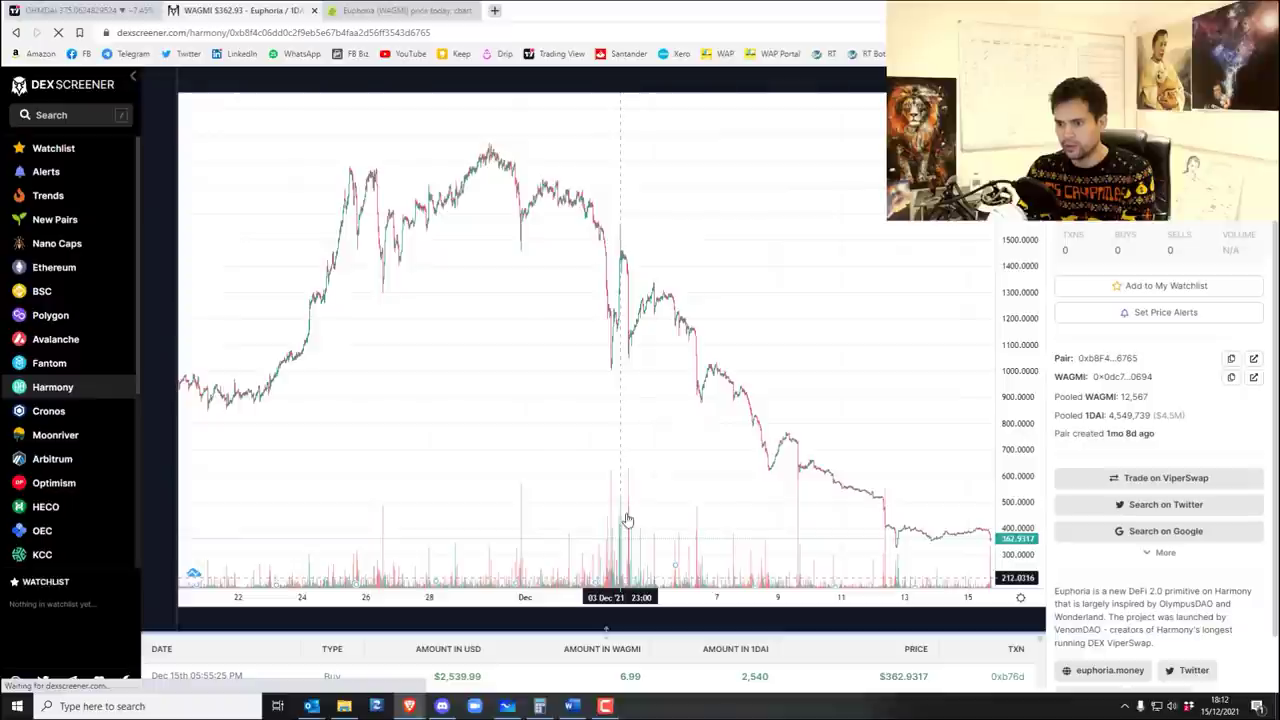
pyautogui.moveTo(827, 342); pyautogui.dragTo(682, 366)
pyautogui.moveTo(1010, 360); pyautogui.dragTo(868, 16)
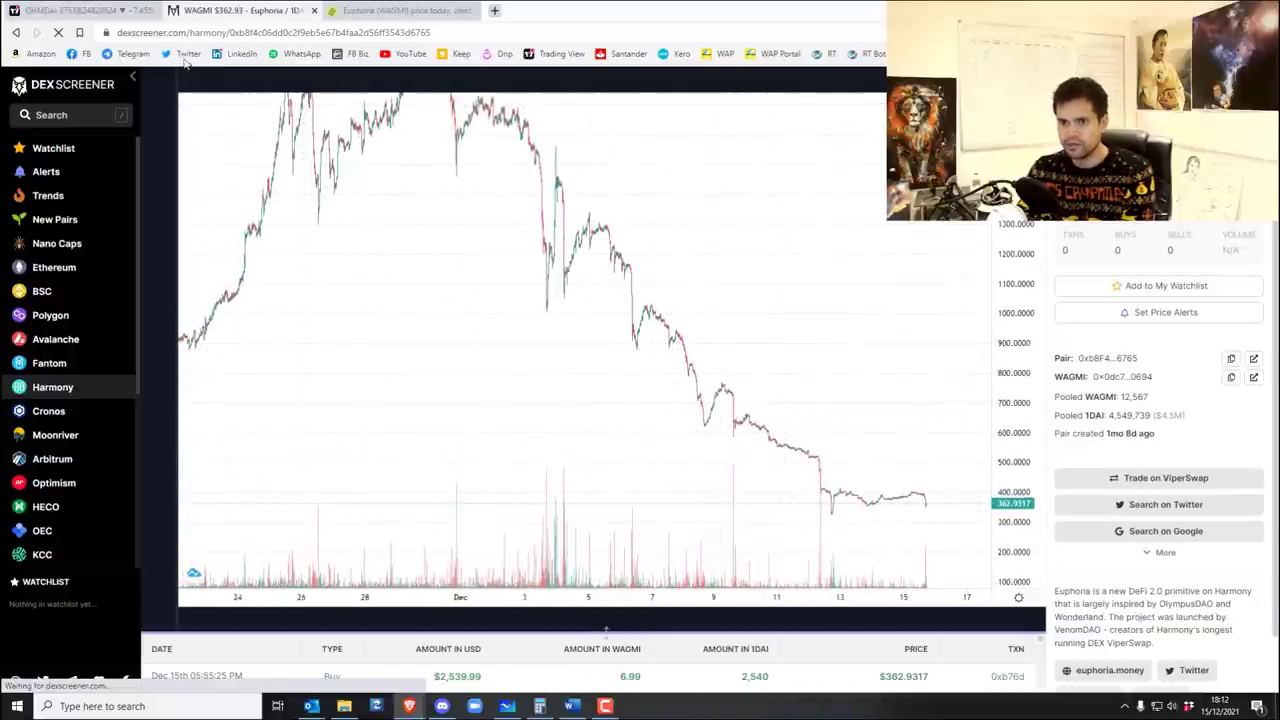
# Check the CoinGecko WAGMI page again, and return to the WAGMI/1DAI chart with its price scale compressed.
pyautogui.click(364, 6)
pyautogui.scroll(-2, 546, 440)
pyautogui.click(243, 10)
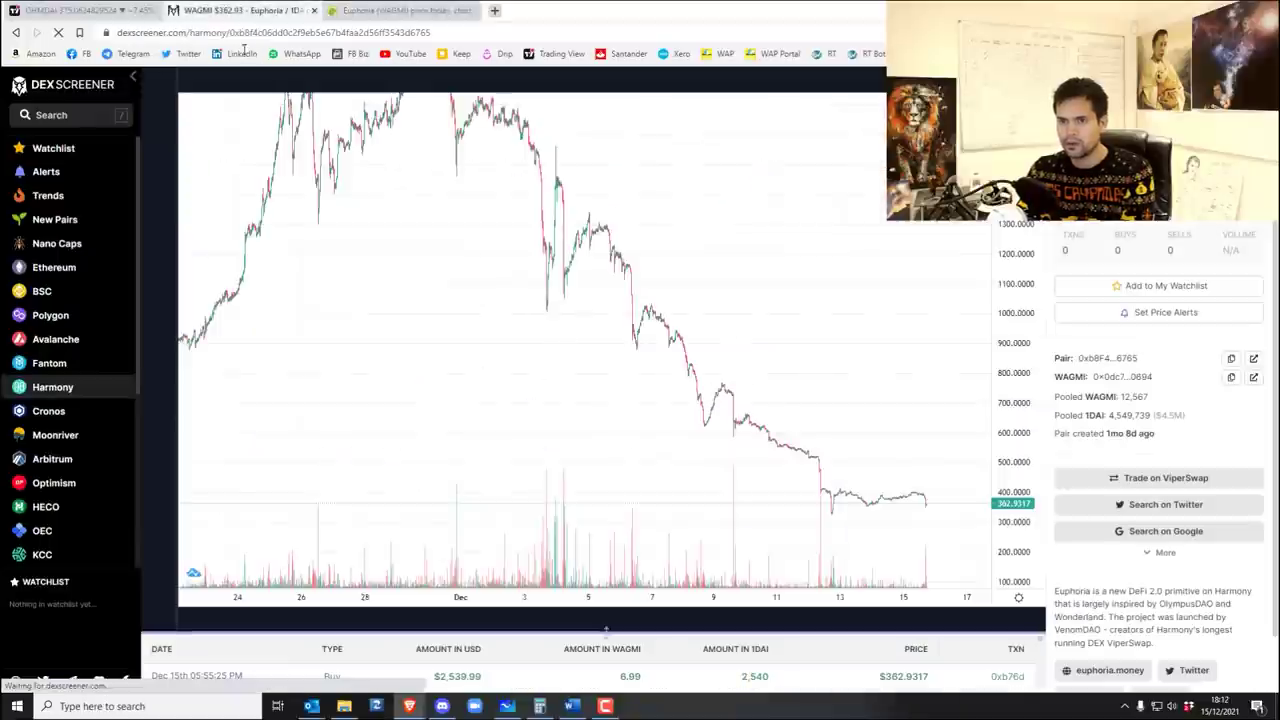
pyautogui.moveTo(480, 344); pyautogui.dragTo(529, 394)
pyautogui.moveTo(1012, 150); pyautogui.dragTo(979, 462)
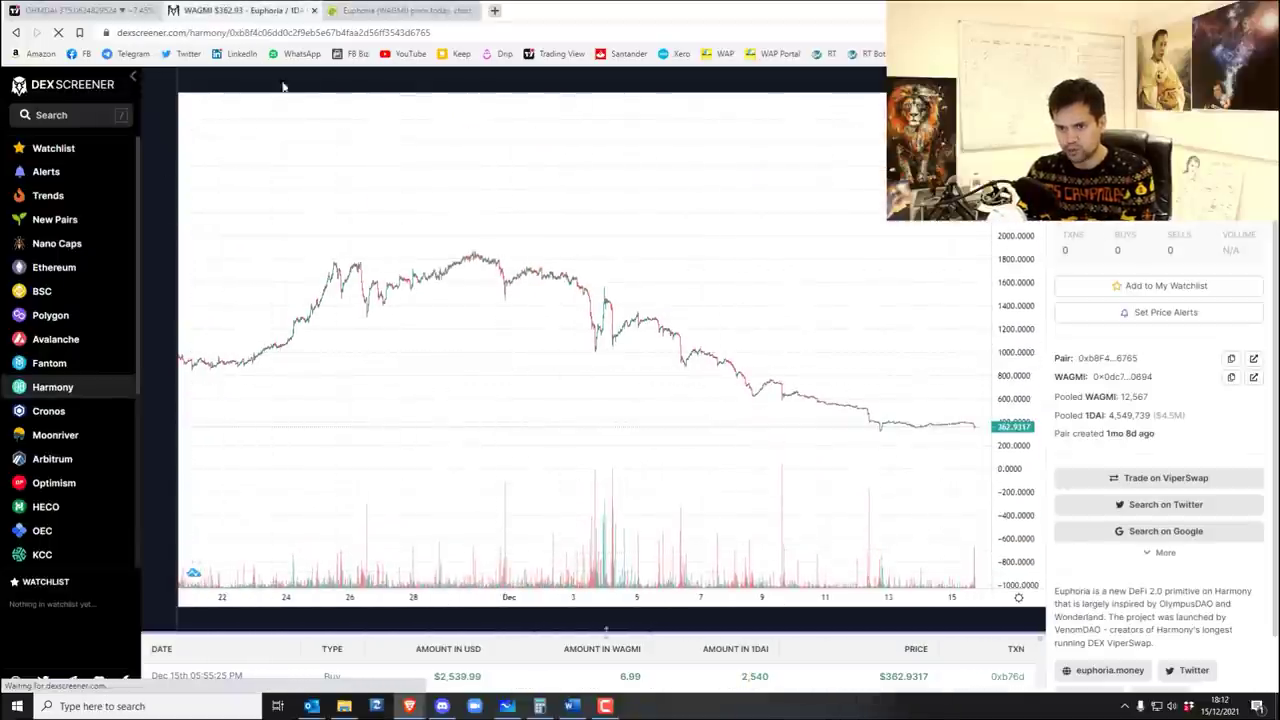
# Find the start of WAGMI/1DAI trading in early November and enlarge its price scale to examine the launch.
pyautogui.moveTo(671, 428); pyautogui.dragTo(1040, 406)
pyautogui.moveTo(776, 389); pyautogui.dragTo(537, 403)
pyautogui.moveTo(648, 424); pyautogui.dragTo(1081, 405)
pyautogui.moveTo(451, 434); pyautogui.dragTo(716, 412)
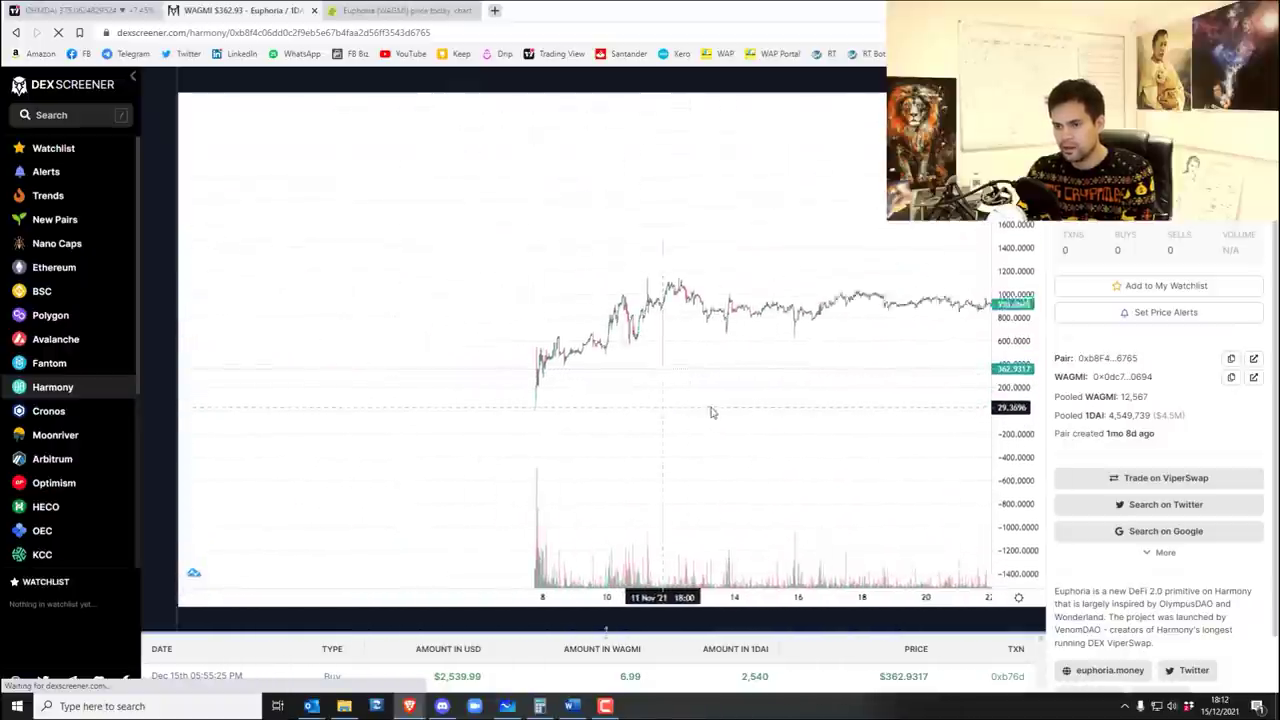
pyautogui.moveTo(1005, 366); pyautogui.dragTo(995, 170)
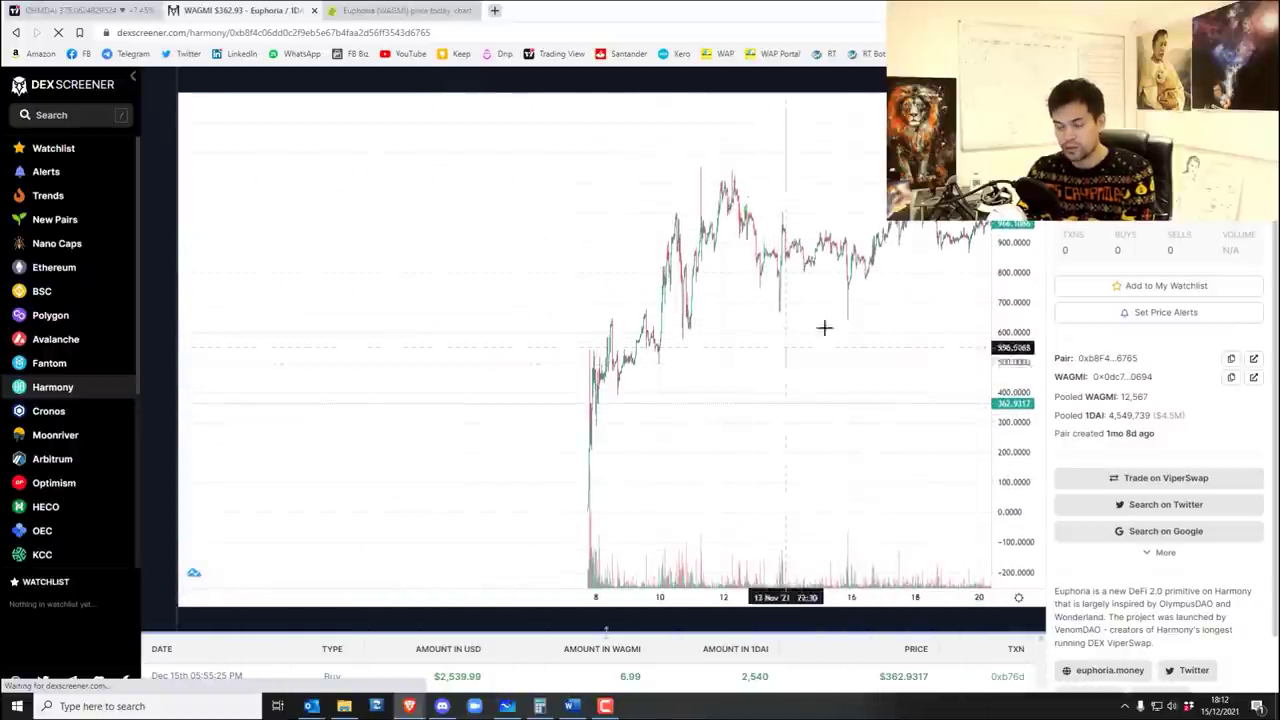
# Follow the WAGMI/1DAI chart from the November launch through its peak to mid-December.
pyautogui.moveTo(866, 306); pyautogui.dragTo(283, 464)
pyautogui.moveTo(697, 290); pyautogui.dragTo(570, 406)
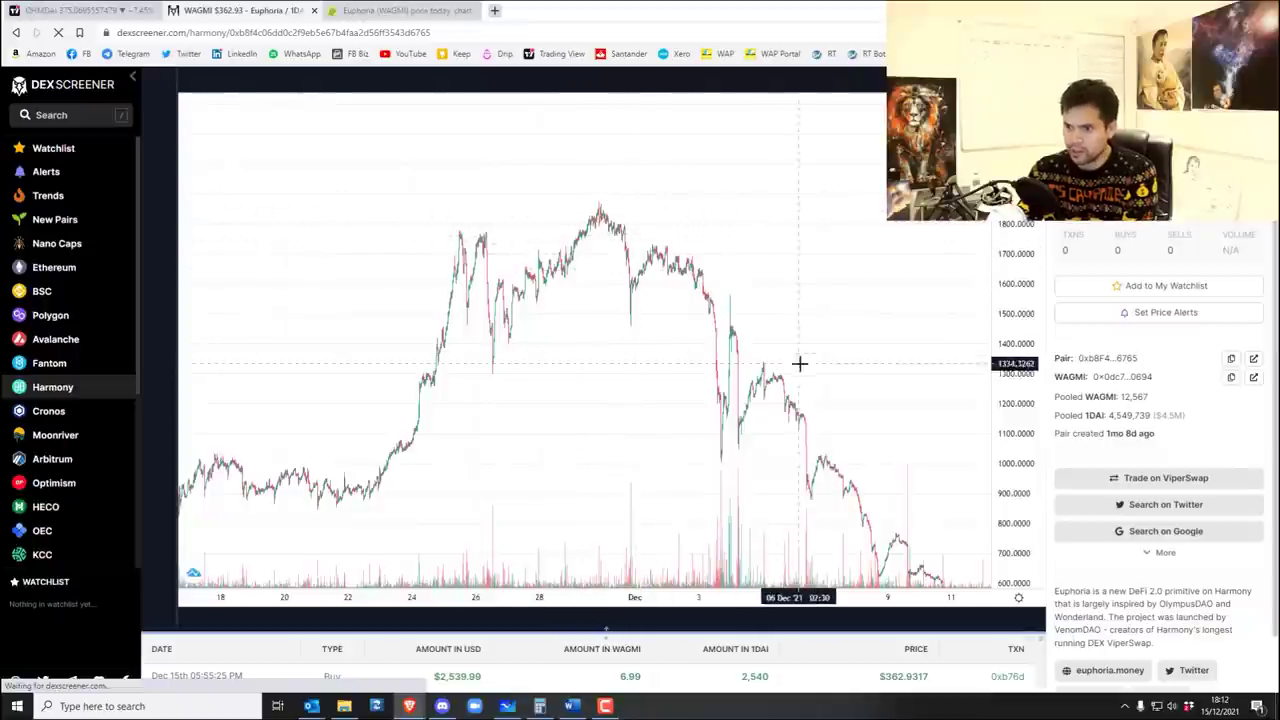
pyautogui.moveTo(794, 357); pyautogui.dragTo(540, 240)
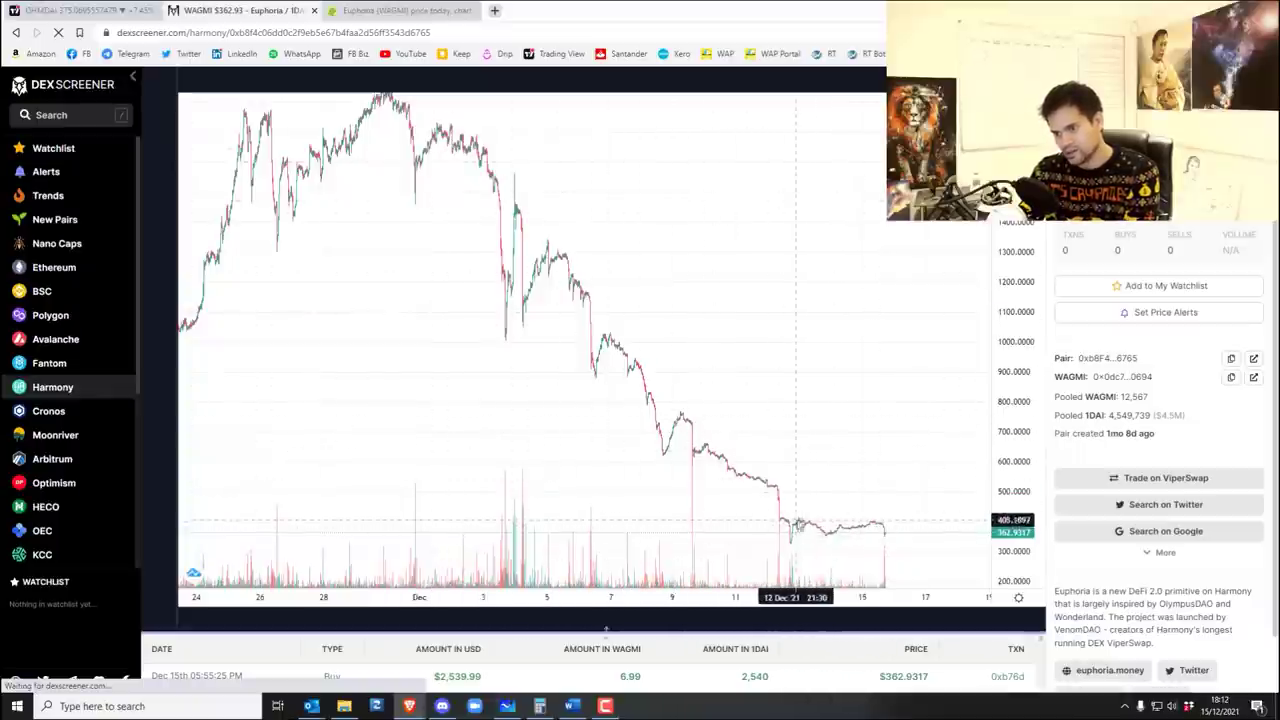
# Switch the WAGMI/1DAI chart through daily to 4-hour candles and show the span from late November to mid-December.
pyautogui.moveTo(921, 492); pyautogui.dragTo(886, 429)
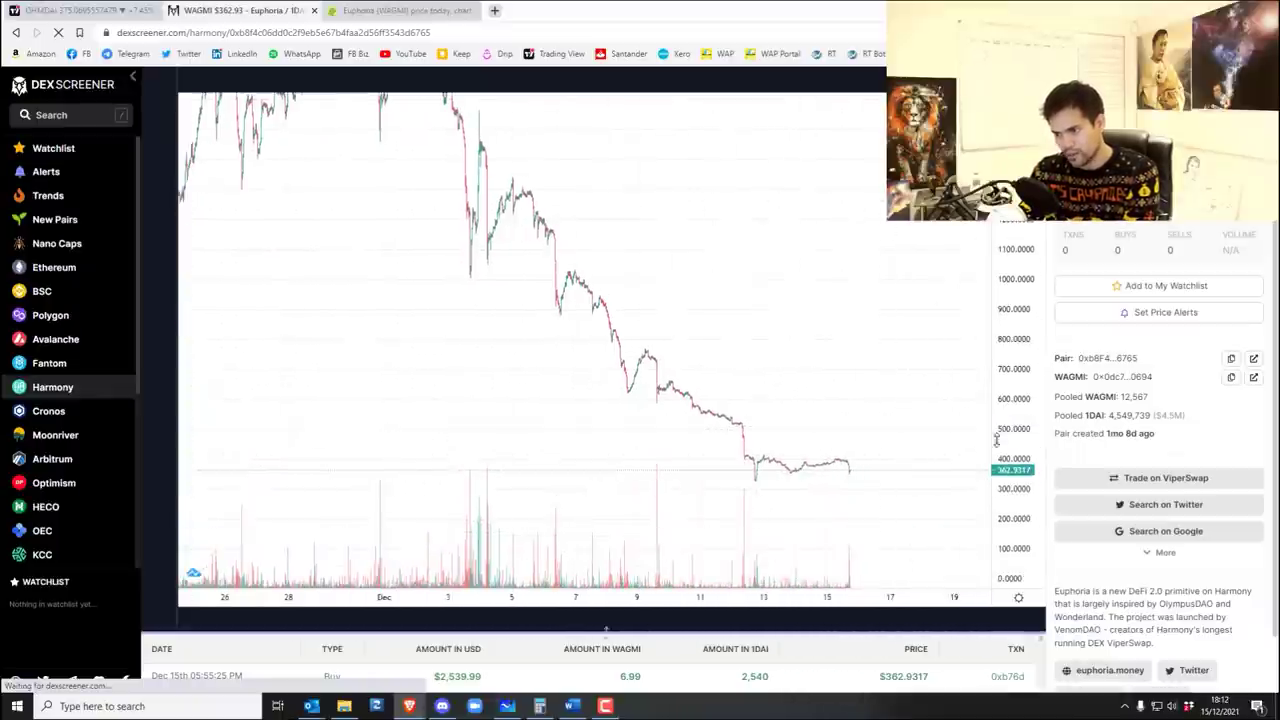
pyautogui.moveTo(997, 440); pyautogui.dragTo(985, 225)
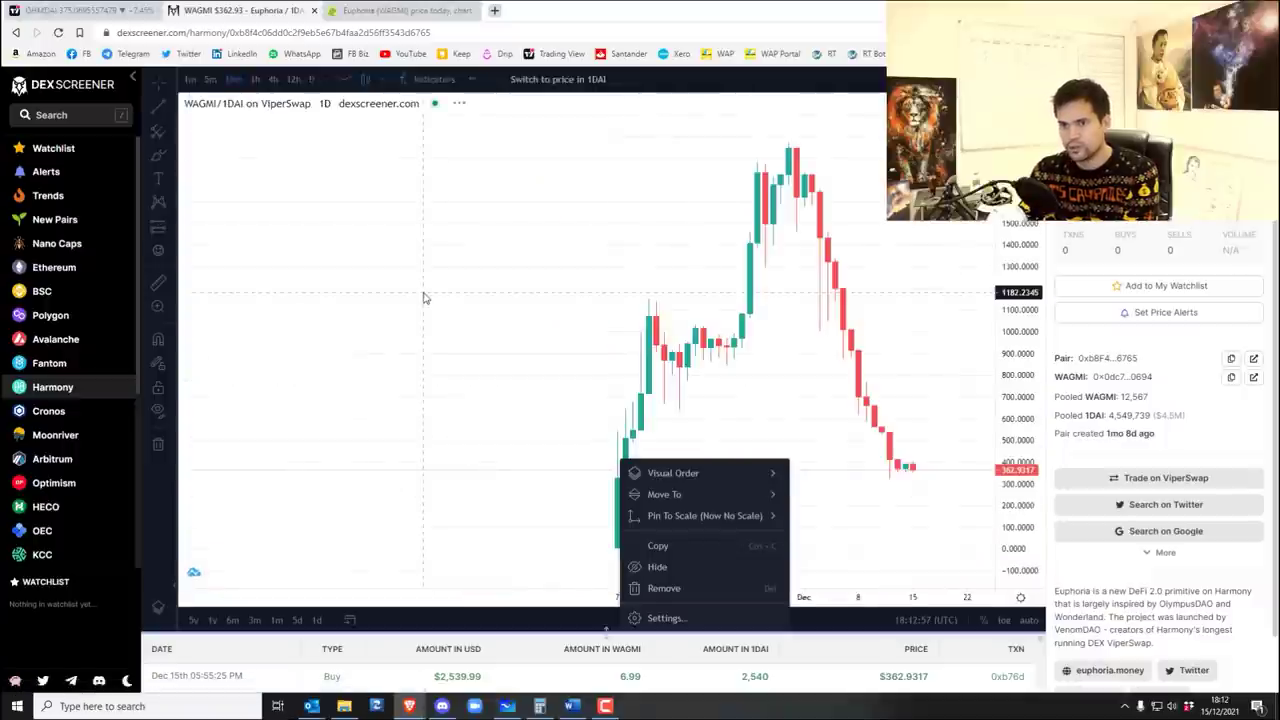
pyautogui.scroll(5, 831, 338)
pyautogui.click(751, 437)
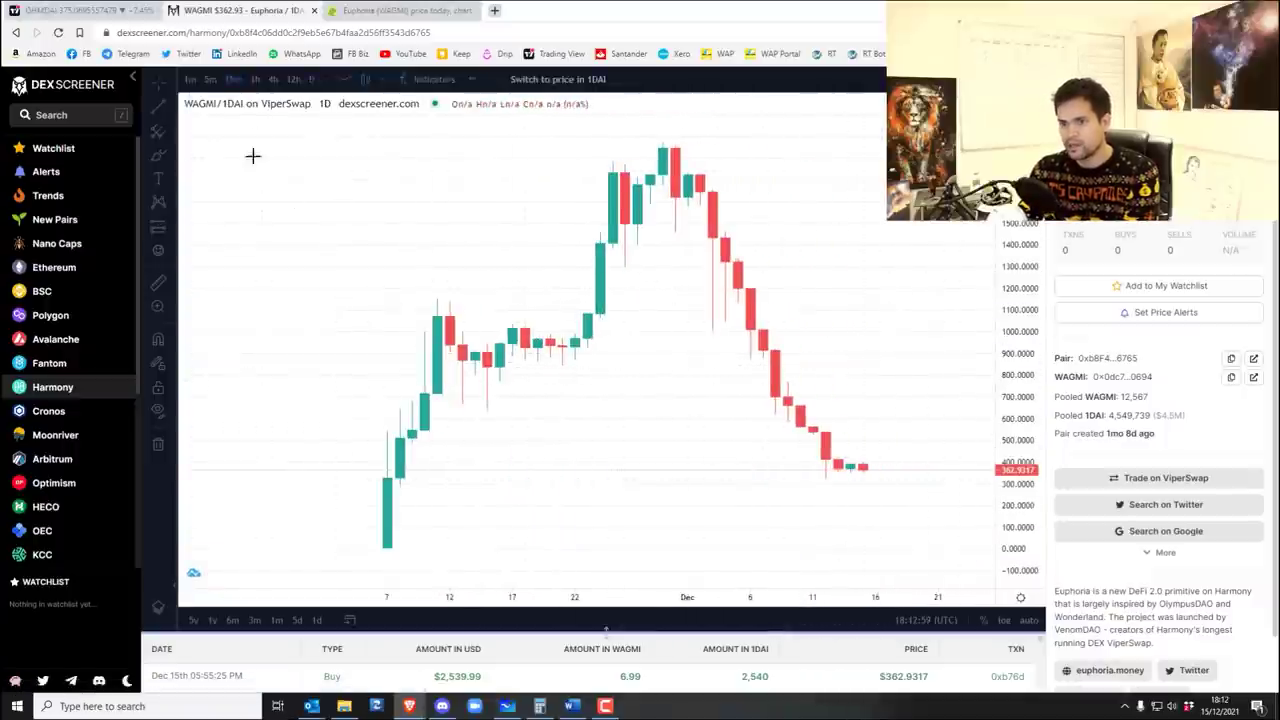
pyautogui.click(273, 79)
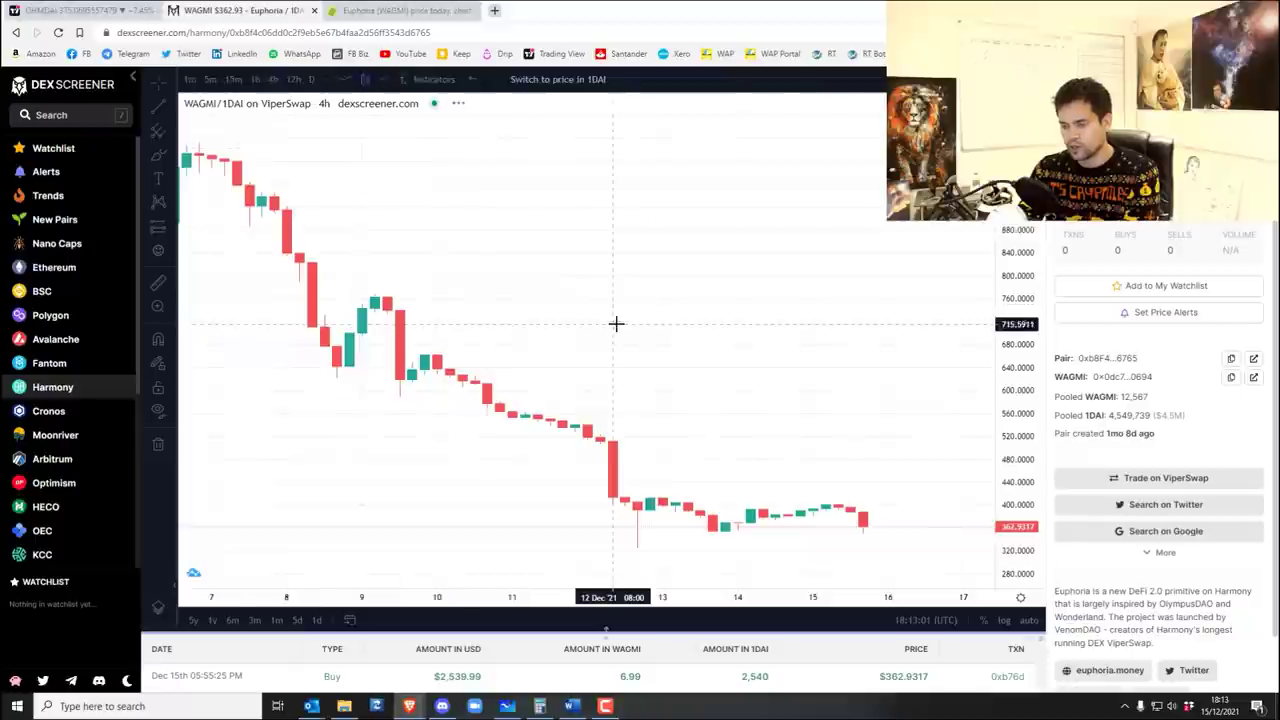
pyautogui.moveTo(776, 295); pyautogui.dragTo(671, 286)
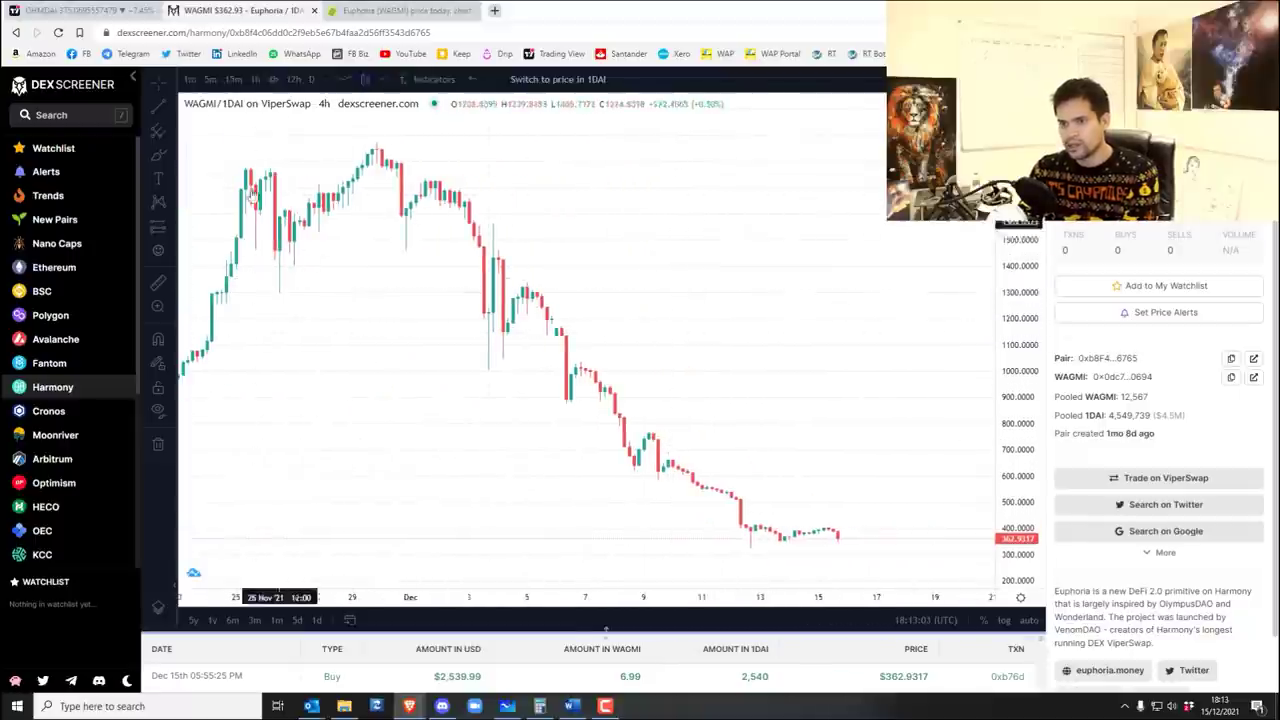
# Draw a descending trend line on the WAGMI/1DAI chart from 2 December to about 336 on 12 December.
pyautogui.click(159, 118)
pyautogui.click(406, 143)
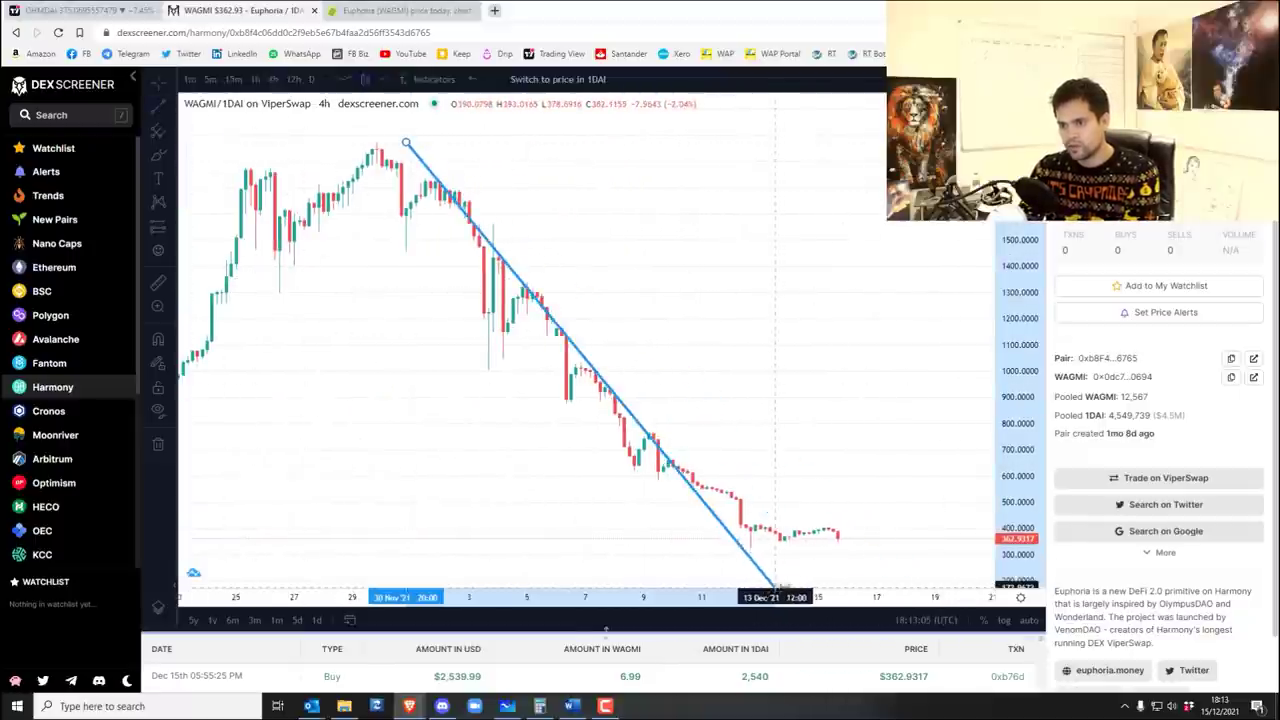
pyautogui.click(818, 573)
pyautogui.moveTo(406, 143); pyautogui.dragTo(440, 169)
pyautogui.moveTo(759, 390); pyautogui.dragTo(744, 380)
pyautogui.moveTo(803, 573); pyautogui.dragTo(736, 545)
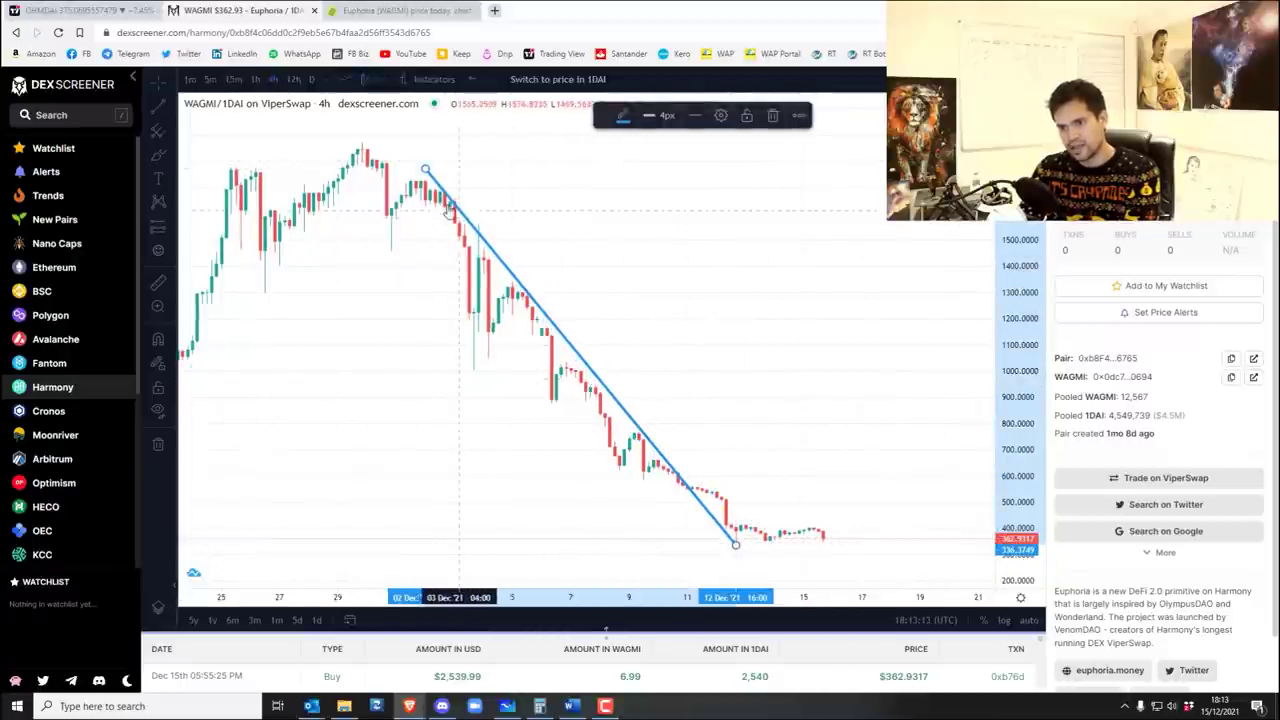
# Sketch a freehand rebound path rising from the trend line around 11 December to about 1000, and undo it.
pyautogui.moveTo(423, 318); pyautogui.dragTo(600, 243)
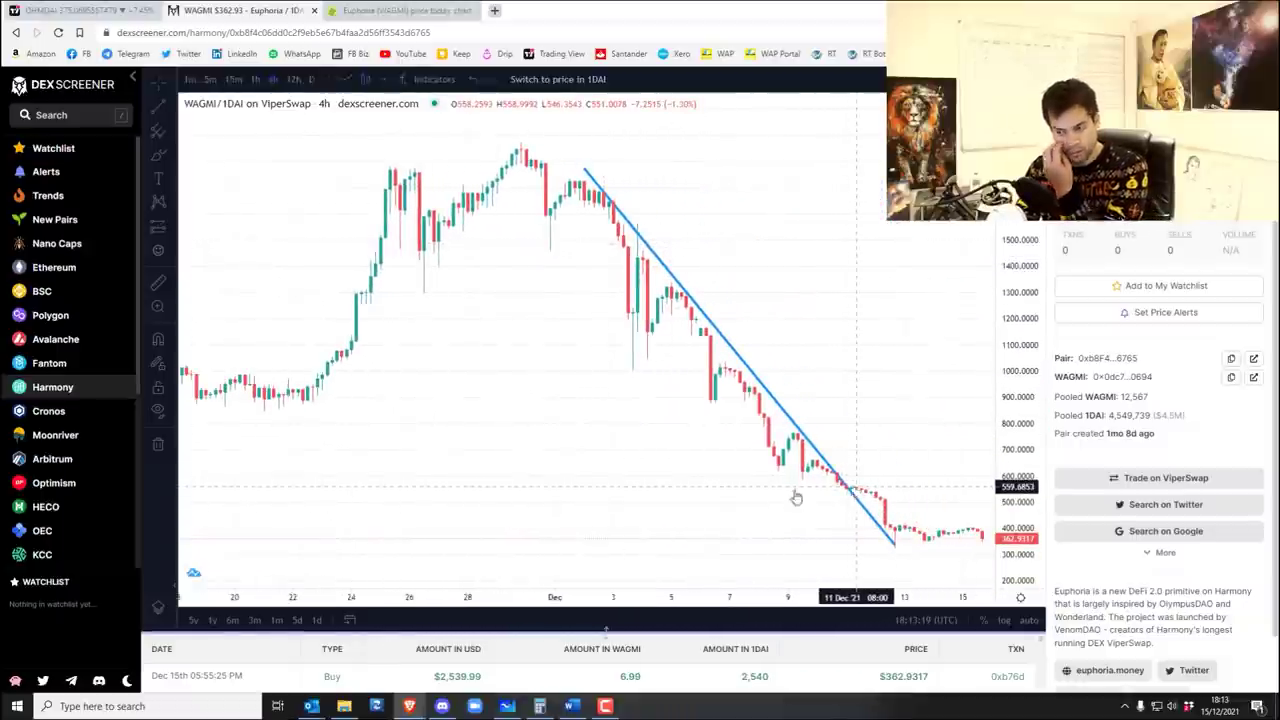
pyautogui.click(845, 488)
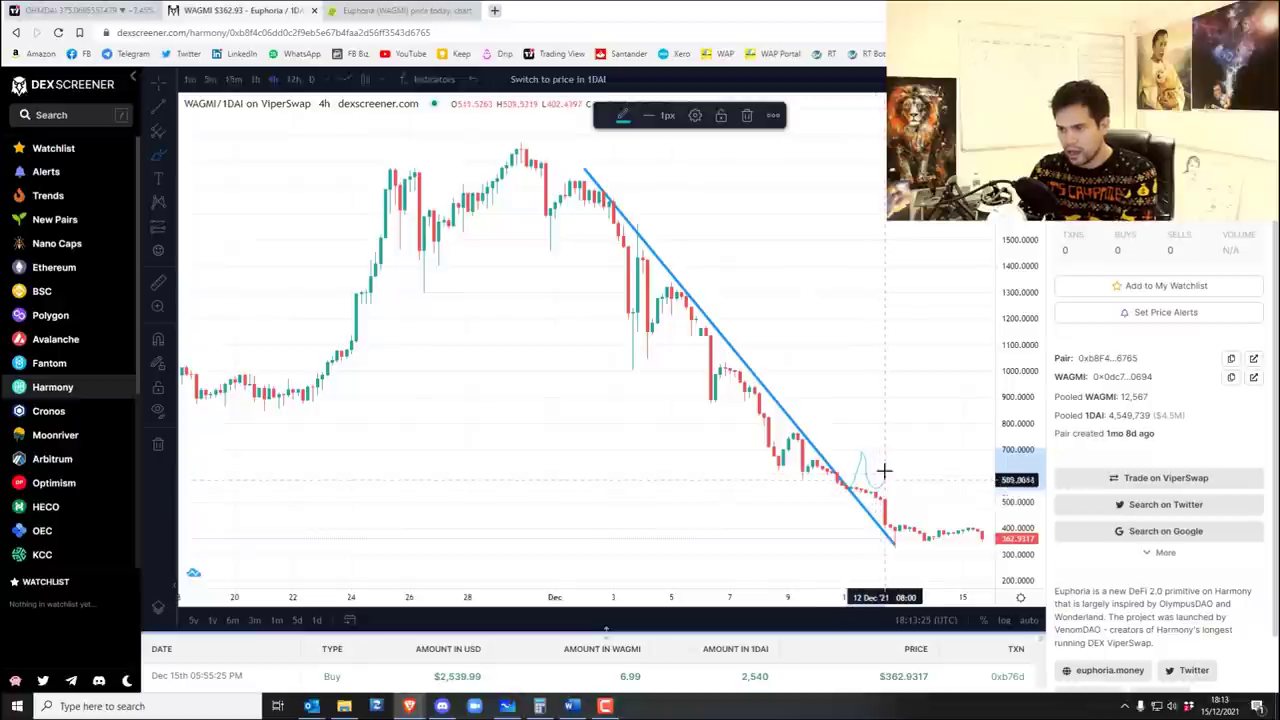
pyautogui.moveTo(883, 458); pyautogui.dragTo(957, 373)
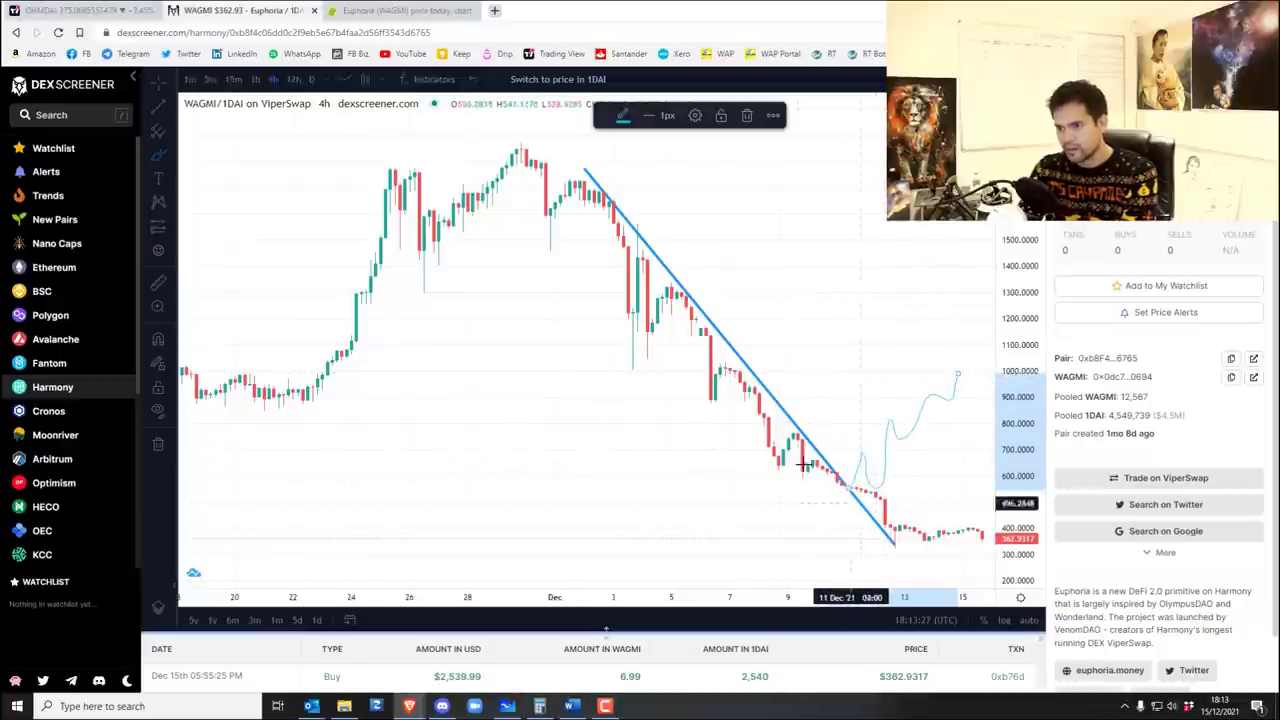
pyautogui.moveTo(521, 312); pyautogui.dragTo(434, 409)
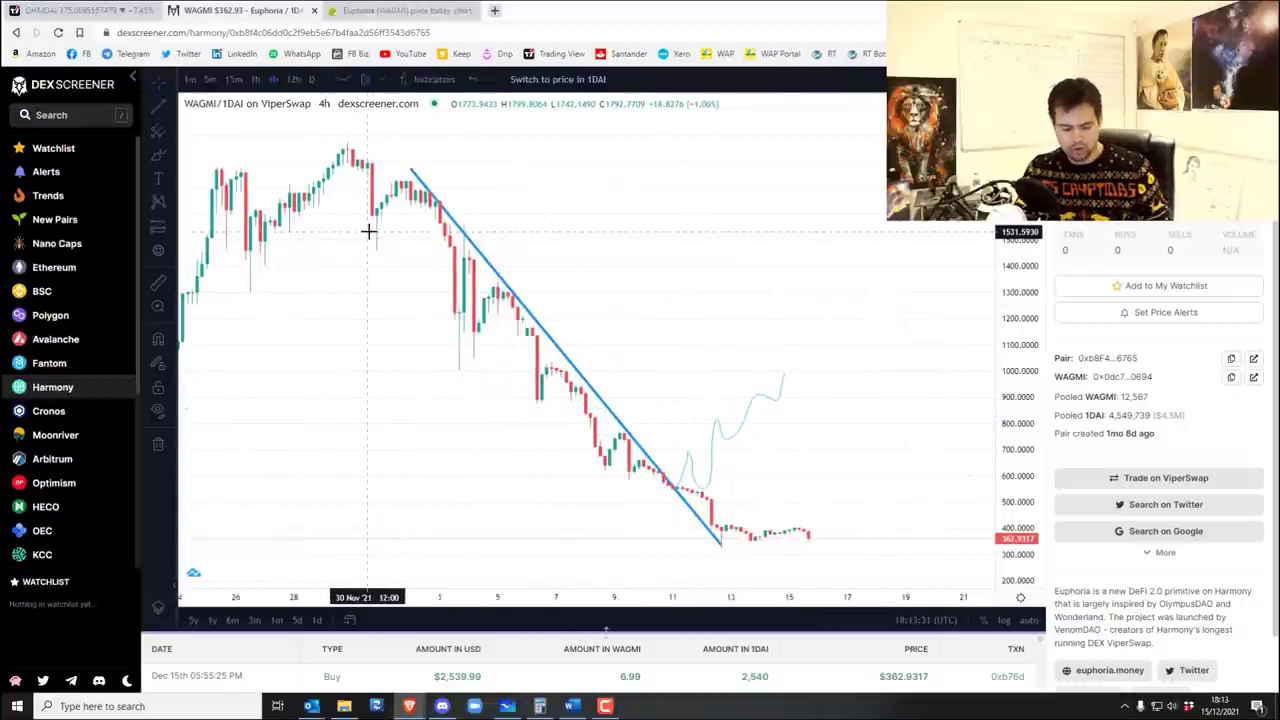
pyautogui.hotkey('ctrl', 'z')
pyautogui.hotkey('ctrl', 'z')
# Draw two near-horizontal range lines at about 405 and 355 around the WAGMI consolidation, extending from 11 December to 17–18 December.
pyautogui.hscroll(3, 626, 428)
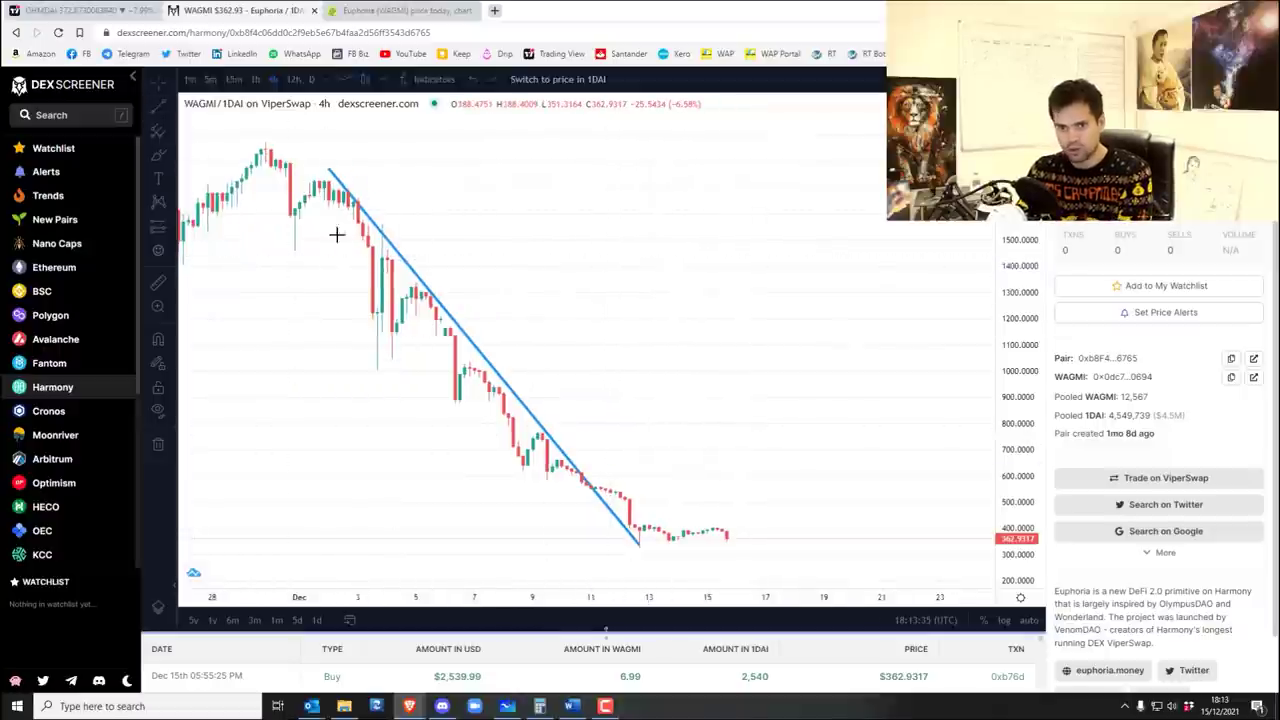
pyautogui.moveTo(843, 291); pyautogui.dragTo(866, 291)
pyautogui.doubleClick(1008, 372)
pyautogui.moveTo(1008, 468); pyautogui.dragTo(1006, 266)
pyautogui.moveTo(858, 350); pyautogui.dragTo(857, 100)
pyautogui.moveTo(1006, 388); pyautogui.dragTo(1006, 265)
pyautogui.scroll(2, 887, 395)
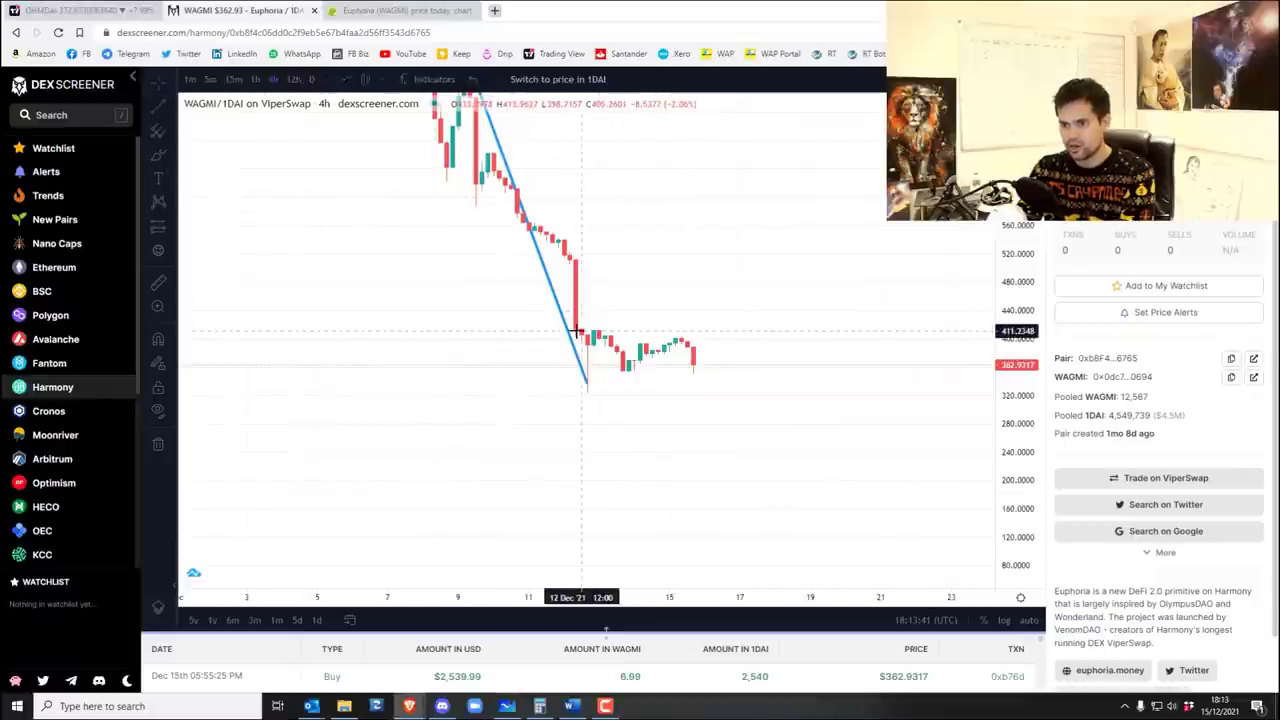
pyautogui.moveTo(556, 335); pyautogui.dragTo(767, 336)
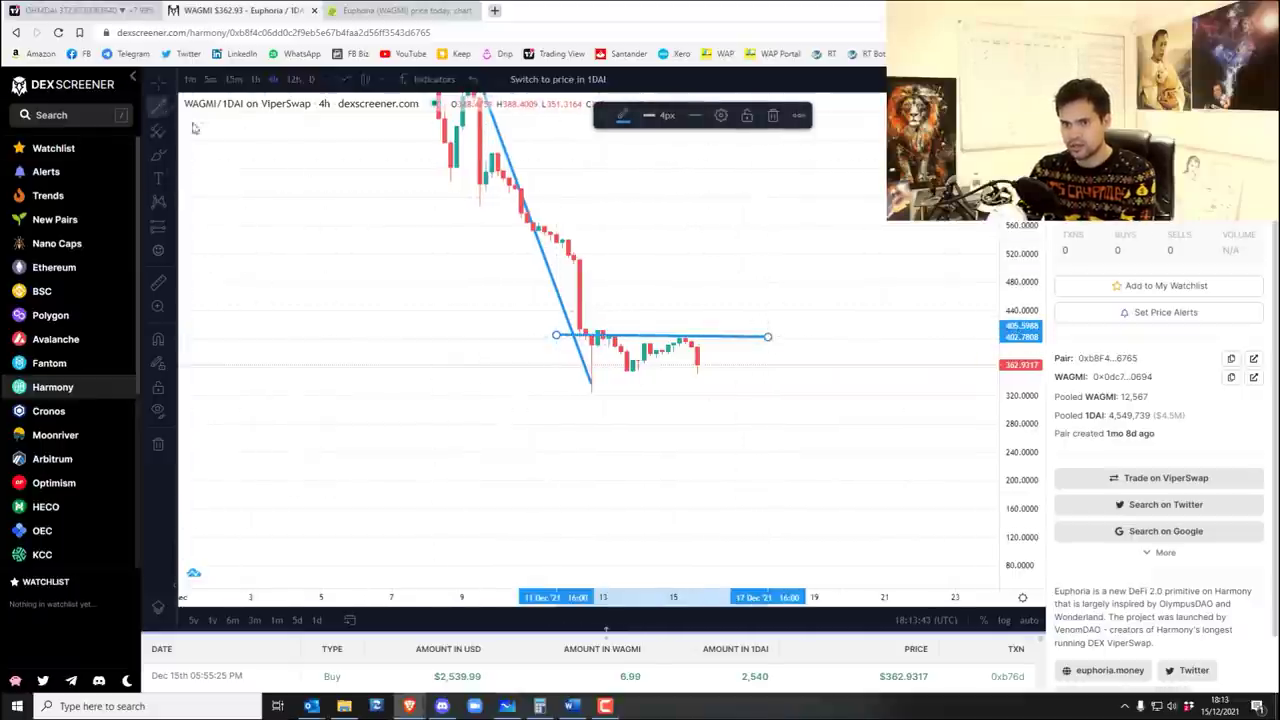
pyautogui.moveTo(562, 370); pyautogui.dragTo(795, 371)
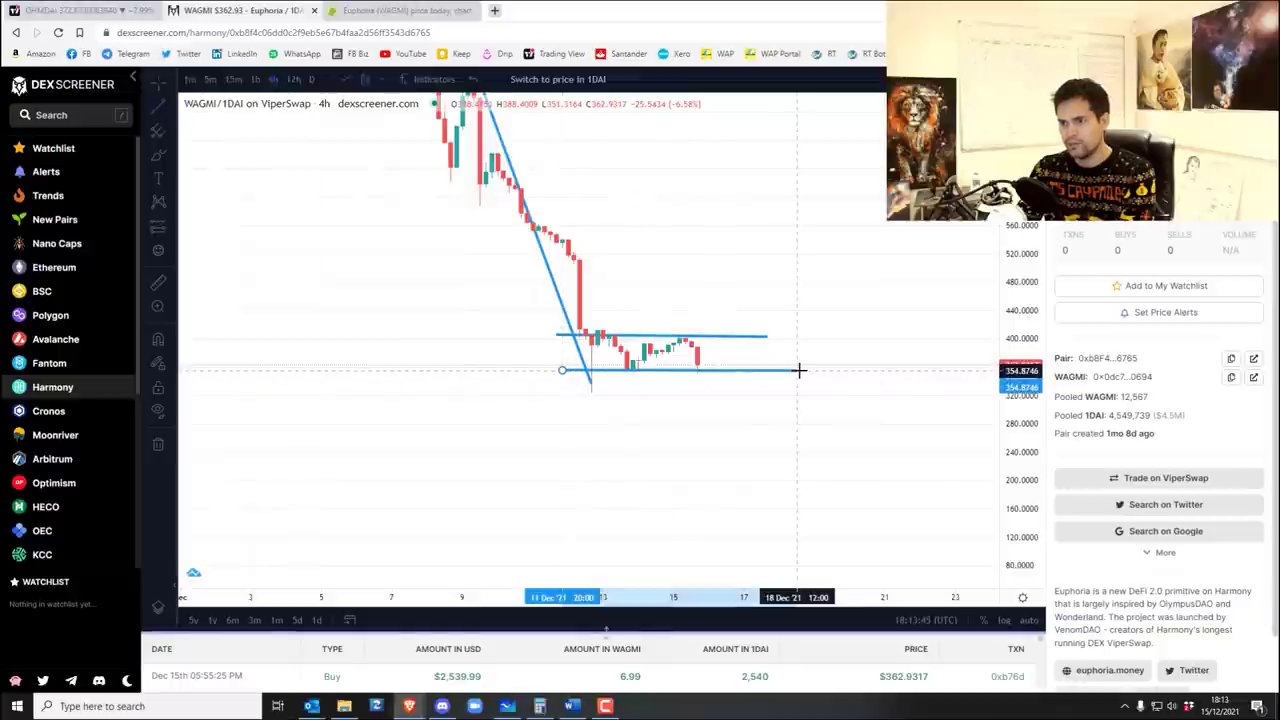
pyautogui.click(798, 370)
# Sketch a freehand downward projection with the brush from the latest WAGMI candle to about 240 around 18 December.
pyautogui.click(157, 156)
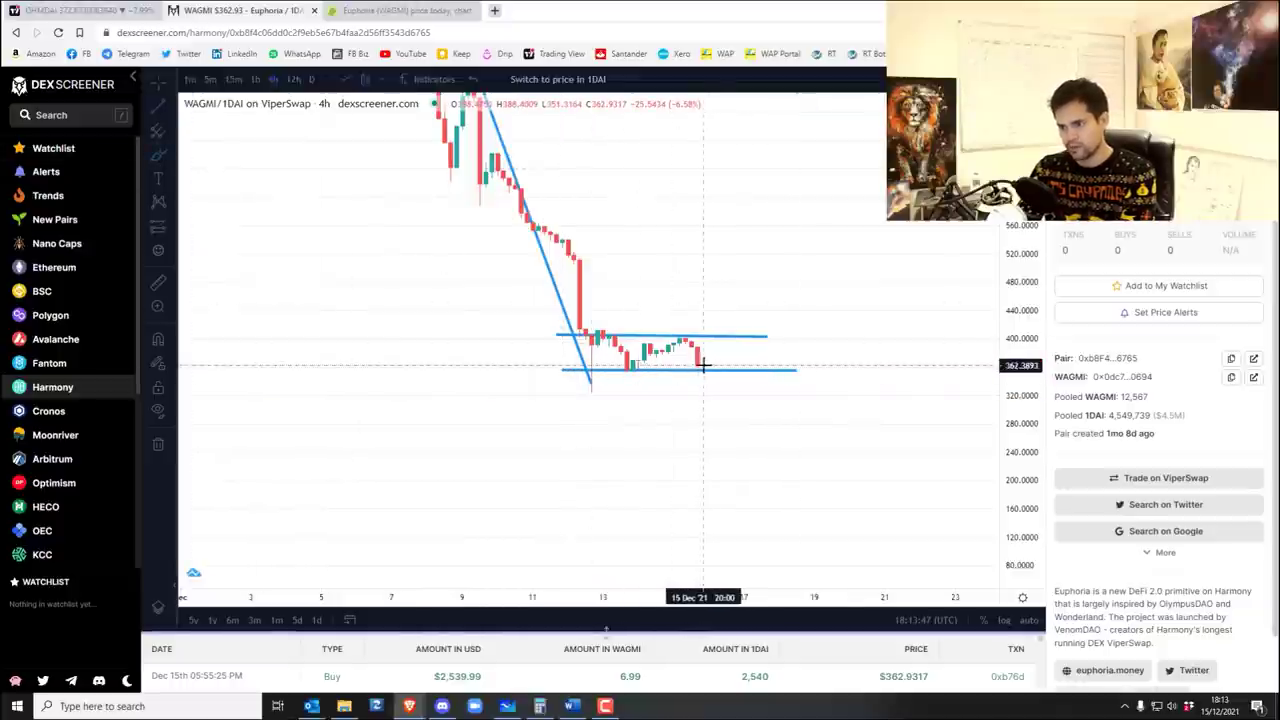
pyautogui.moveTo(701, 365)
pyautogui.mouseDown()
pyautogui.moveTo(711, 395)
pyautogui.moveTo(780, 452)
pyautogui.mouseUp()
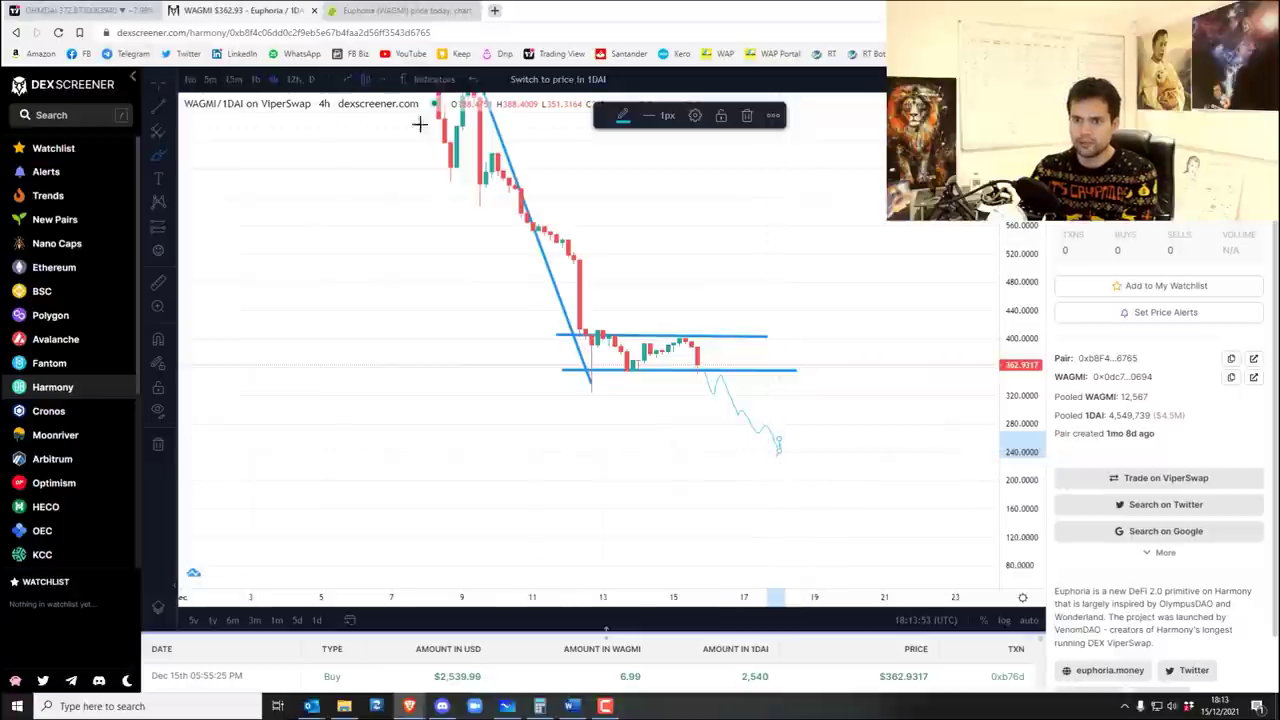
pyautogui.scroll(-3, 965, 415)
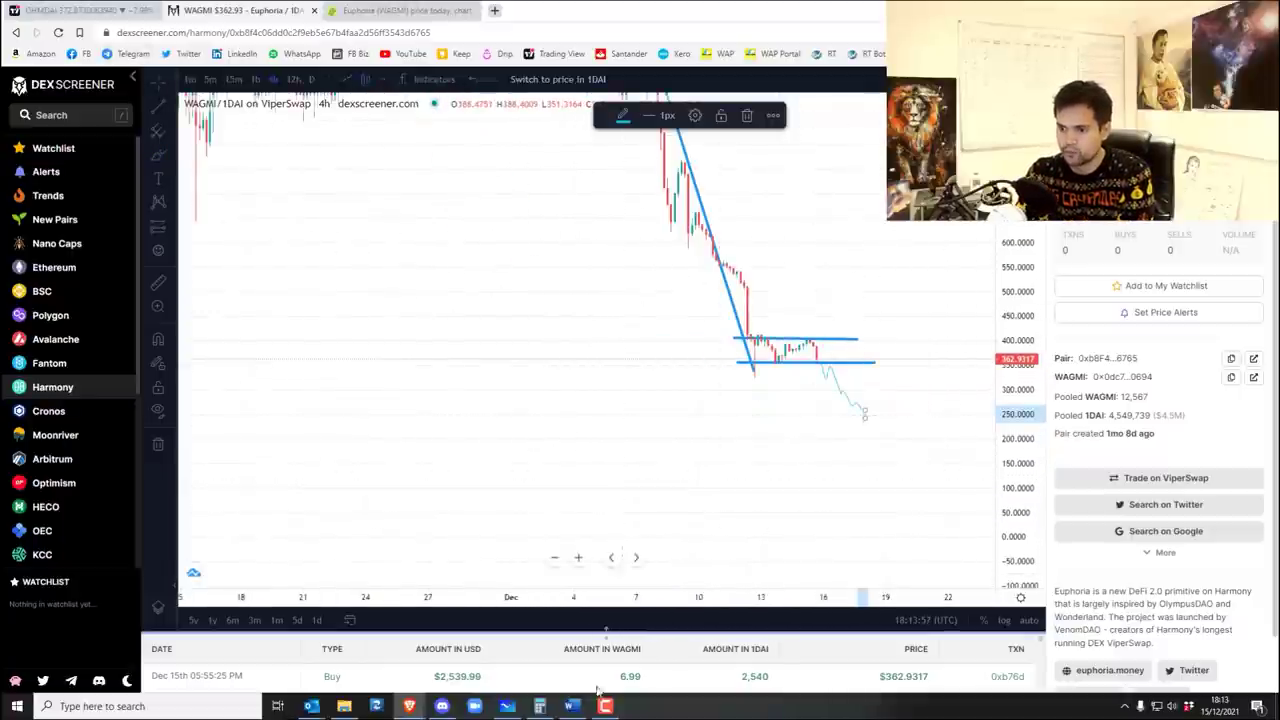
# Switch to Word and review the token list from TIME to WAGMI.
pyautogui.click(571, 707)
pyautogui.scroll(-3, 671, 450)
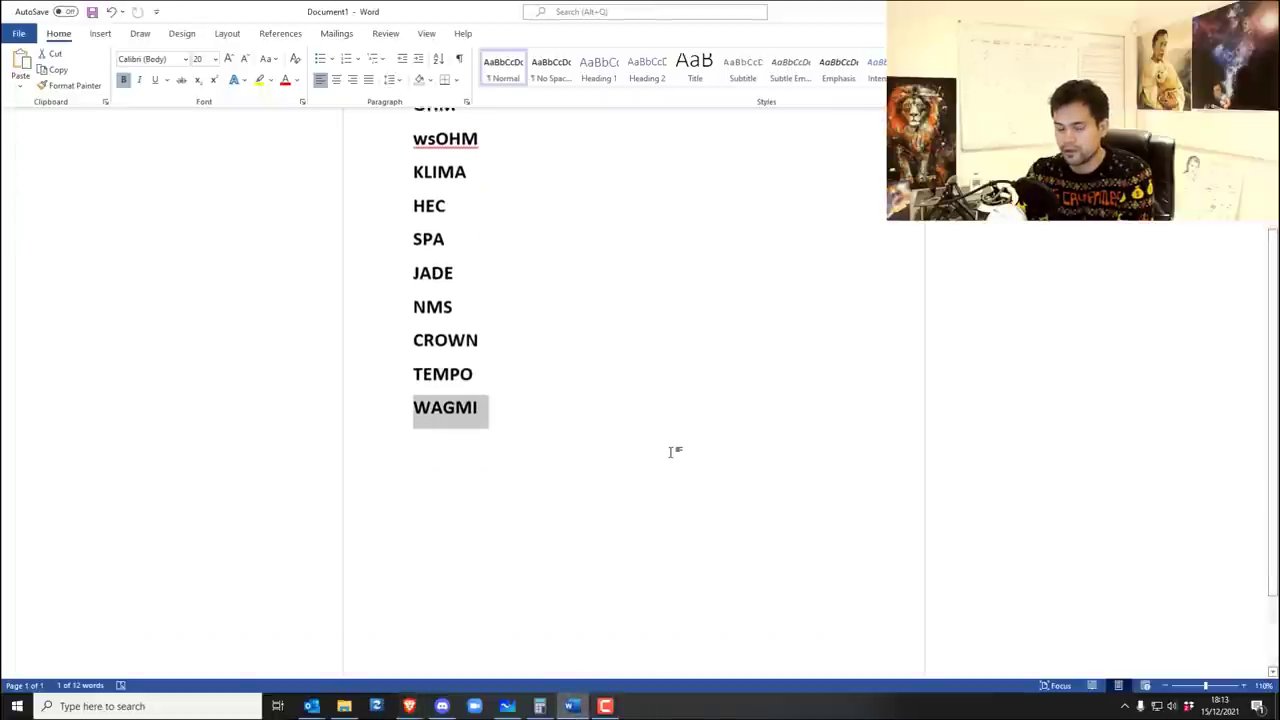
pyautogui.scroll(2, 672, 452)
pyautogui.scroll(1, 672, 452)
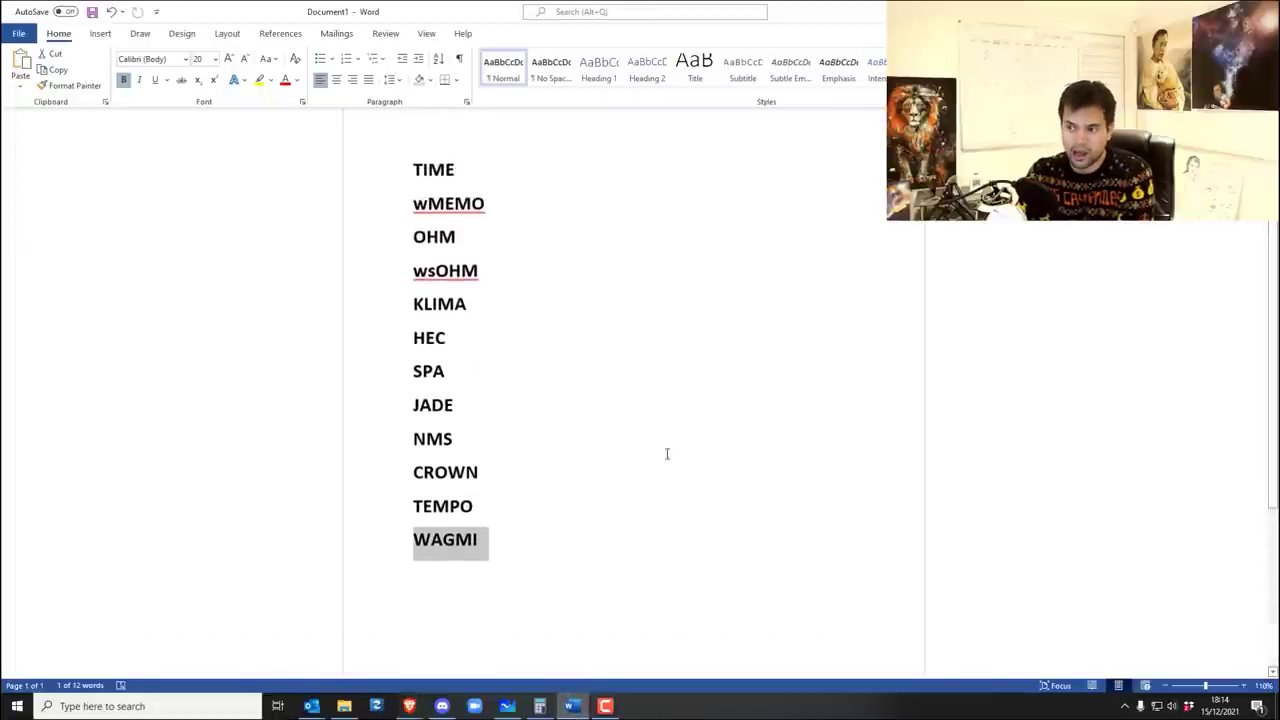
pyautogui.moveTo(400, 706)
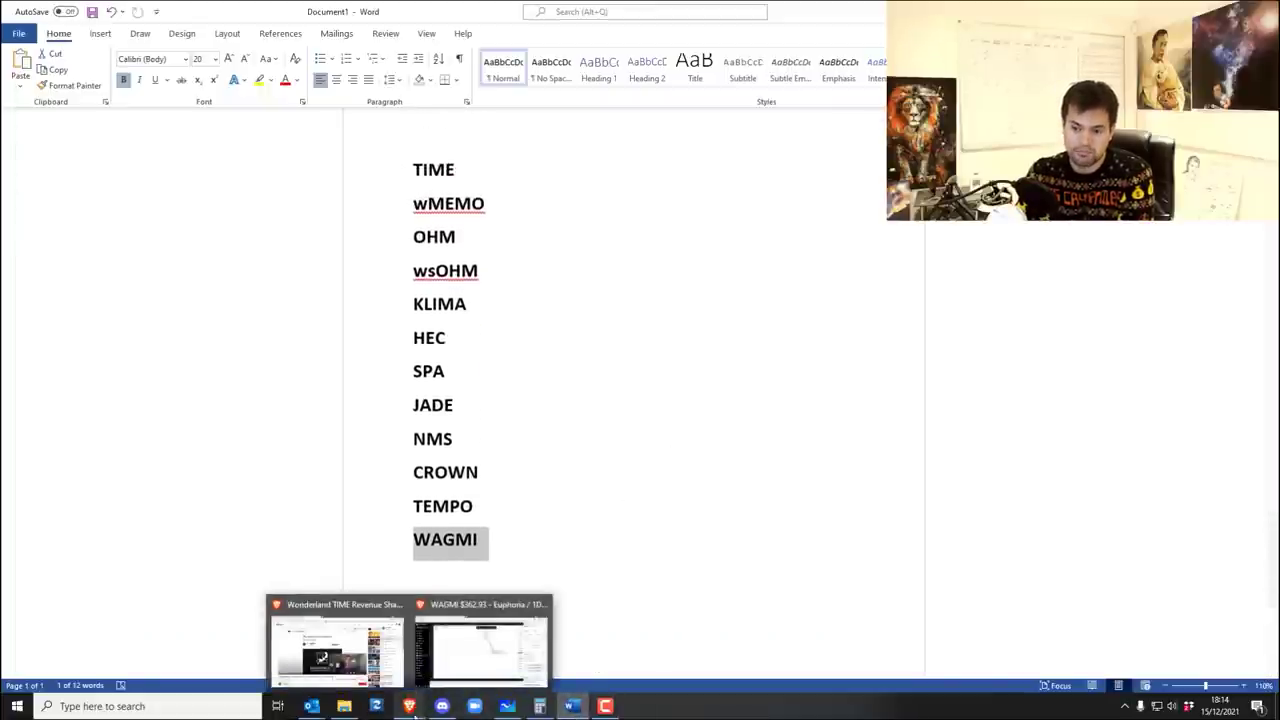
# Return to the browser, open the bookmarked TIME Chart in place of the WAGMI chart, and close the CoinGecko page.
pyautogui.click(430, 672)
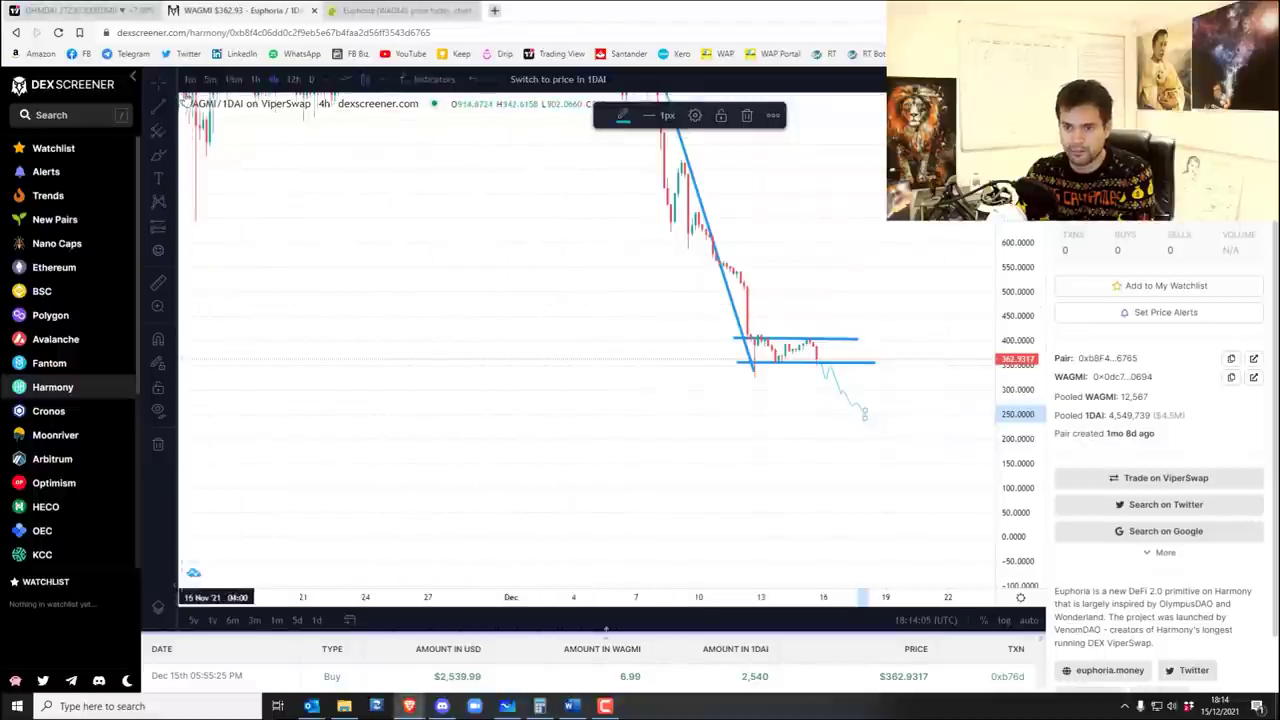
pyautogui.click(1266, 53)
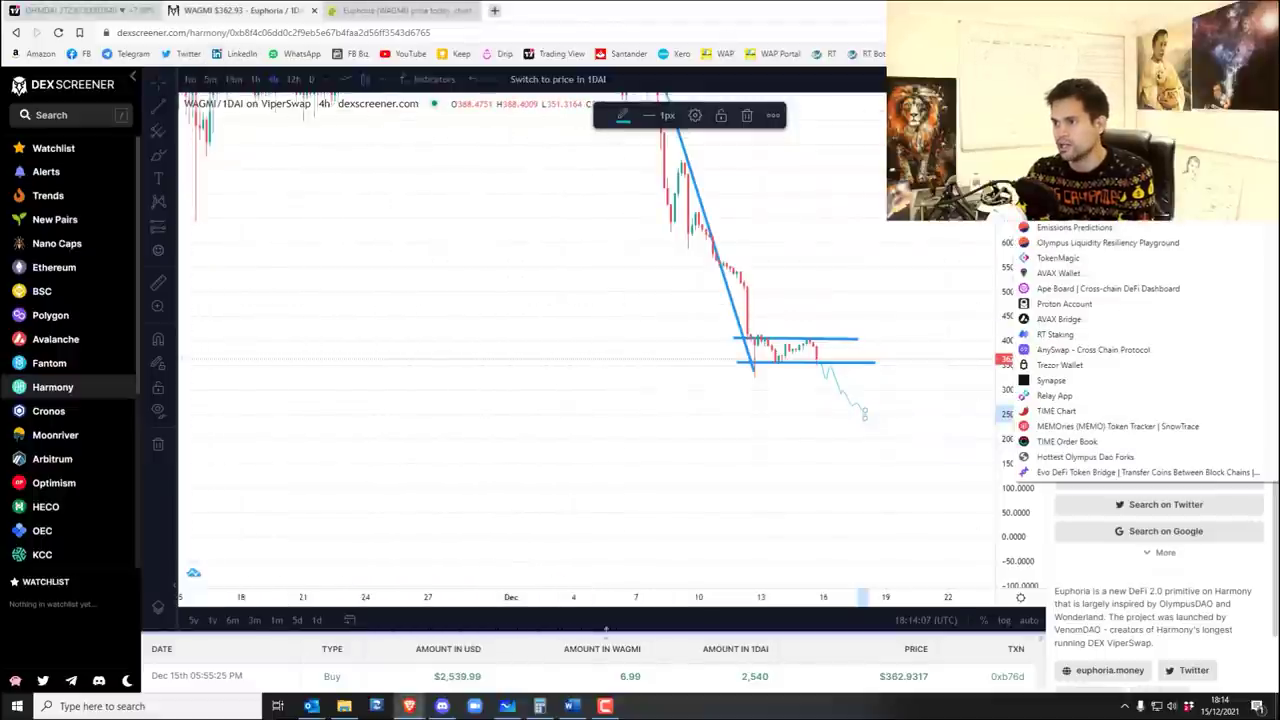
pyautogui.click(1056, 411)
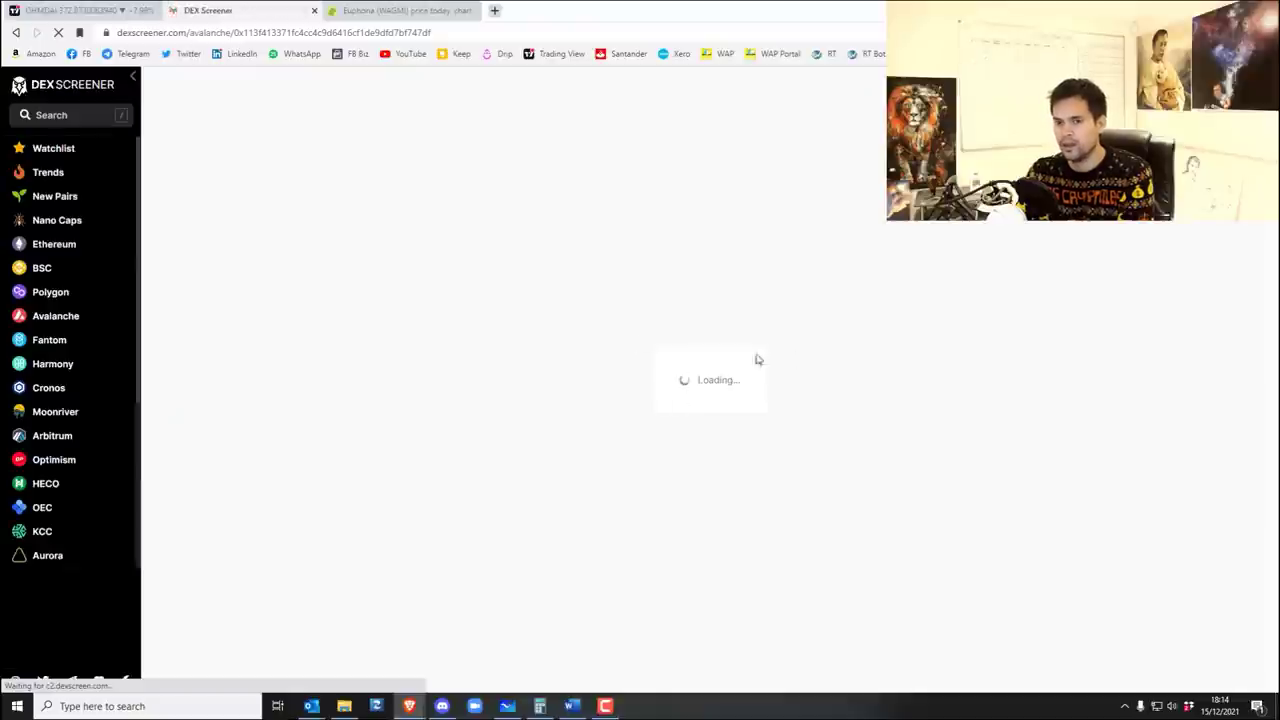
pyautogui.click(474, 10)
# Compare the US30, SPX and UK100 index charts on TradingView.
pyautogui.click(65, 8)
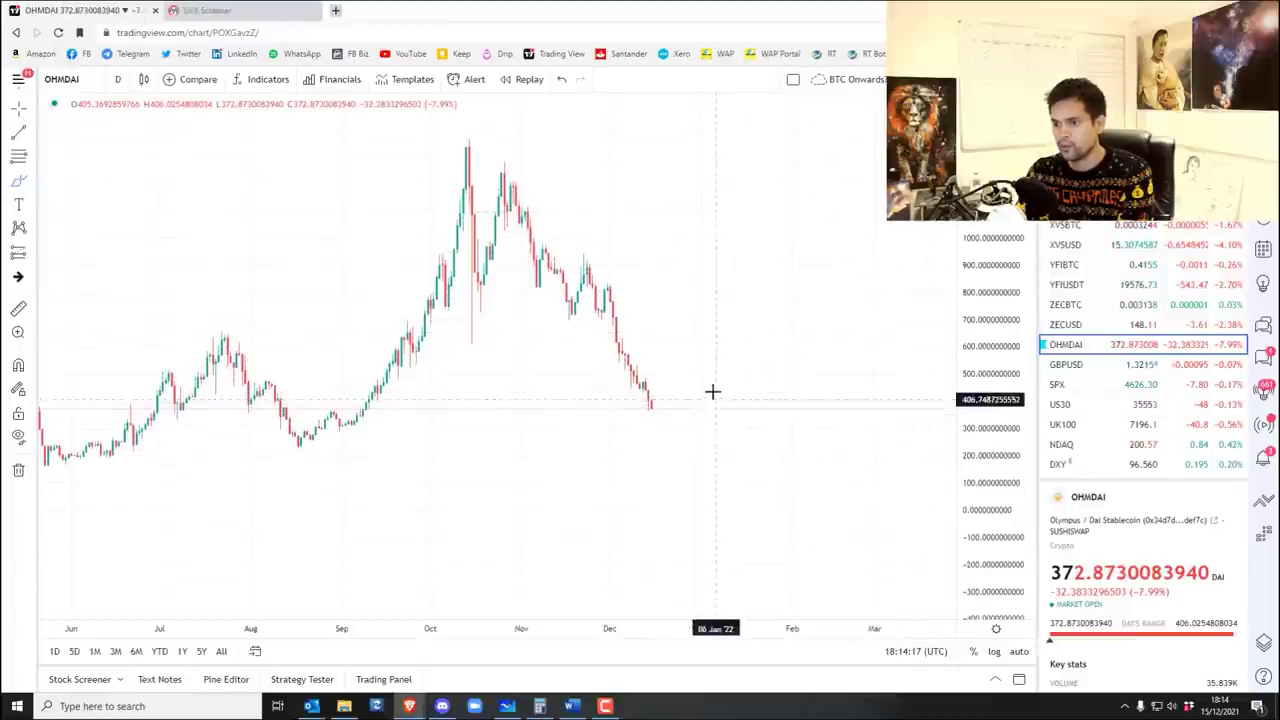
pyautogui.click(1103, 404)
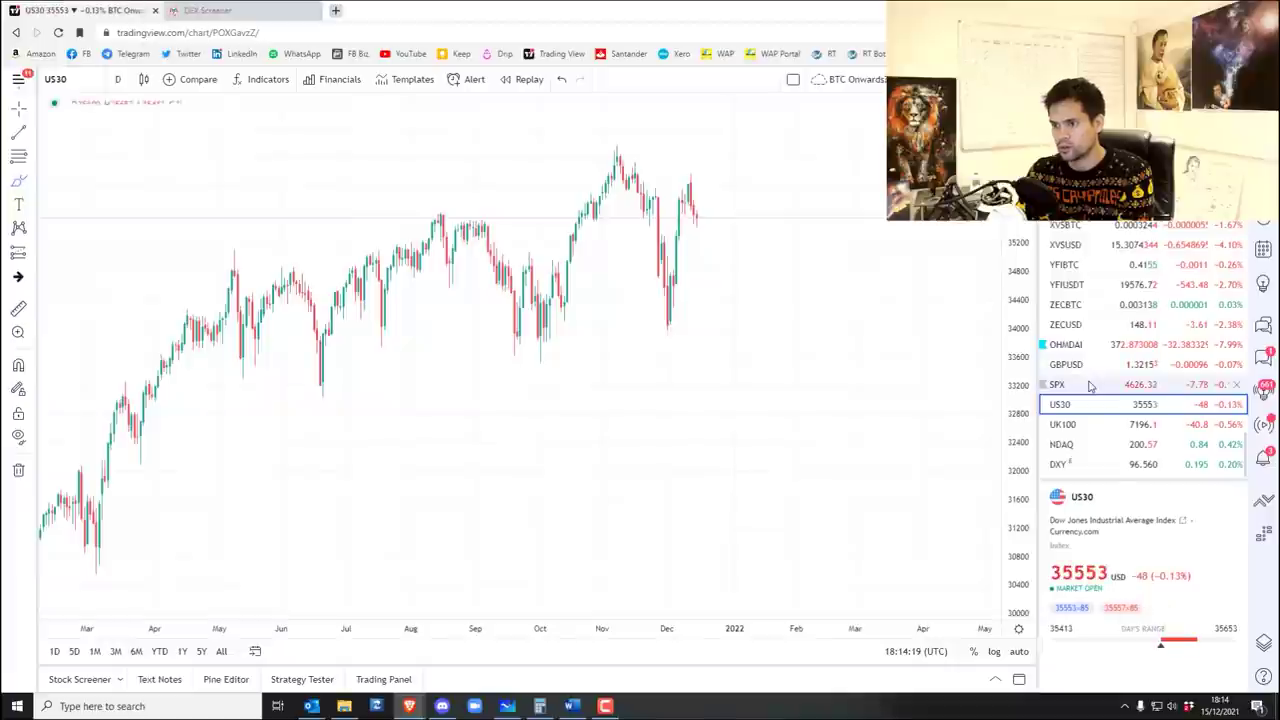
pyautogui.click(1091, 386)
pyautogui.click(1098, 425)
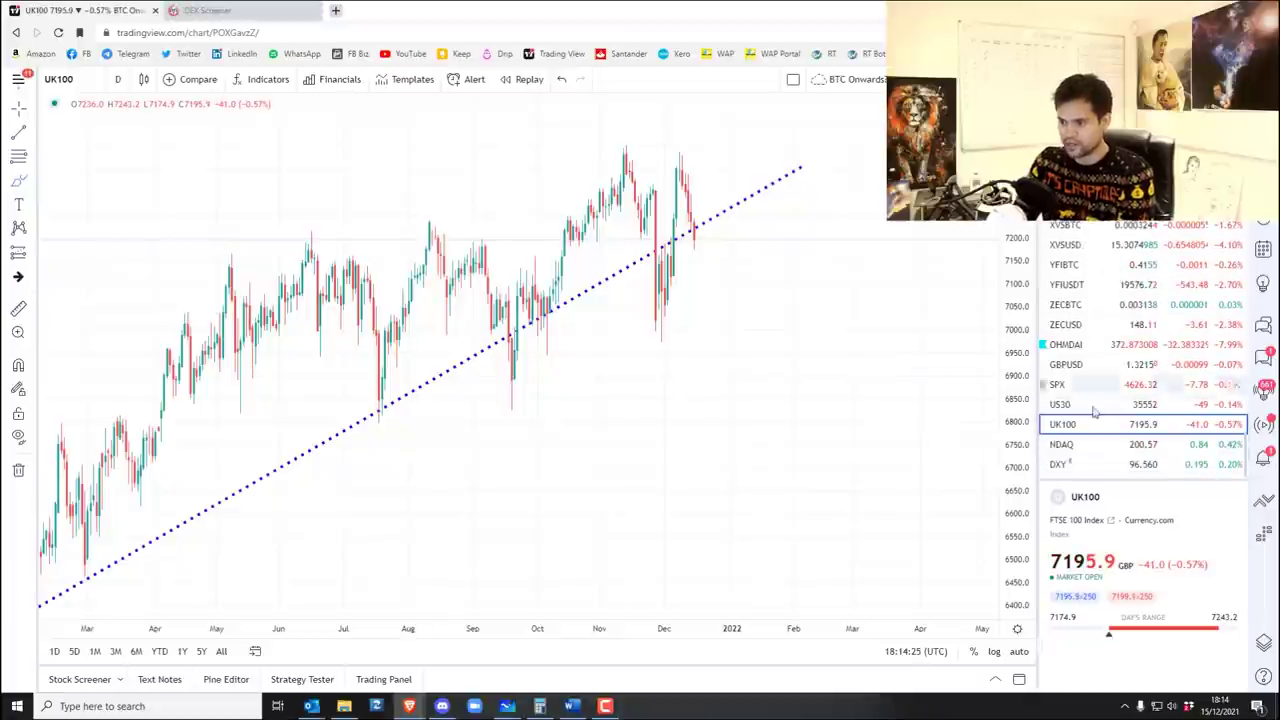
pyautogui.click(1090, 407)
# View the DXY chart on TradingView and delete the stray brush stroke below the price.
pyautogui.click(1093, 464)
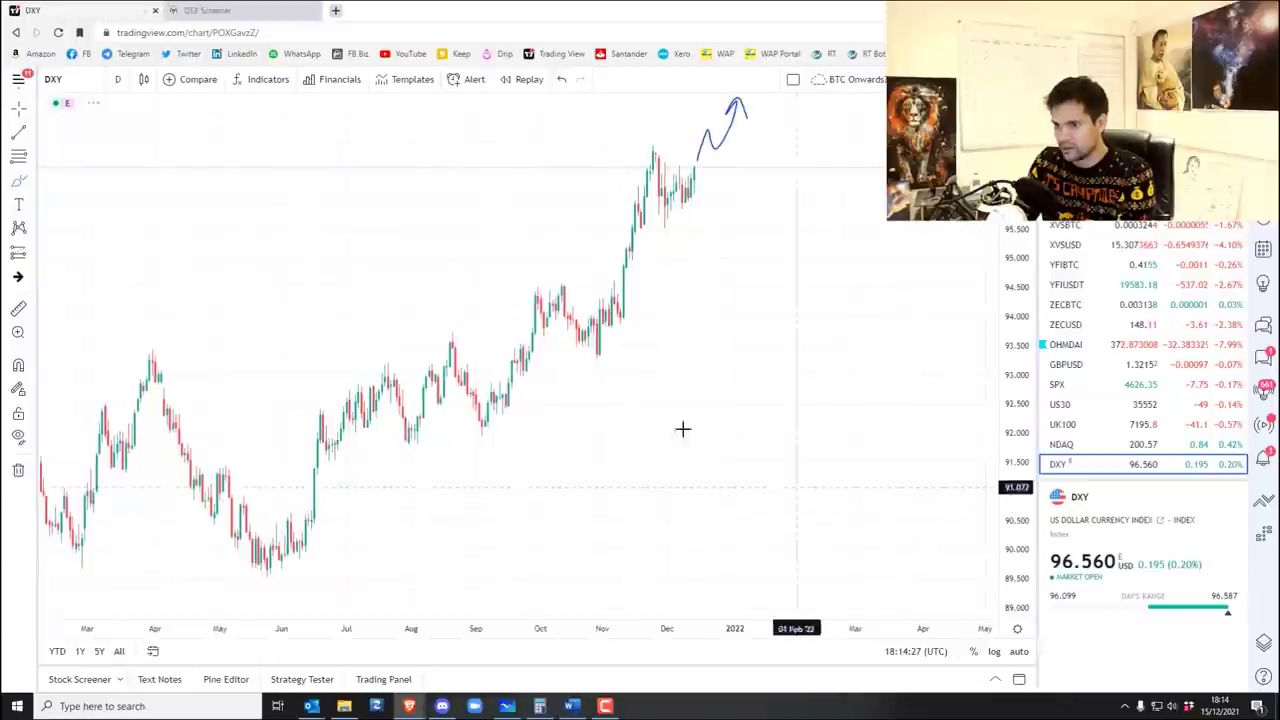
pyautogui.moveTo(727, 247); pyautogui.dragTo(662, 356)
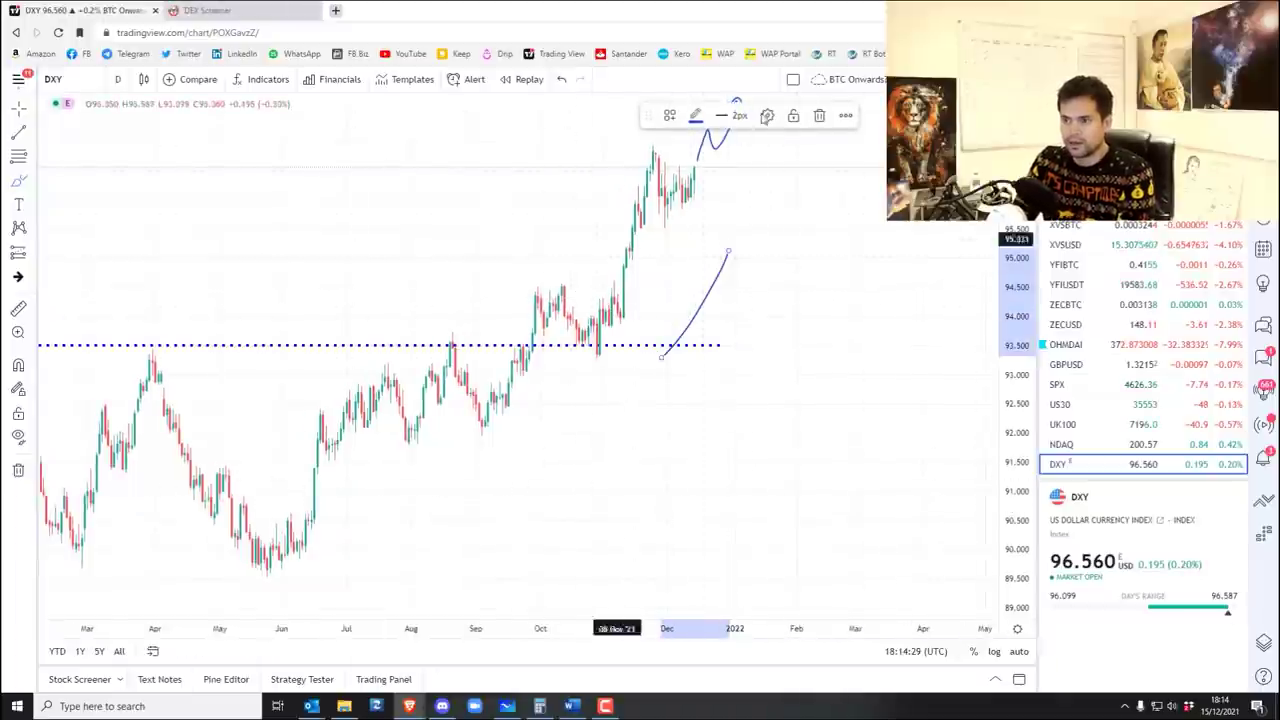
pyautogui.click(818, 116)
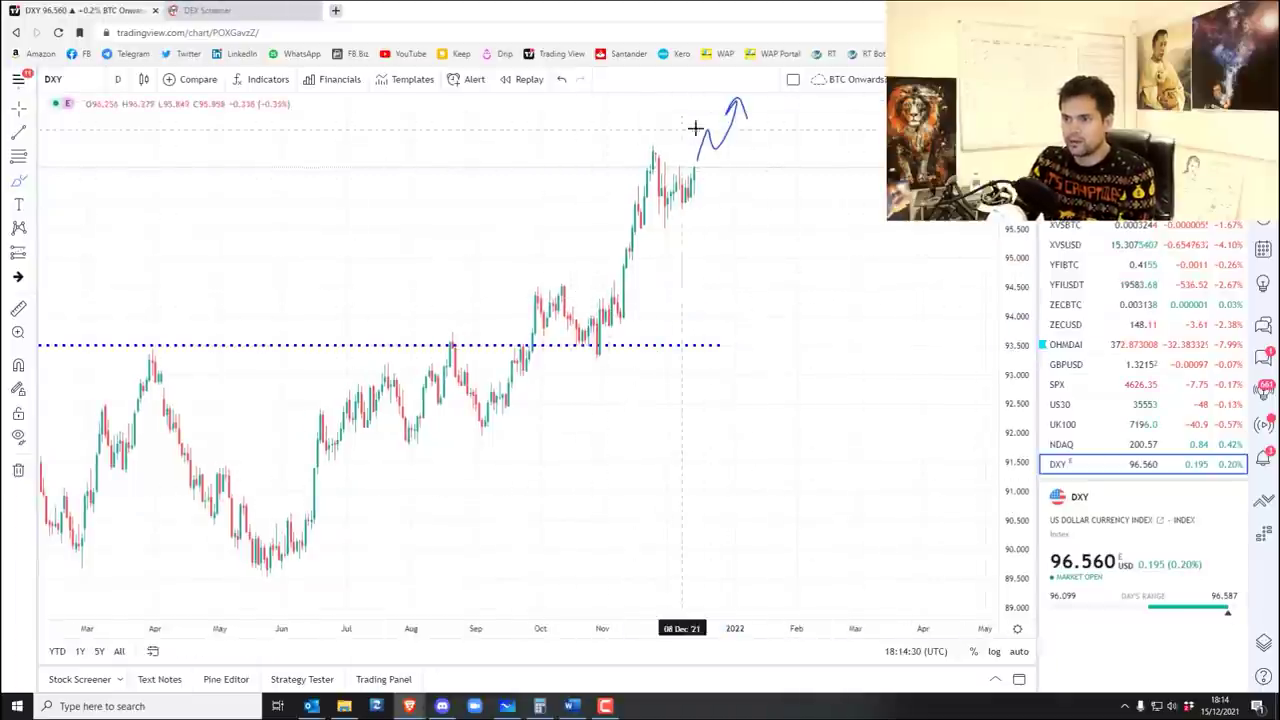
pyautogui.click(19, 470)
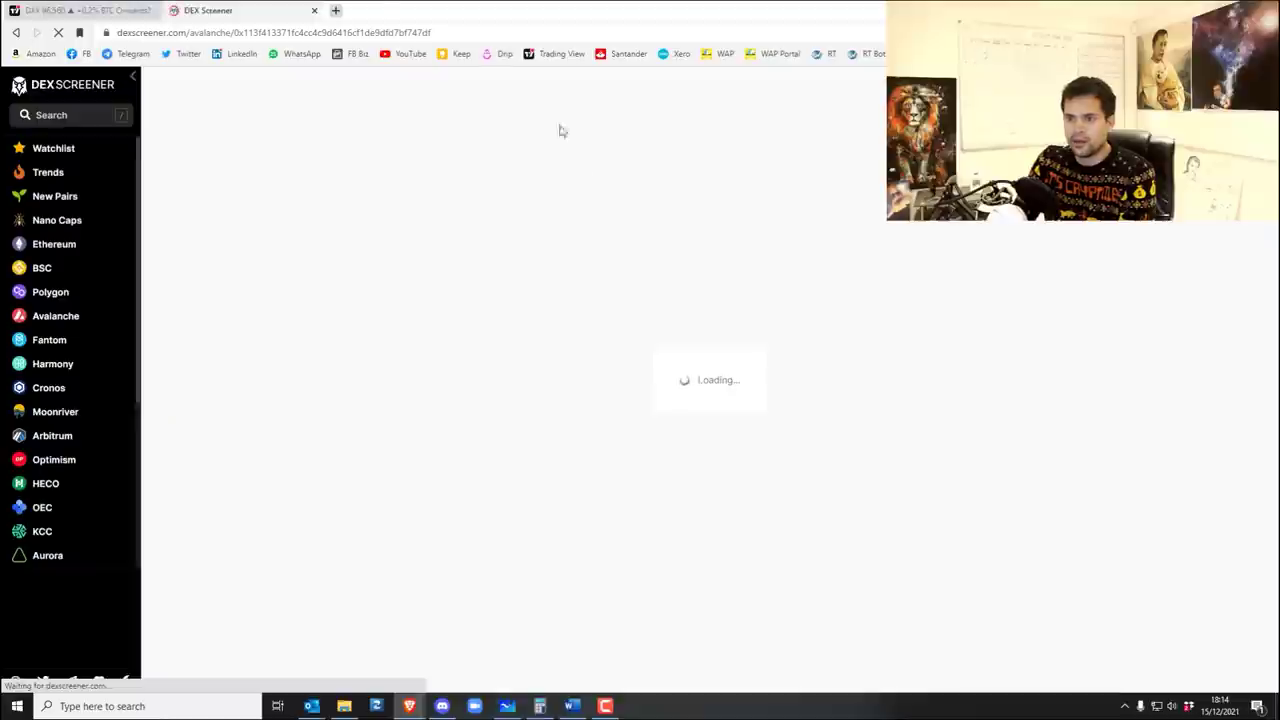